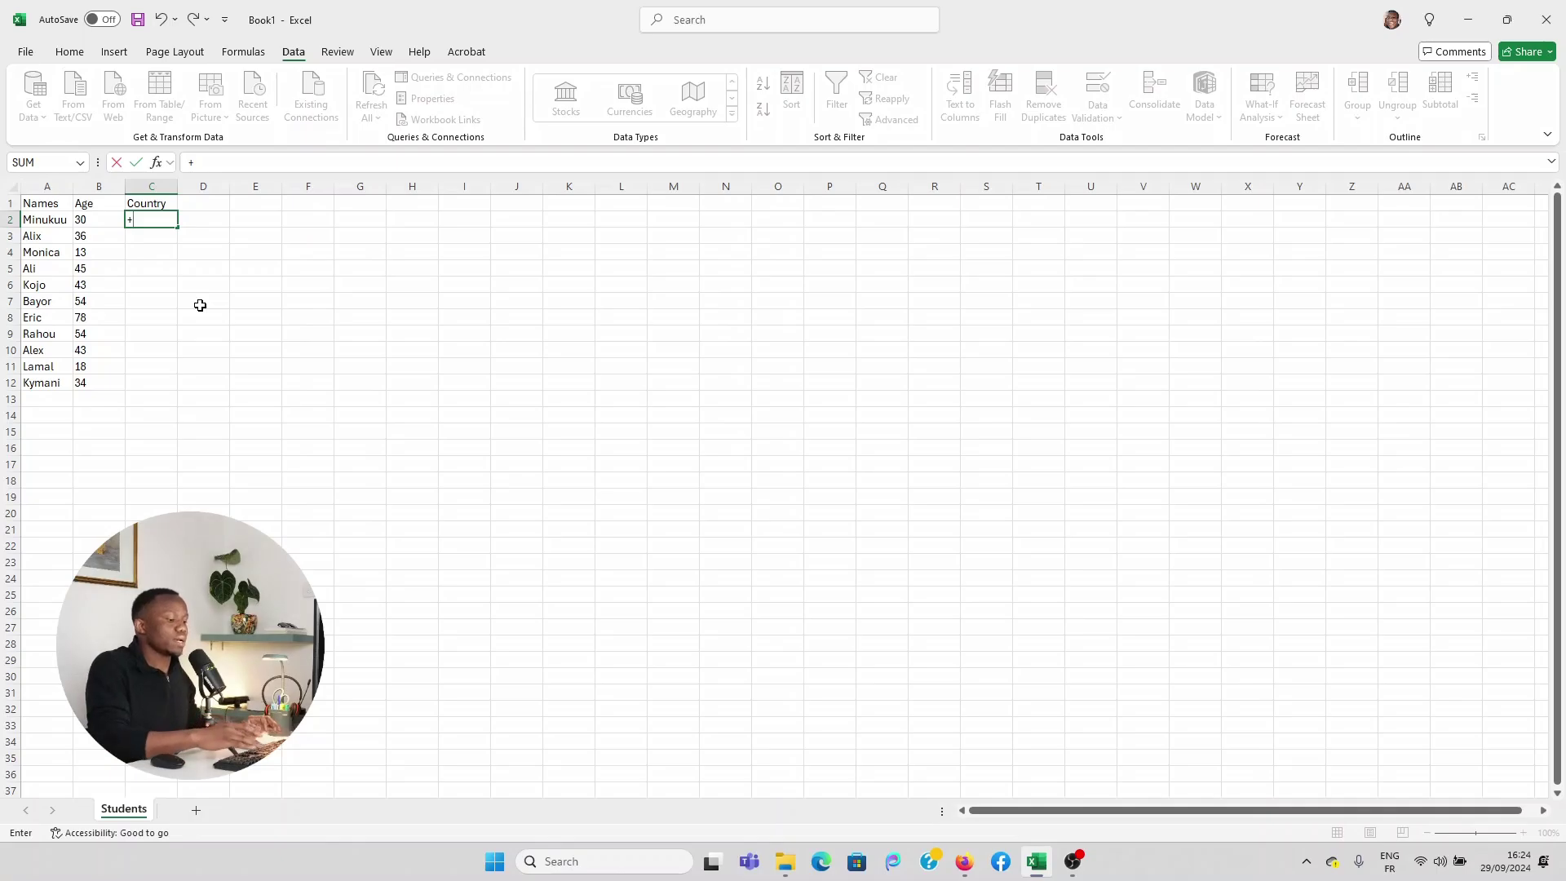
Step: Delete the stray '+' from C2 and walk down the Country cells C2 to C12
key("BackSpace")
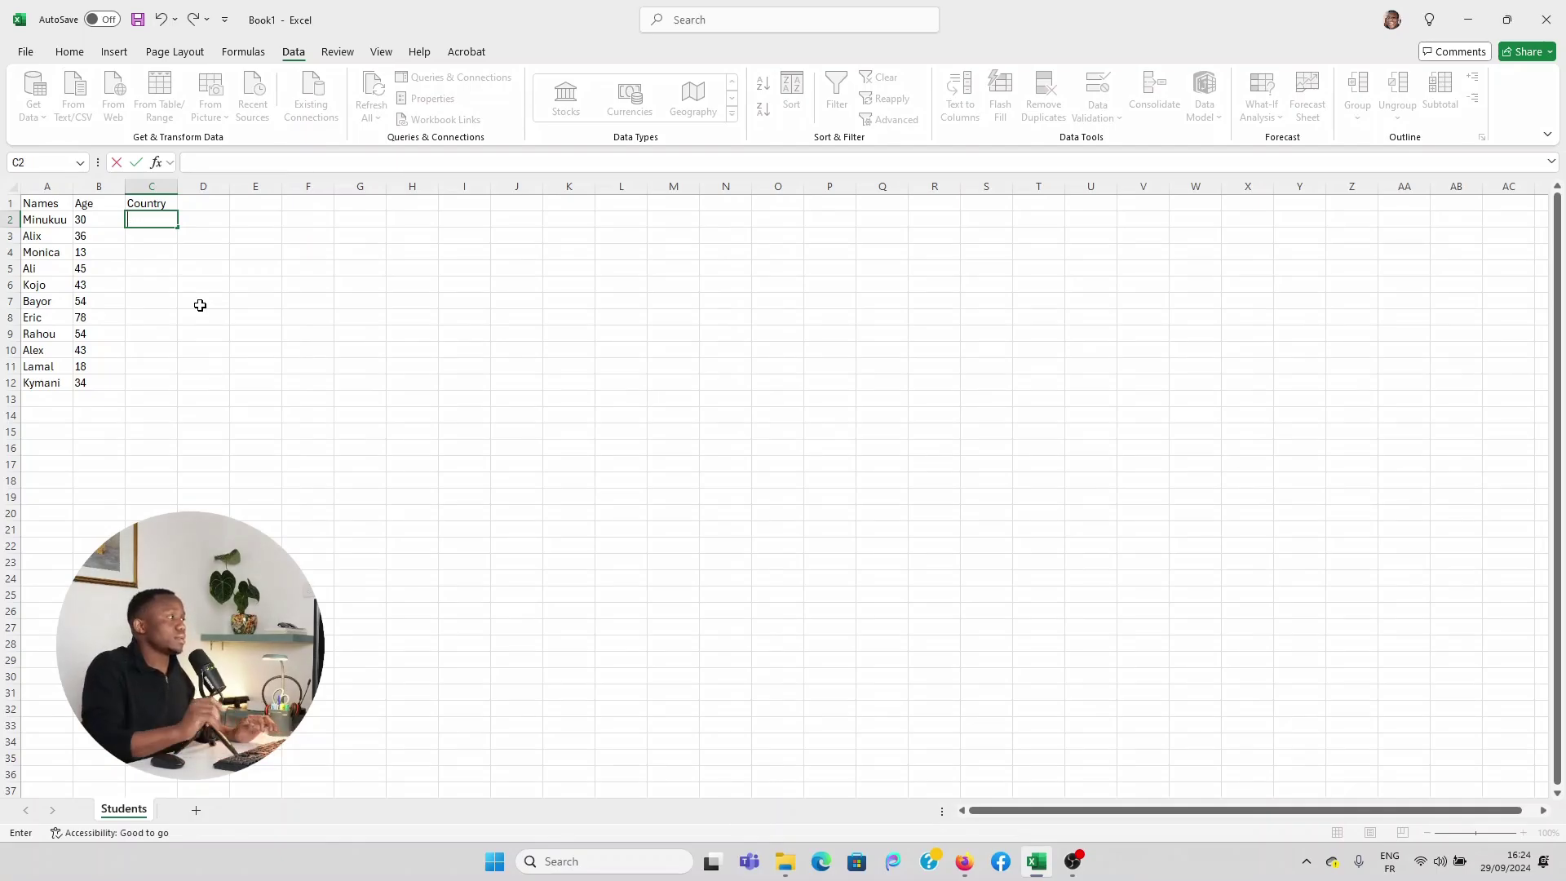
left_click(137, 314)
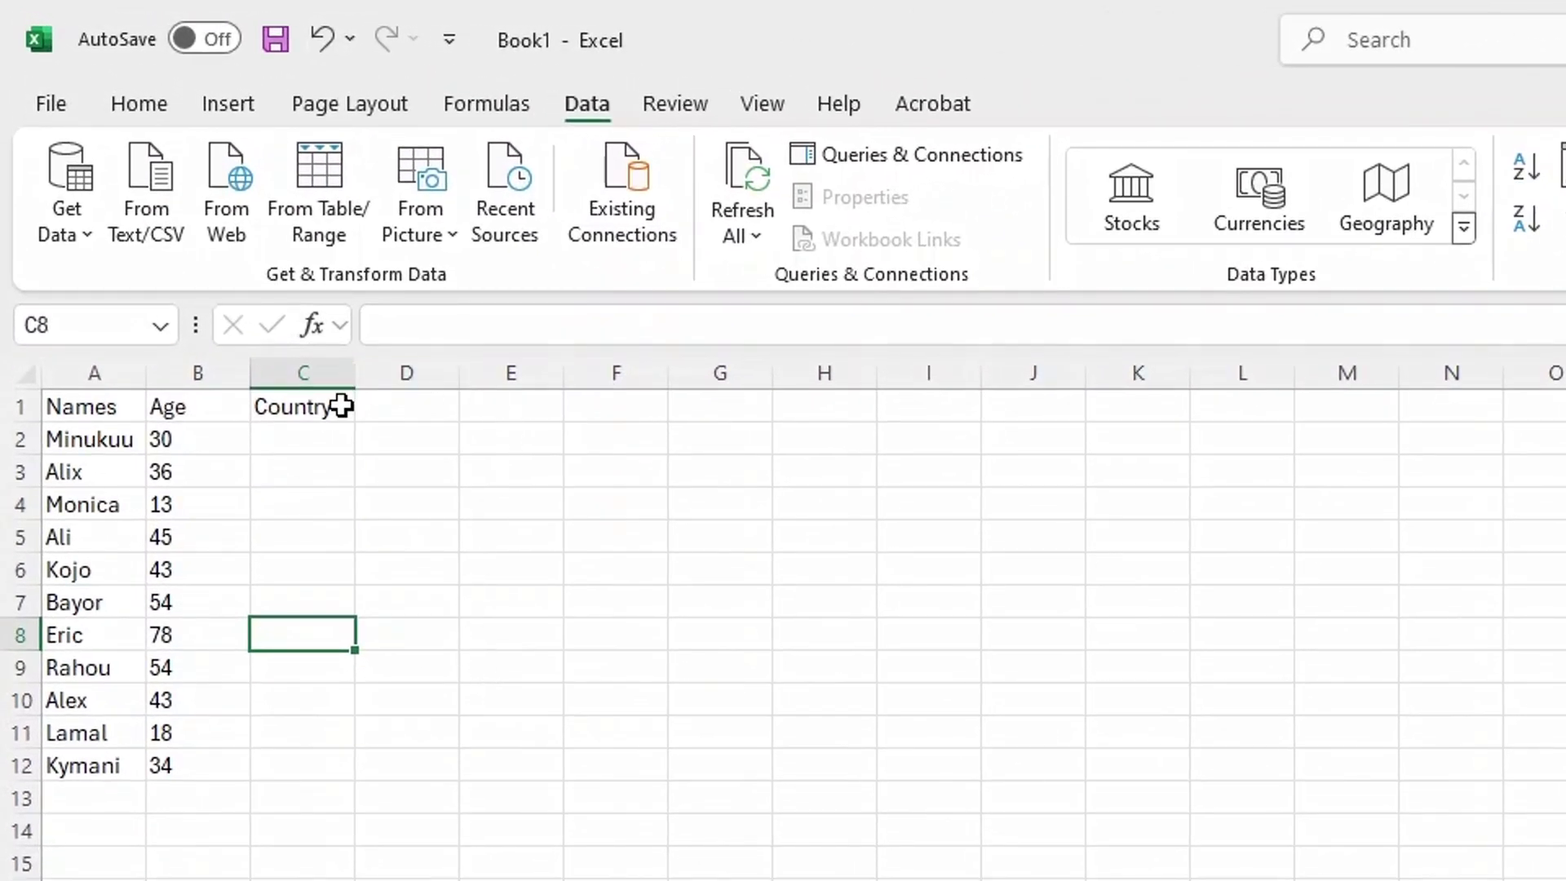
left_click(302, 435)
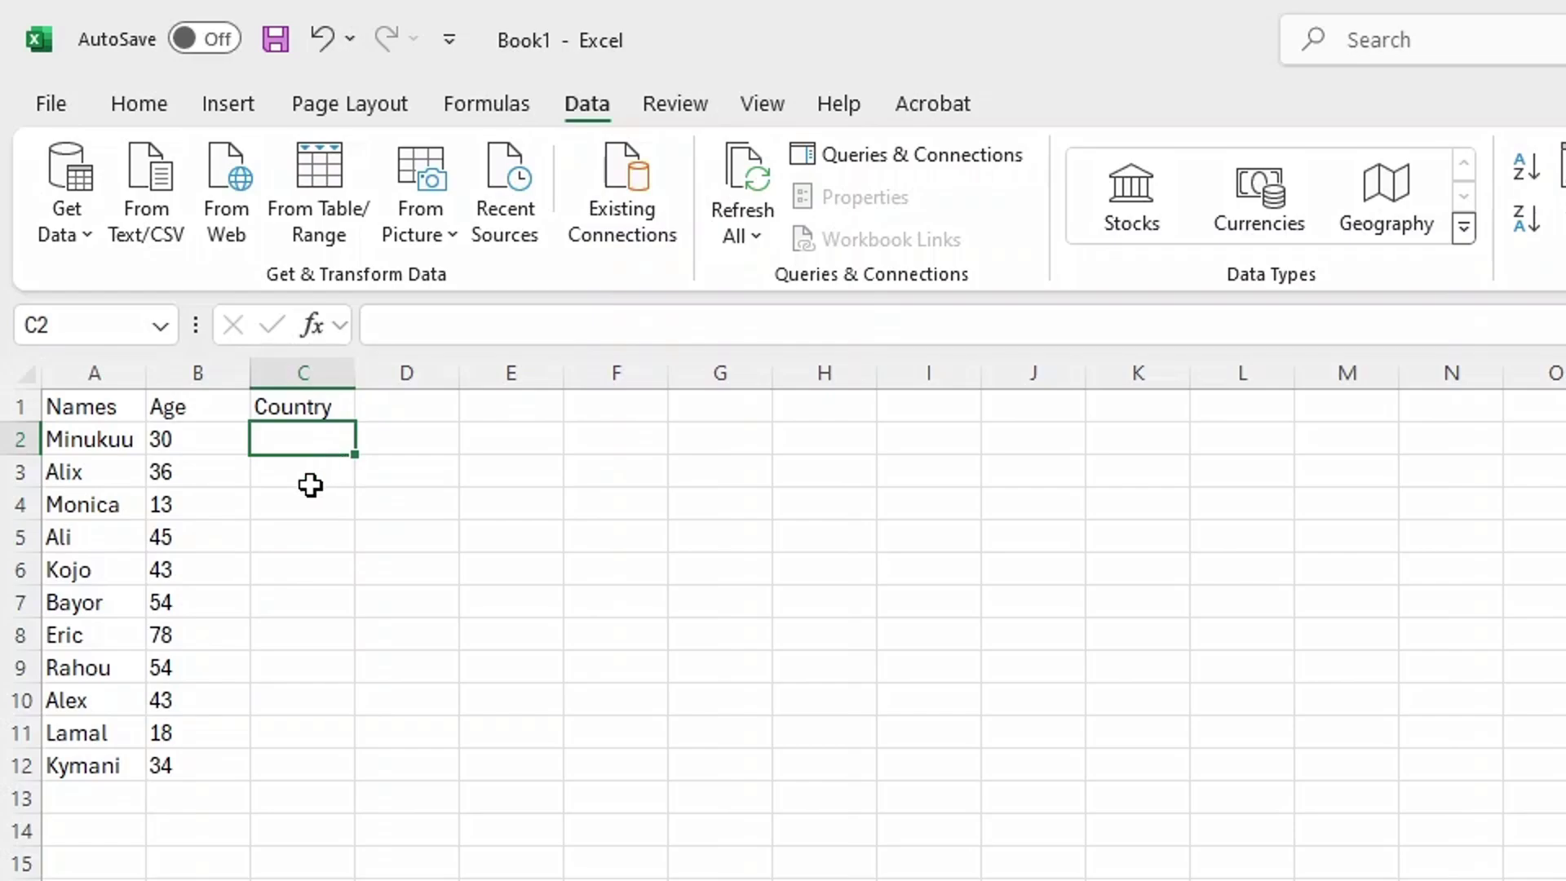
left_click(310, 487)
left_click(313, 436)
left_click(307, 497)
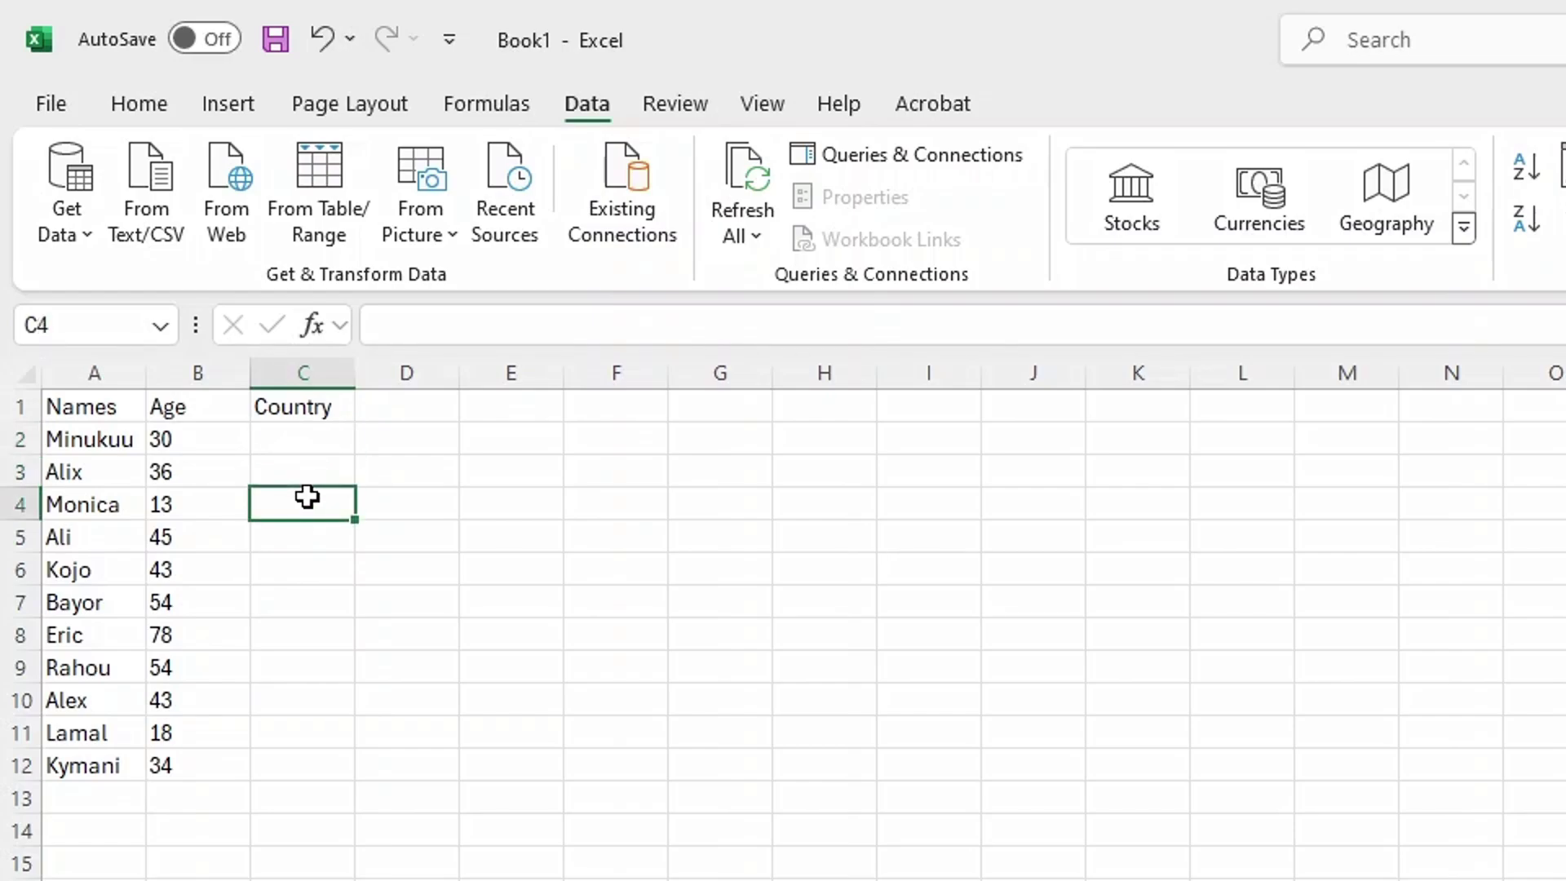
left_click(304, 604)
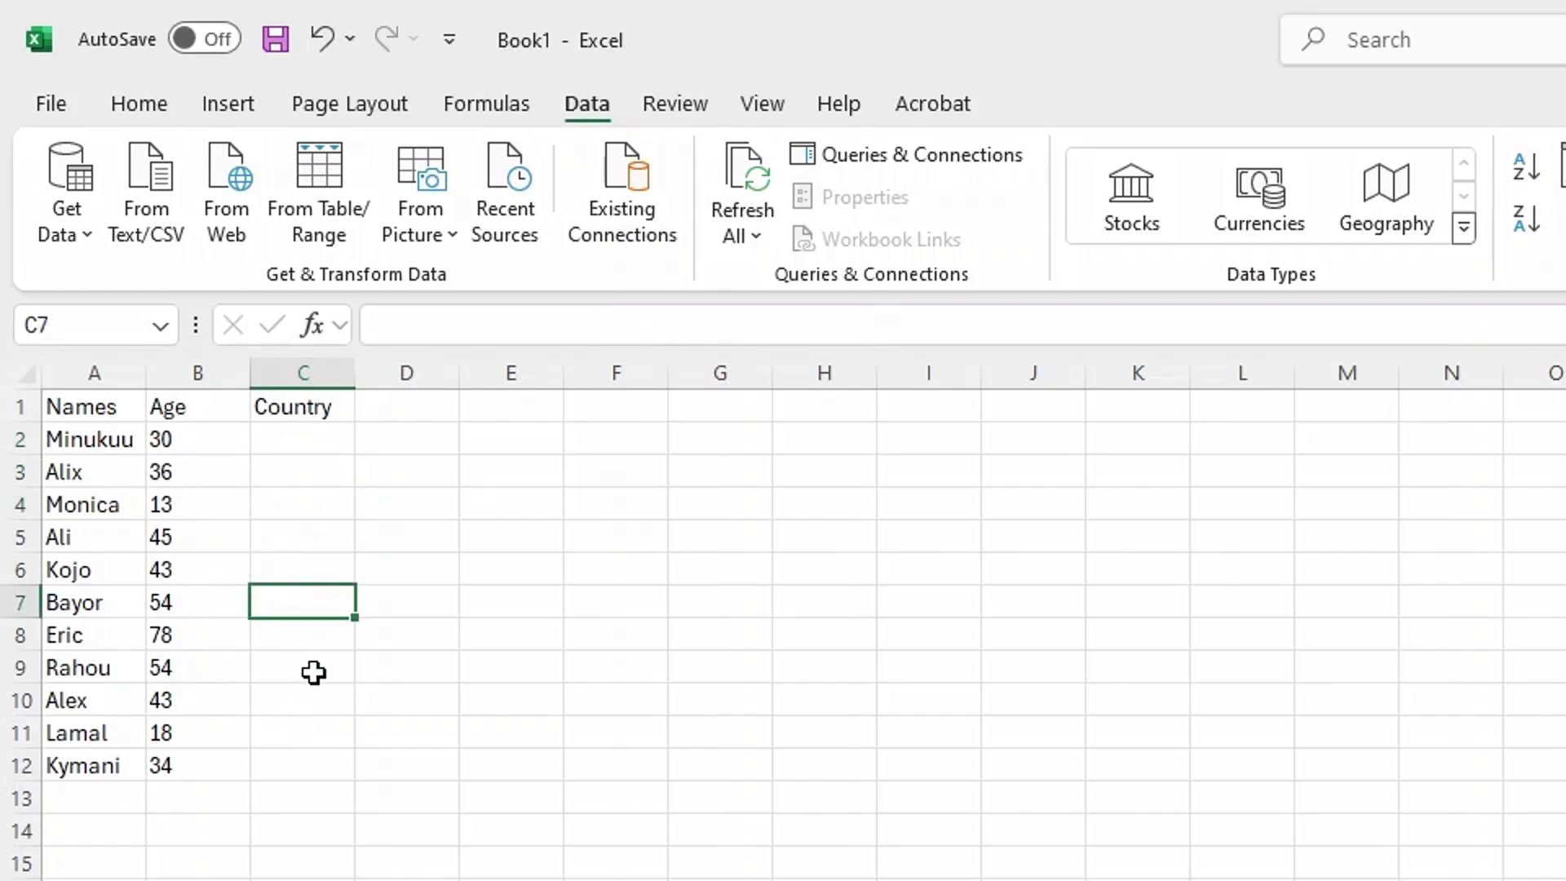
left_click(299, 725)
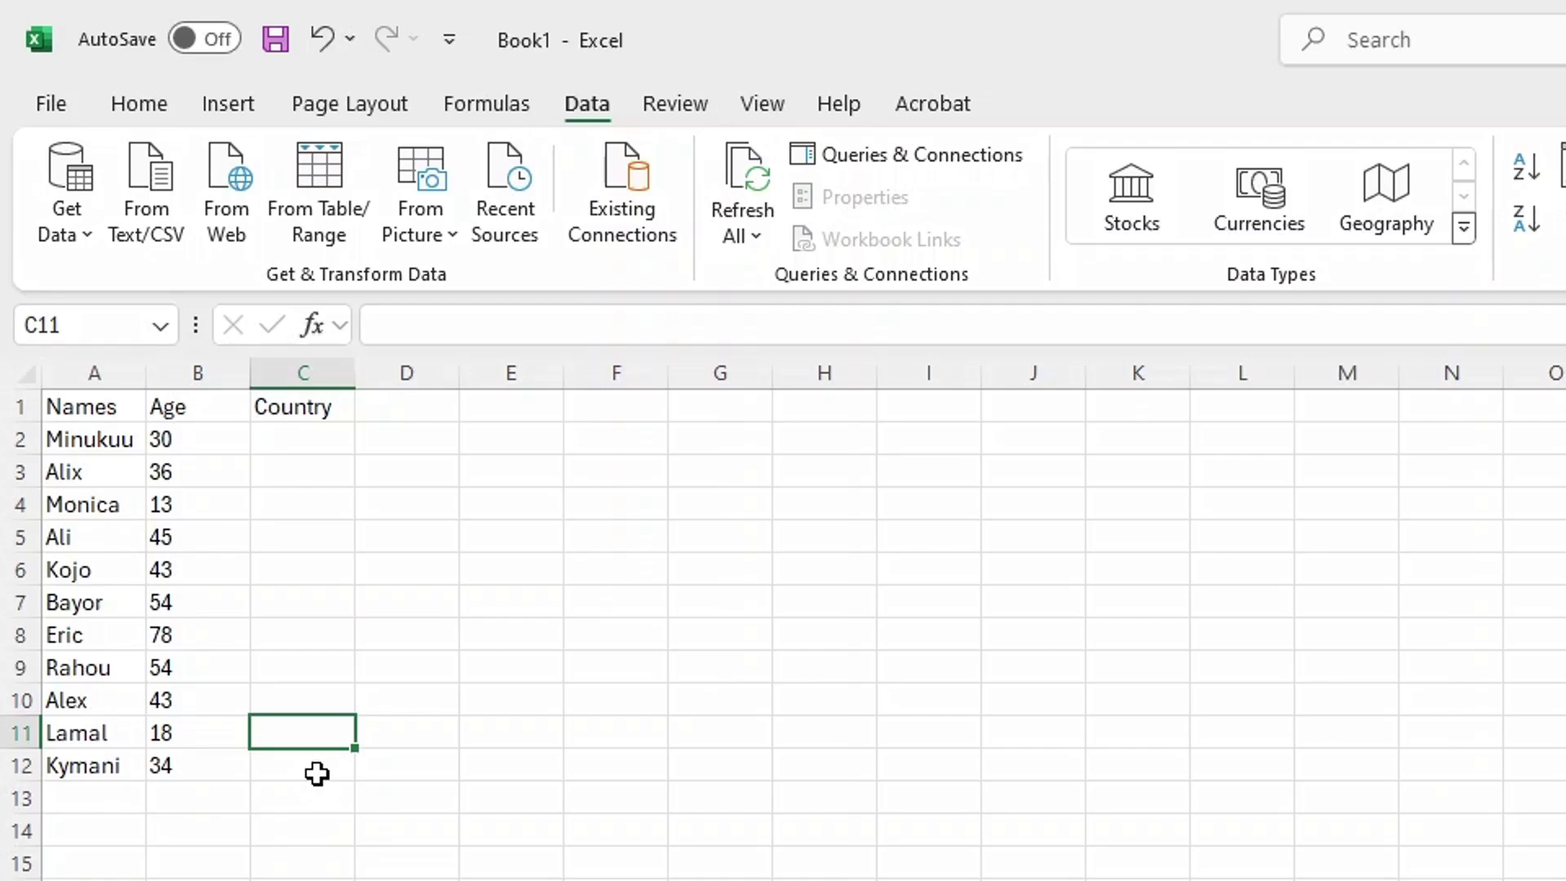
left_click(318, 772)
Step: Check the empty cells below the data in A13, A14, B13 and C13, then back up Country C11 to C3
left_click(86, 803)
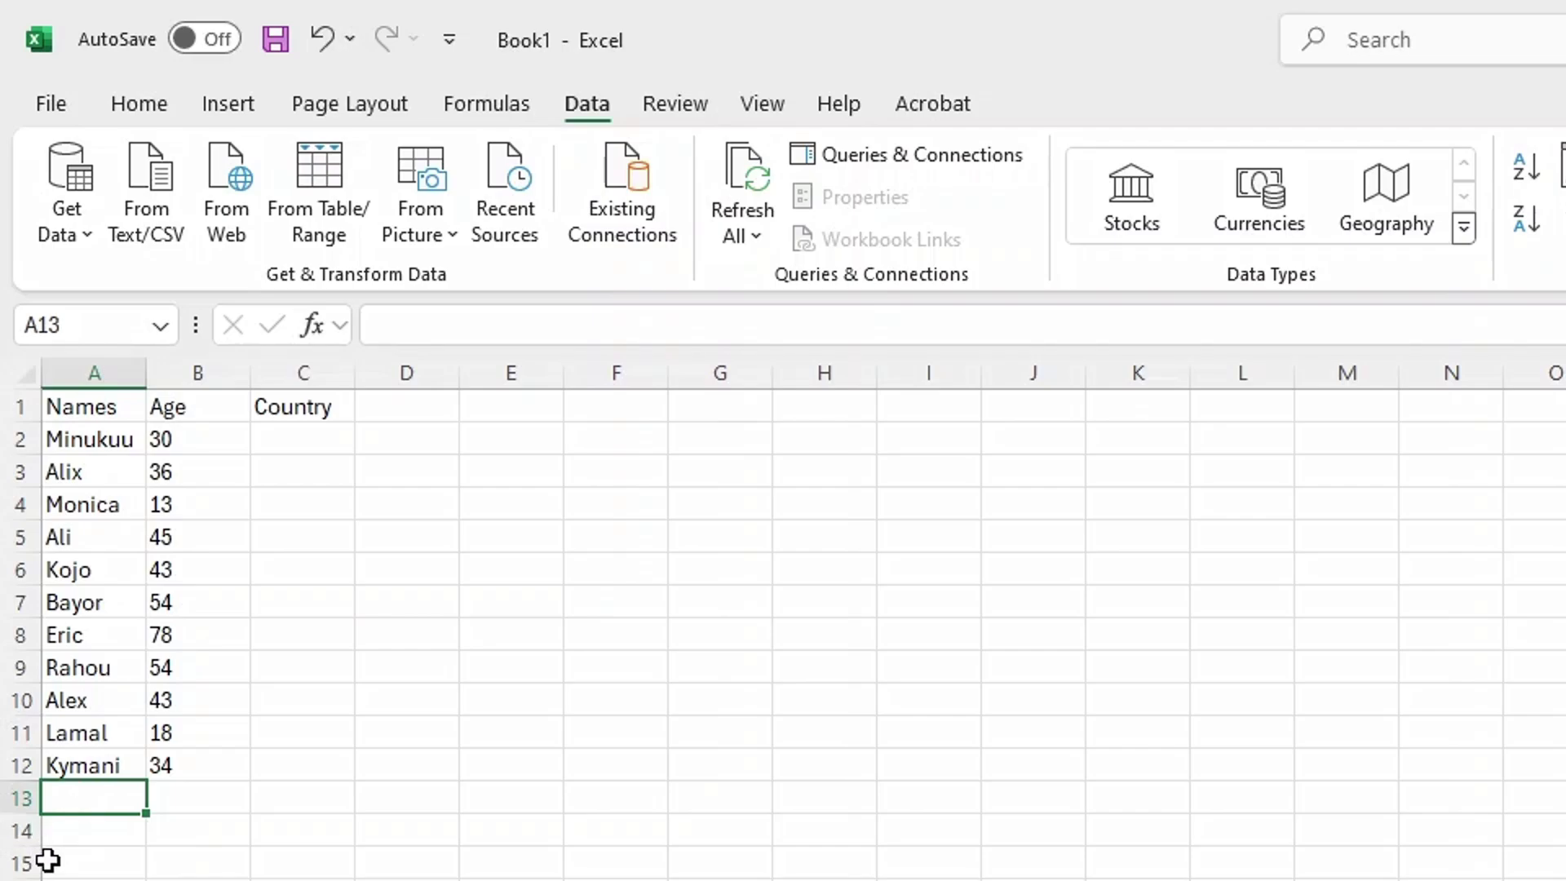
left_click(100, 829)
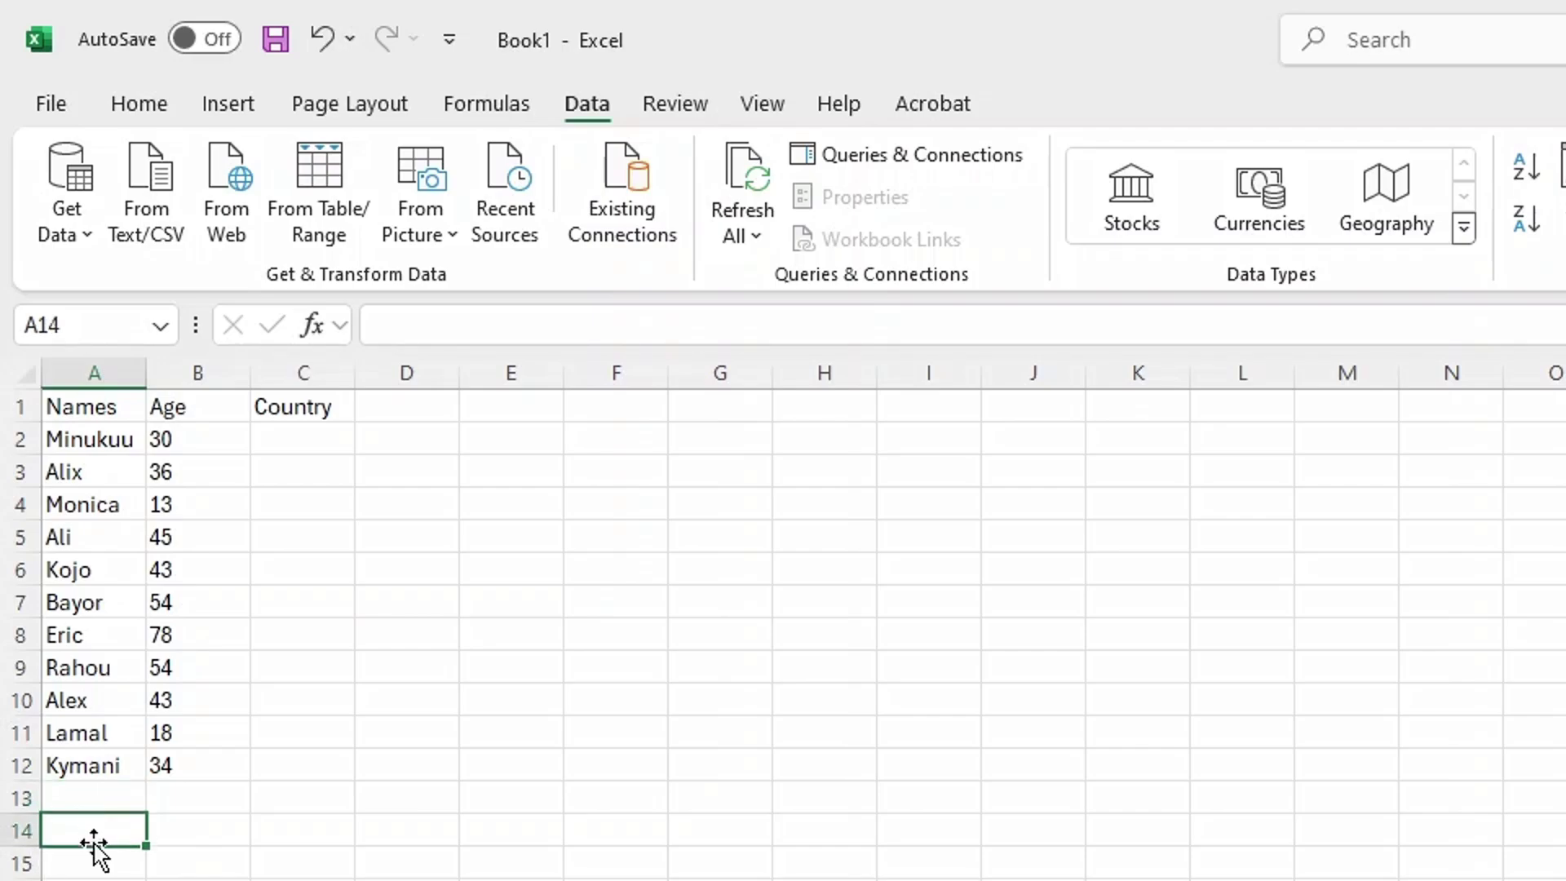
left_click(206, 799)
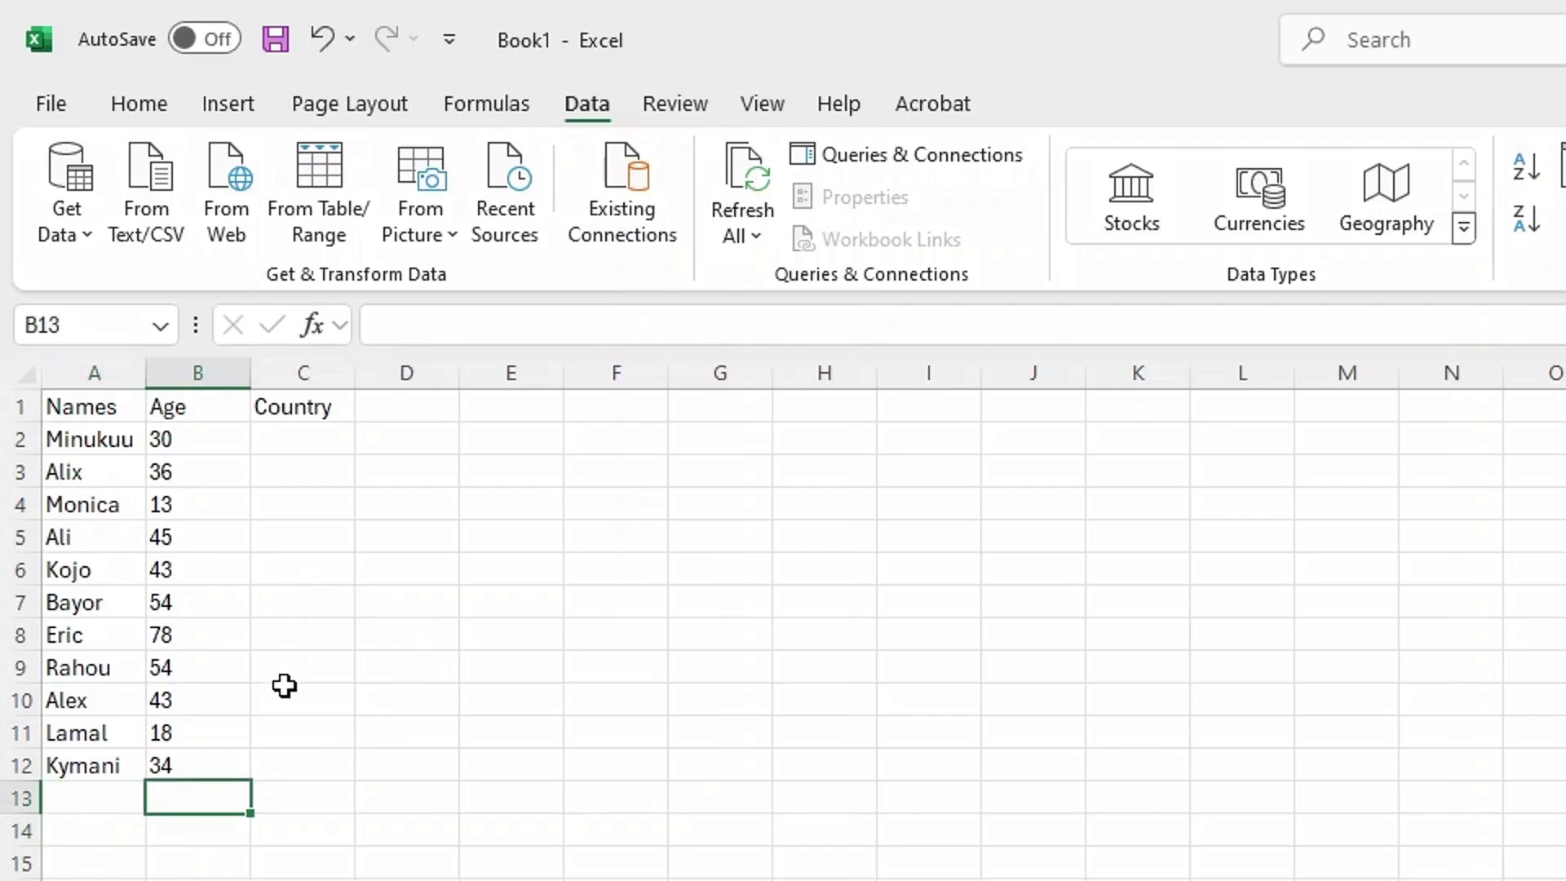
left_click(302, 795)
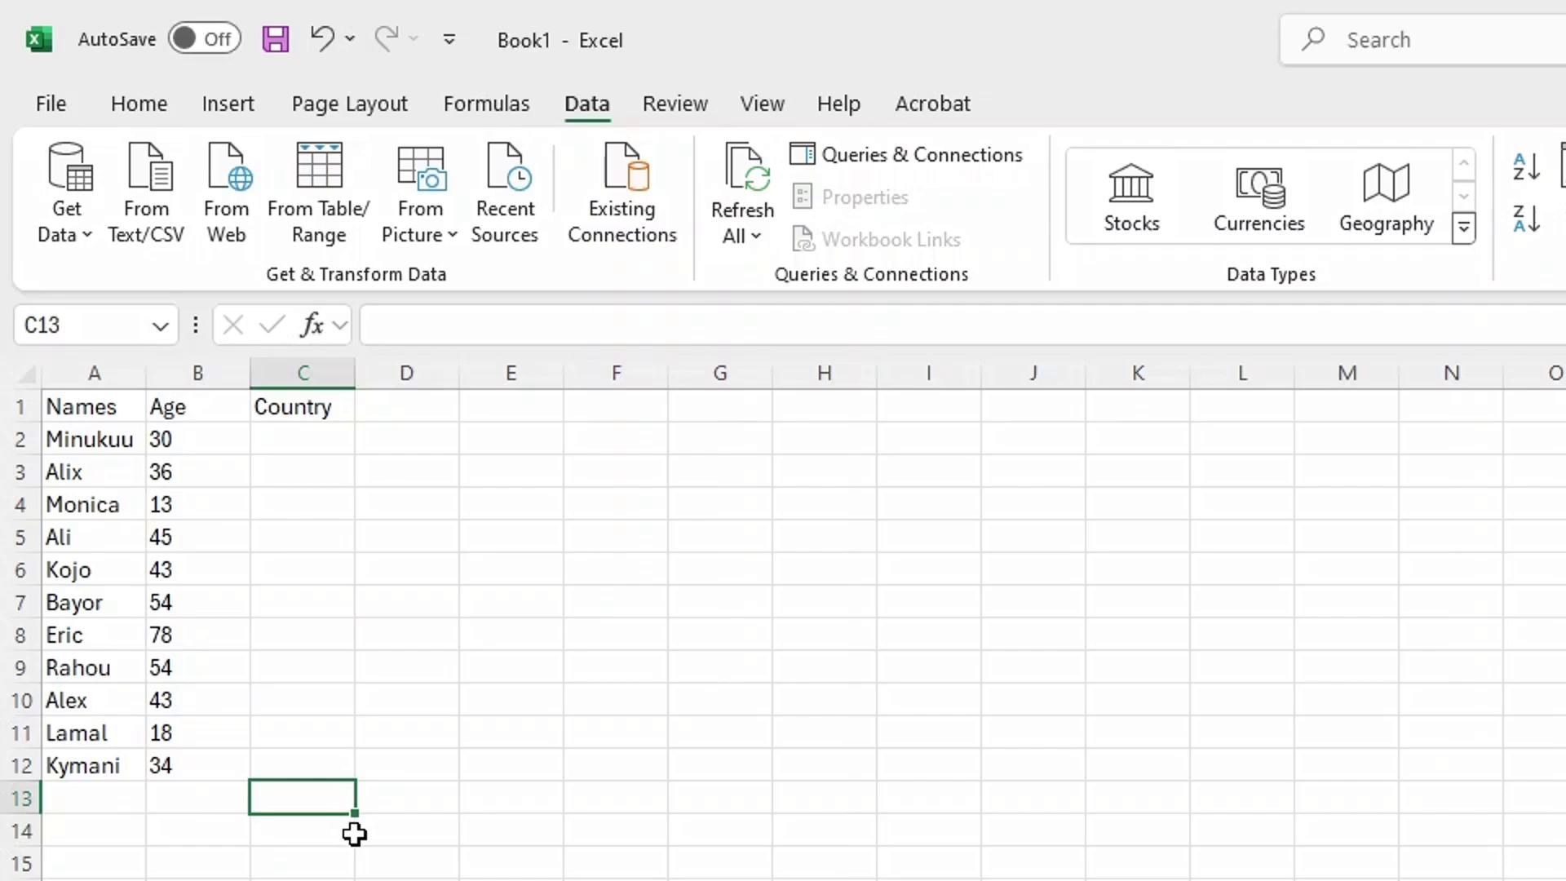
left_click(316, 738)
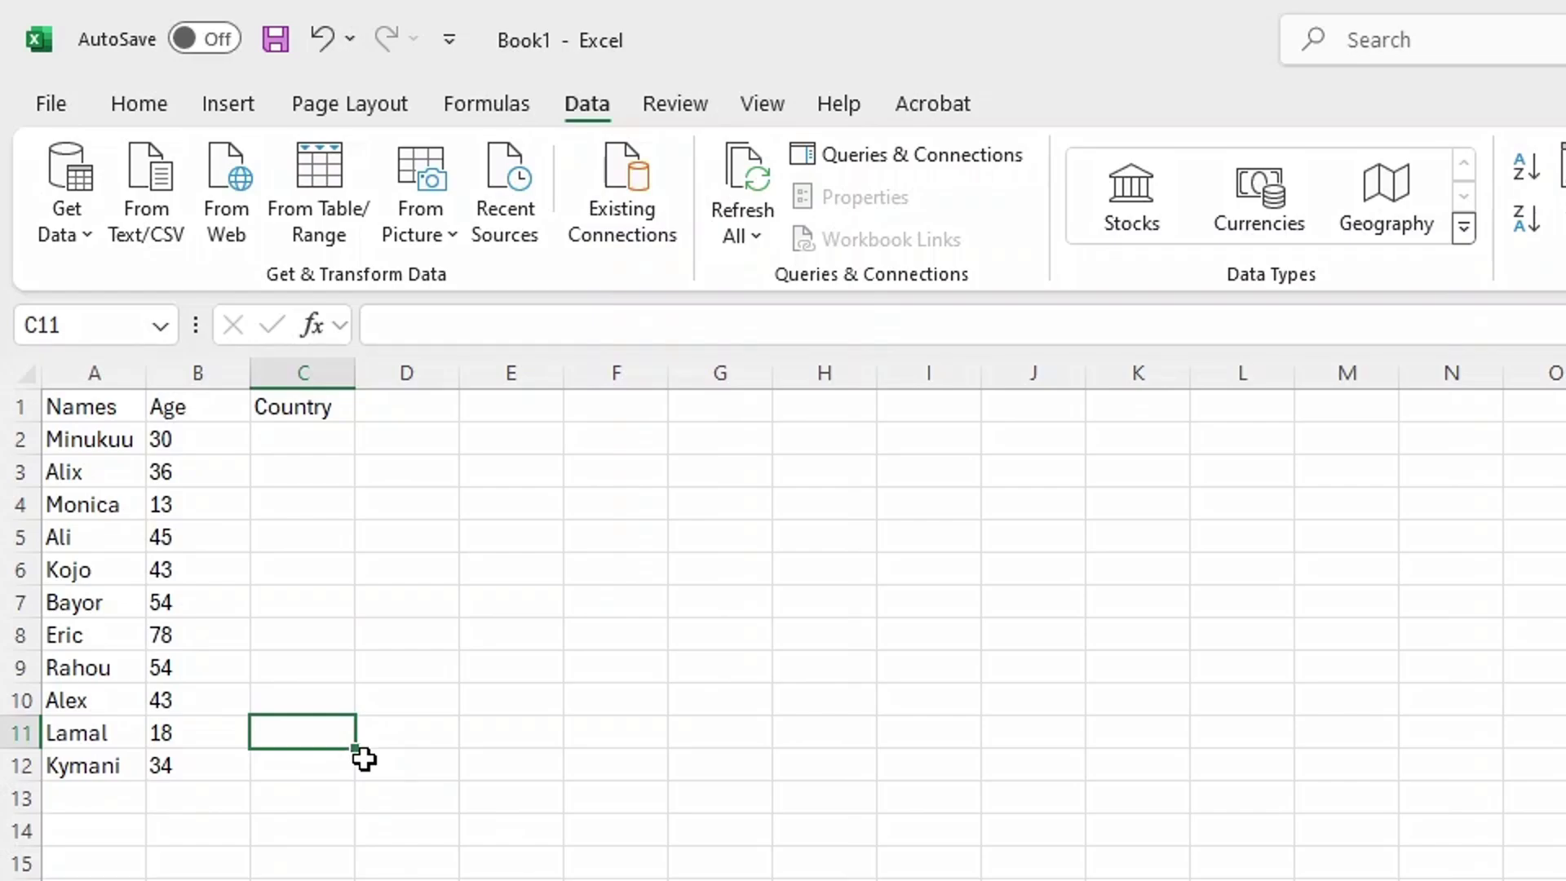
left_click(329, 705)
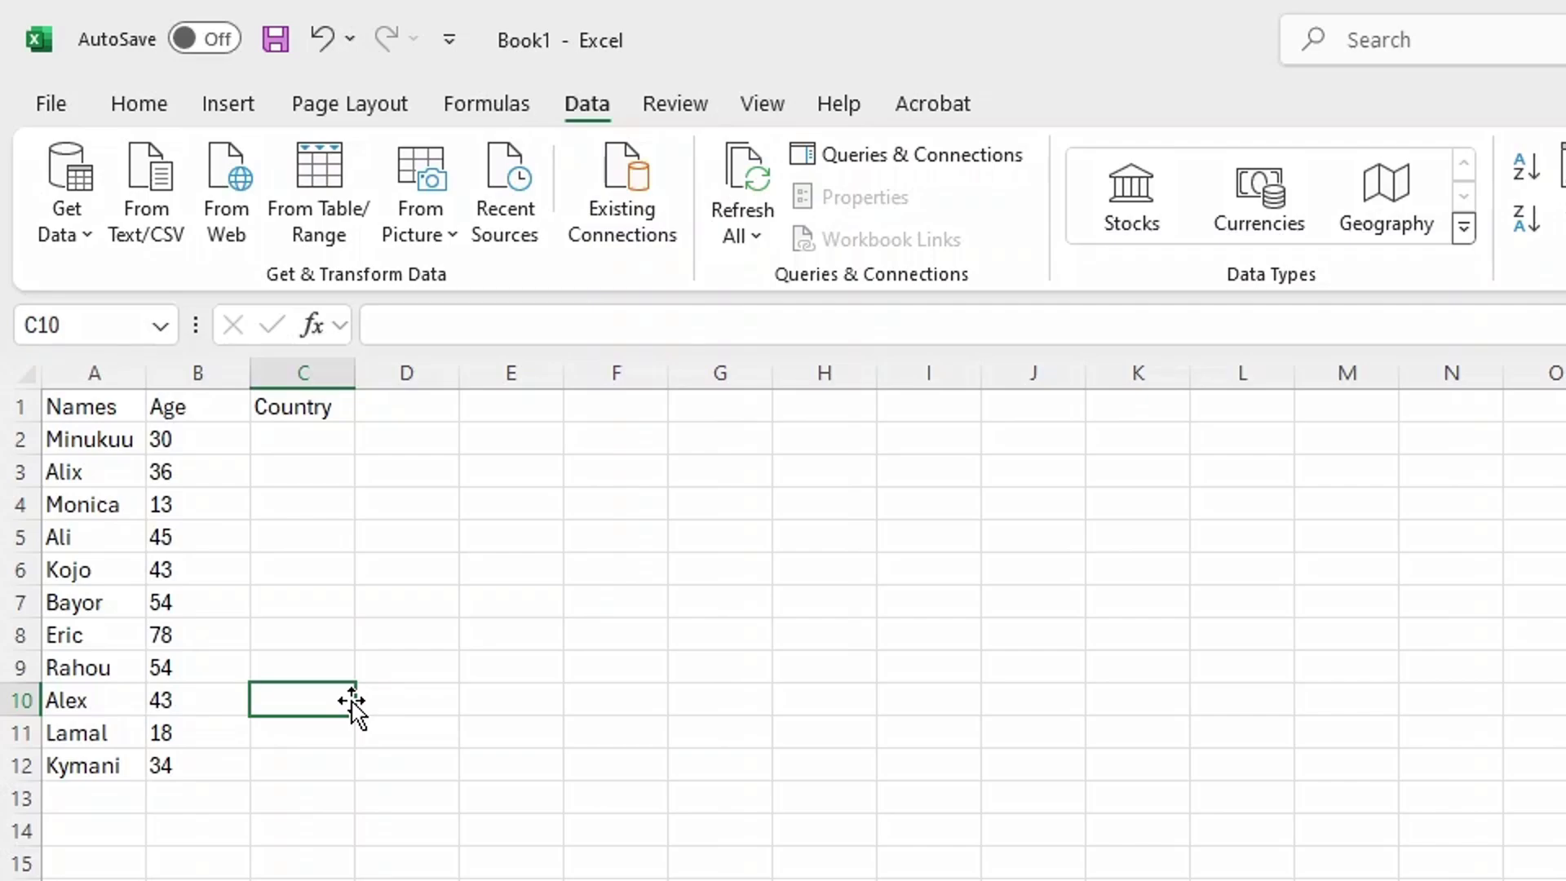
left_click(318, 669)
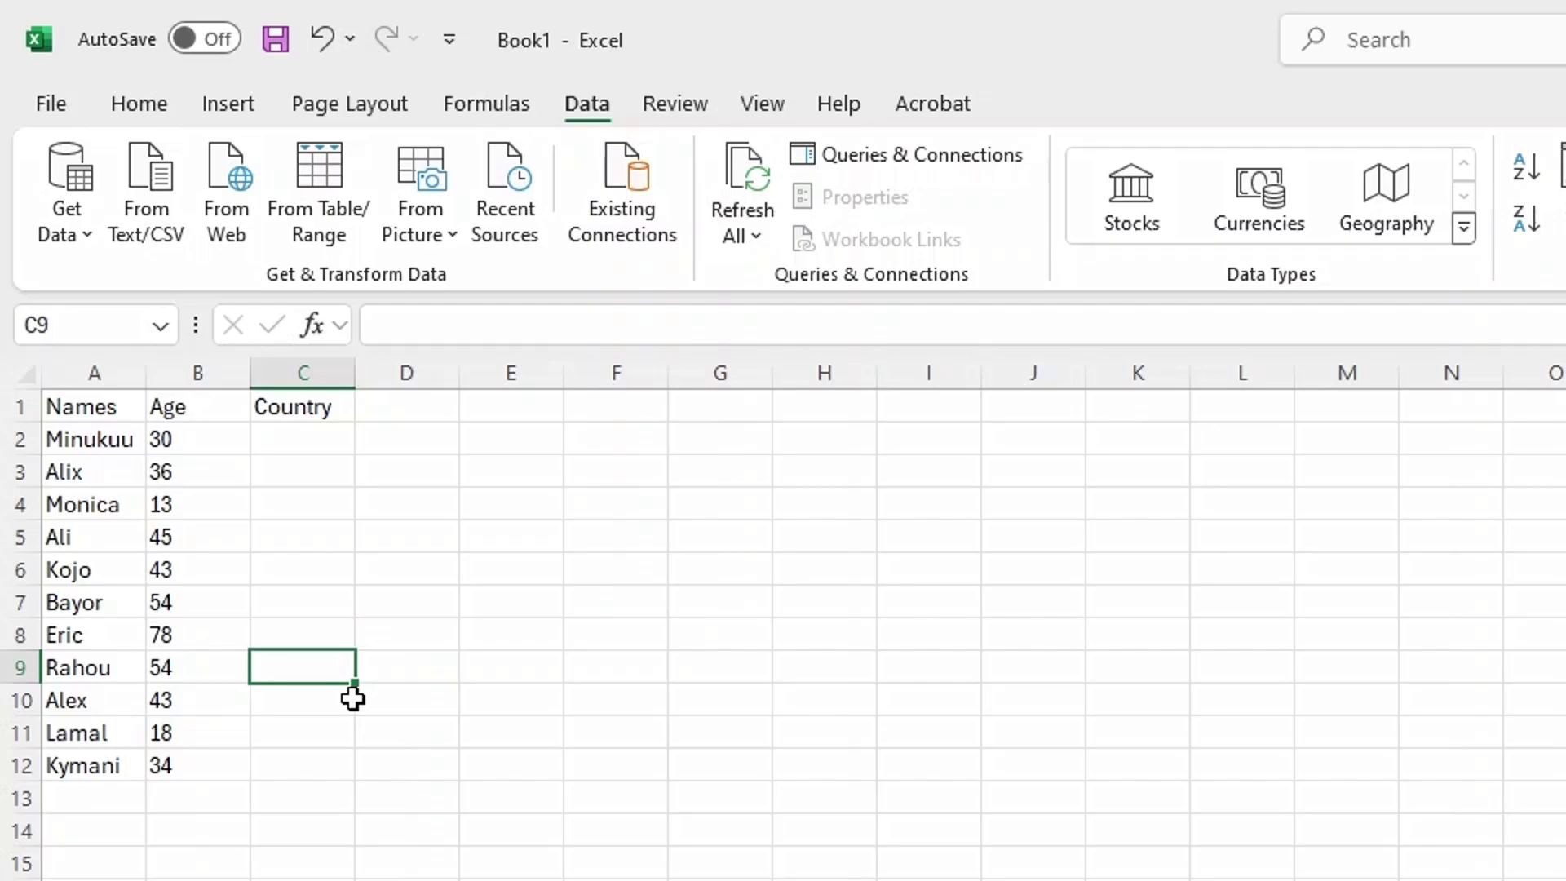
left_click(335, 511)
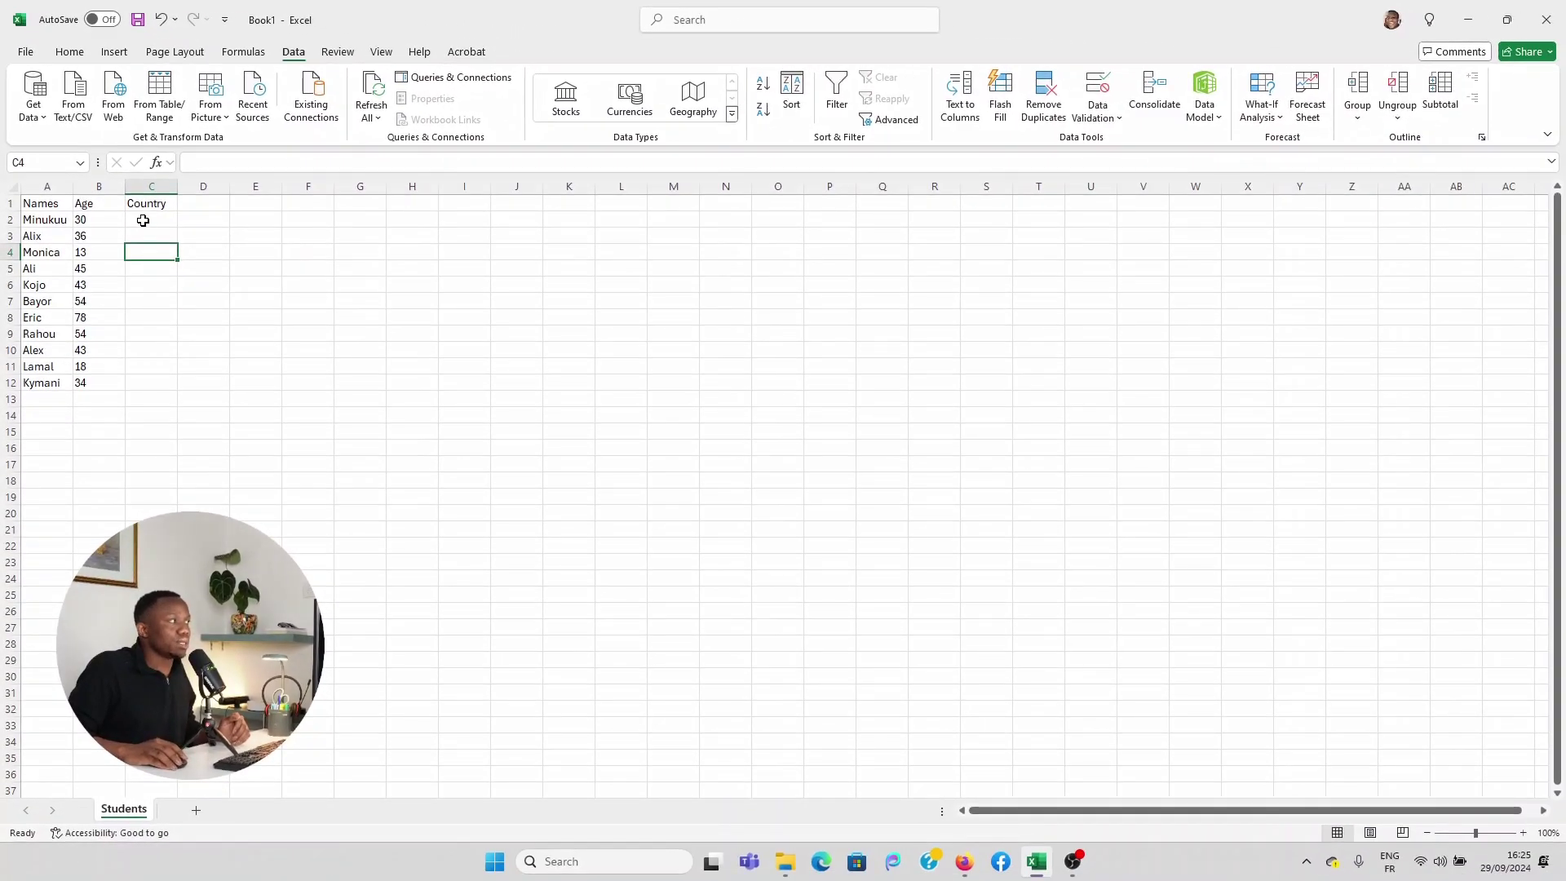
left_click(193, 313)
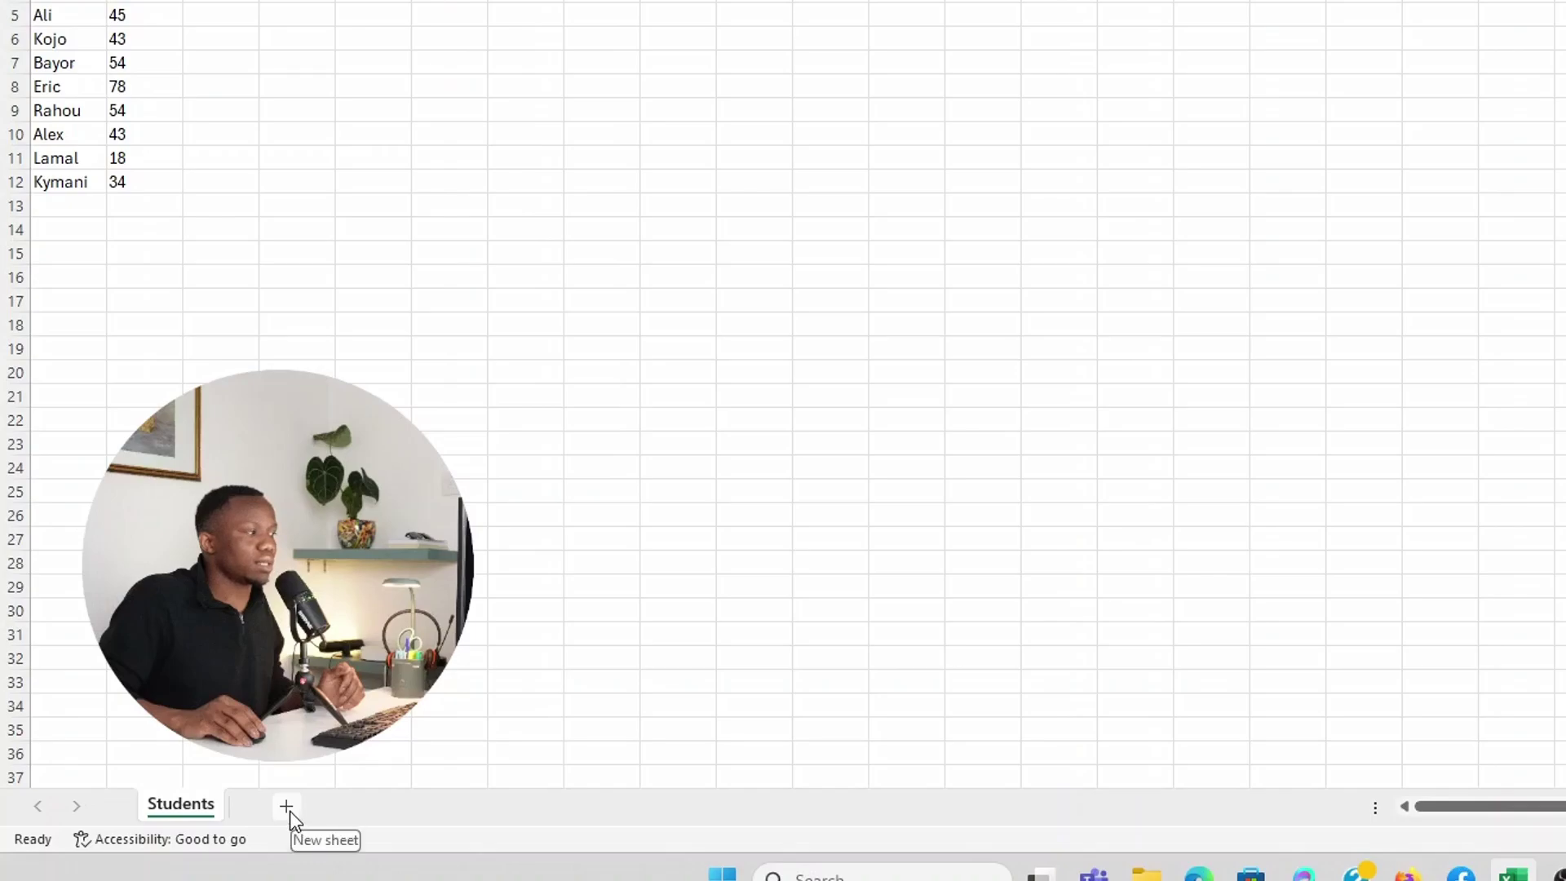
Step: Insert a new Sheet3 and rename its tab to 'List of countries'
left_click(286, 805)
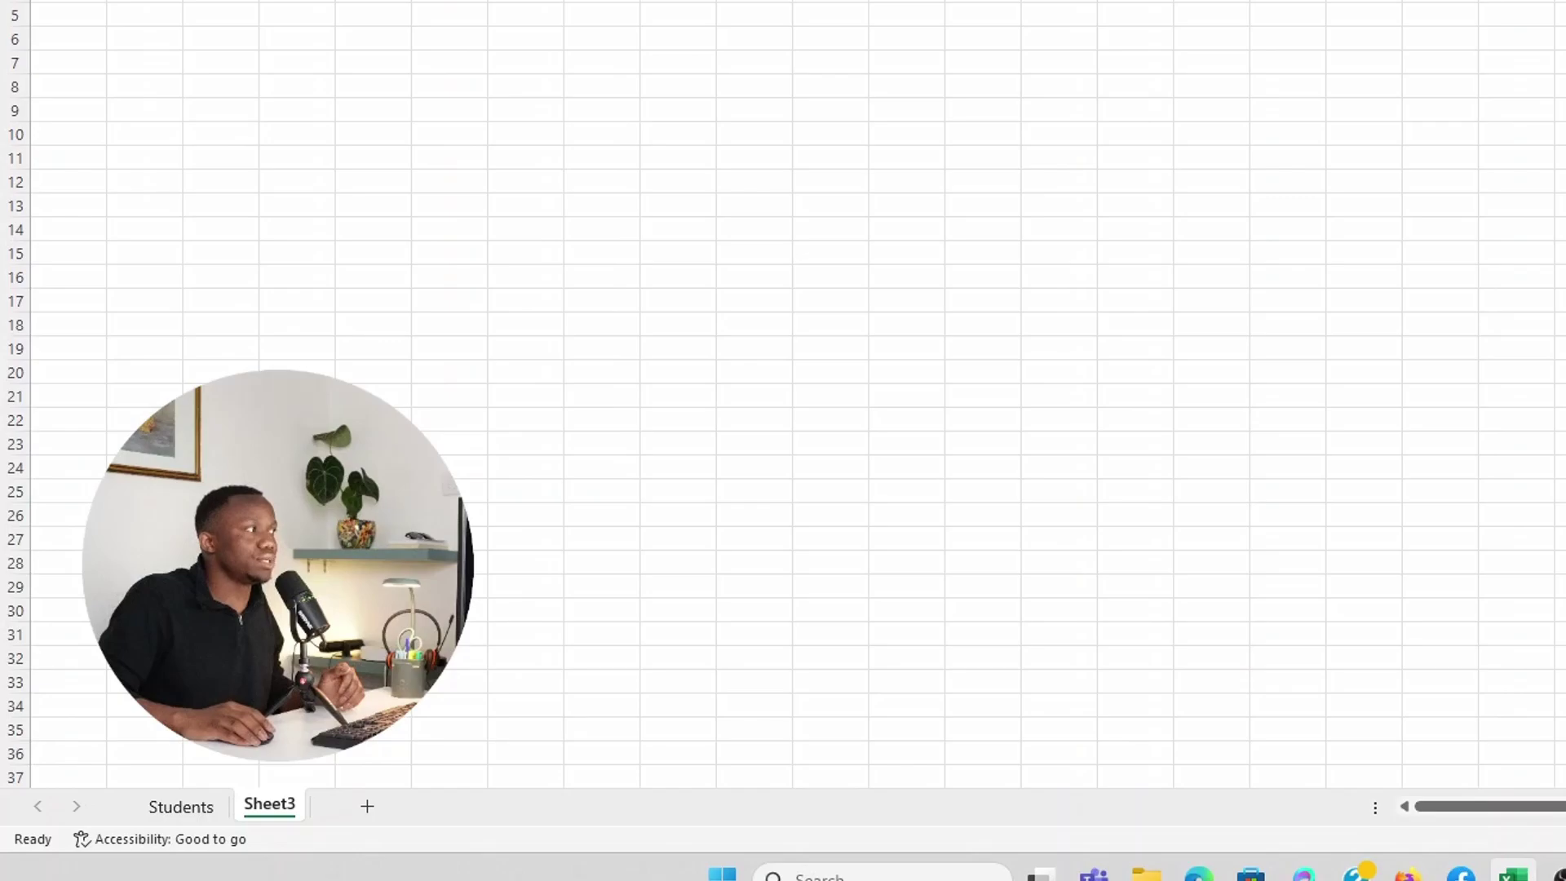
double_click(274, 805)
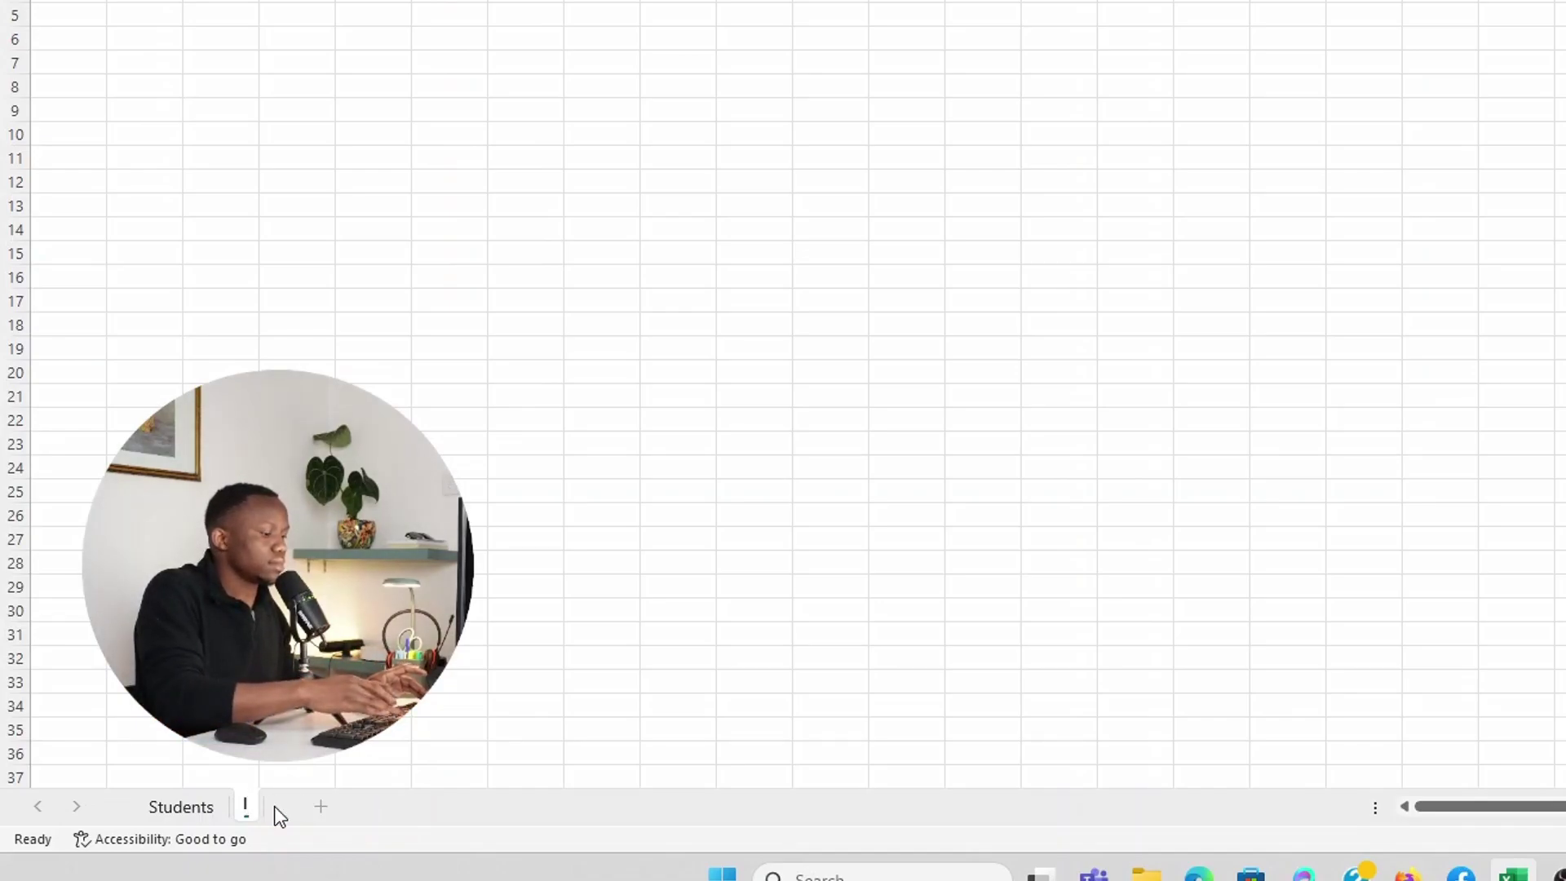
key("BackSpace")
type("List of")
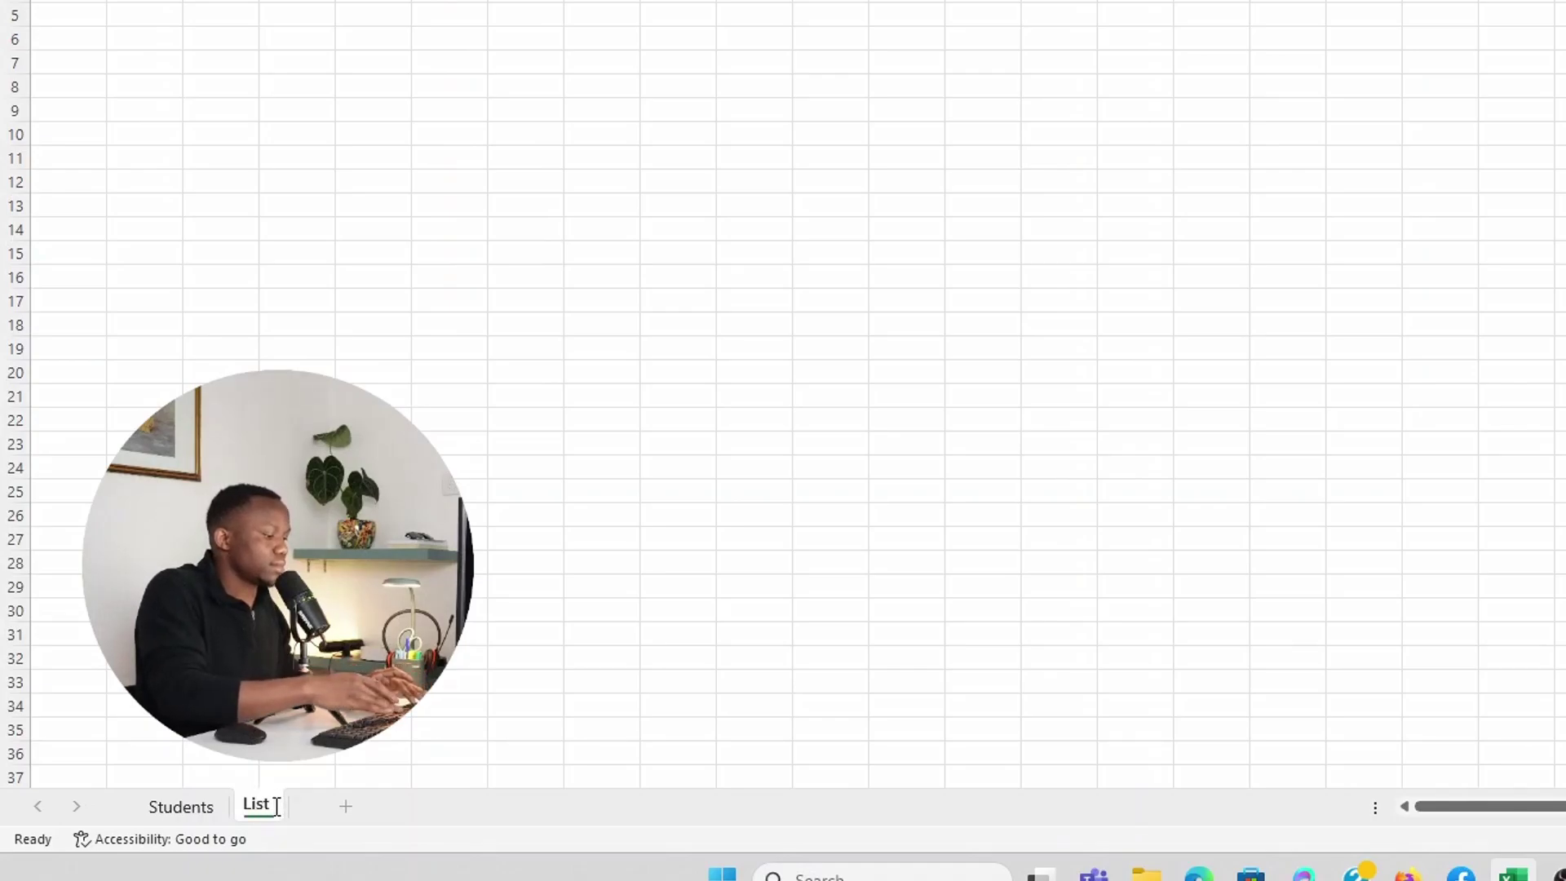
type(" countr")
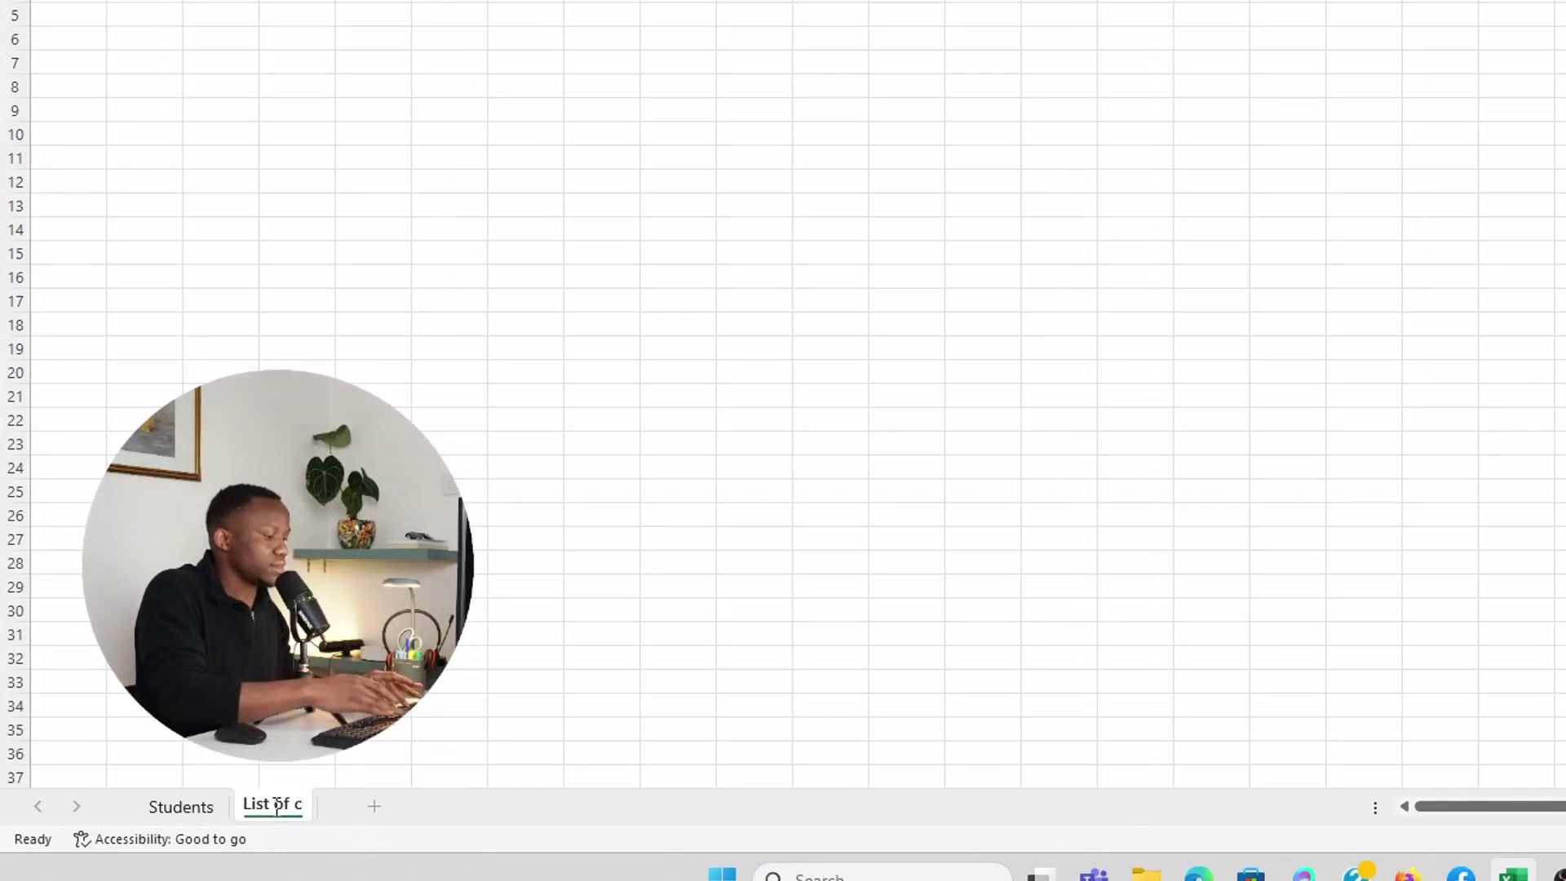
type("ies")
left_click(276, 682)
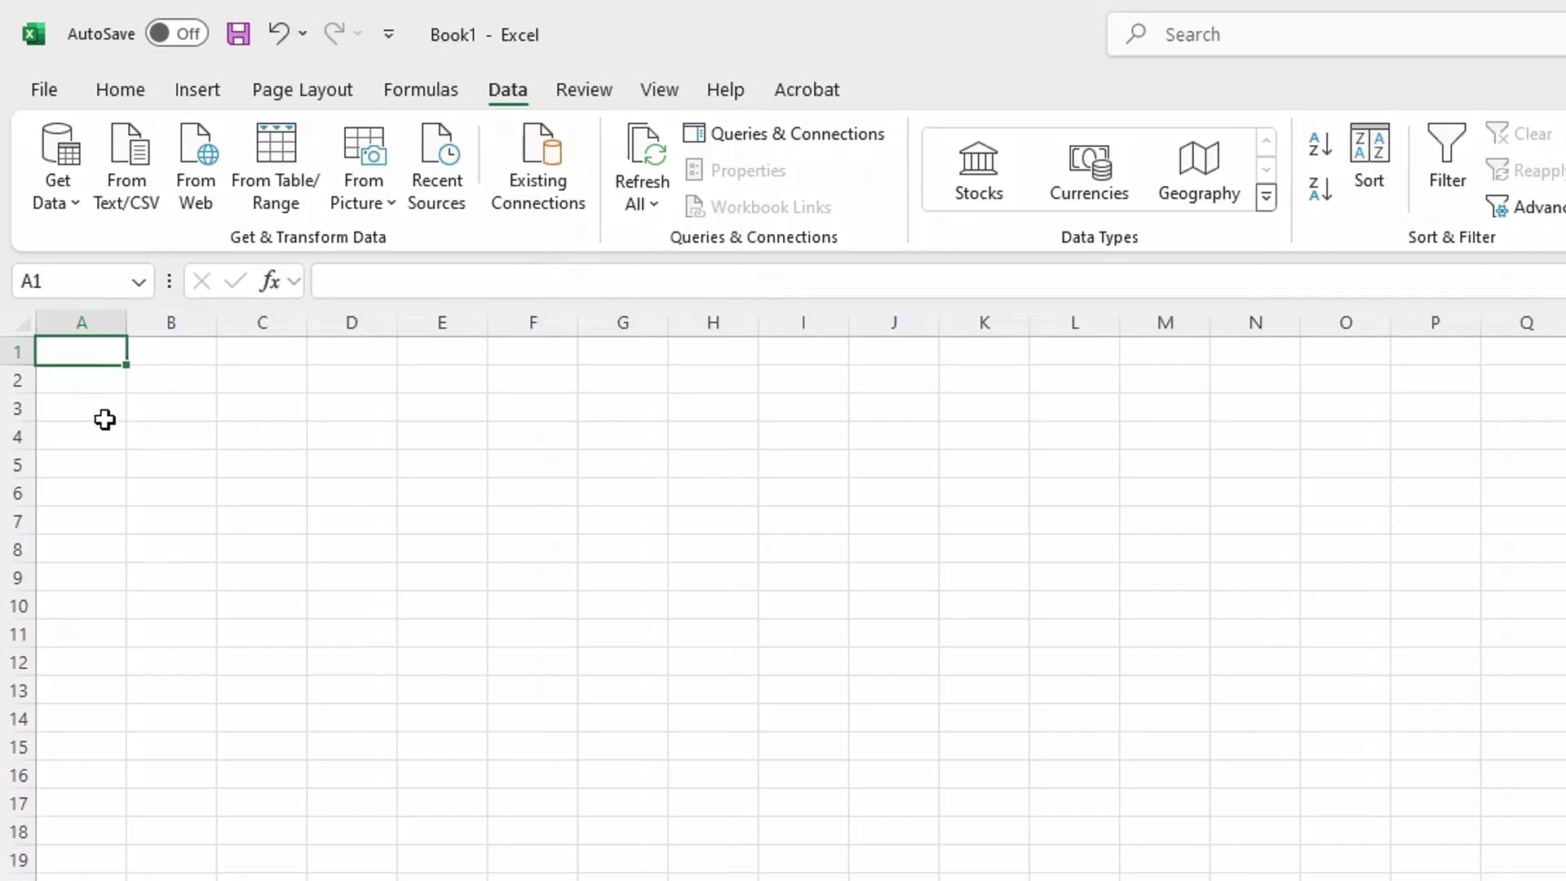
Step: Enter Ghana, Morocco, Ethiopia and Russia into cells A1:A4
type("Ghana")
left_click(113, 384)
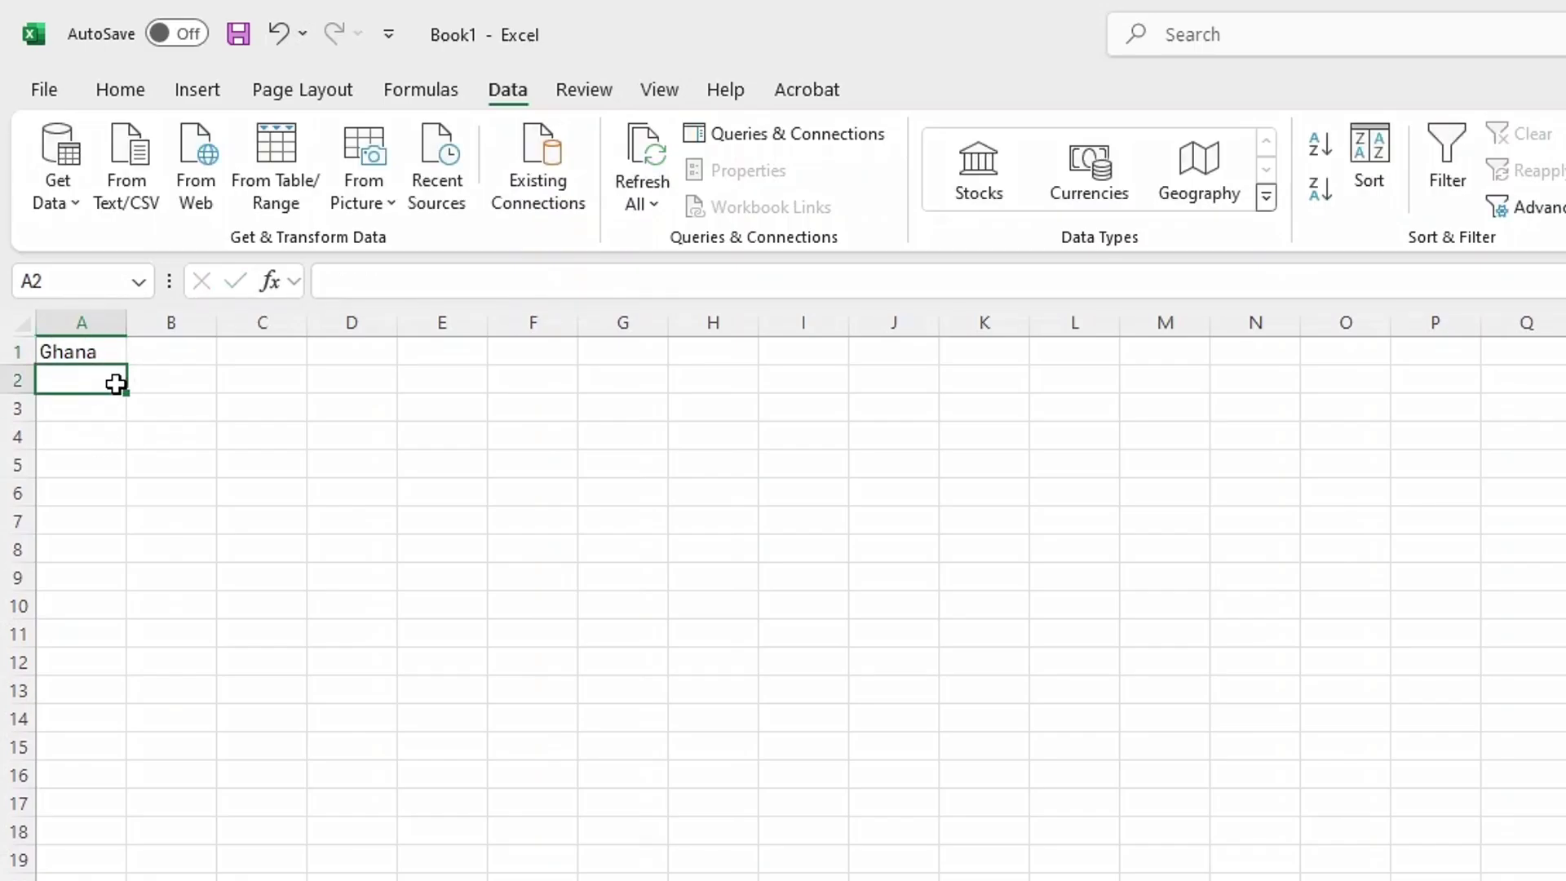
type("Morocco")
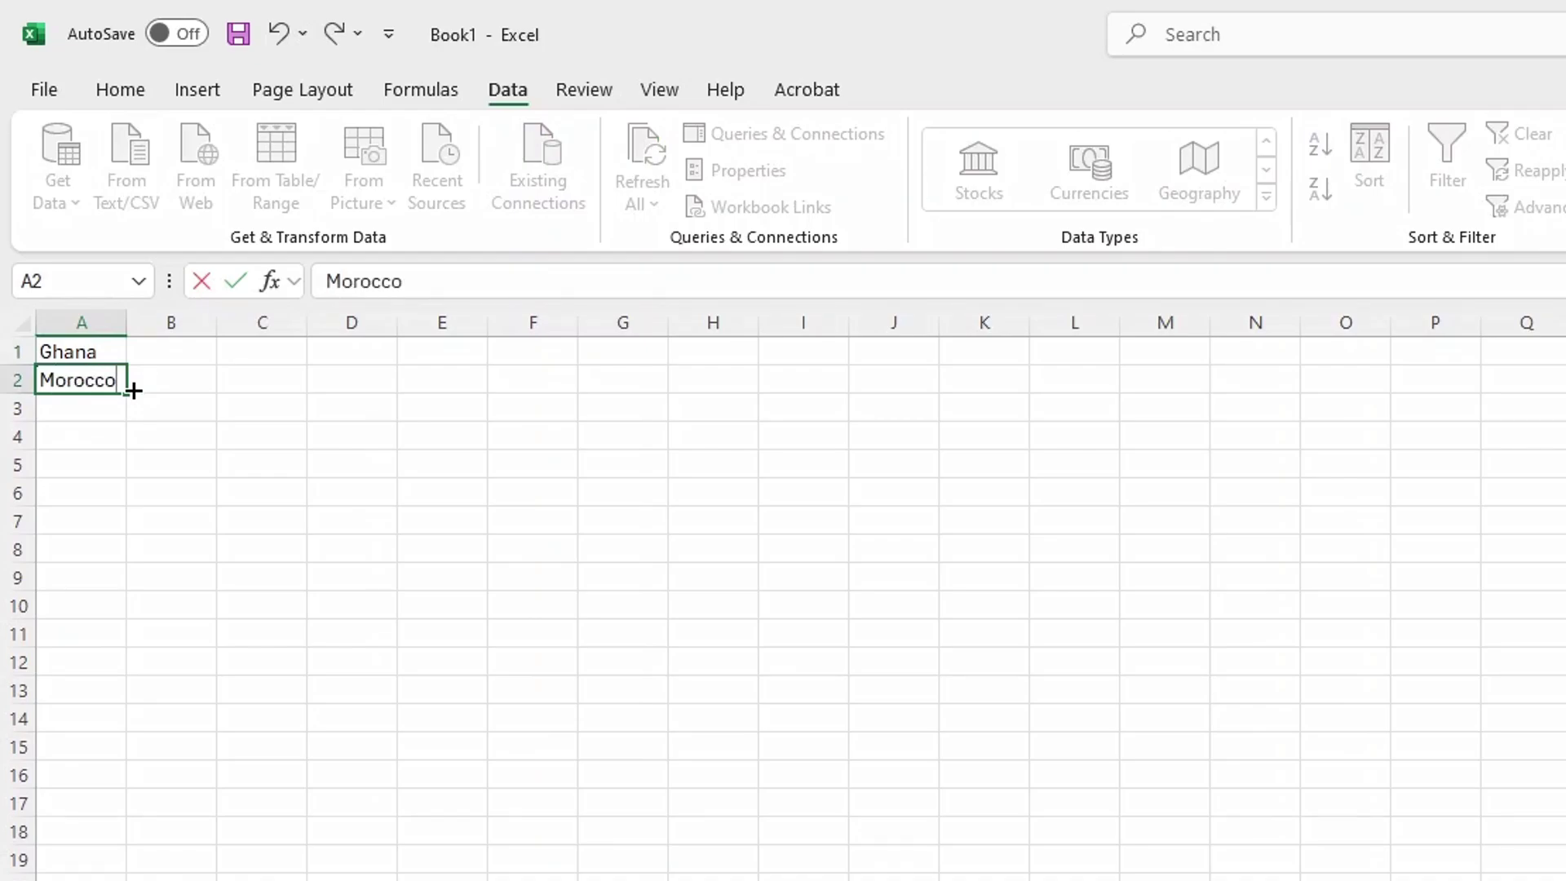
left_click(90, 411)
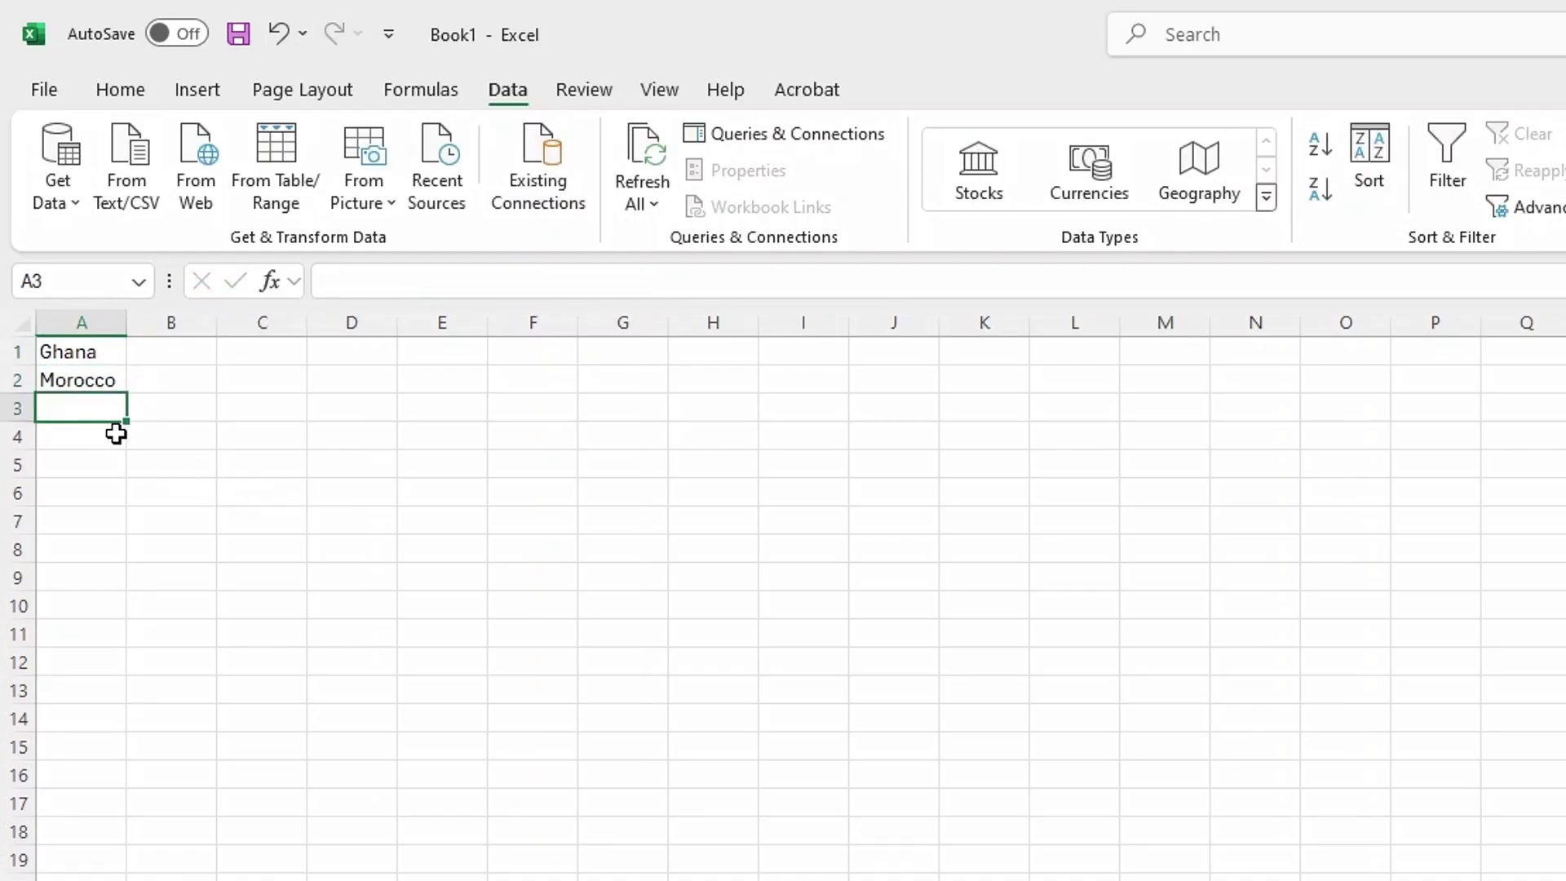
type("Ethiopia")
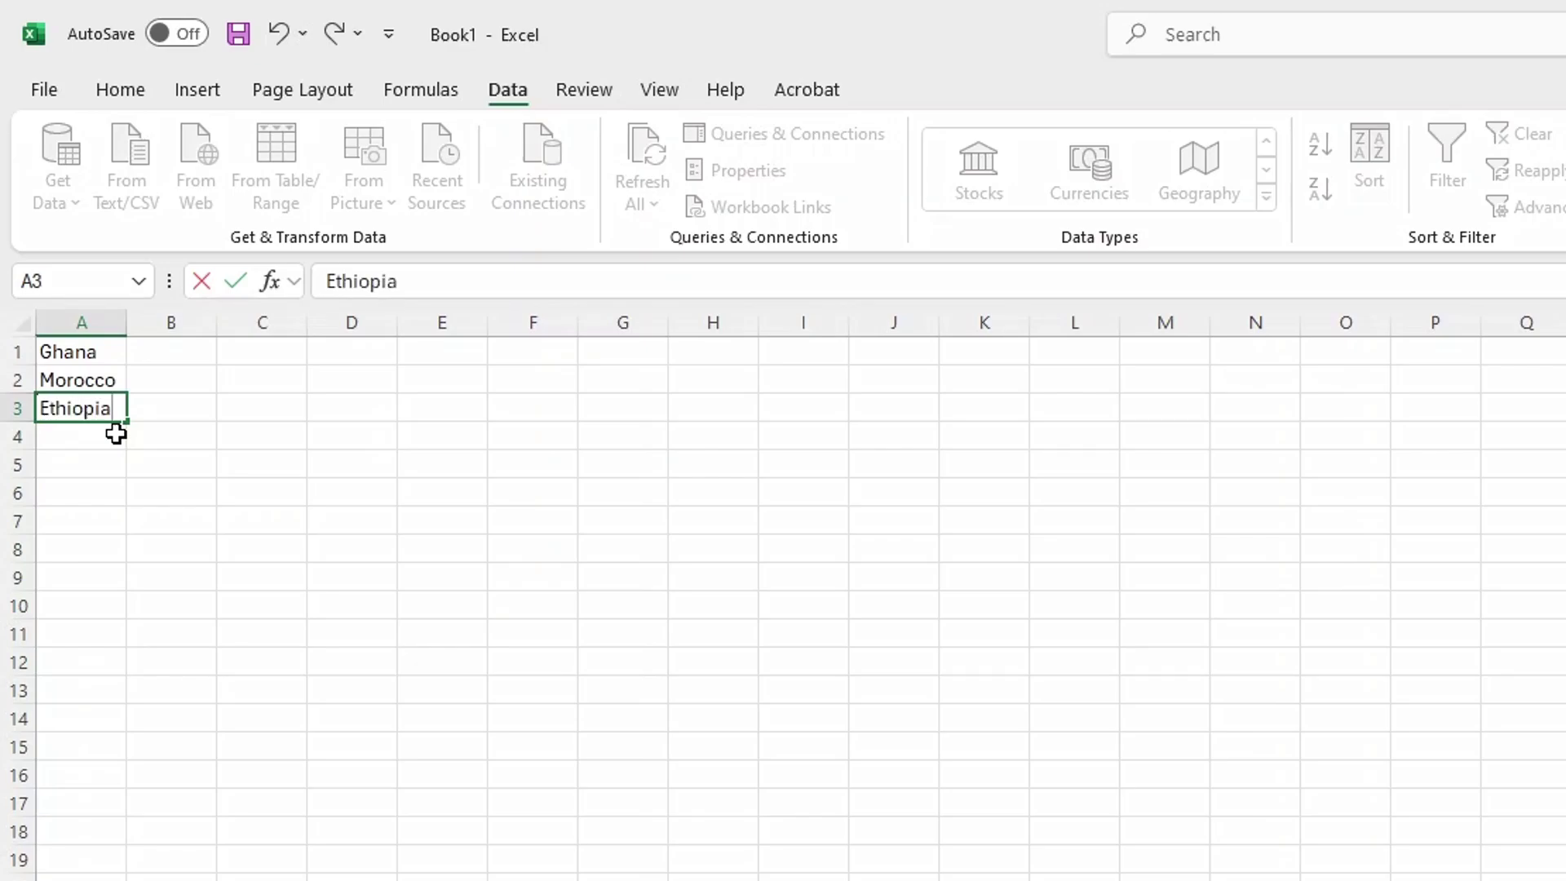
left_click(115, 435)
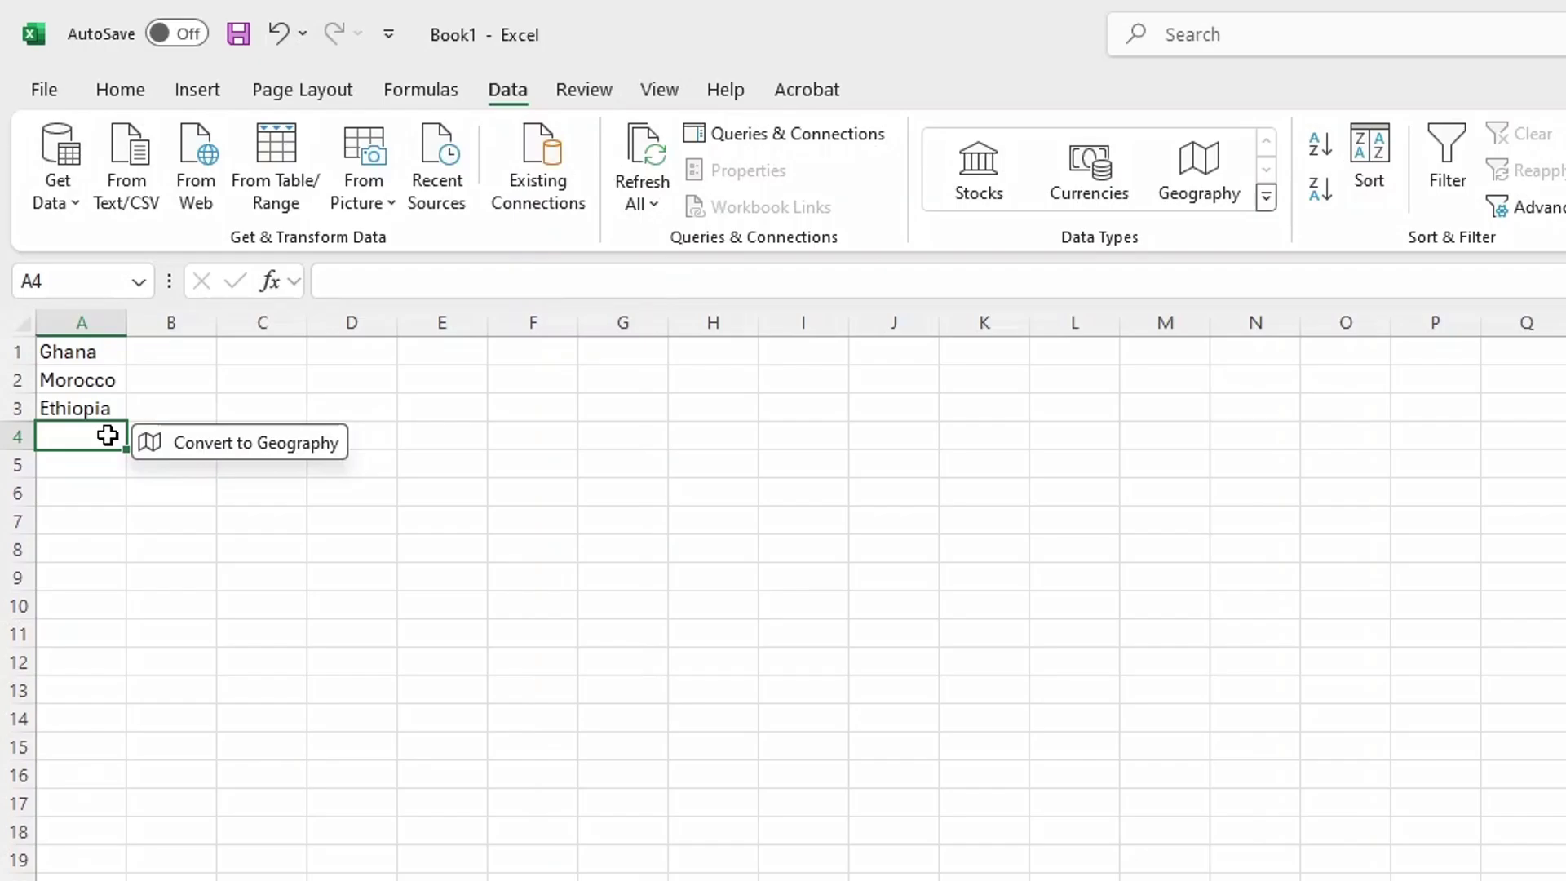
type("Russia")
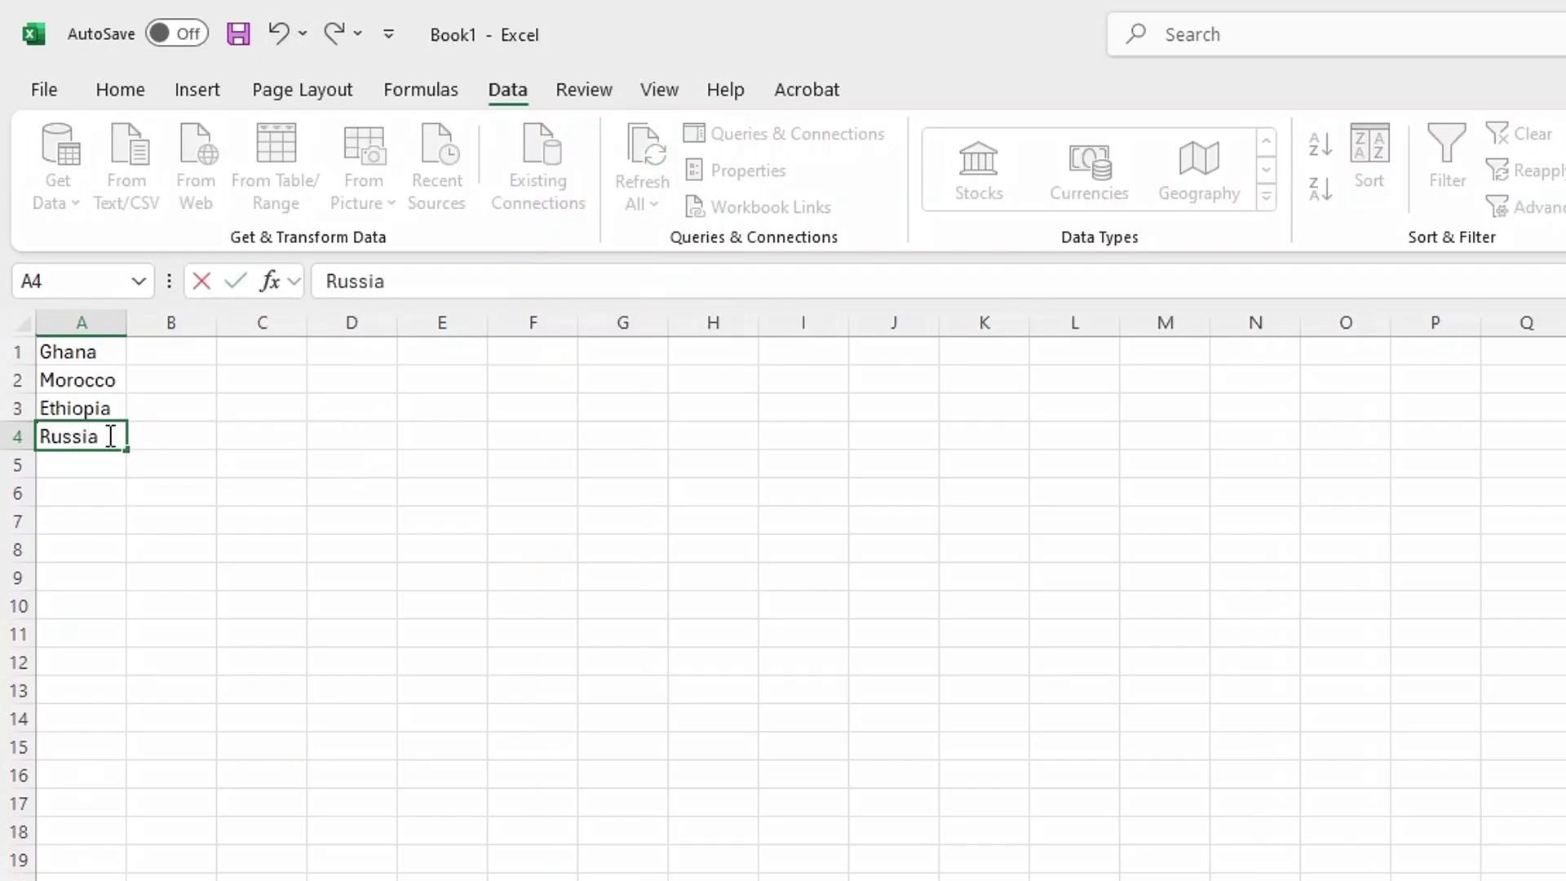
left_click(101, 467)
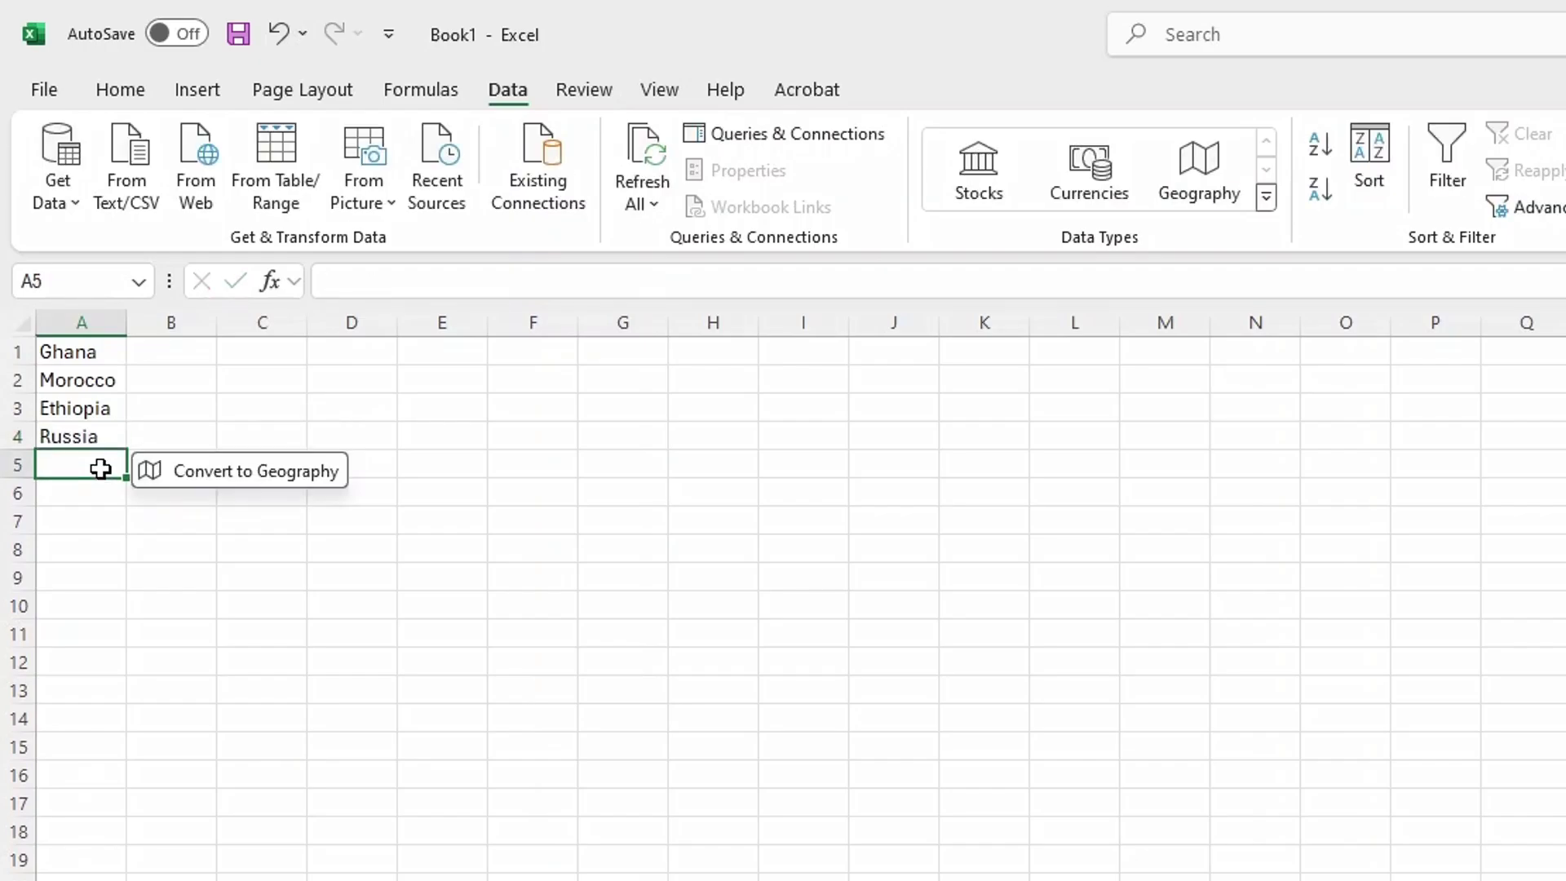
Step: Add US, France and Namibia in A5:A7 to complete the list
type("U")
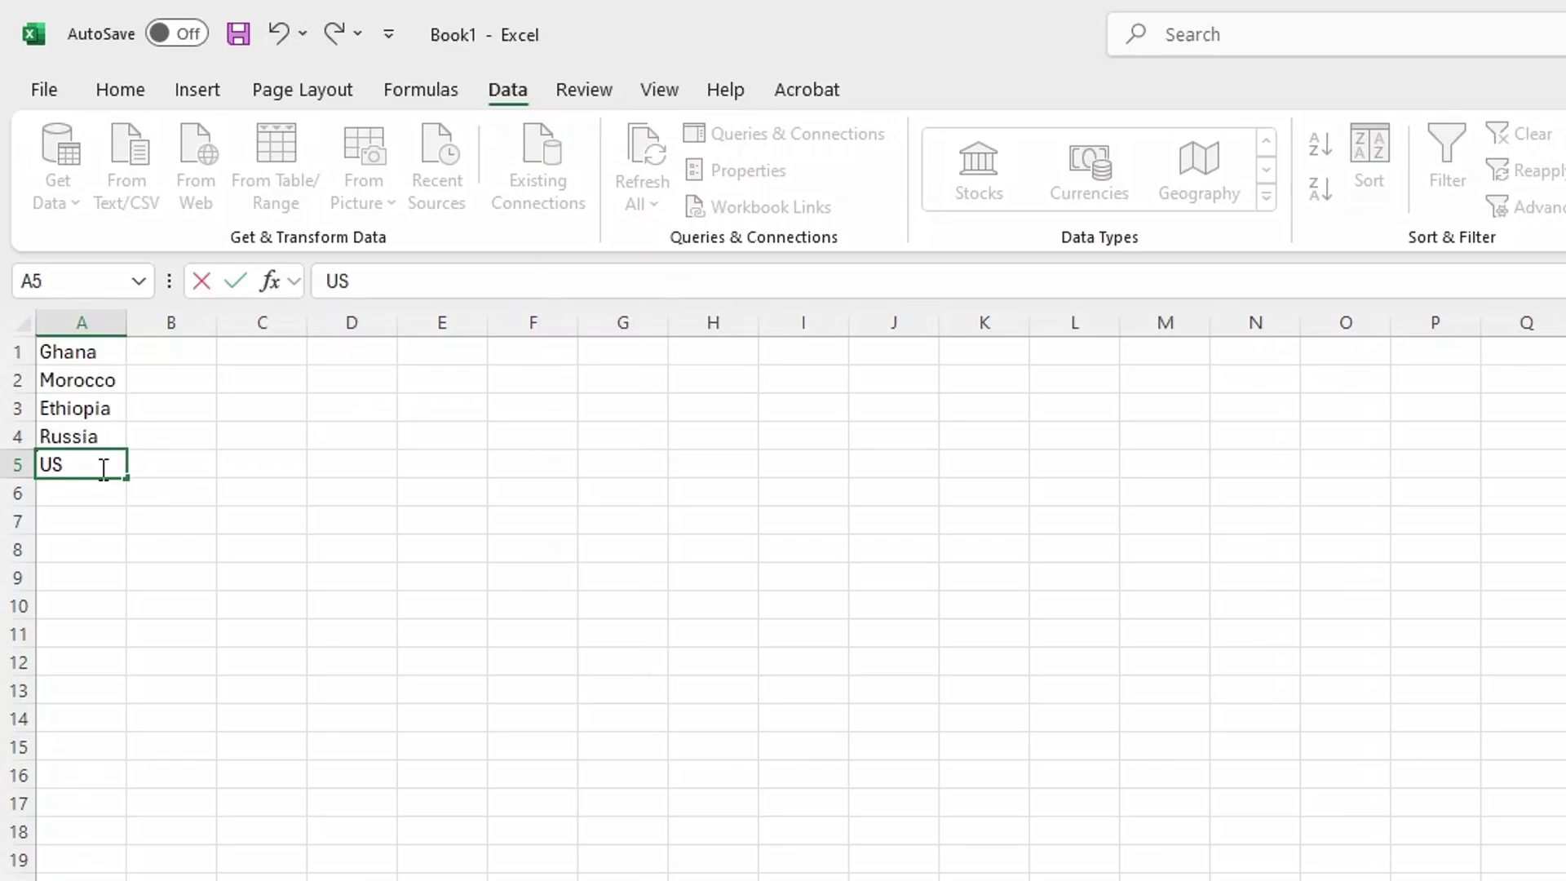
type("S")
left_click(99, 486)
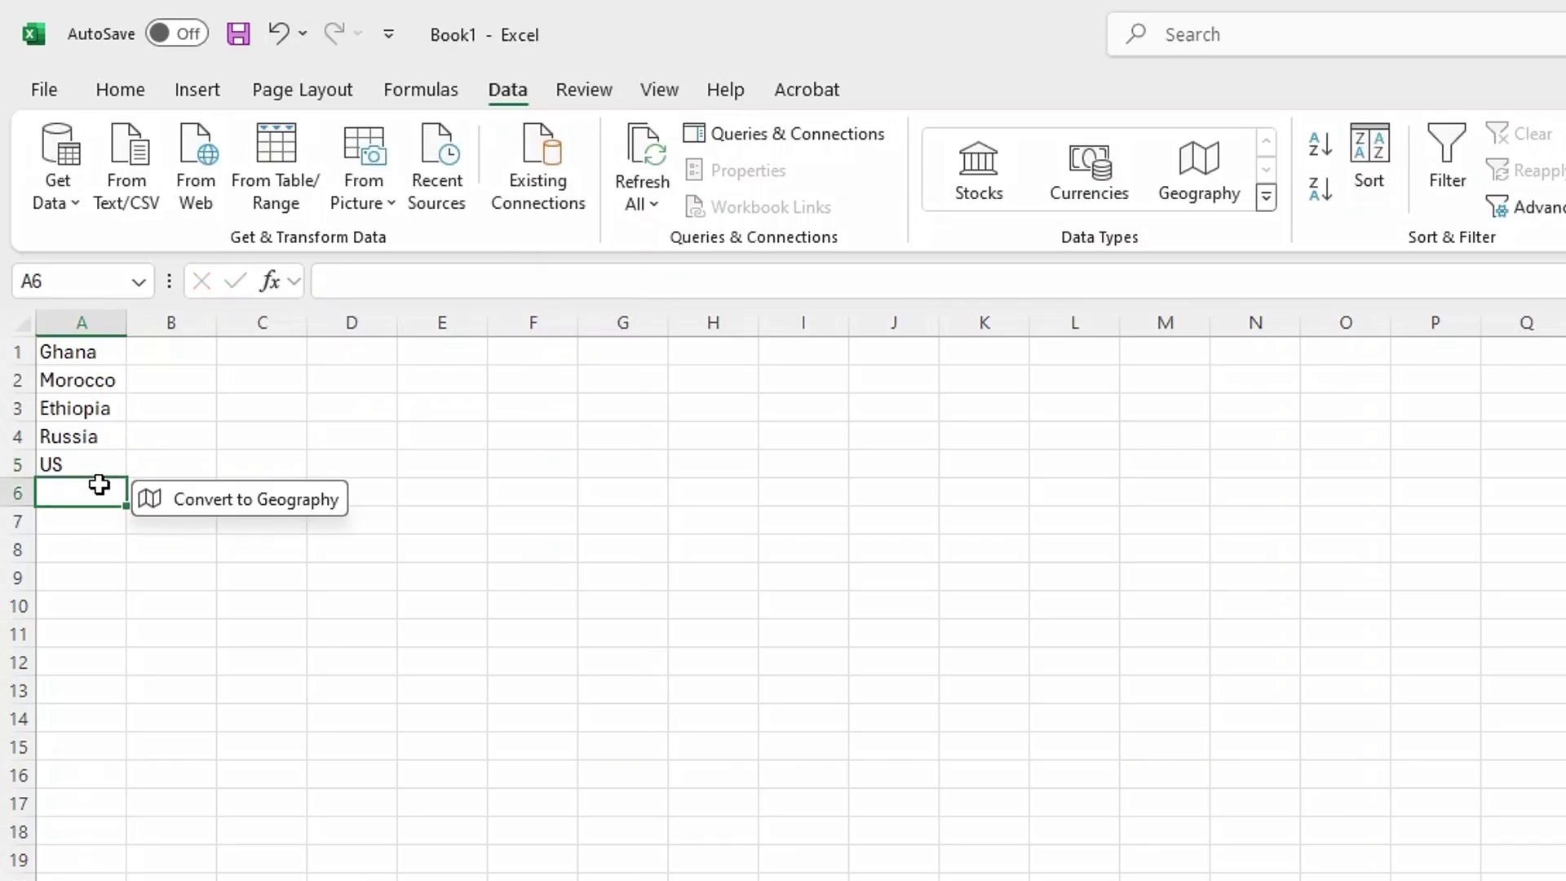
type("fRANCE")
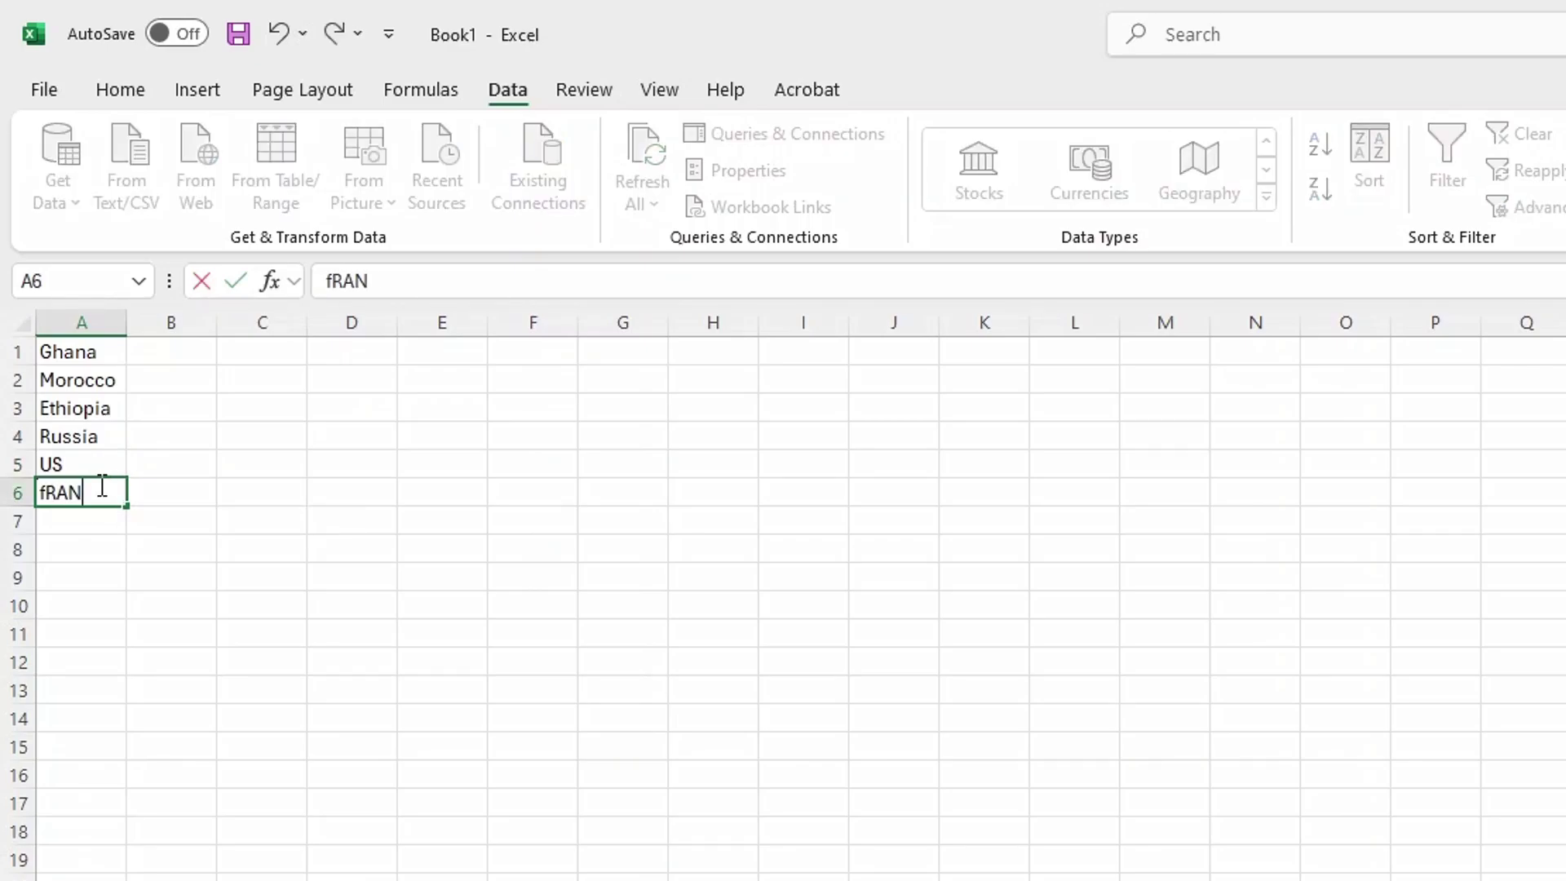
left_click(90, 548)
left_click(86, 522)
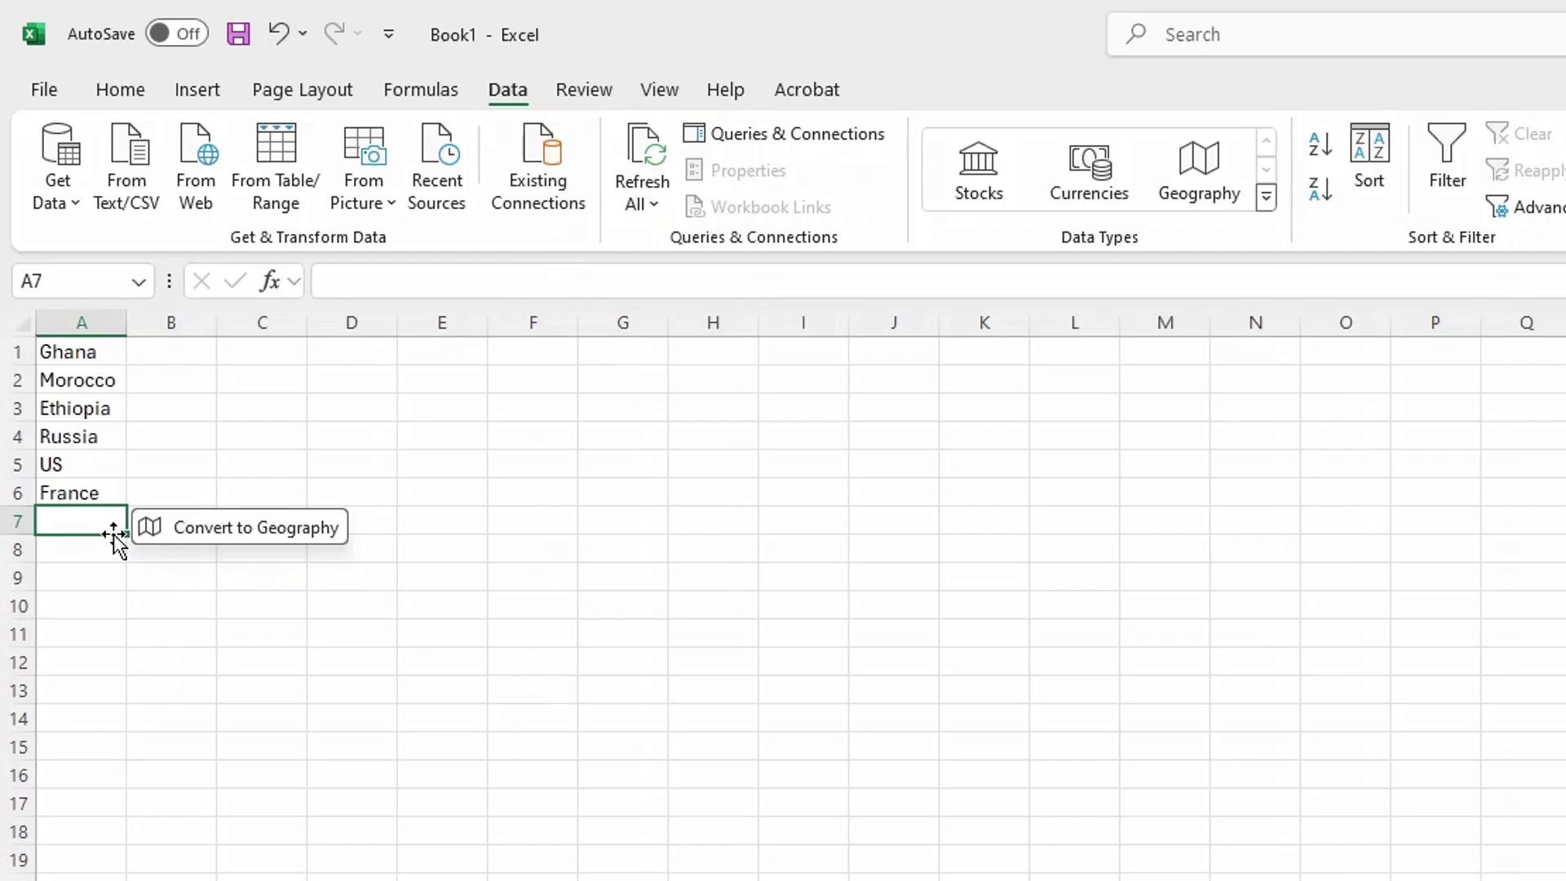
type("Namibia")
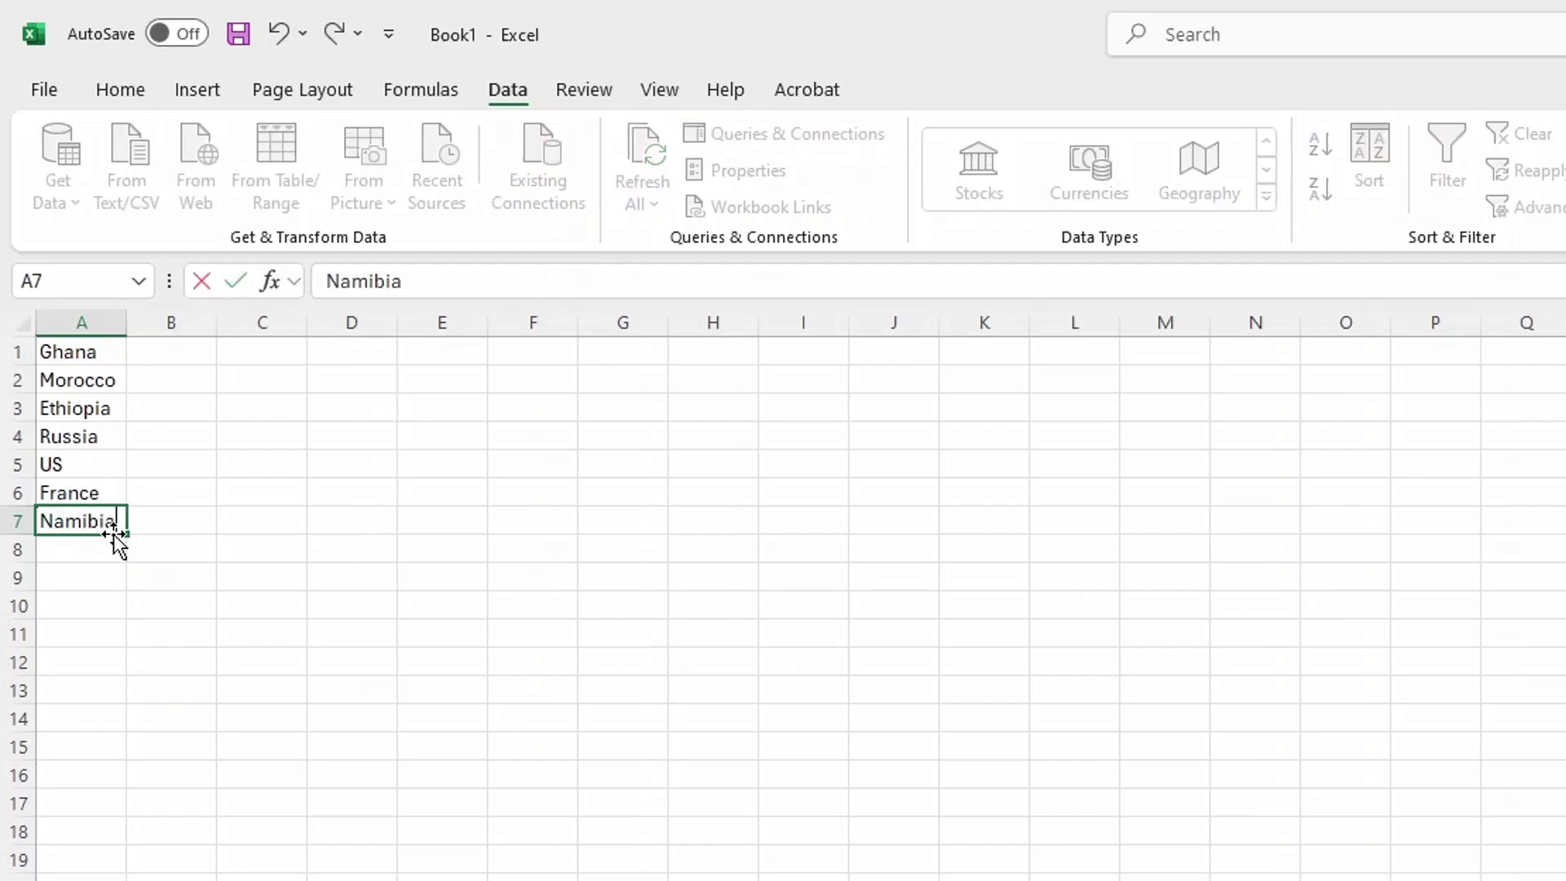
left_click(144, 601)
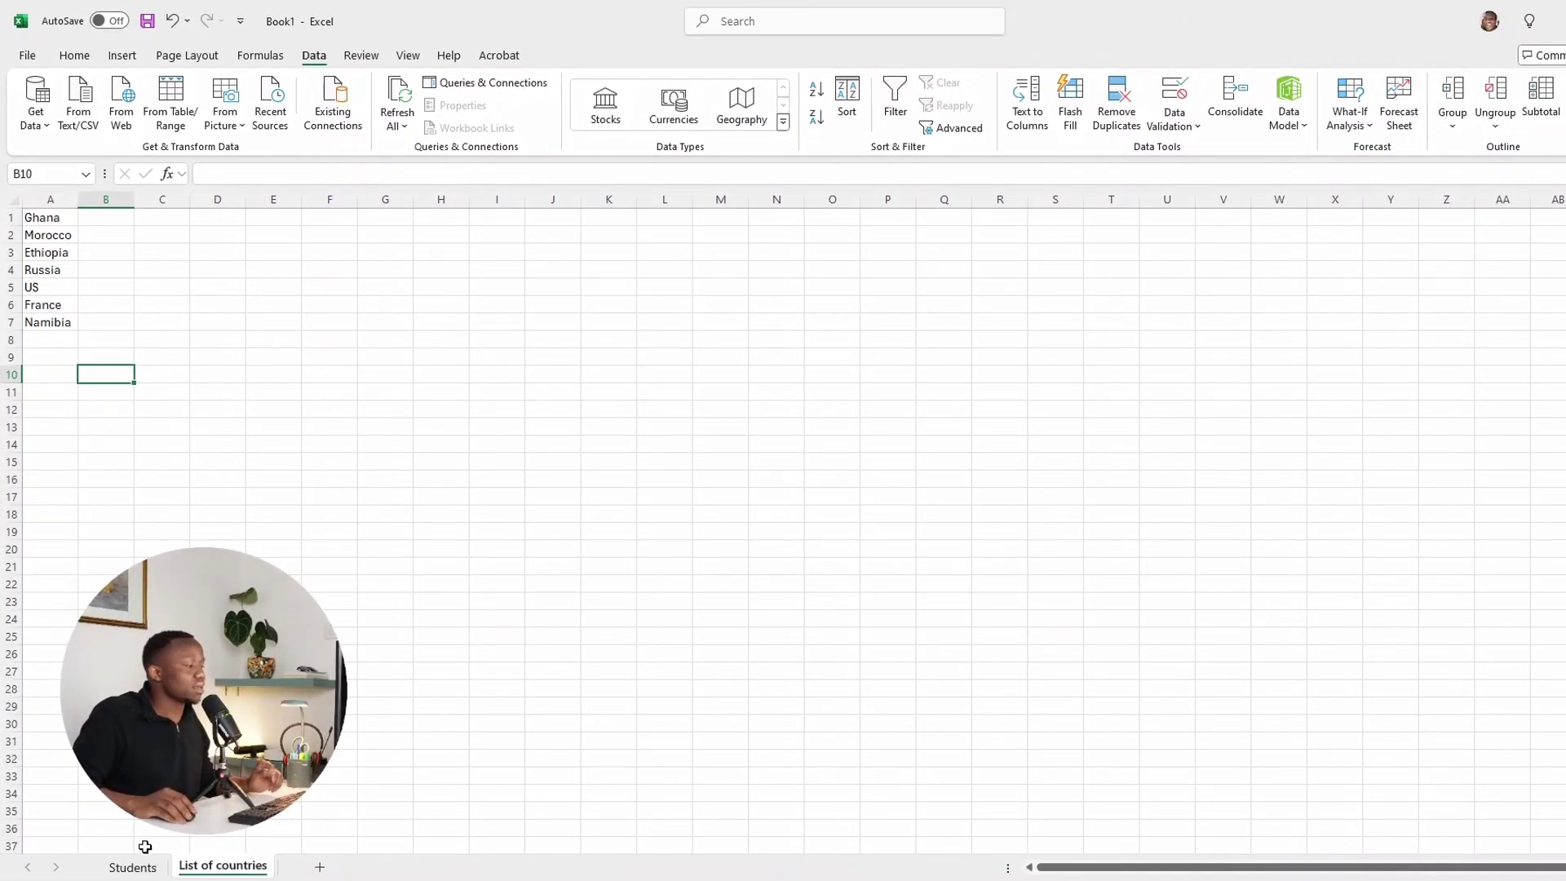
Step: Switch to the Students sheet and select cell C2 under Country
left_click(151, 873)
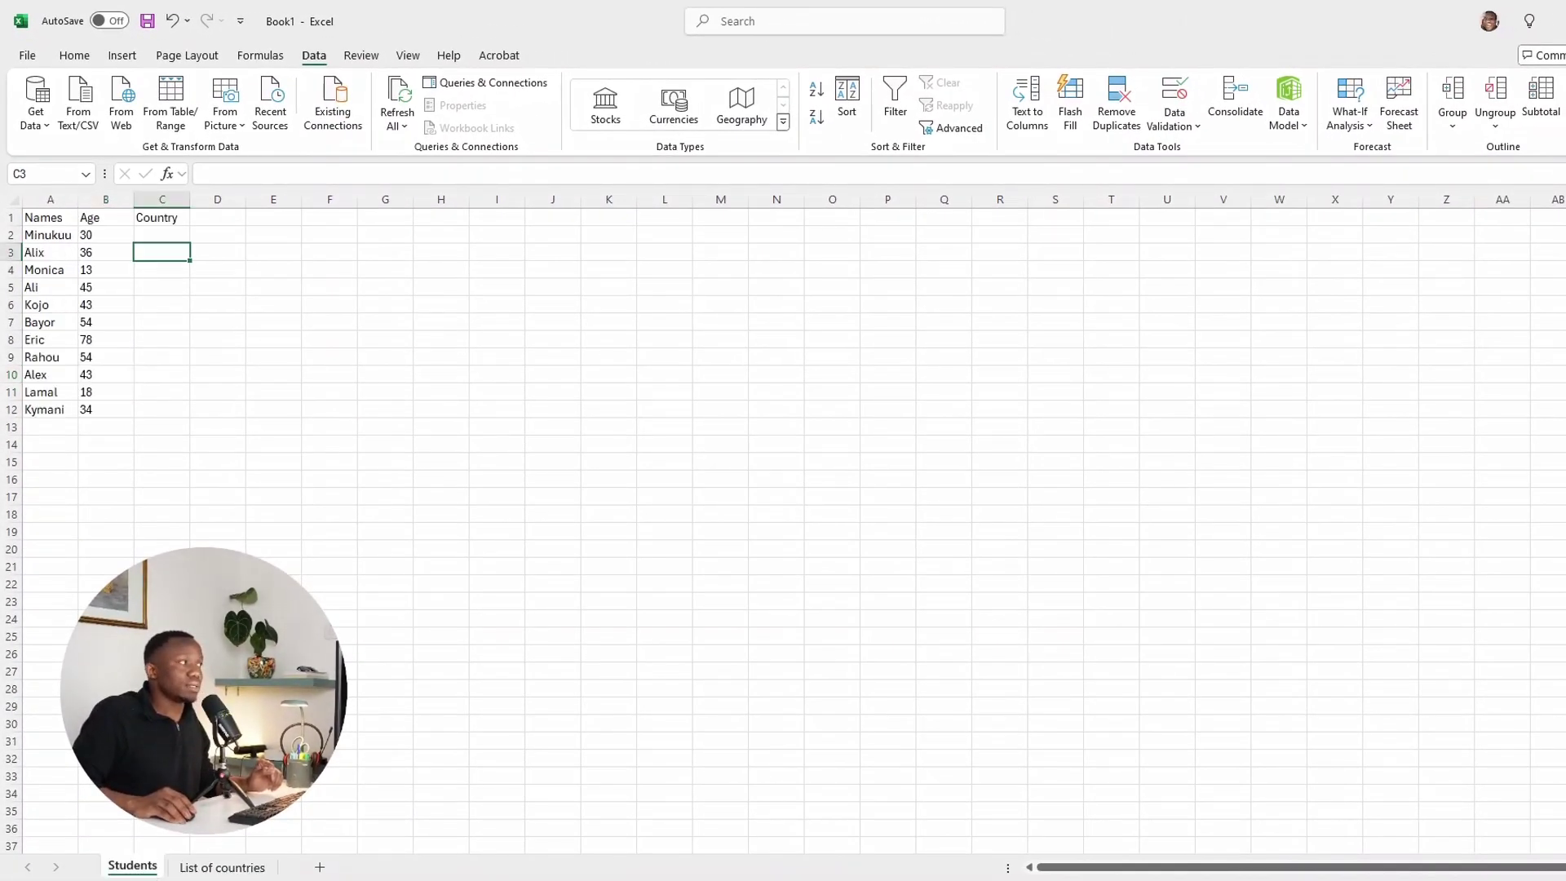
left_click(172, 234)
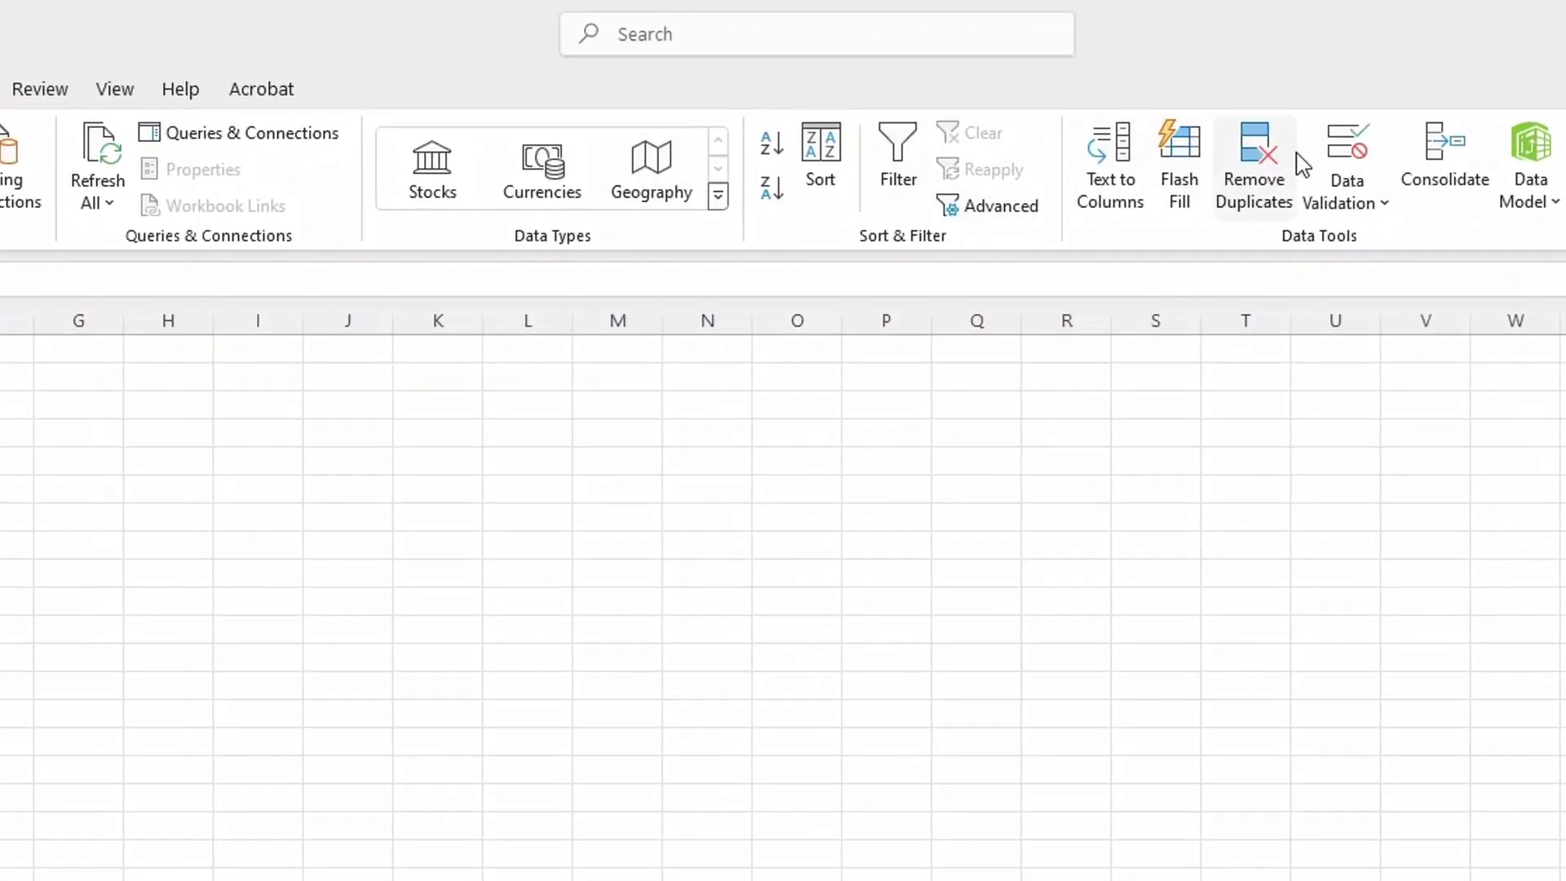
Step: Give C2 a List data validation rule sourced from 'List of countries'!A1:A7
left_click(1387, 209)
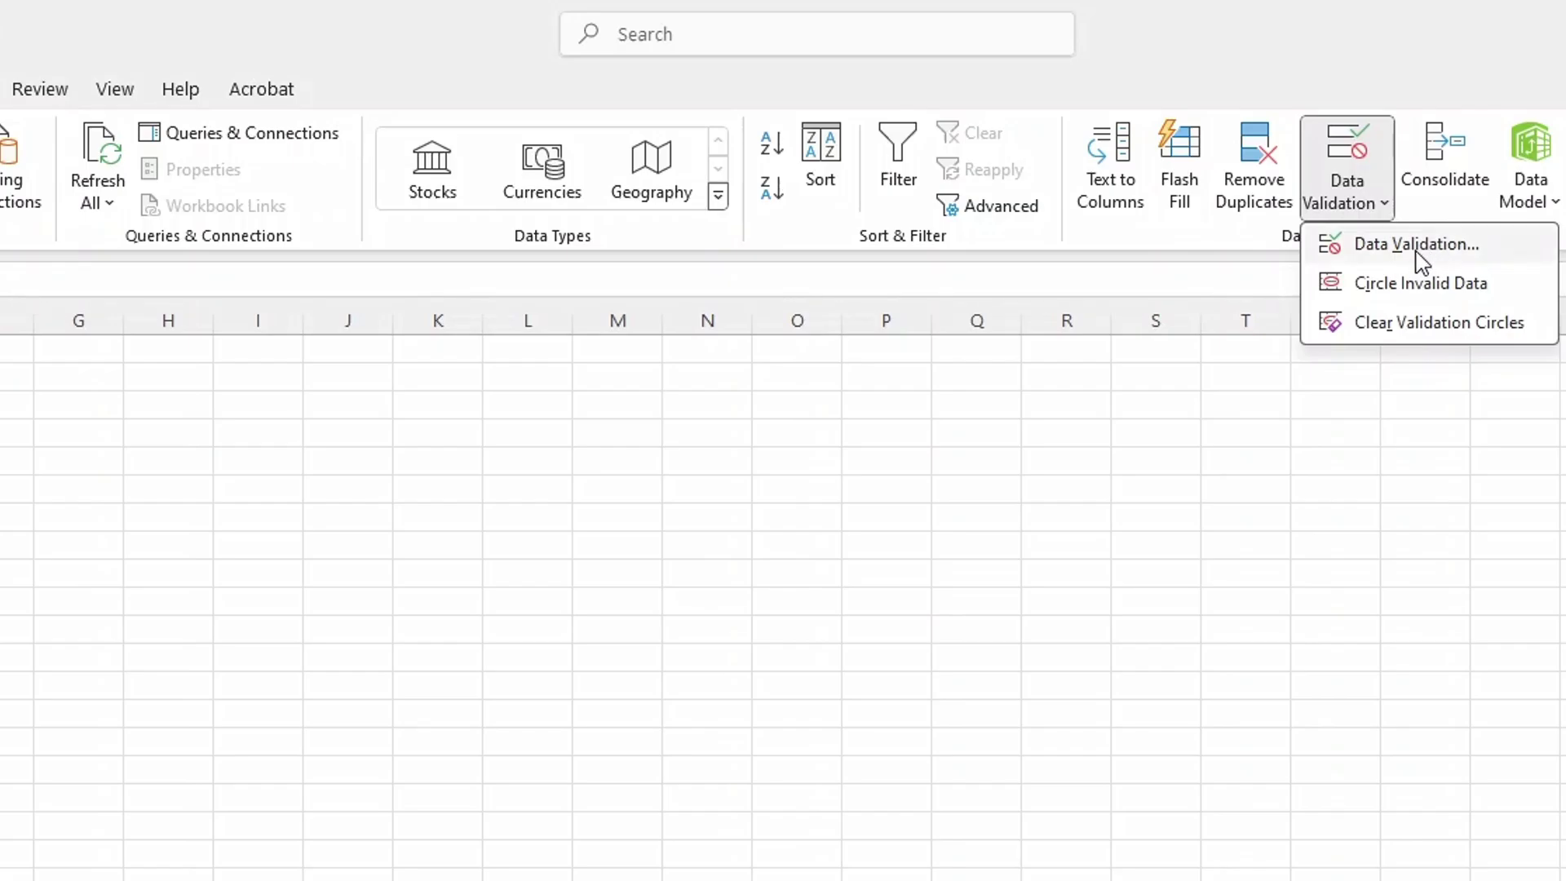
left_click(1415, 249)
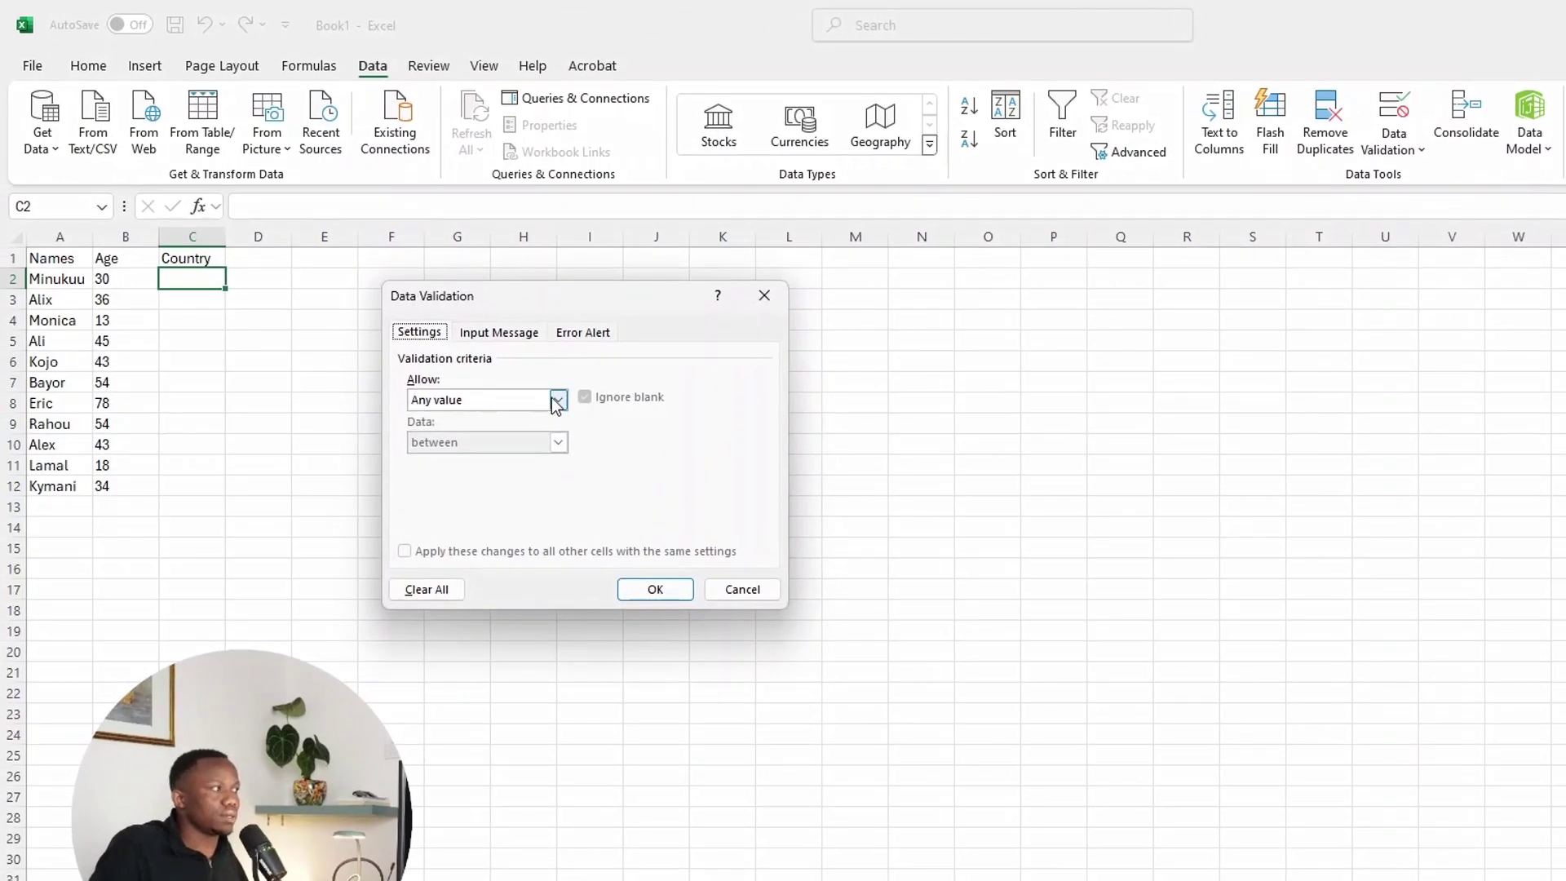
left_click(556, 399)
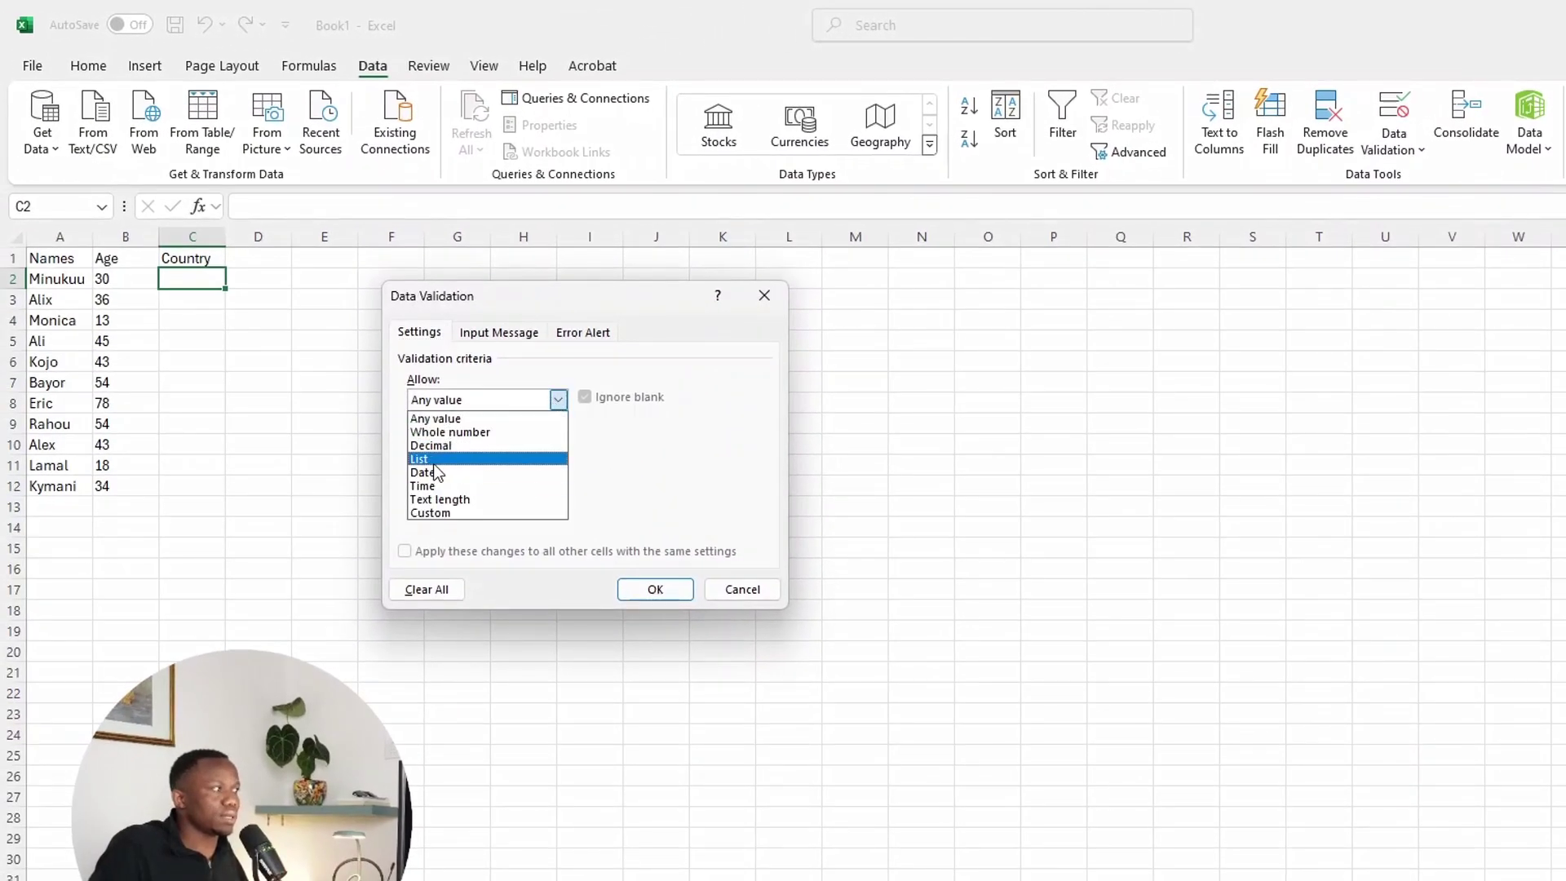
left_click(425, 461)
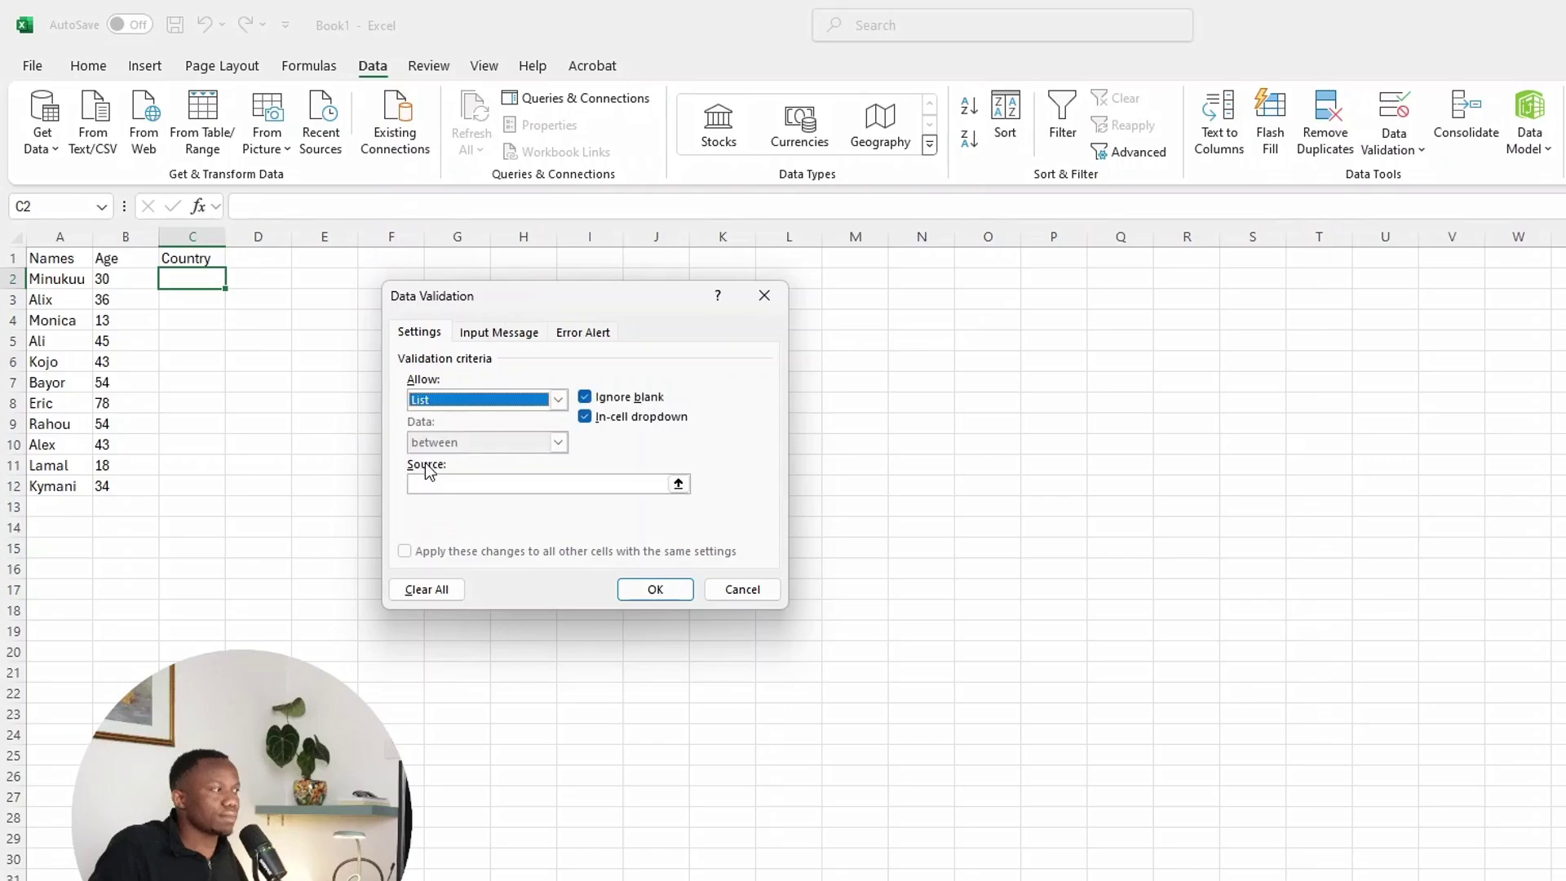
left_click(678, 483)
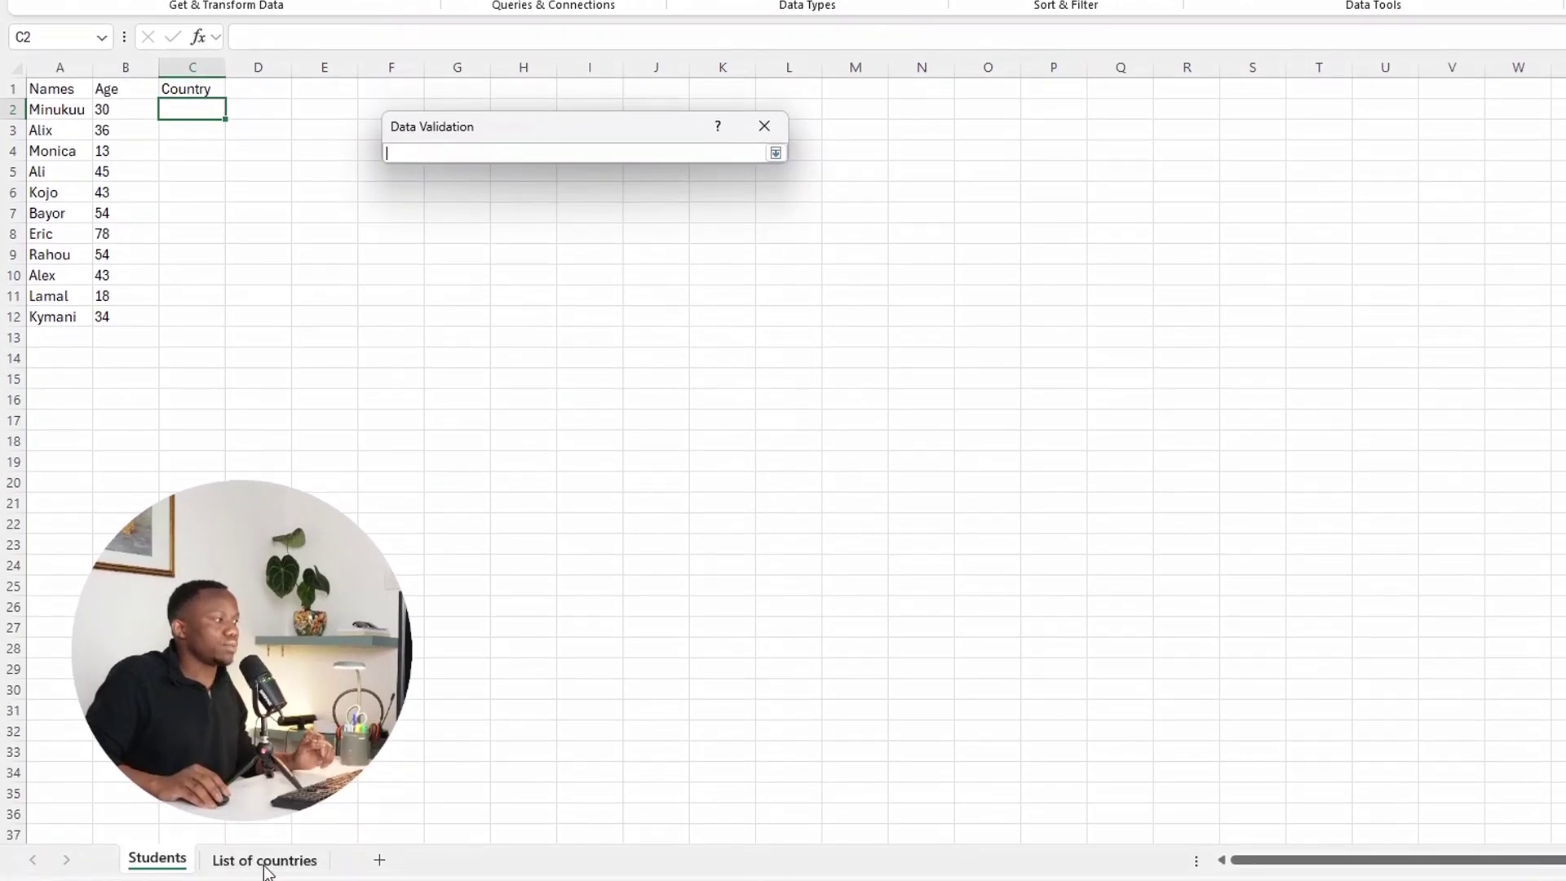
left_click(264, 860)
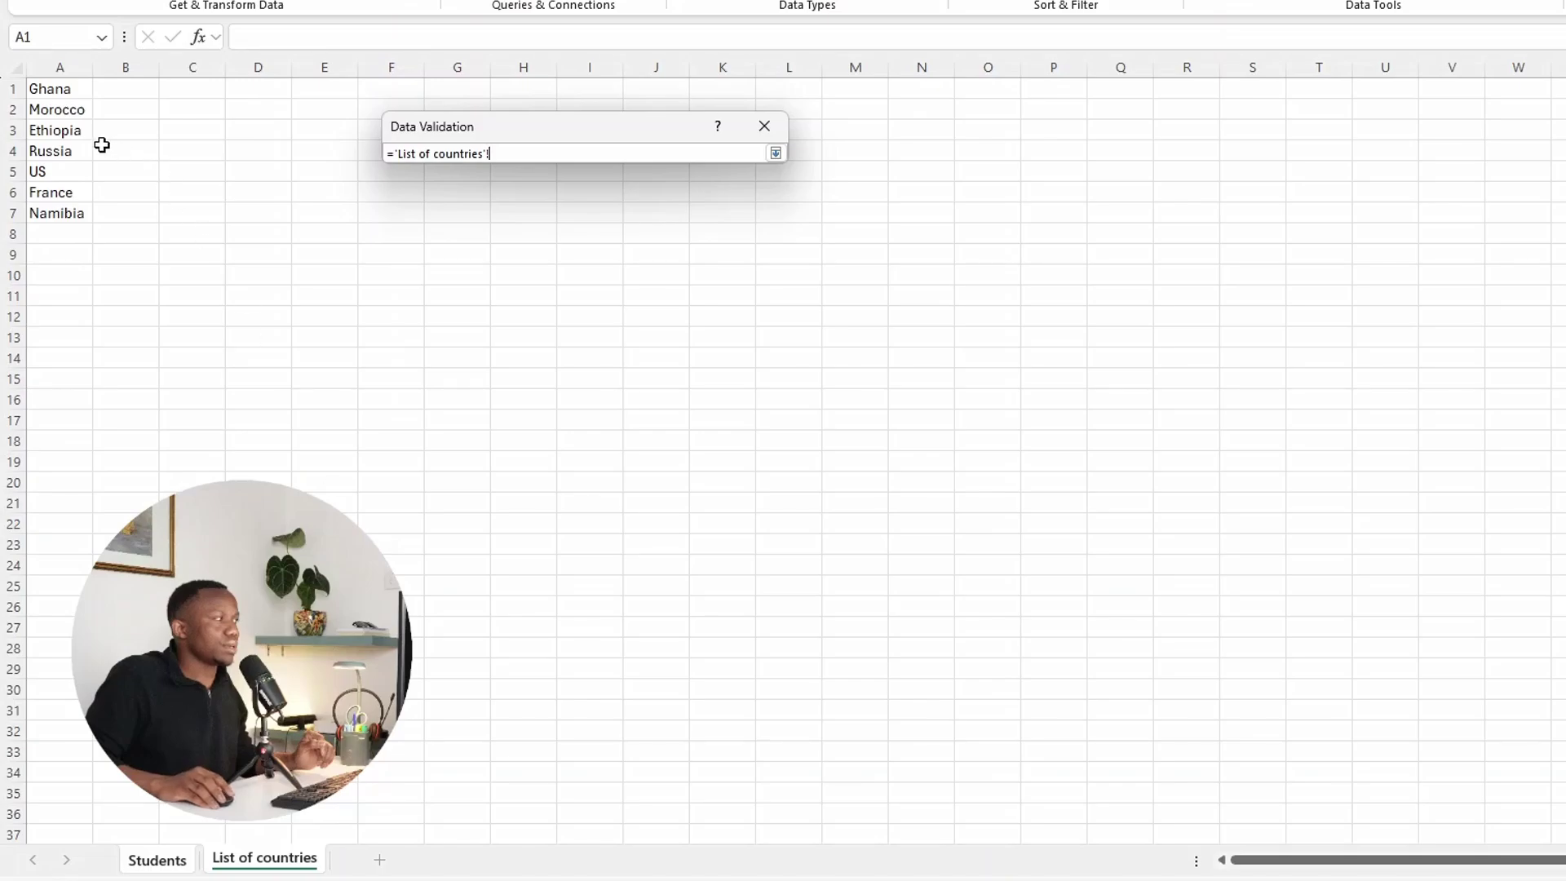
left_click_drag(54, 91, 63, 209)
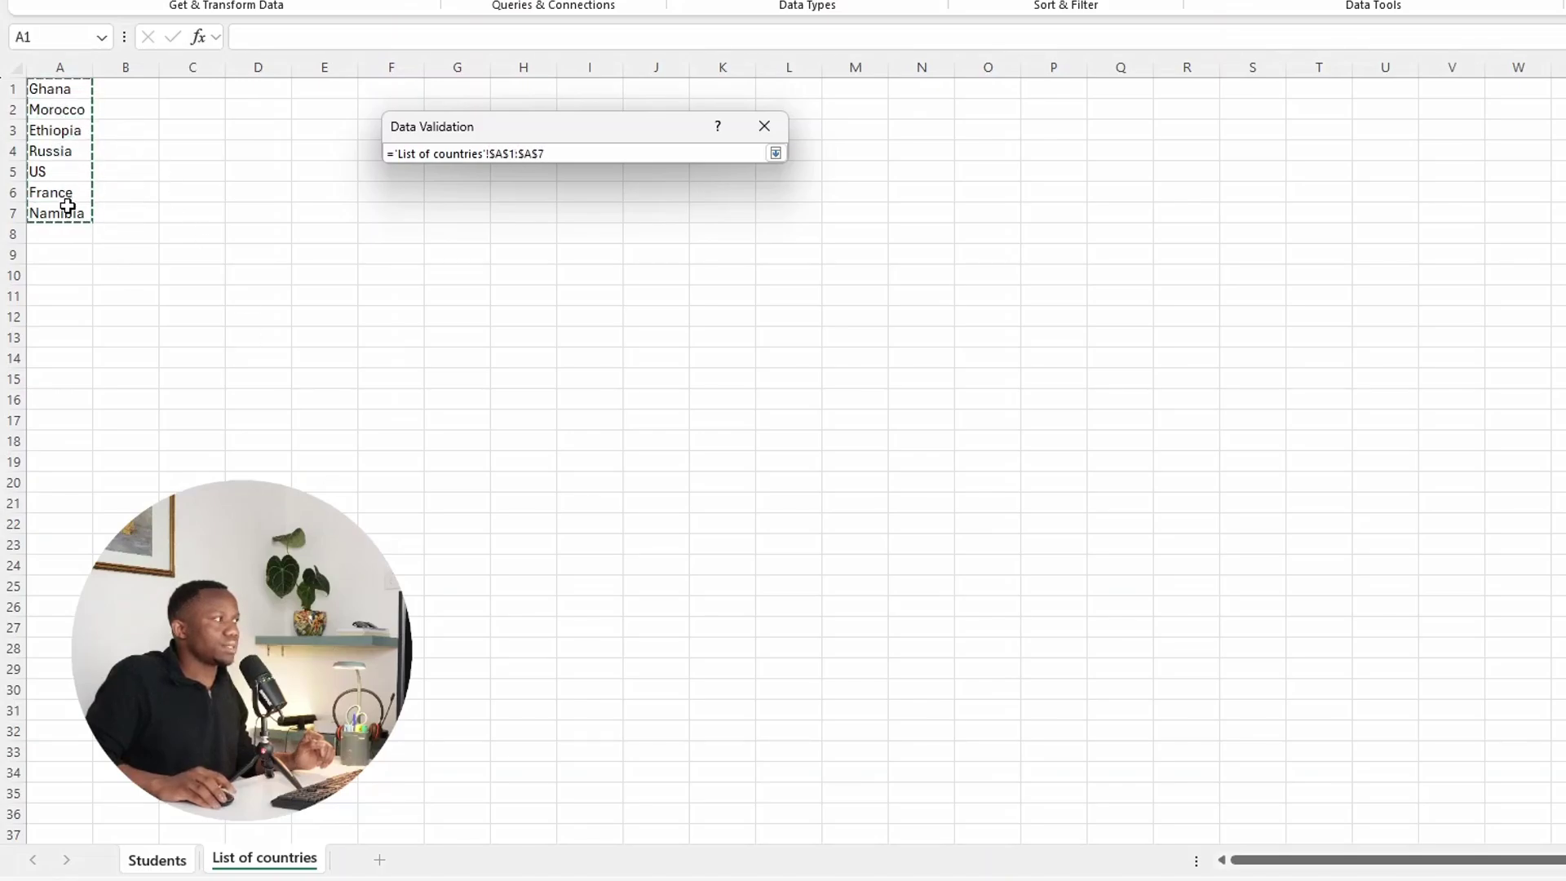
left_click(780, 154)
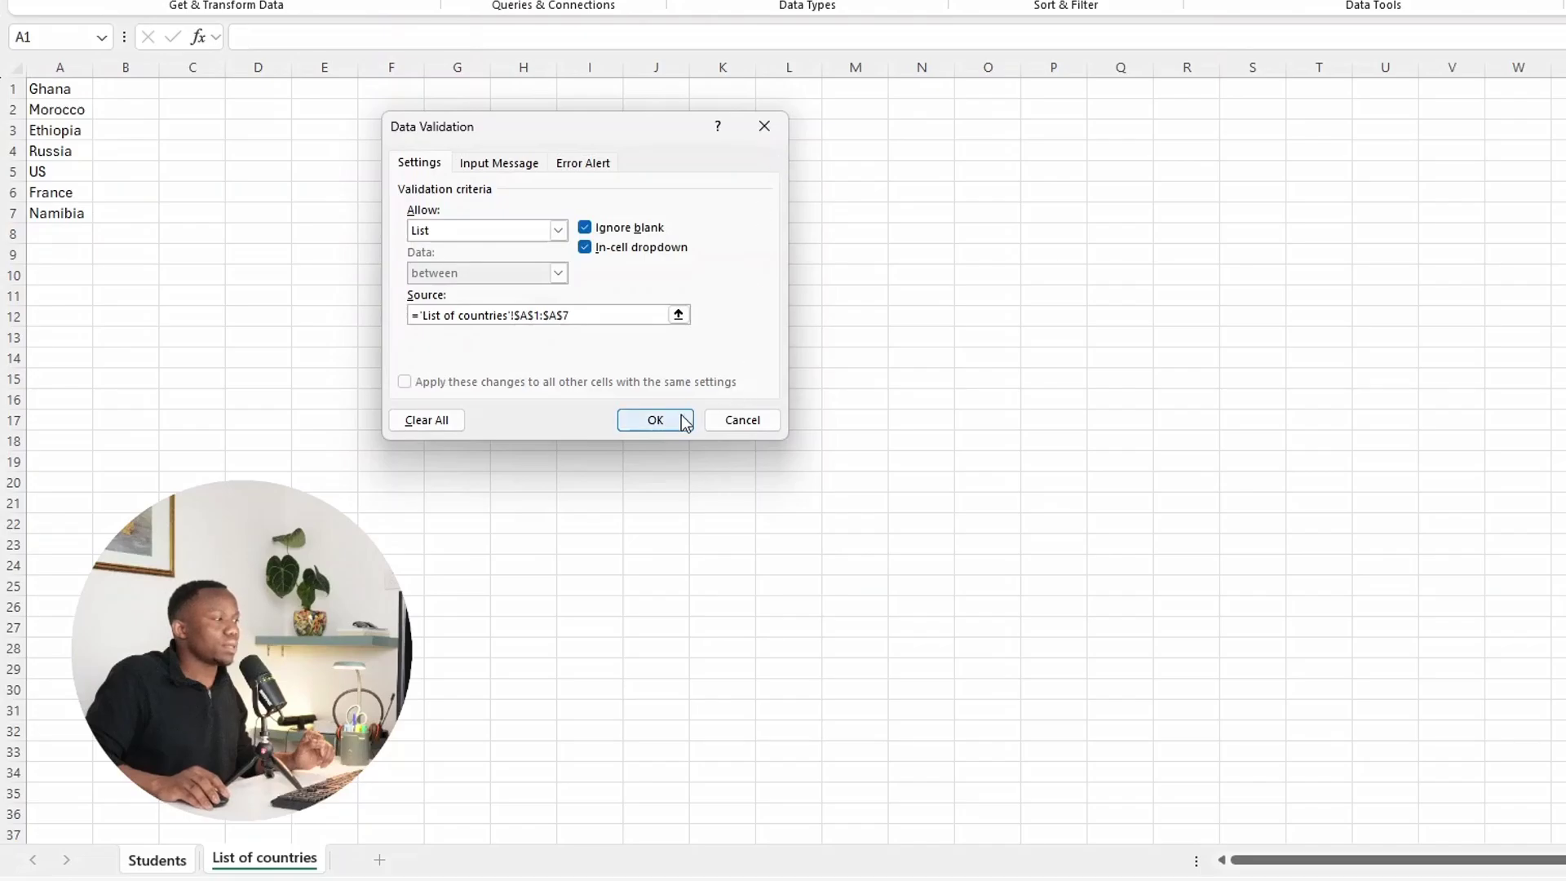
left_click(666, 424)
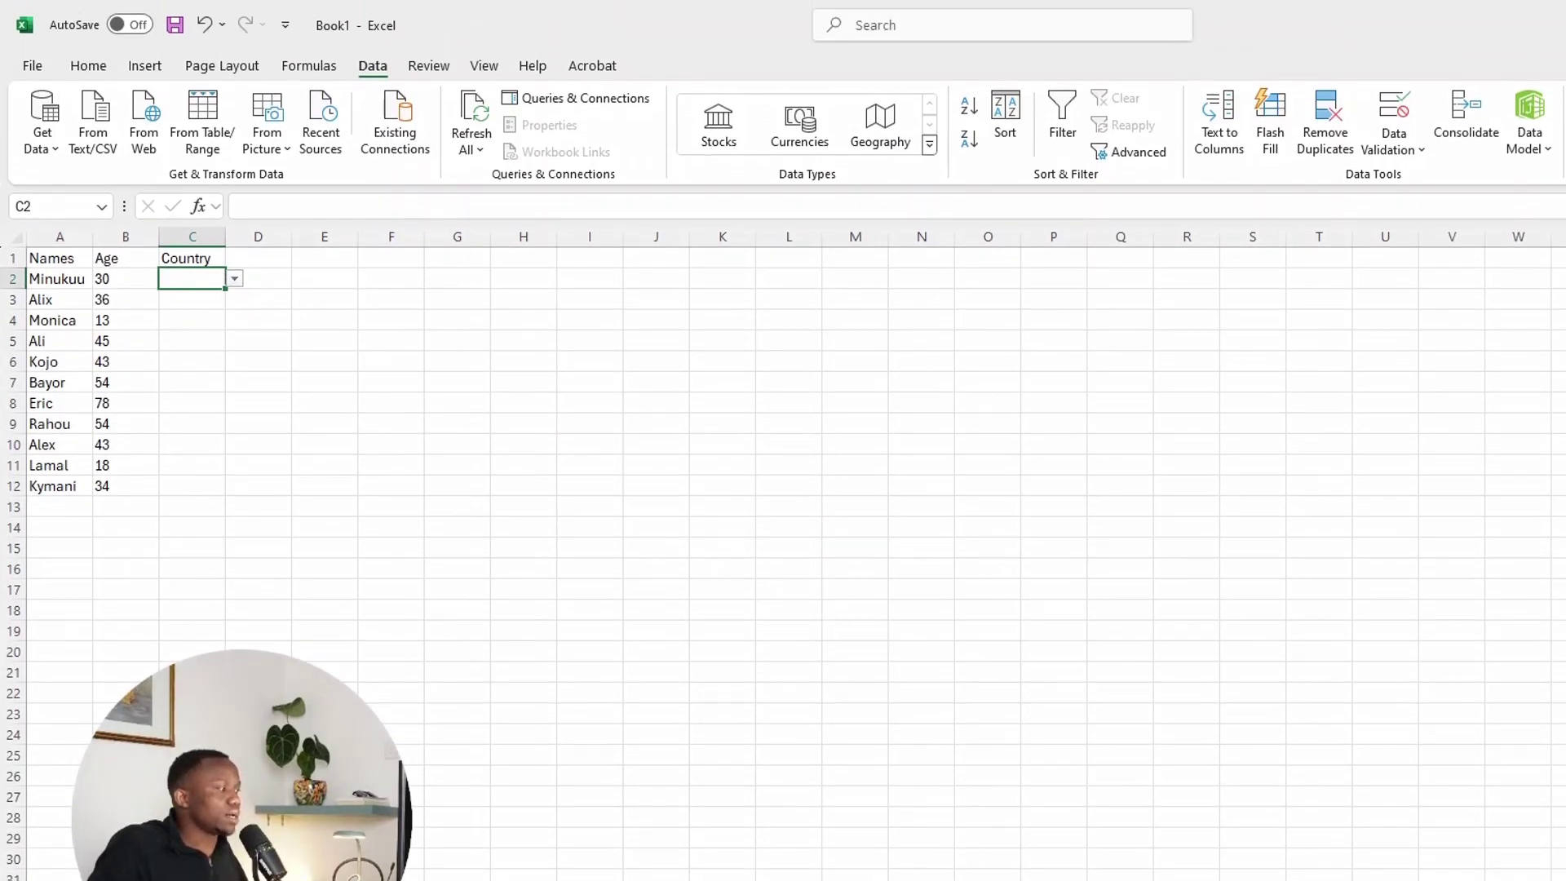
Step: Open C2's dropdown to confirm it lists the seven countries, Ghana through Namibia
left_click(239, 281)
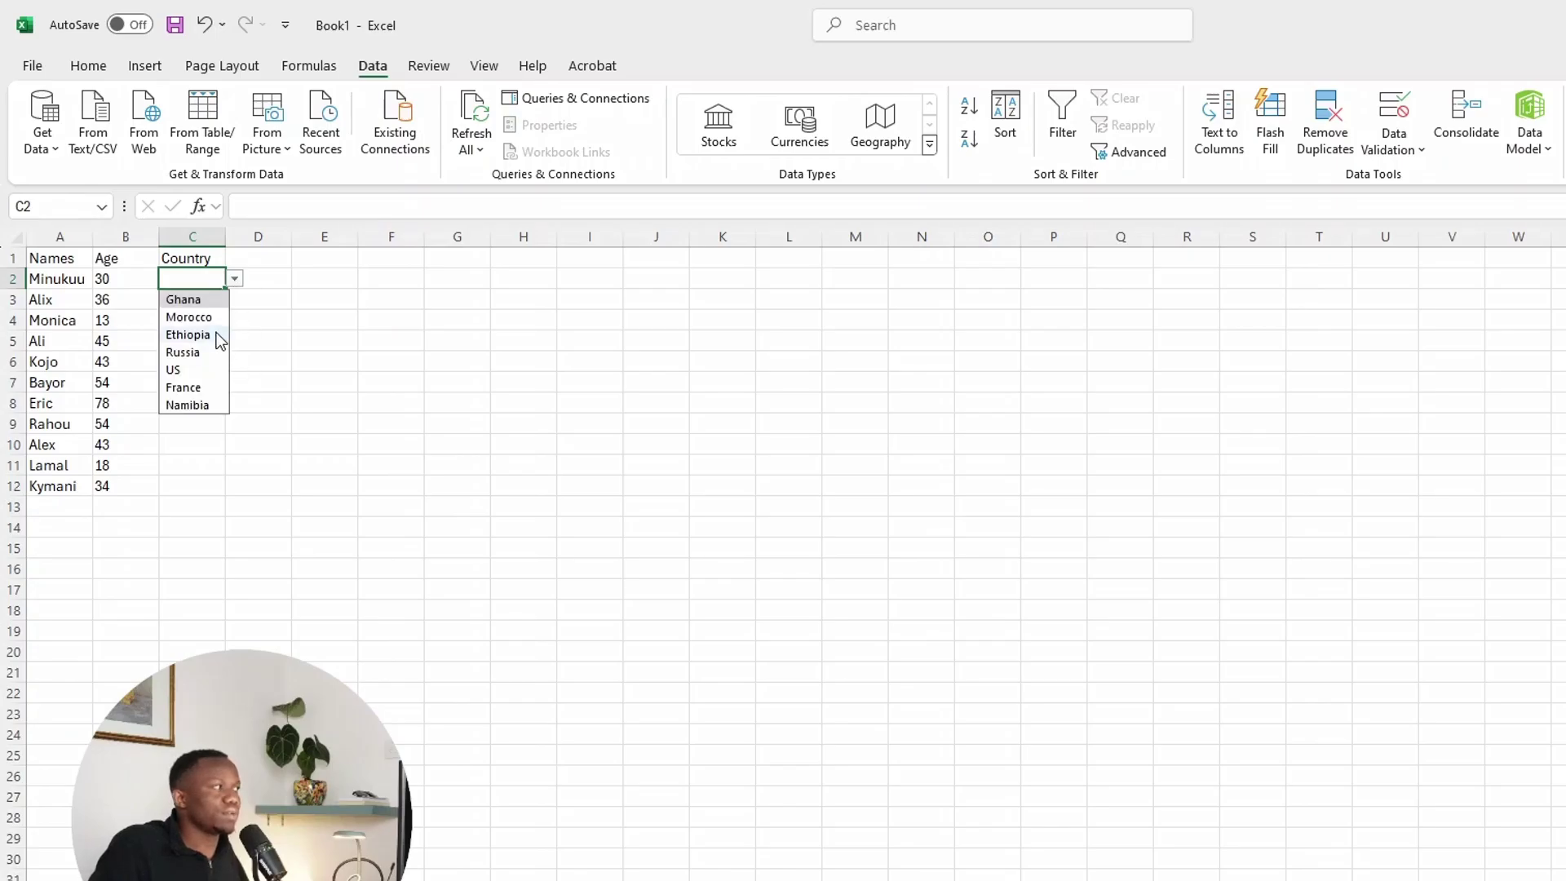
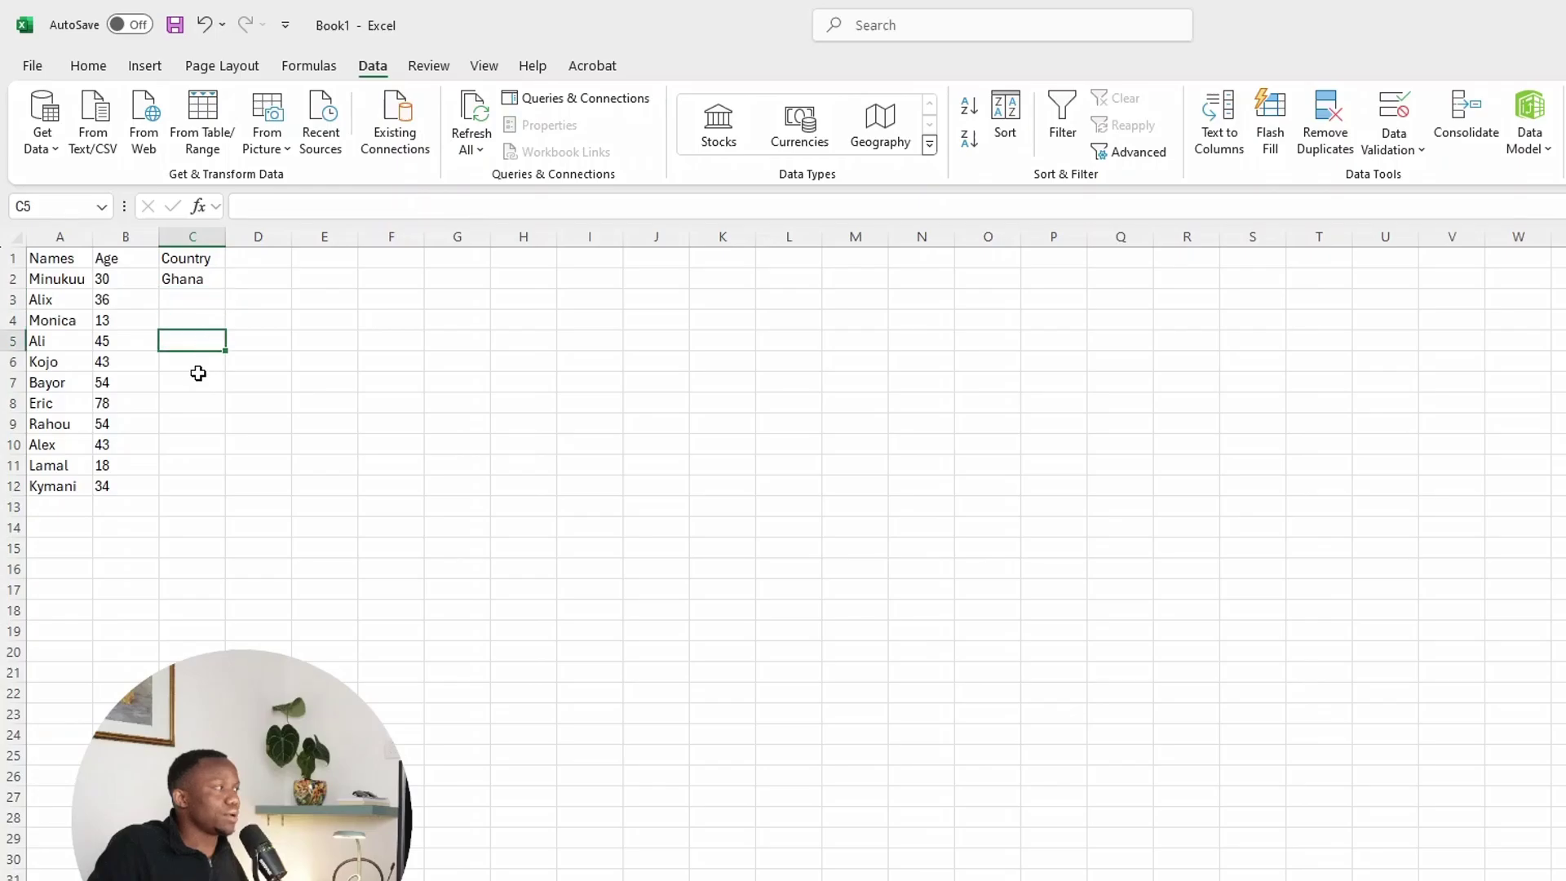
left_click(199, 379)
left_click(203, 319)
left_click(196, 295)
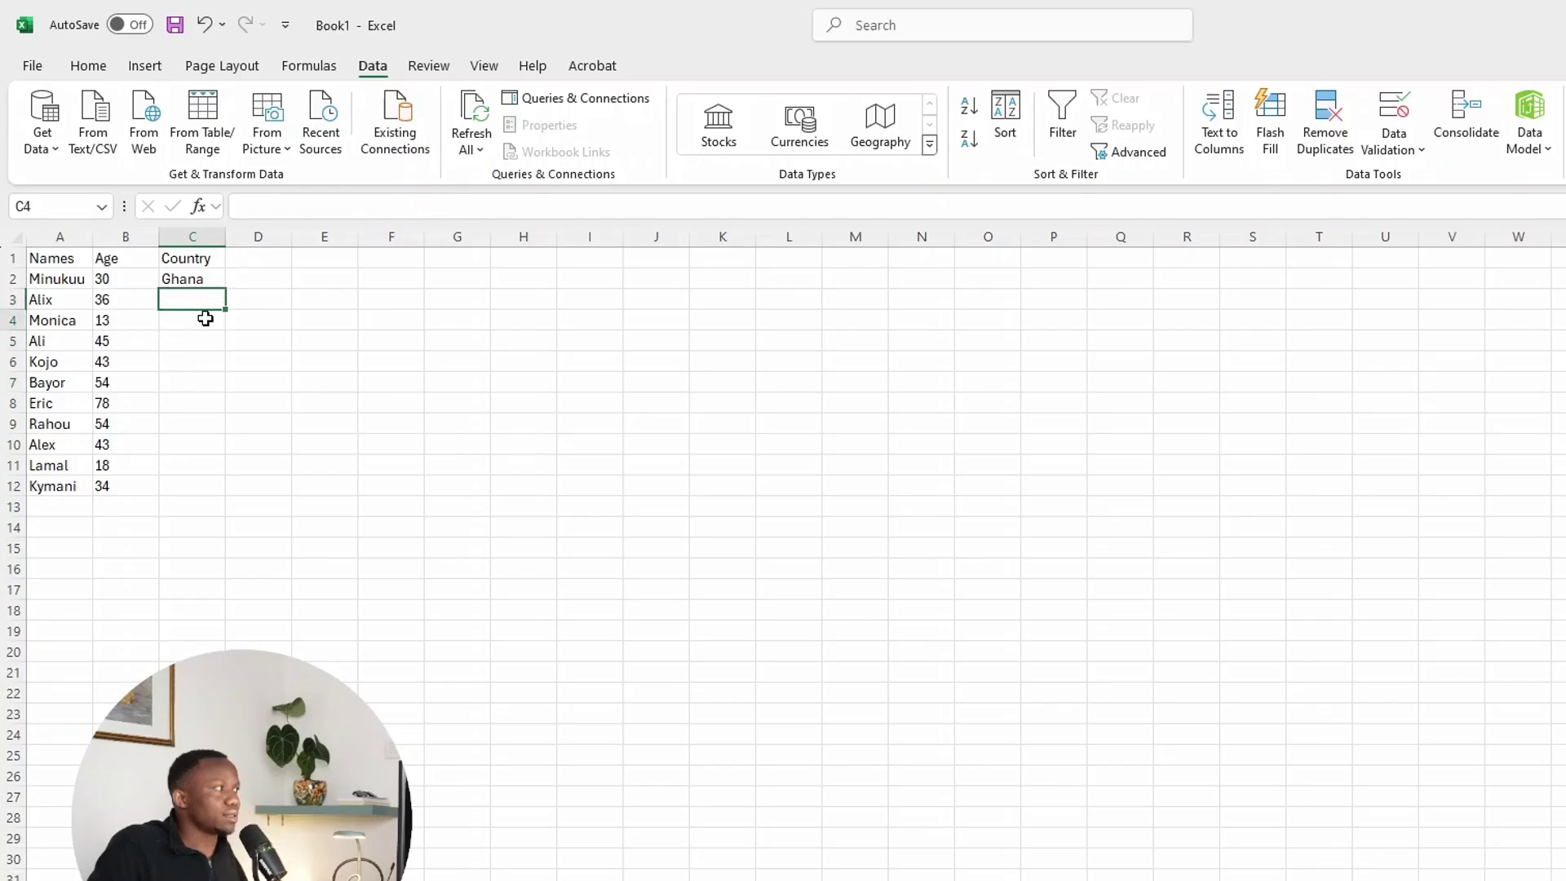
left_click(205, 318)
left_click(207, 341)
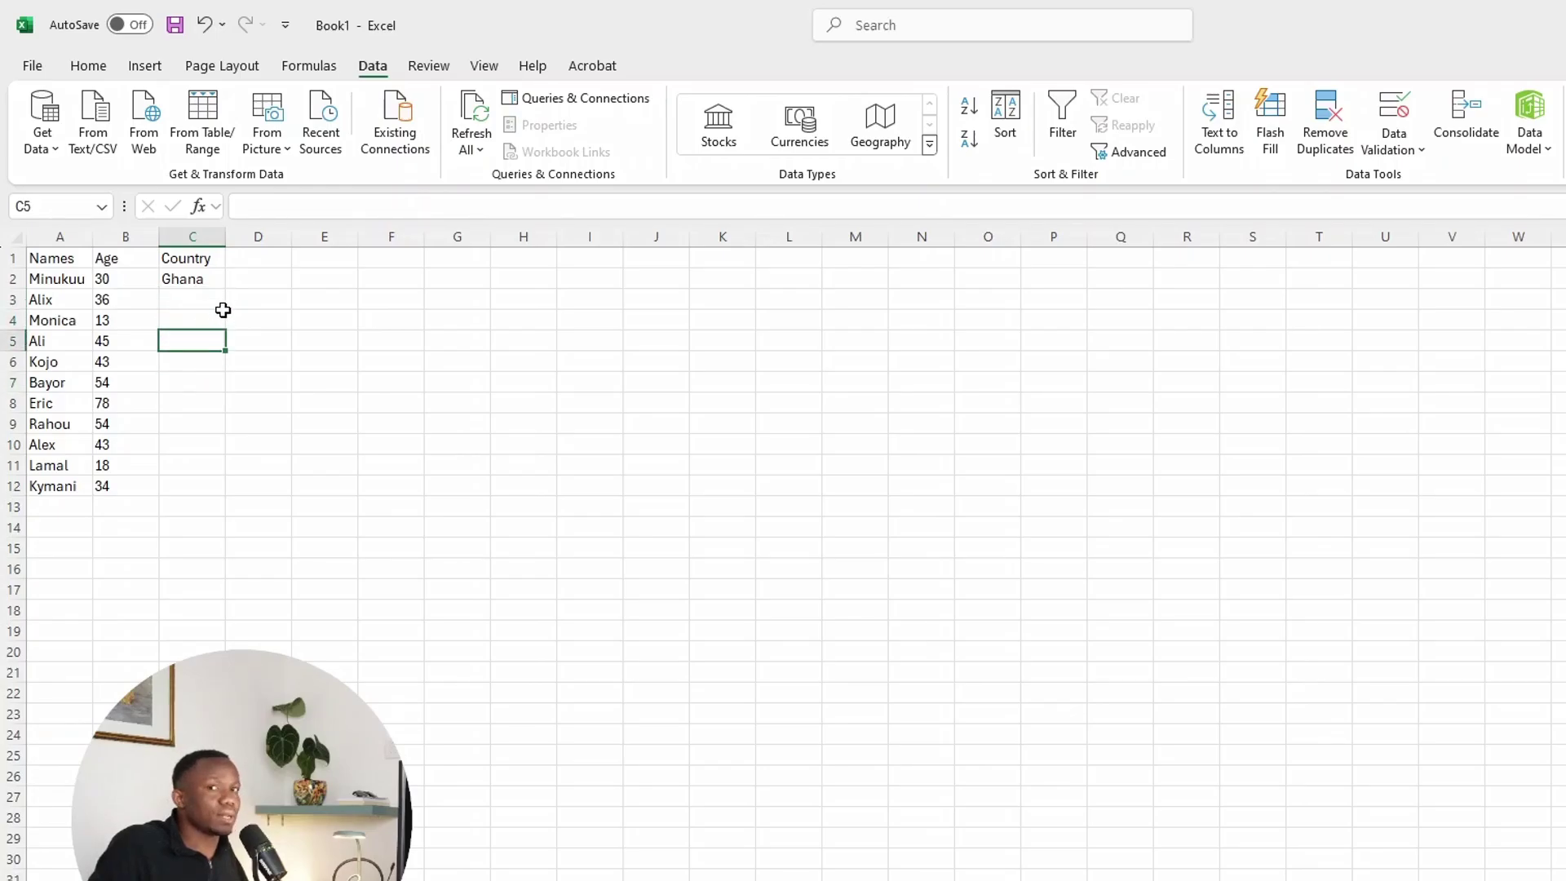
left_click(193, 300)
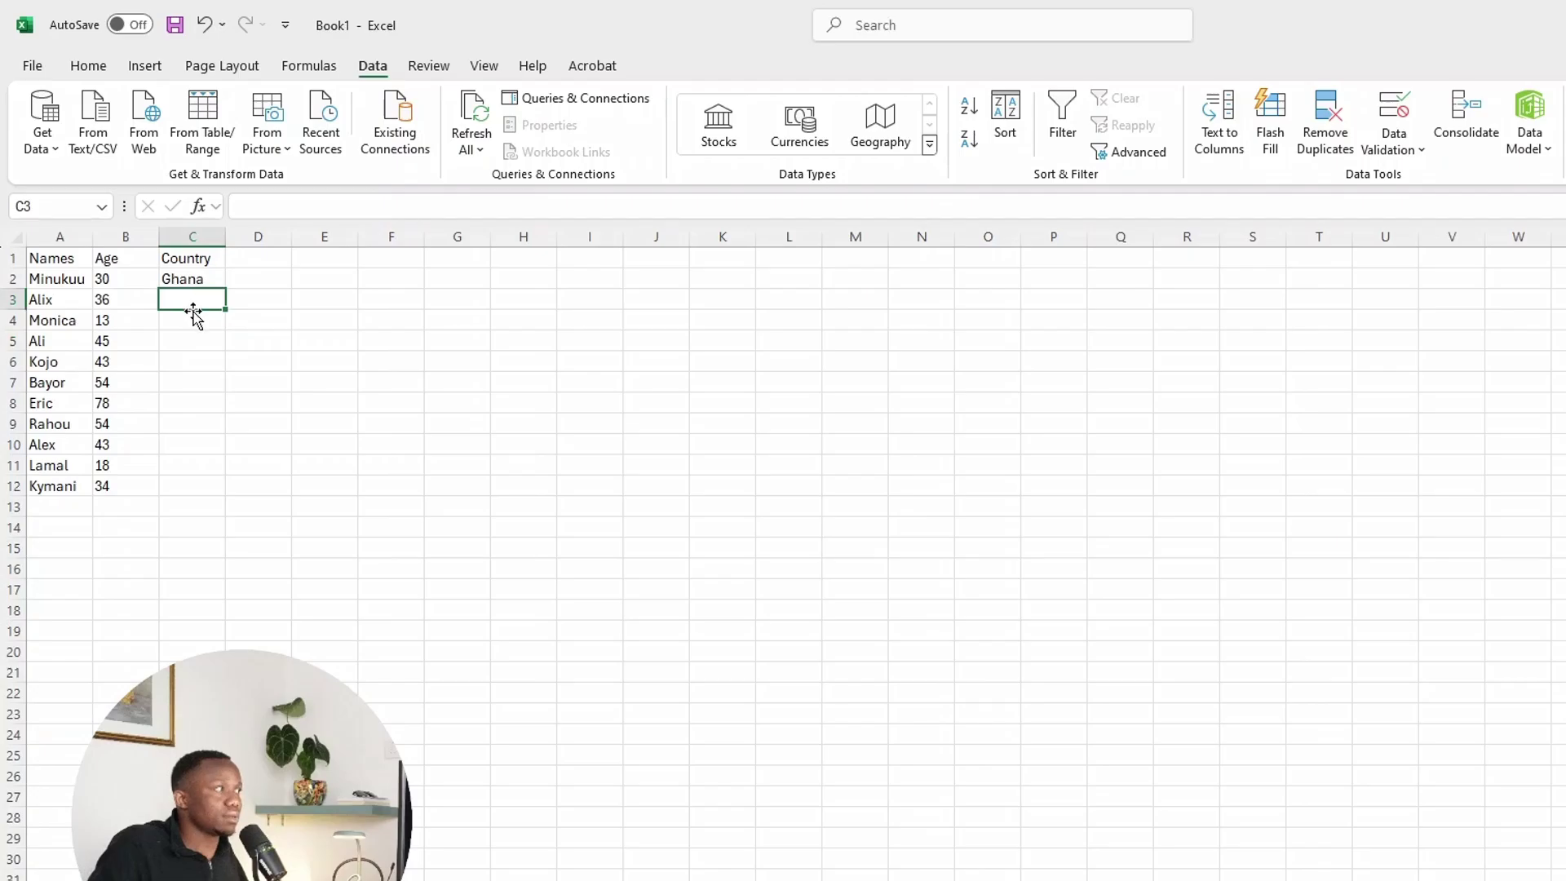
left_click(191, 327)
left_click(188, 299)
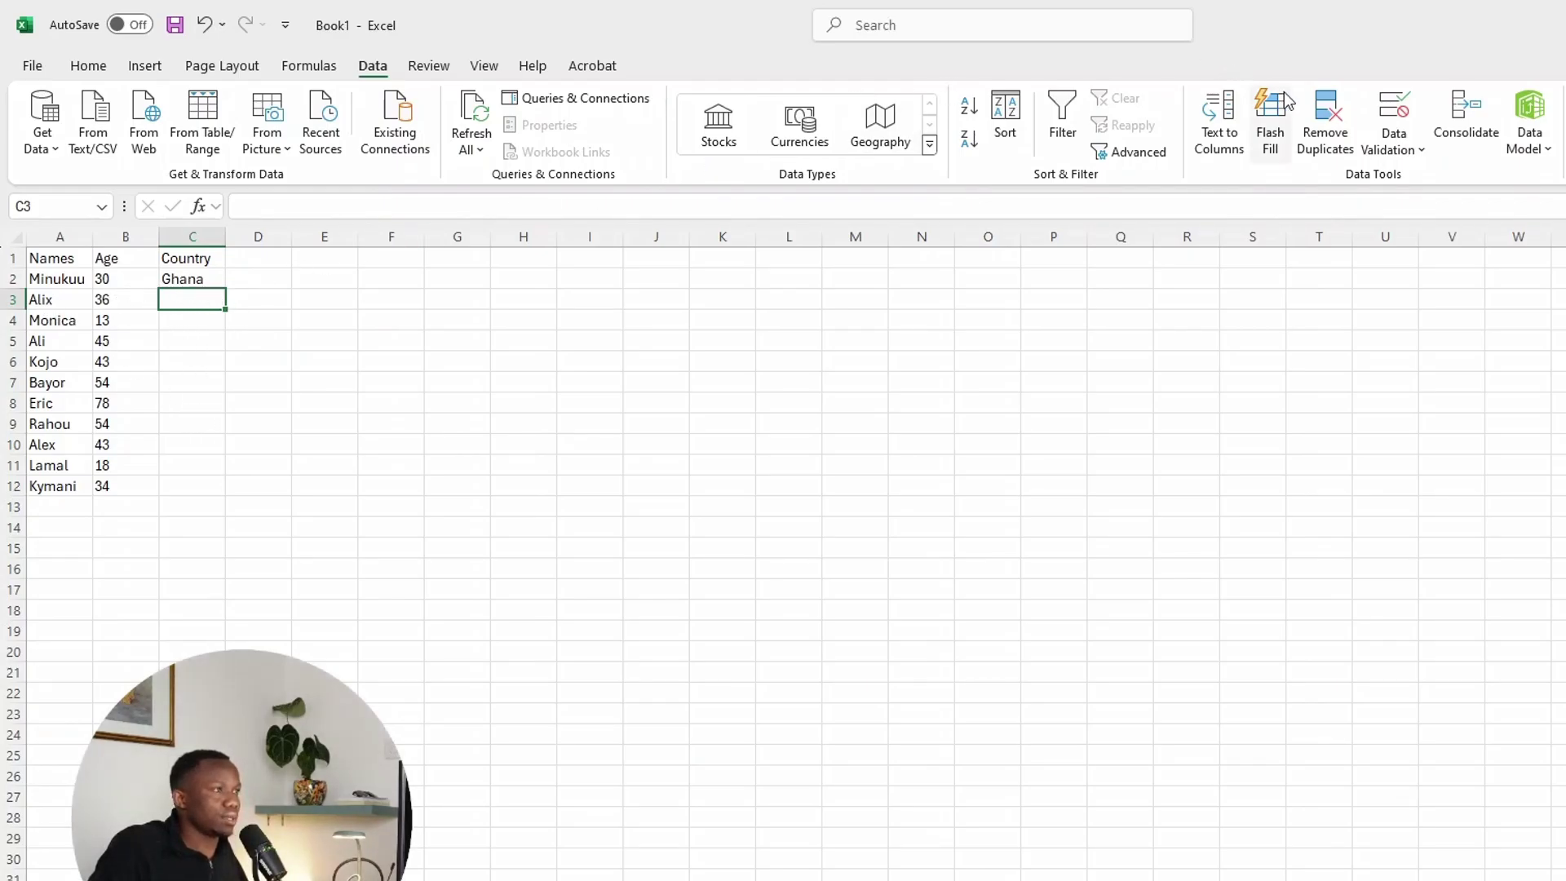
Step: Give C3 a List validation with source 'List of countries'!$A$1:$A$7
left_click(1395, 149)
left_click(1421, 183)
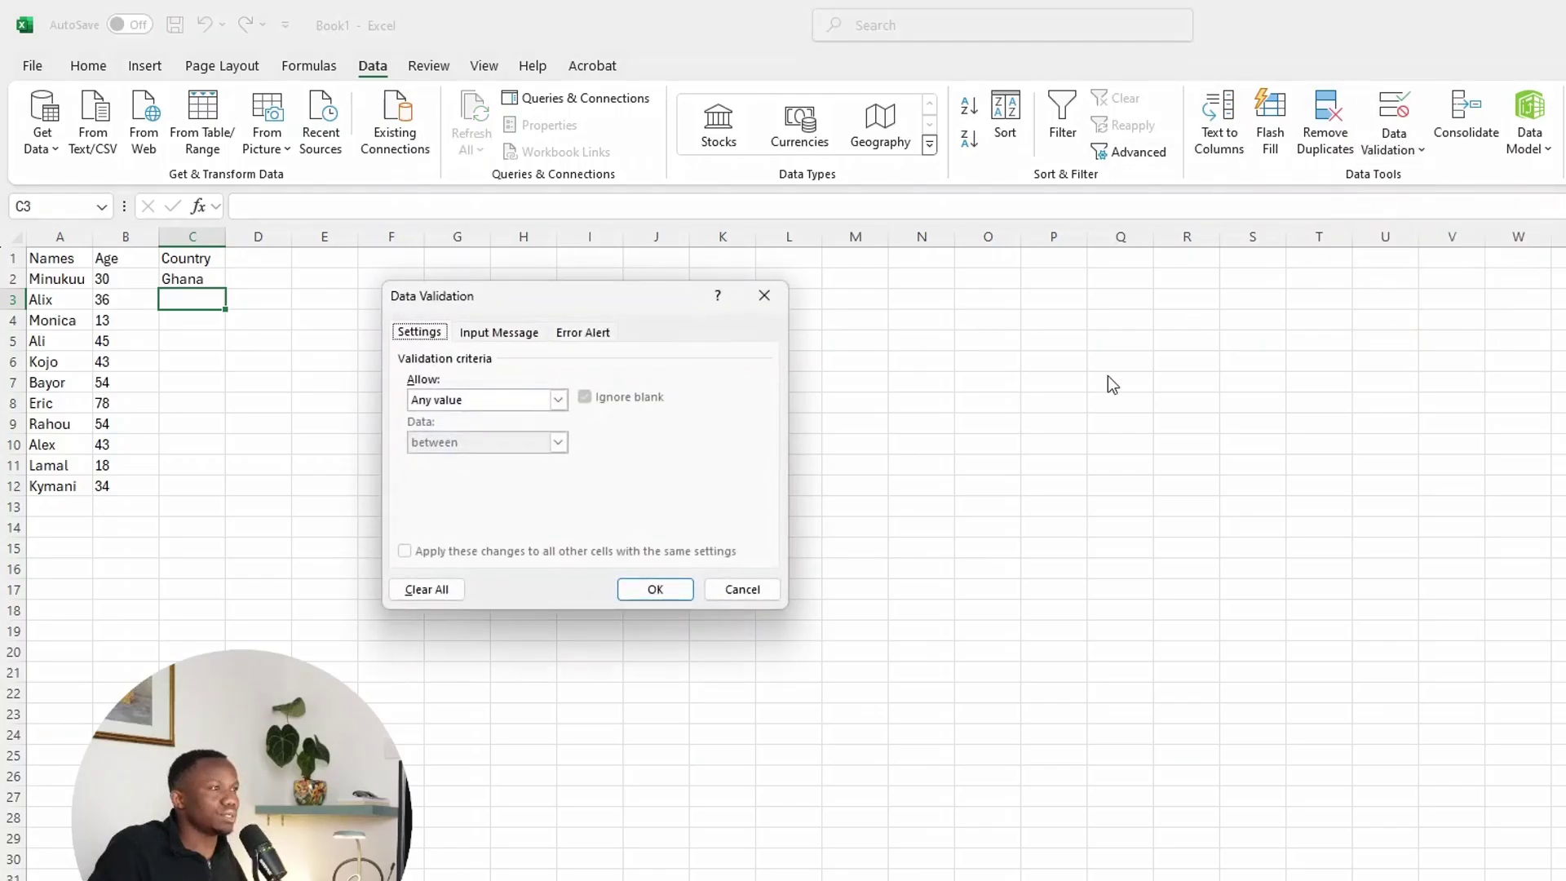
left_click(558, 400)
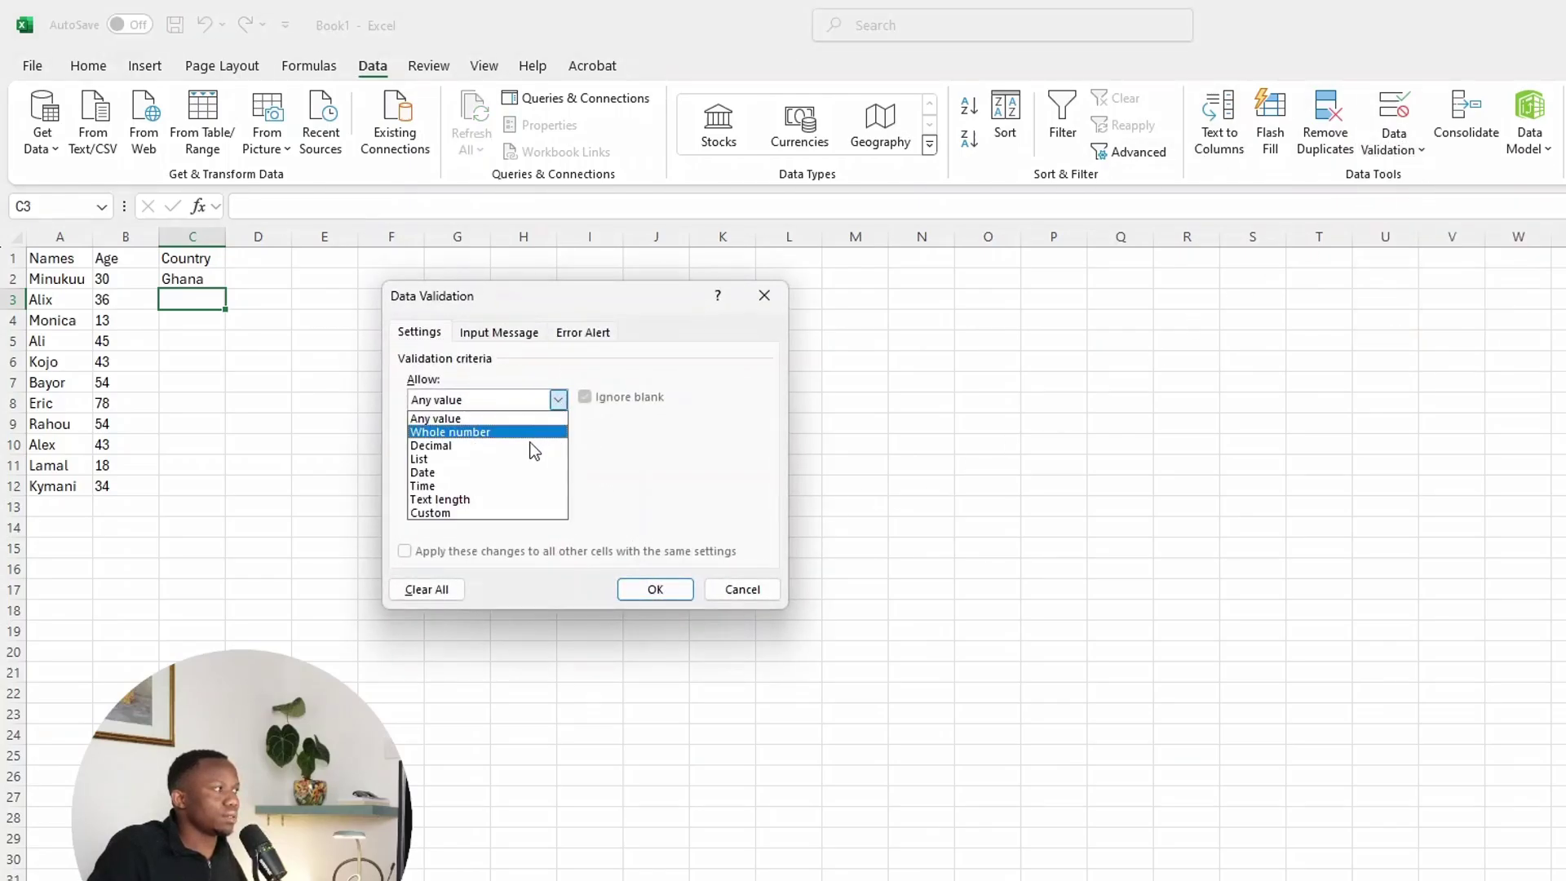
left_click(457, 459)
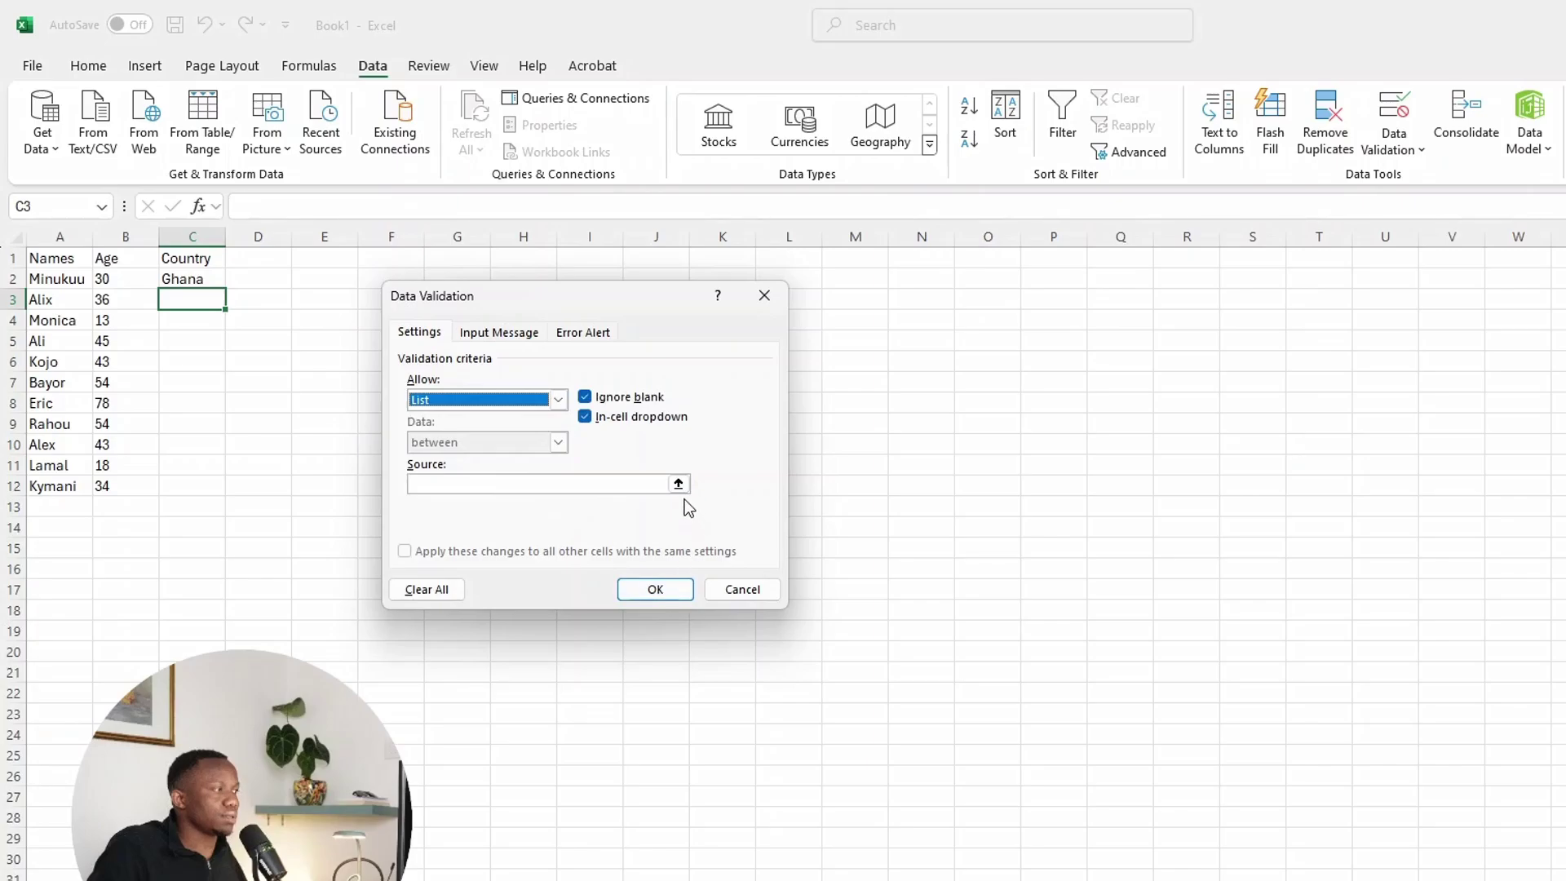
left_click(678, 483)
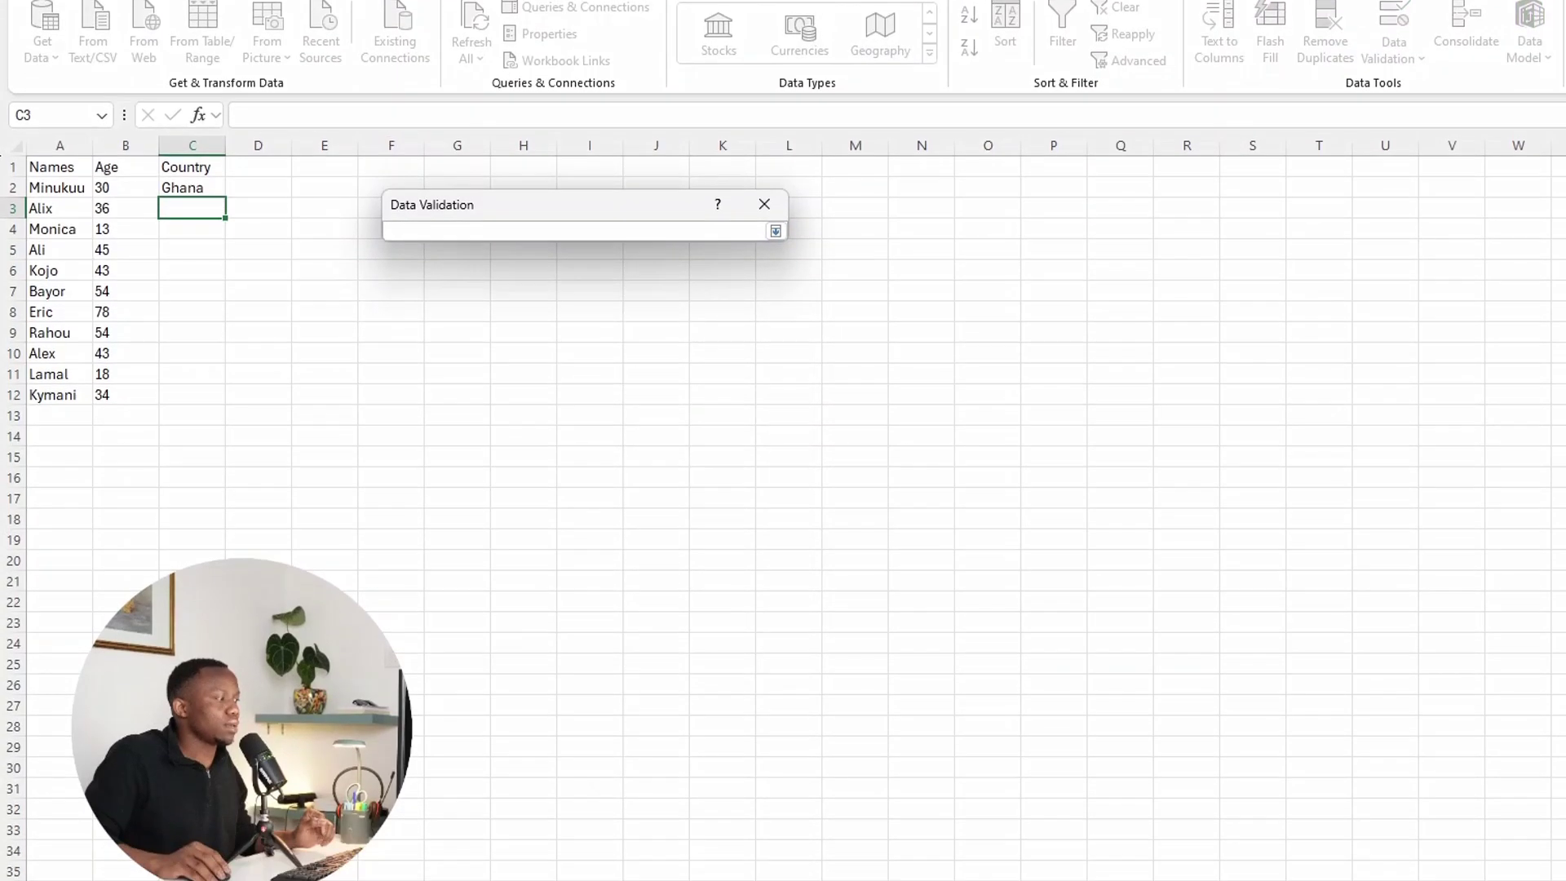
left_click(264, 861)
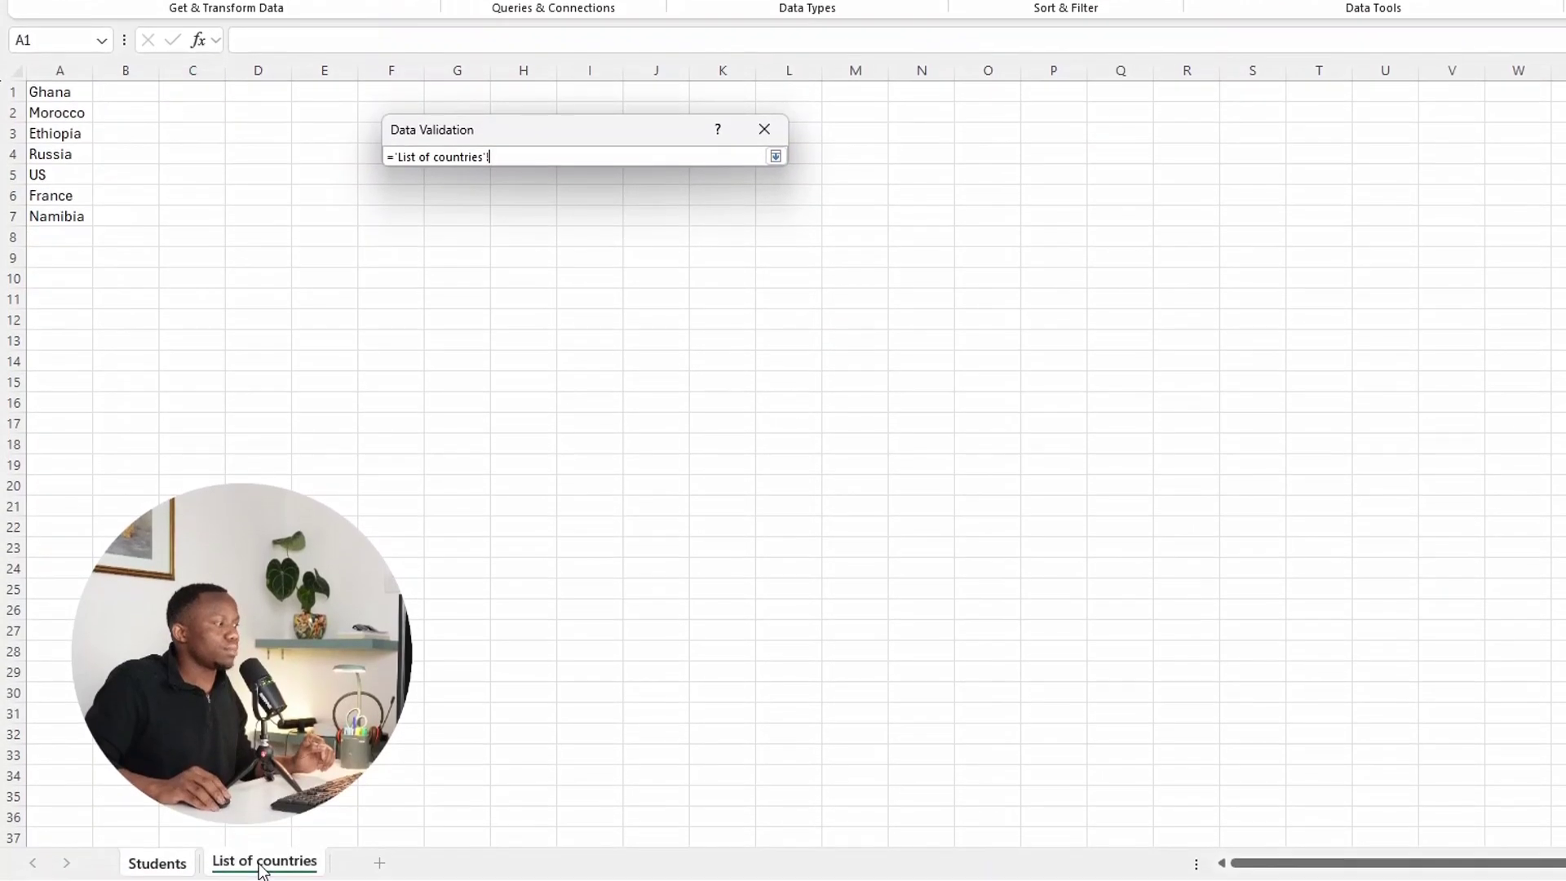
left_click_drag(59, 91, 59, 216)
left_click(775, 156)
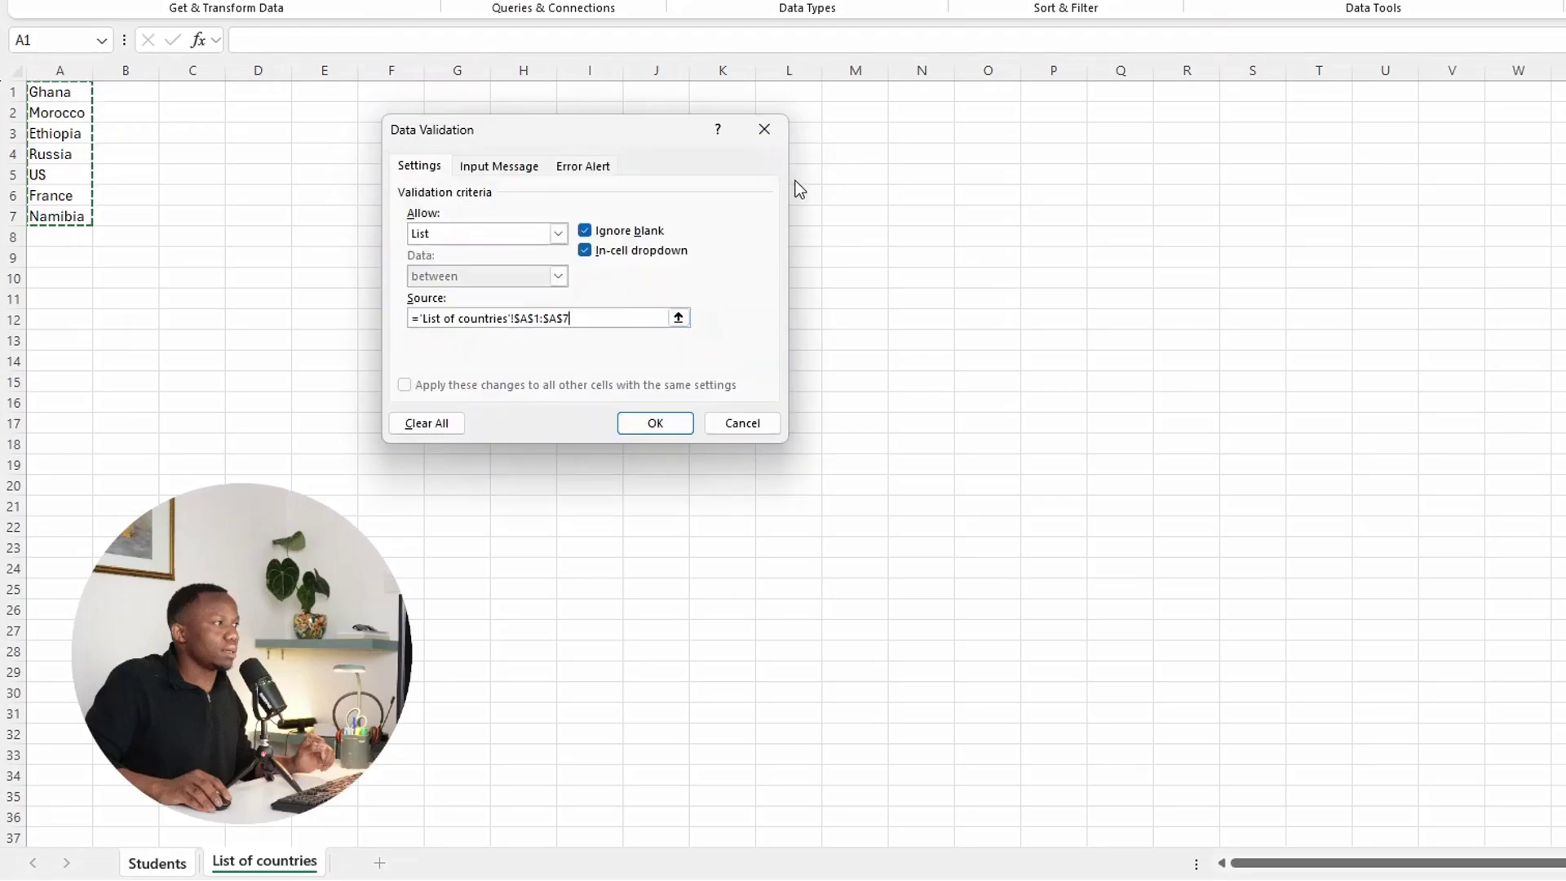
left_click(654, 432)
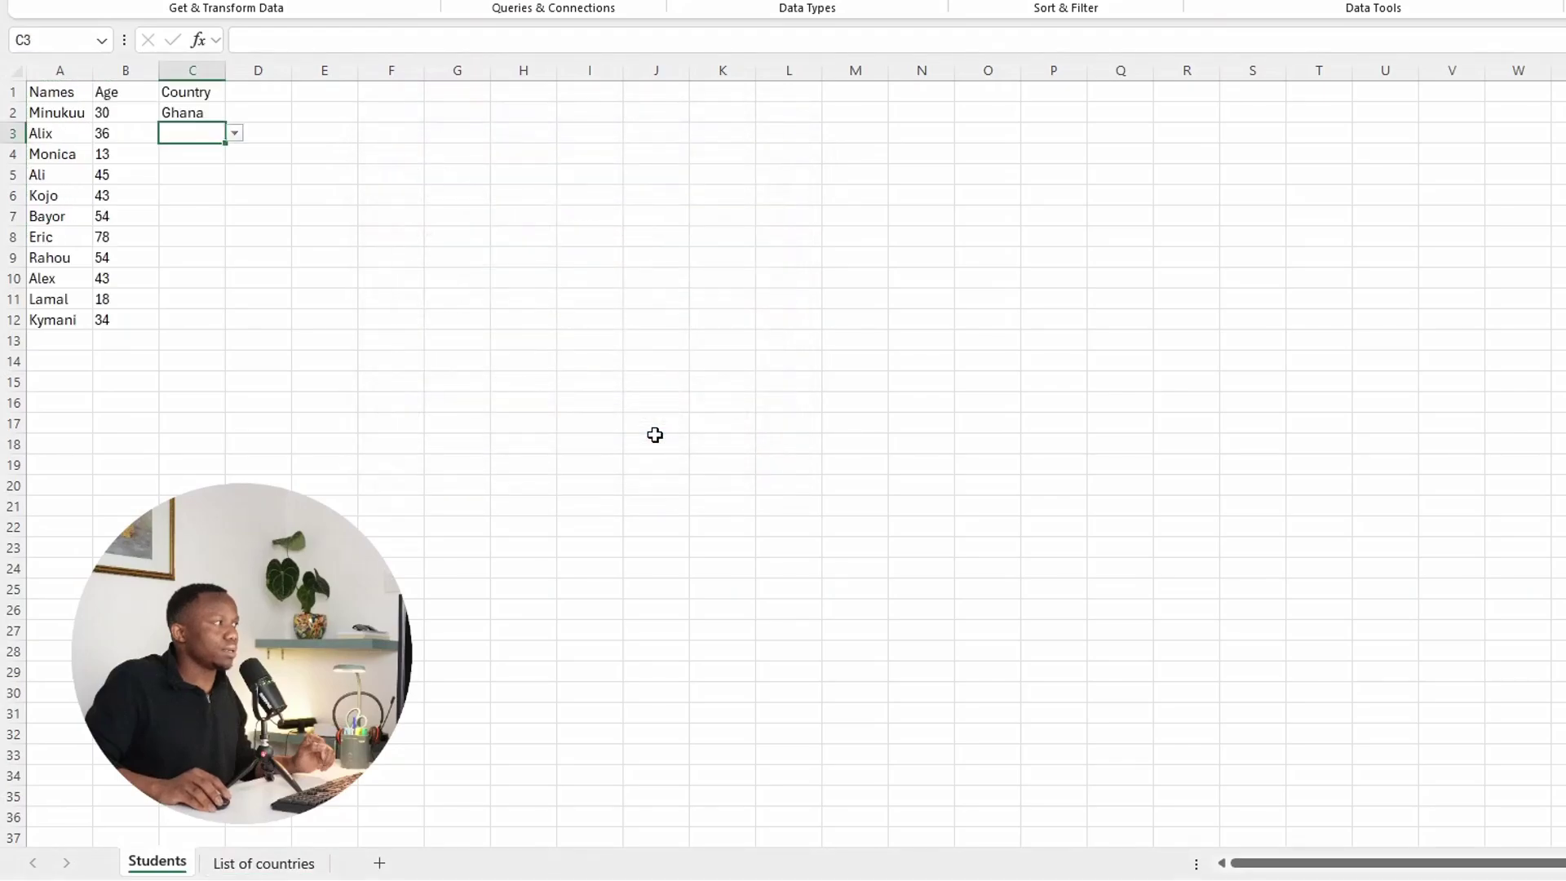
Step: Test C3's country dropdown and close it without choosing a country
left_click(234, 133)
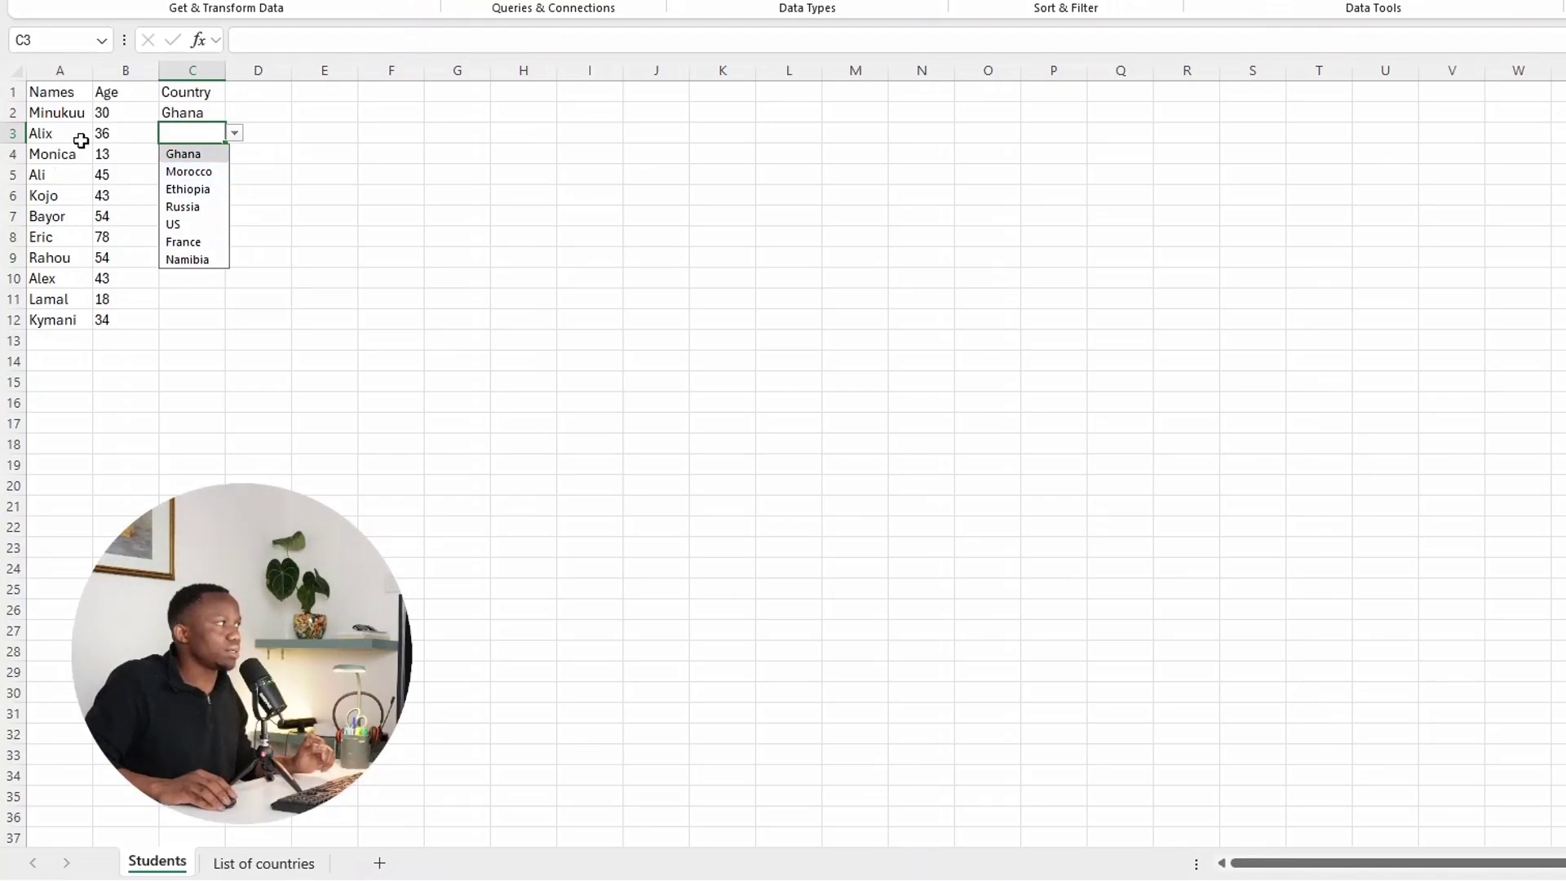
left_click(190, 318)
left_click(204, 131)
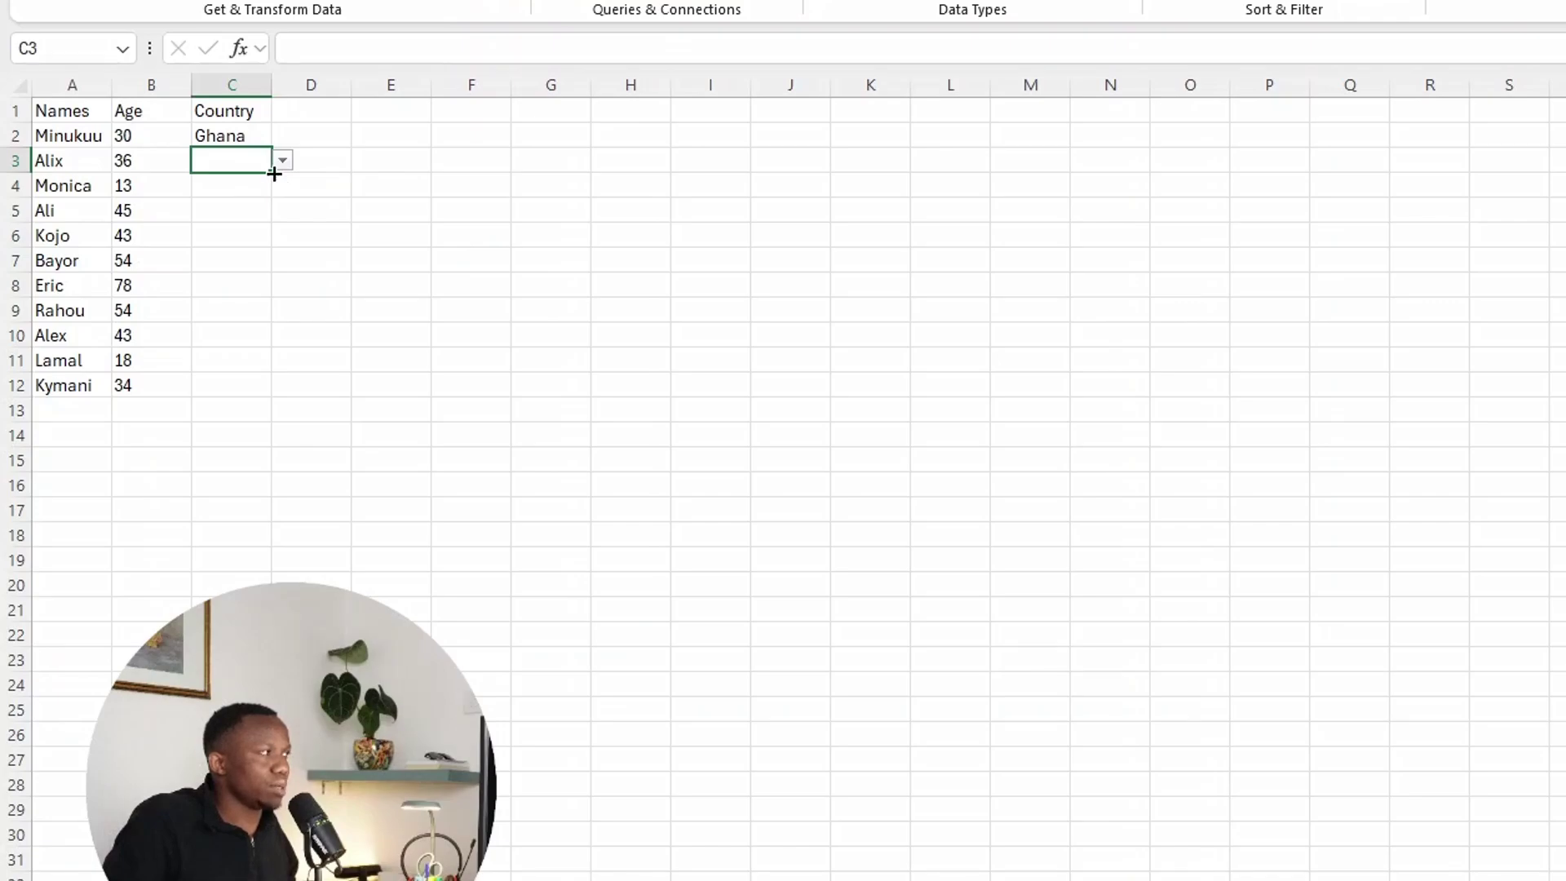
Step: Fill C3's country validation down the Country column with the fill handle
left_click_drag(274, 173, 257, 636)
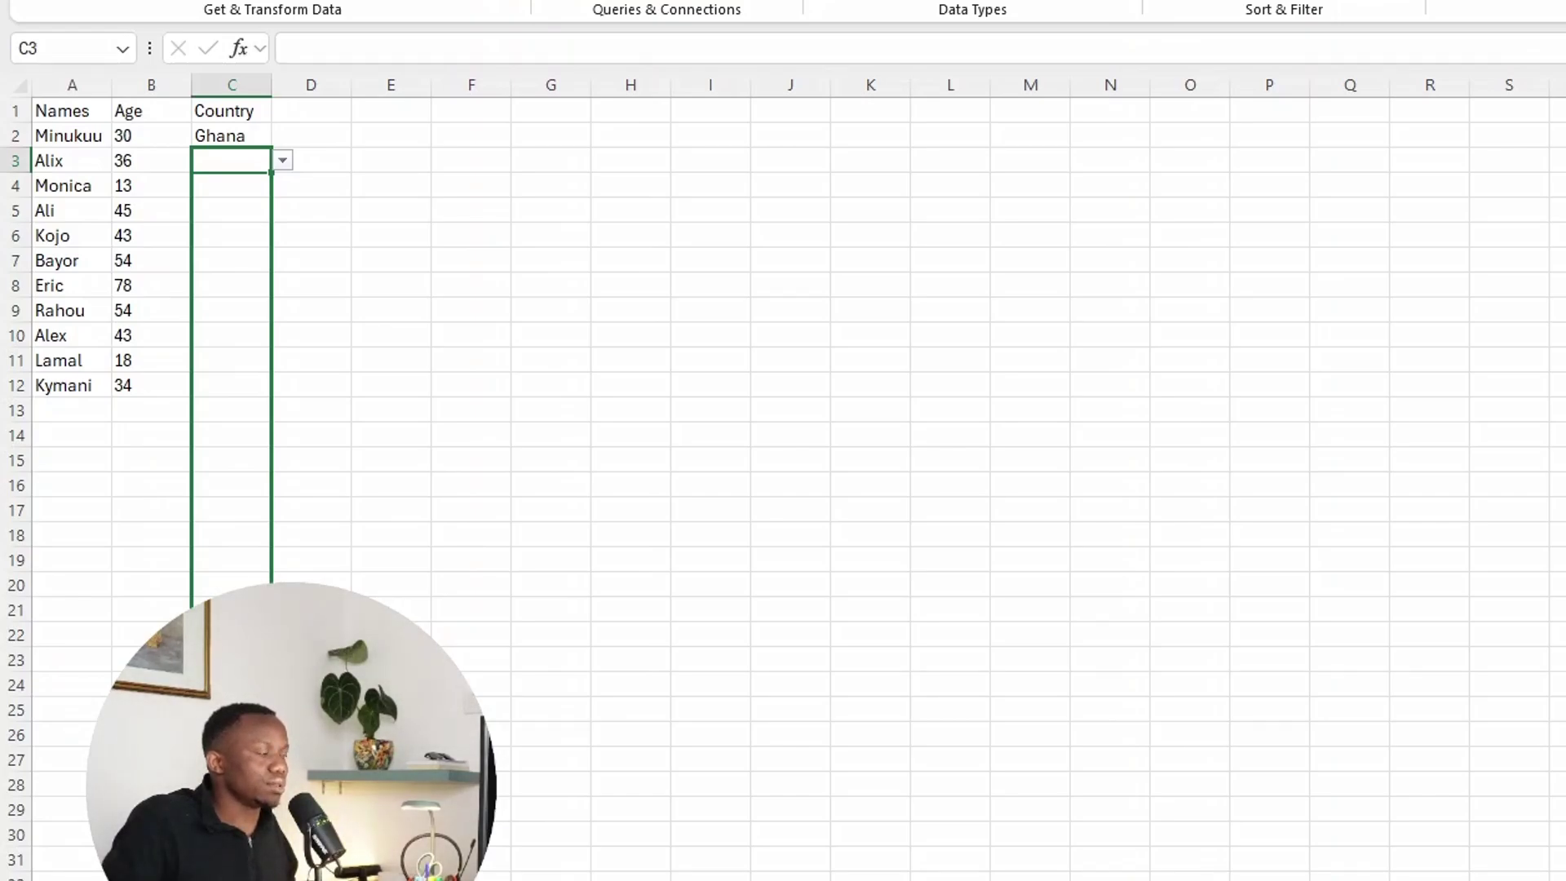
left_click_drag(256, 636, 257, 636)
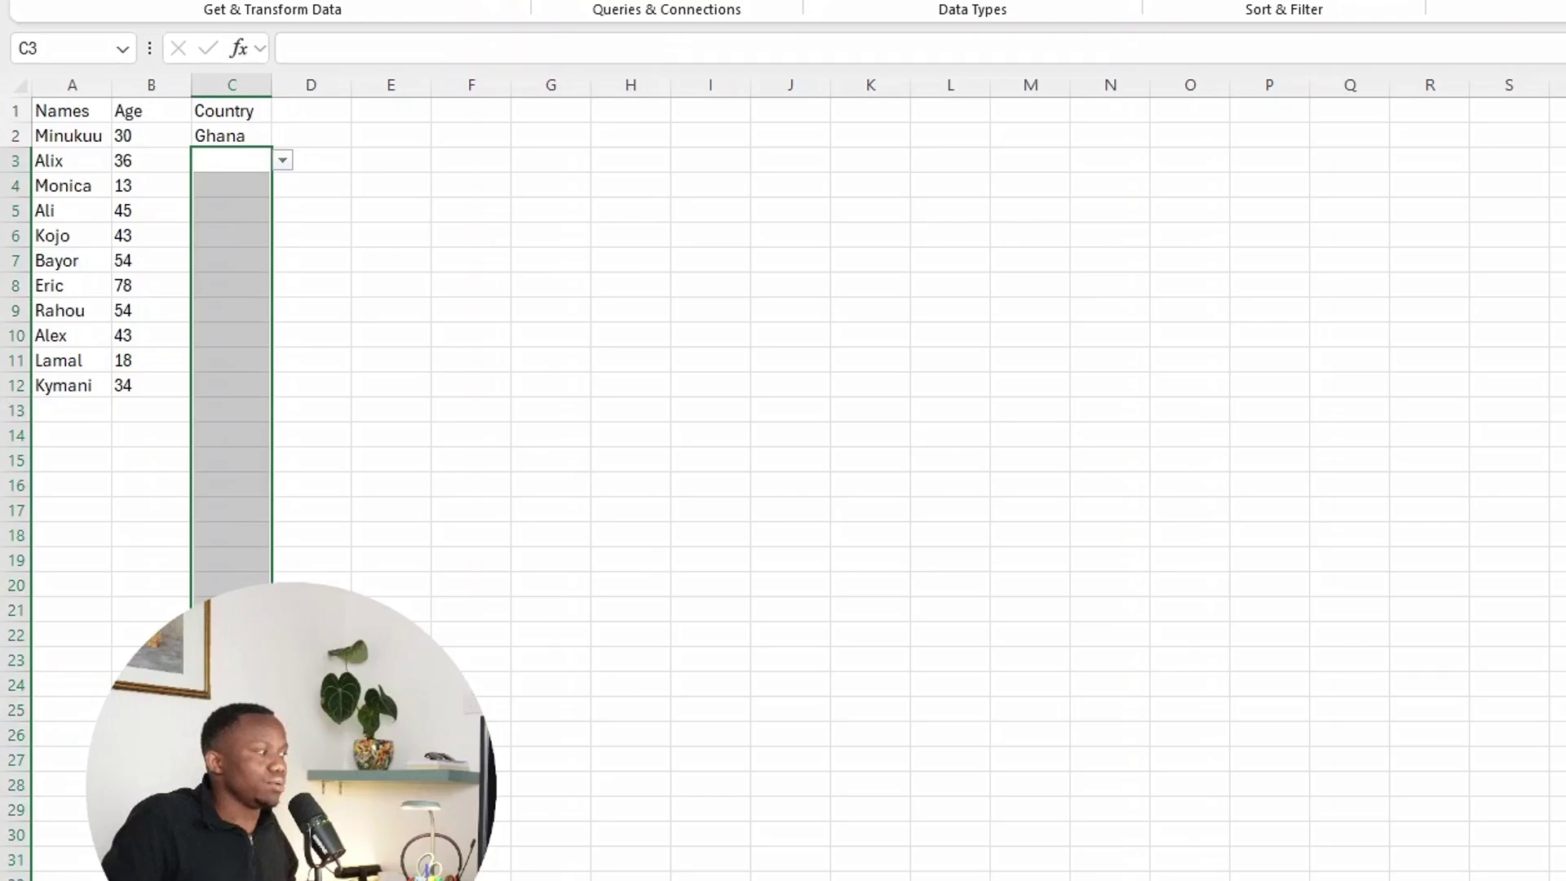
left_click(232, 810)
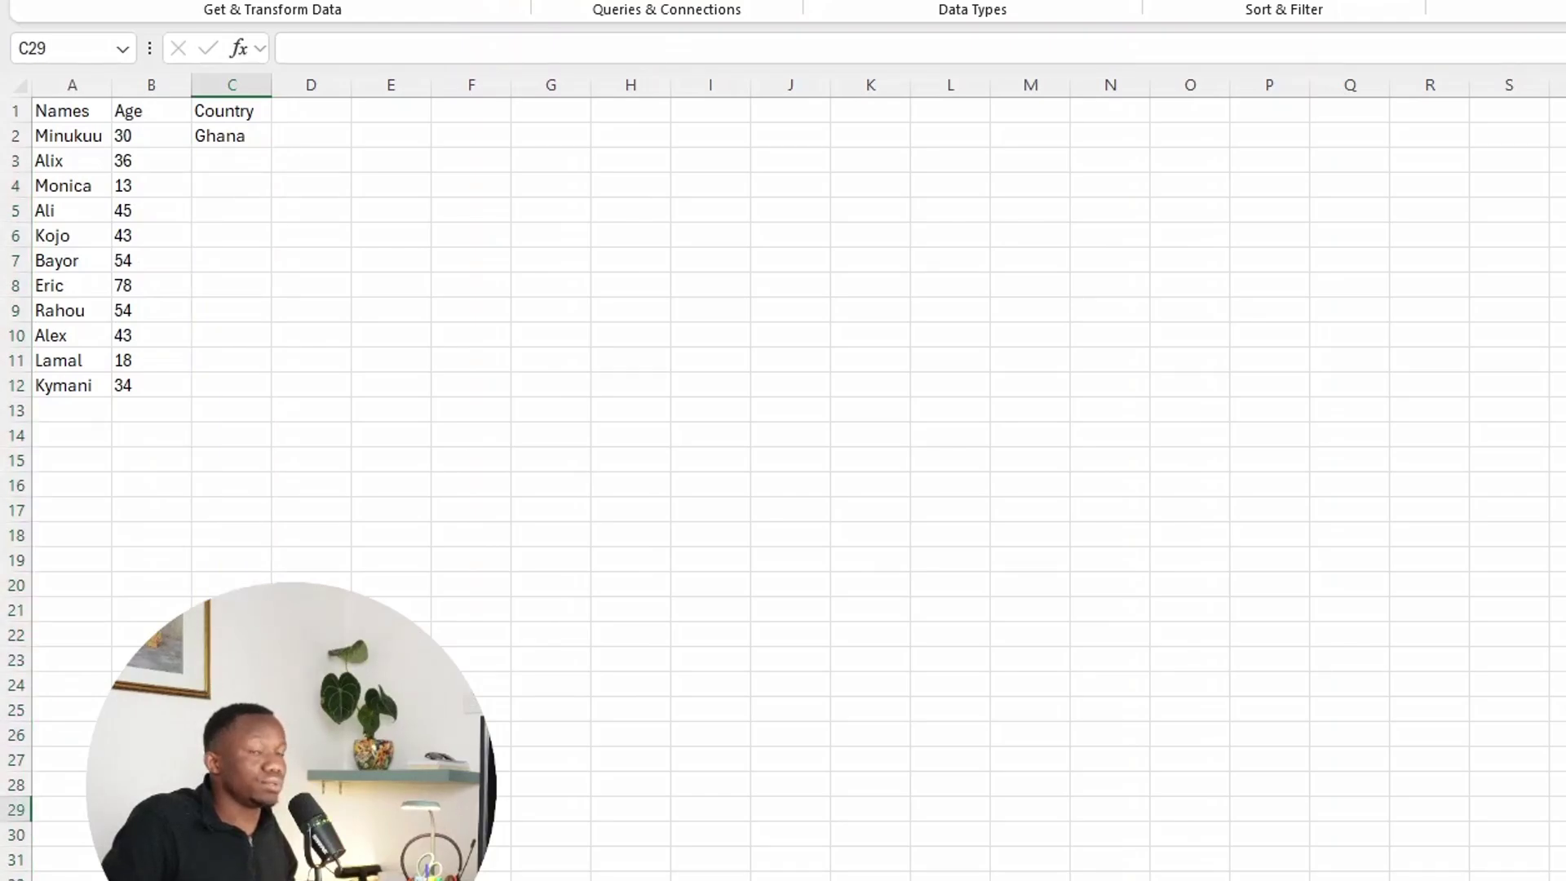
left_click(391, 834)
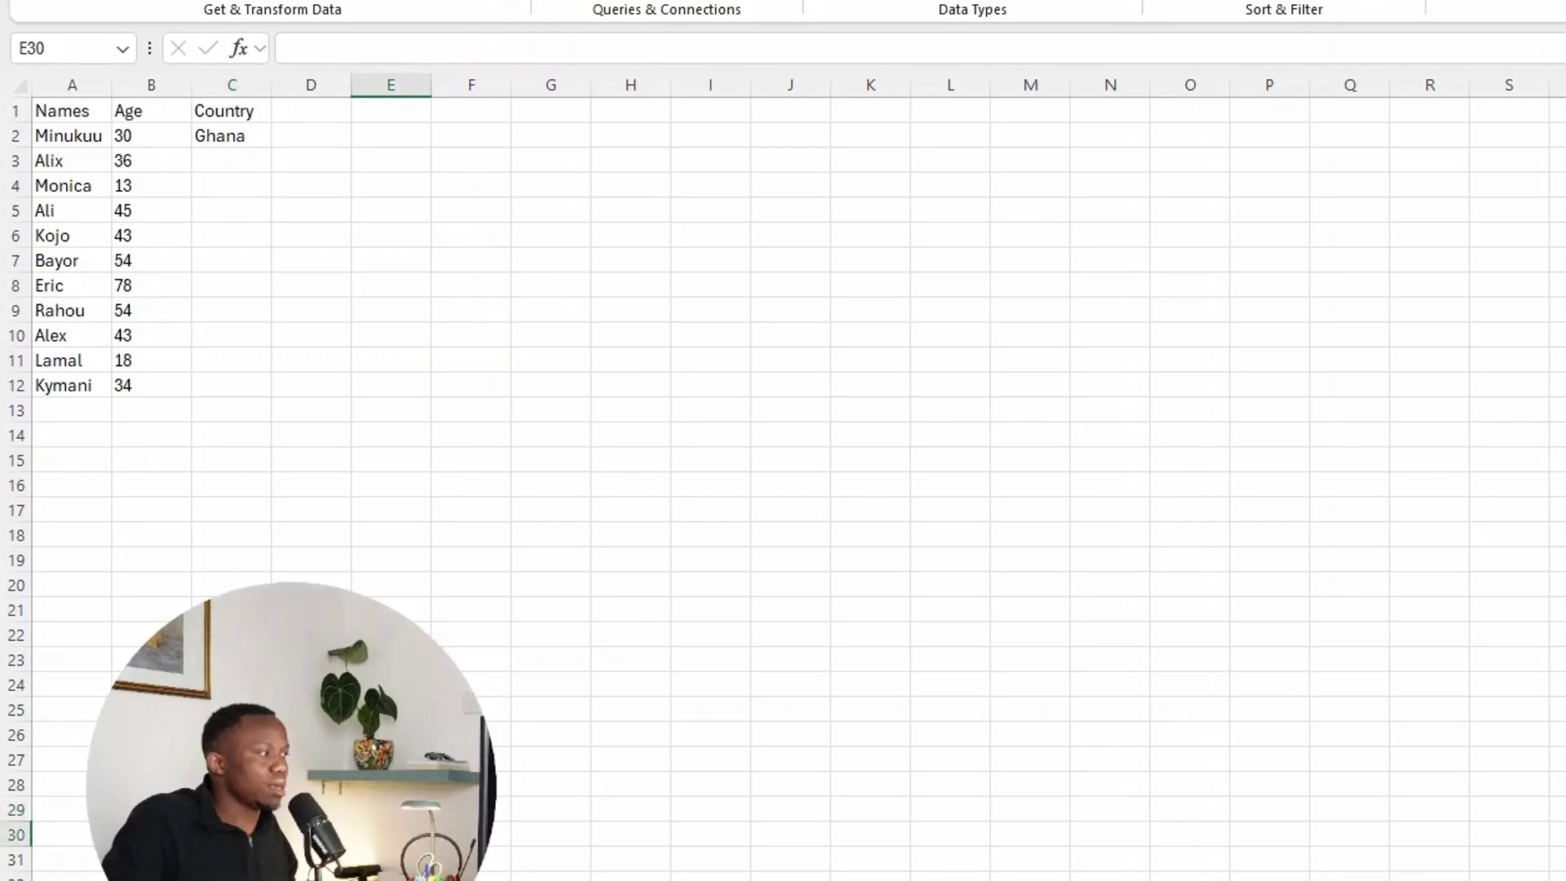
left_click(232, 877)
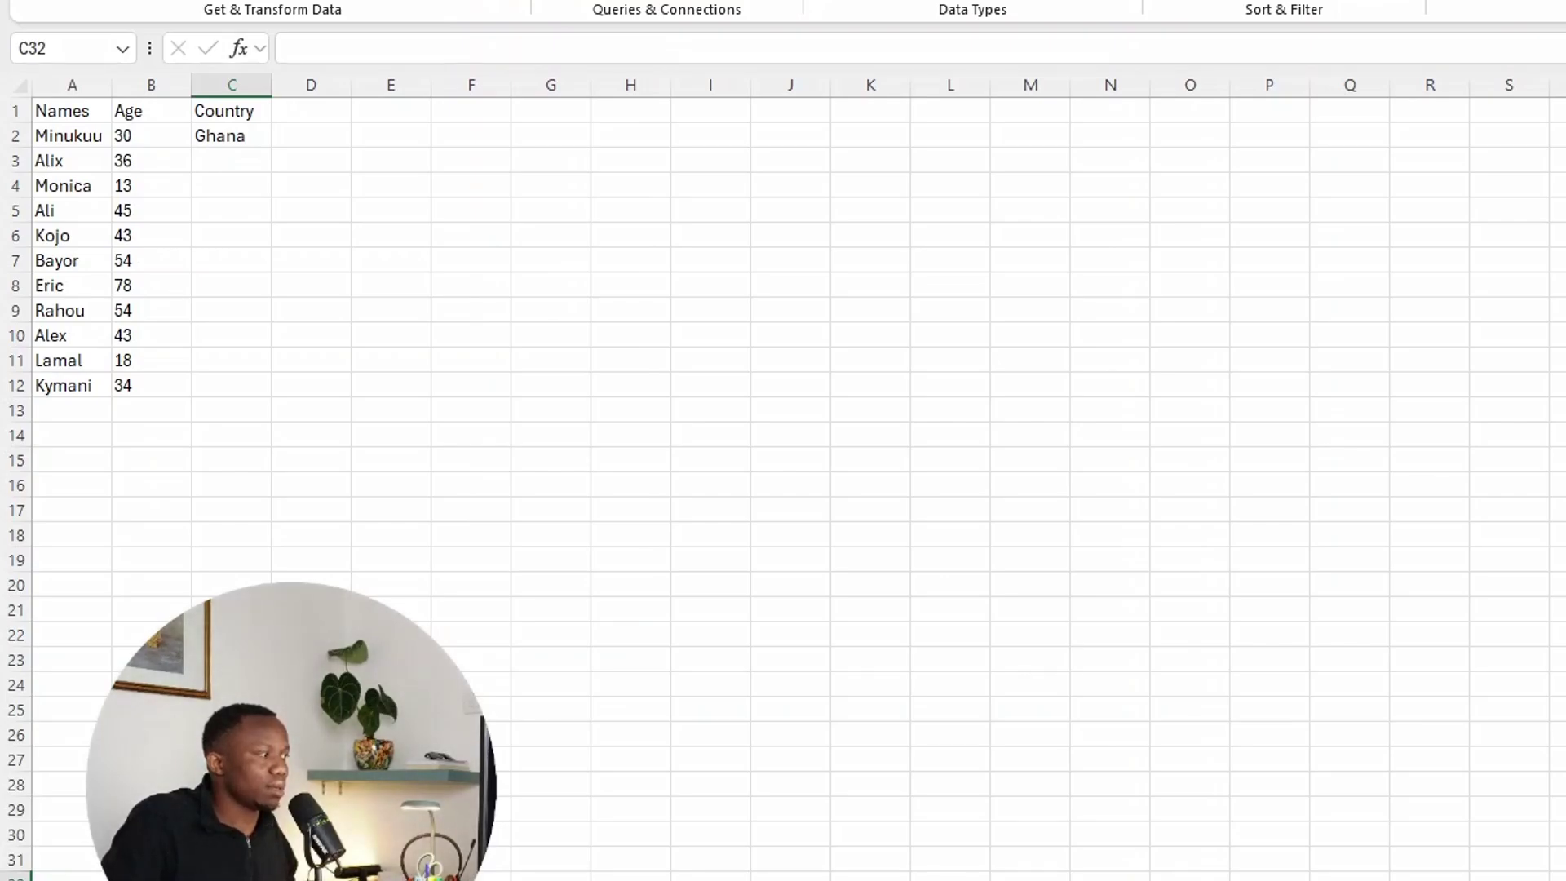
scroll(783, 489, "down", 1)
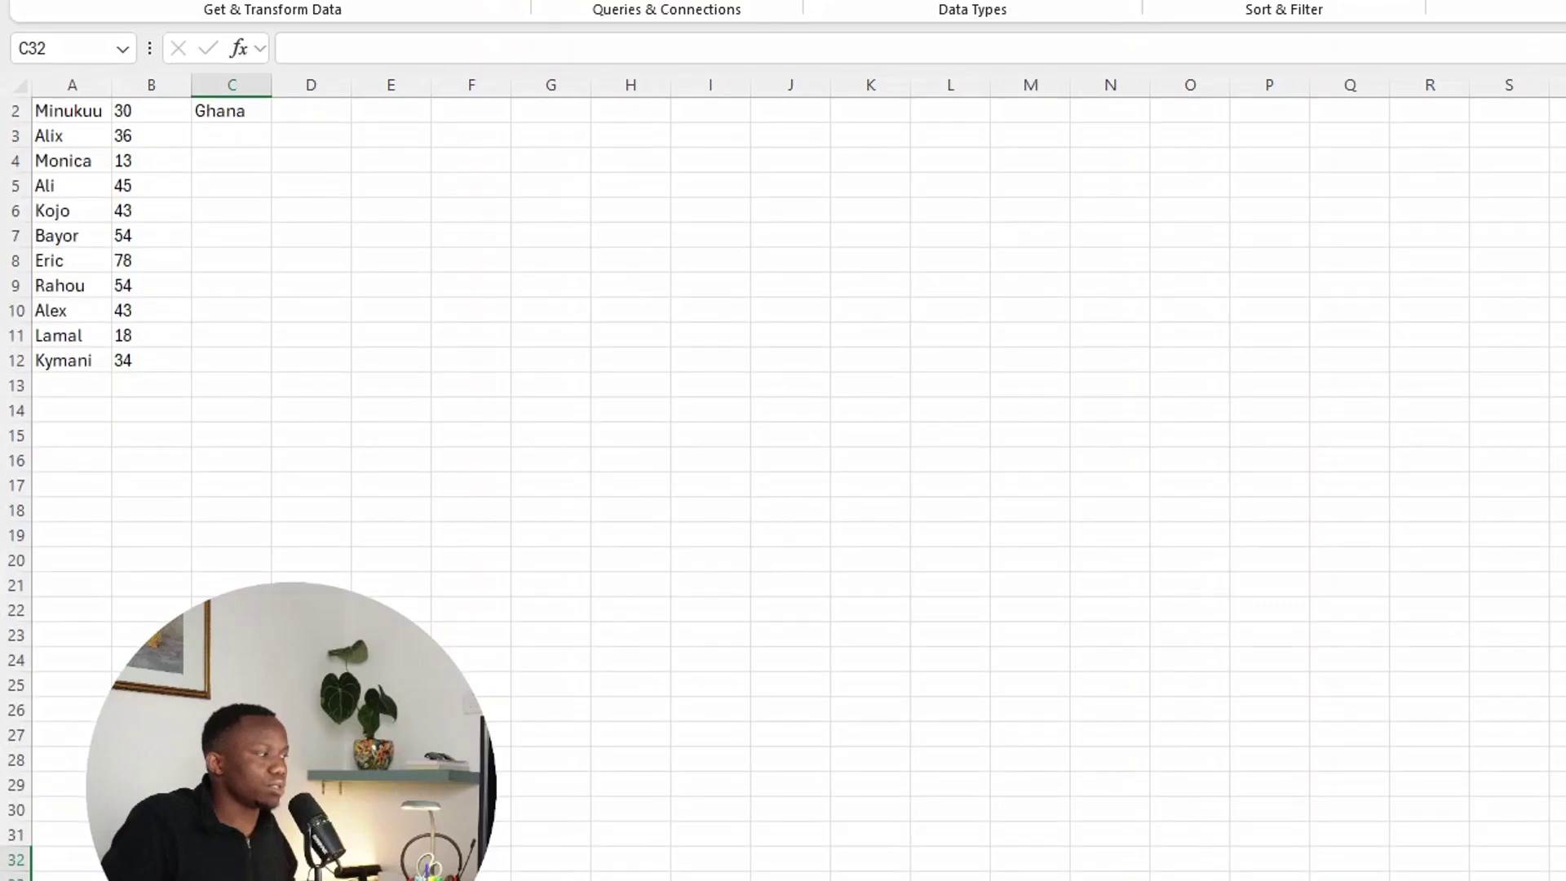
Step: Pick Russia, US, France and Ghana for C3 to C6 from their dropdowns
key("Down")
key("Down")
key("Right")
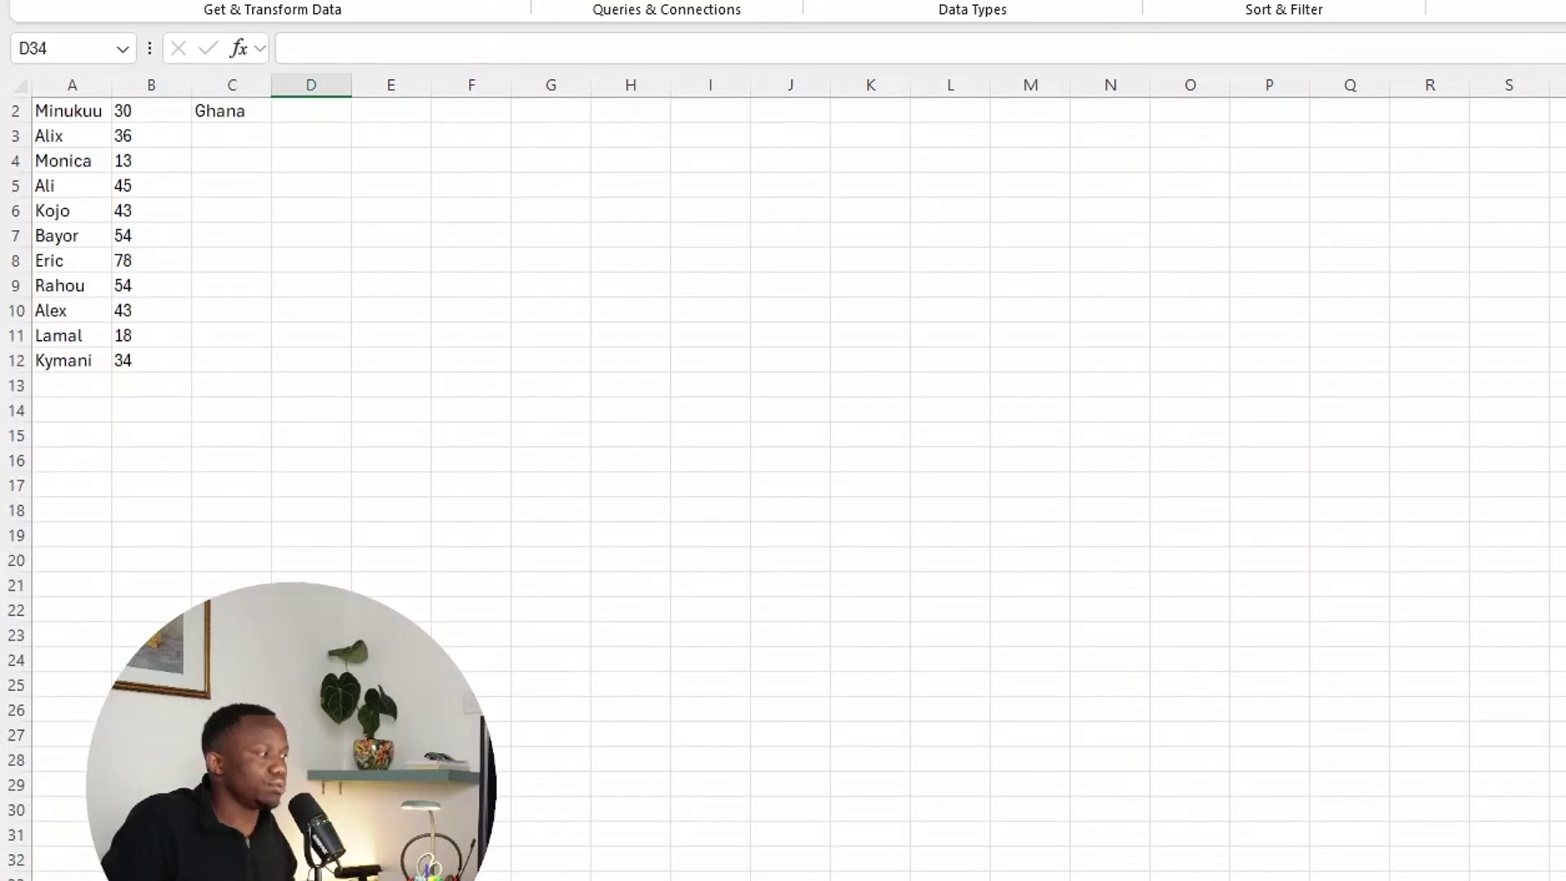
key("Left")
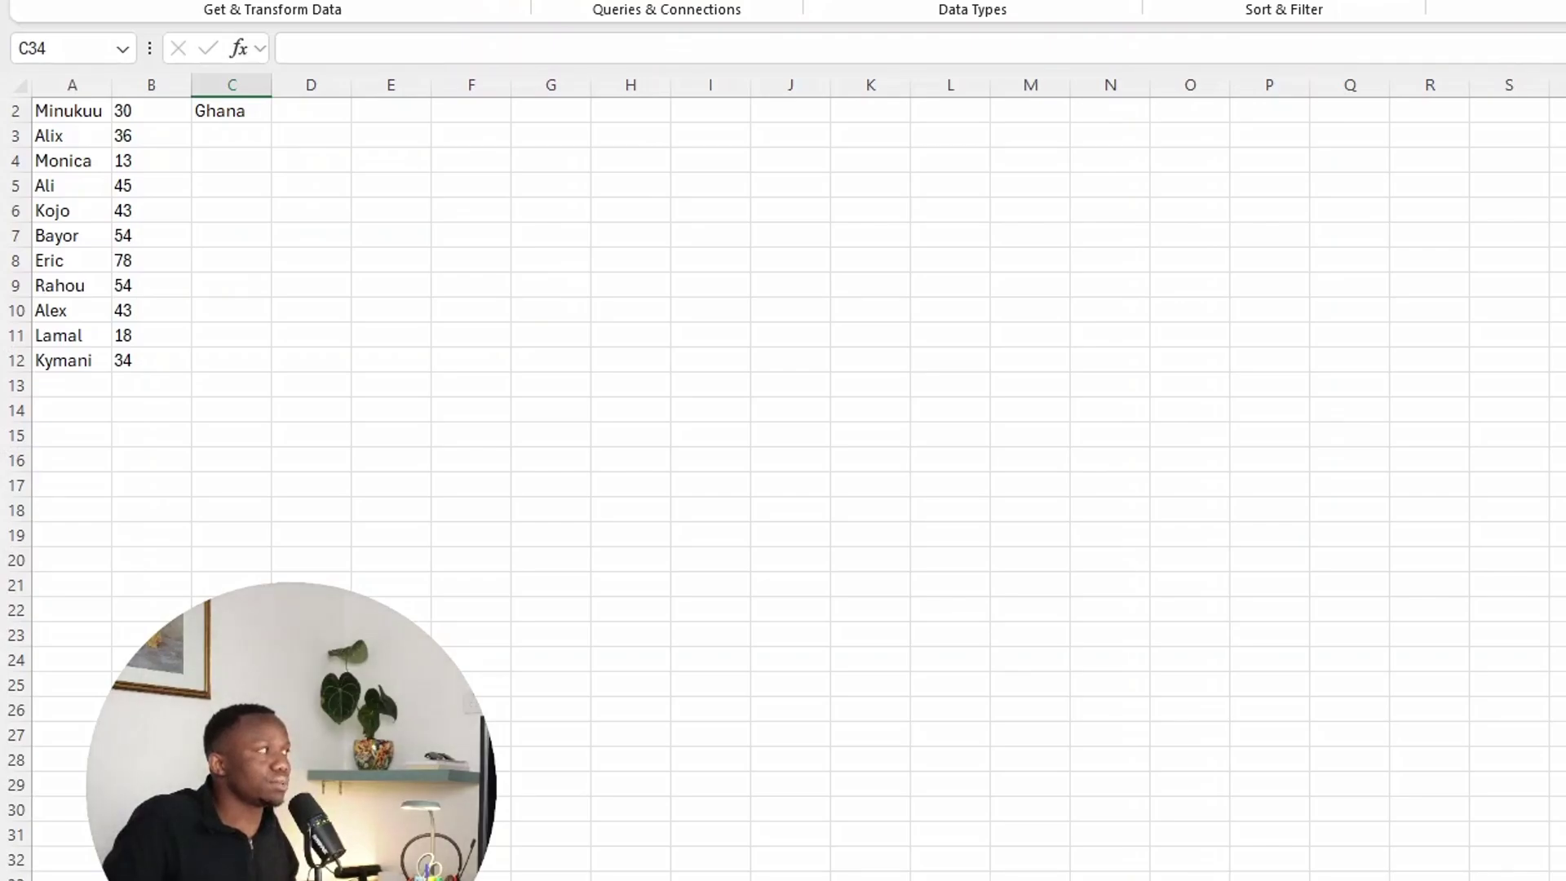
left_click(223, 135)
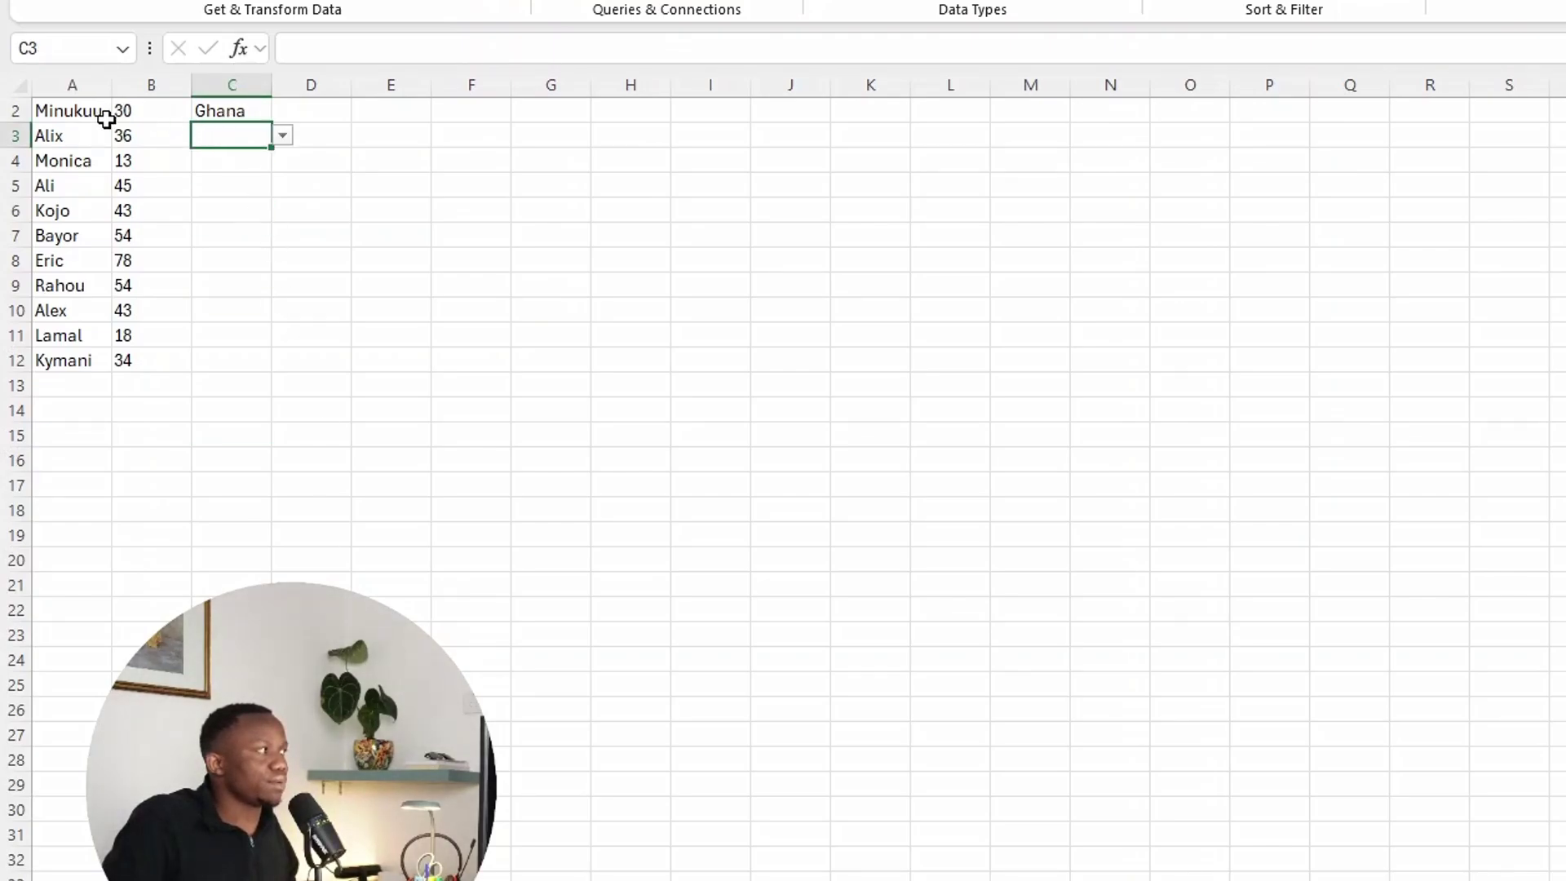
left_click(283, 137)
left_click(241, 226)
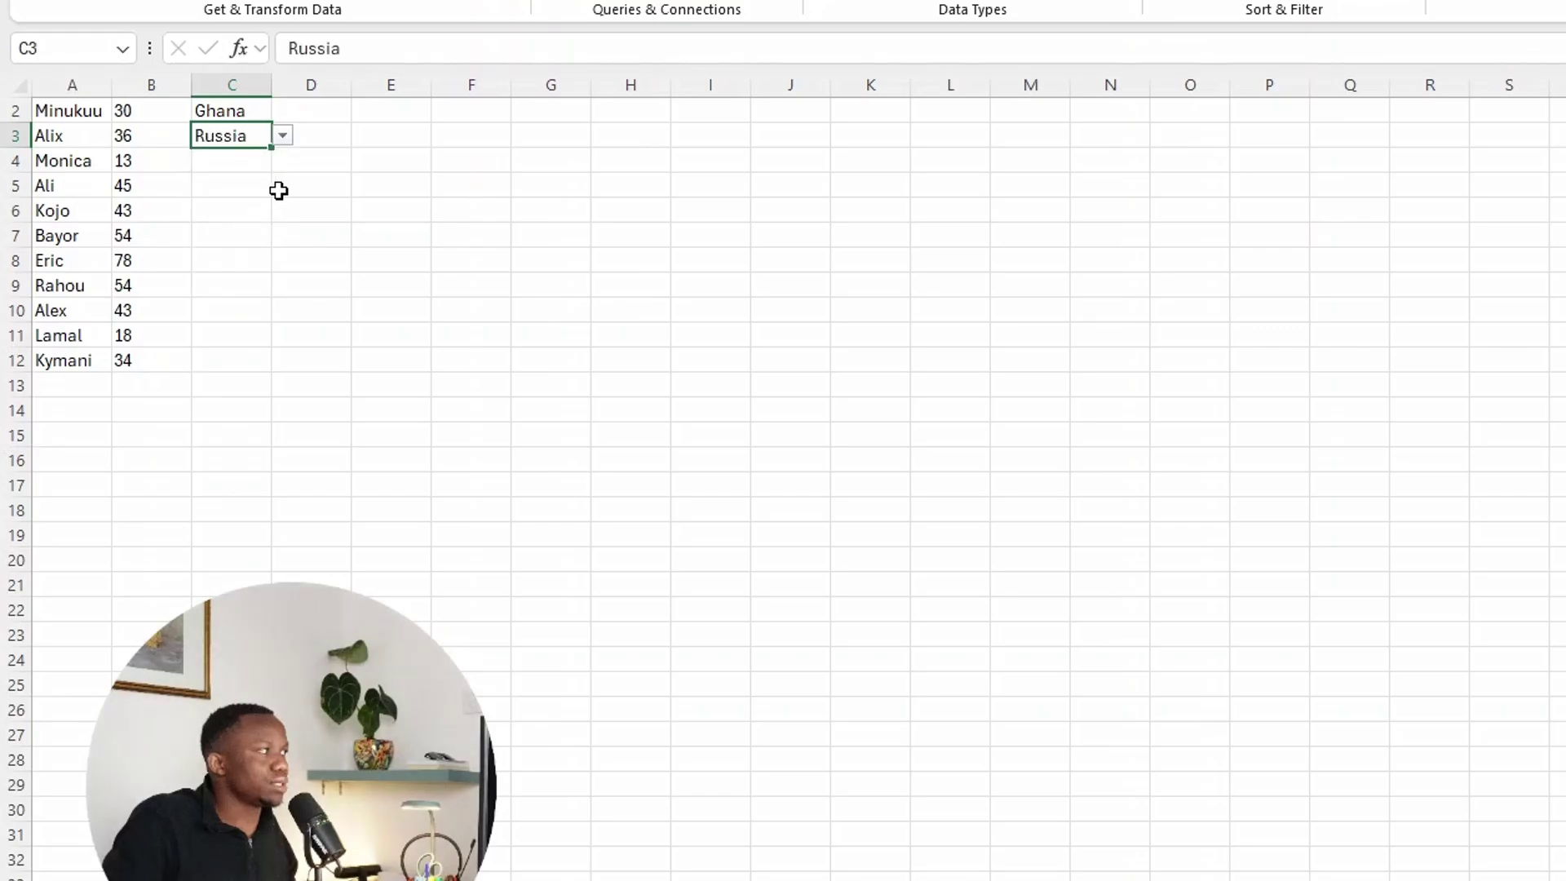
left_click(224, 159)
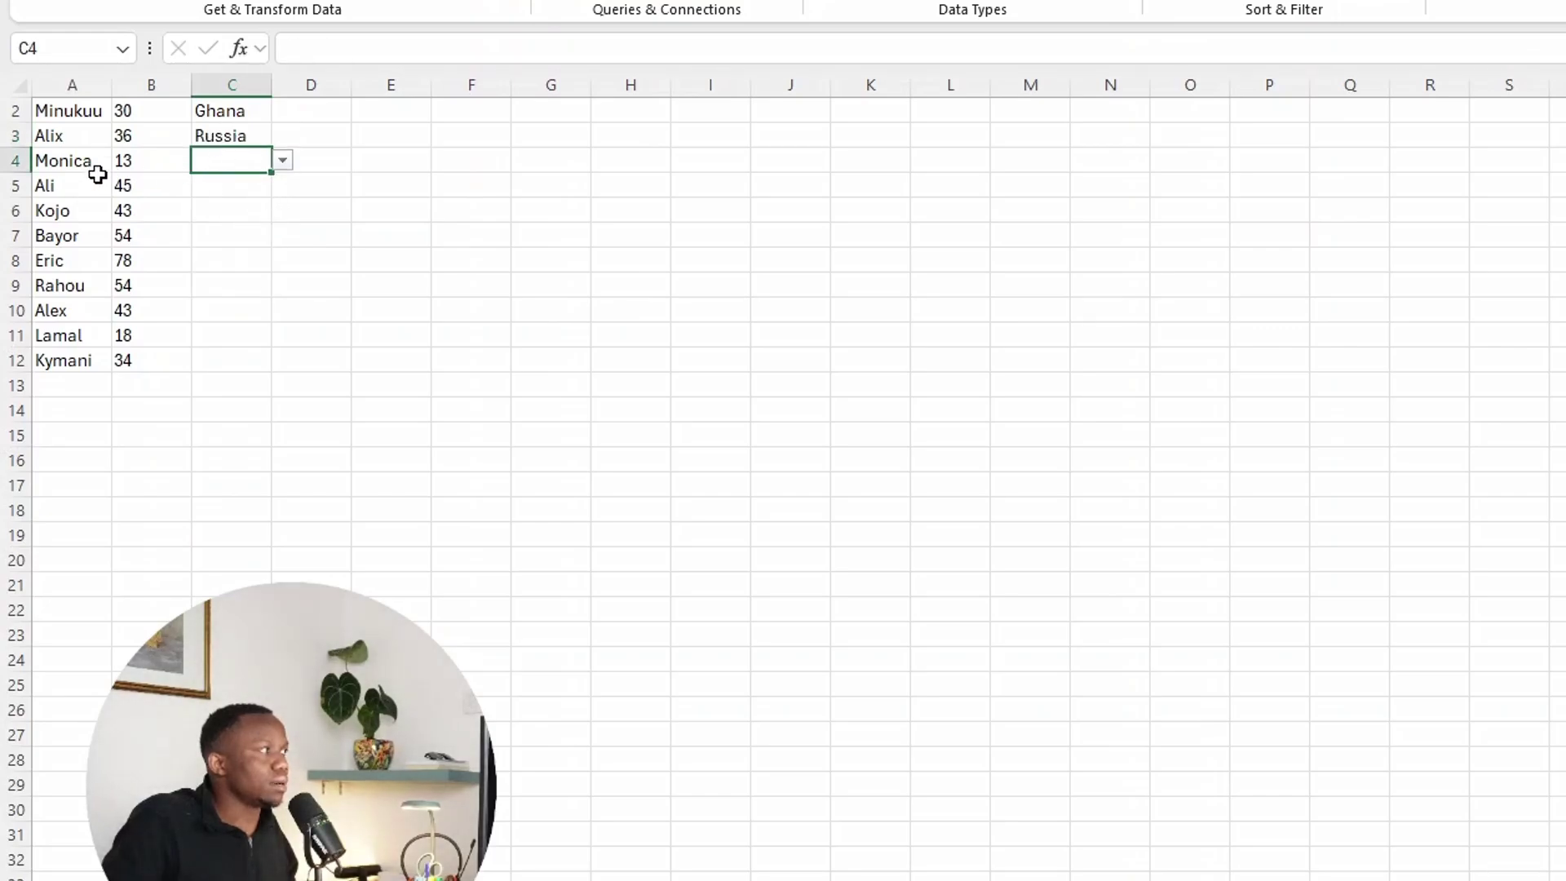
left_click(282, 161)
left_click(209, 267)
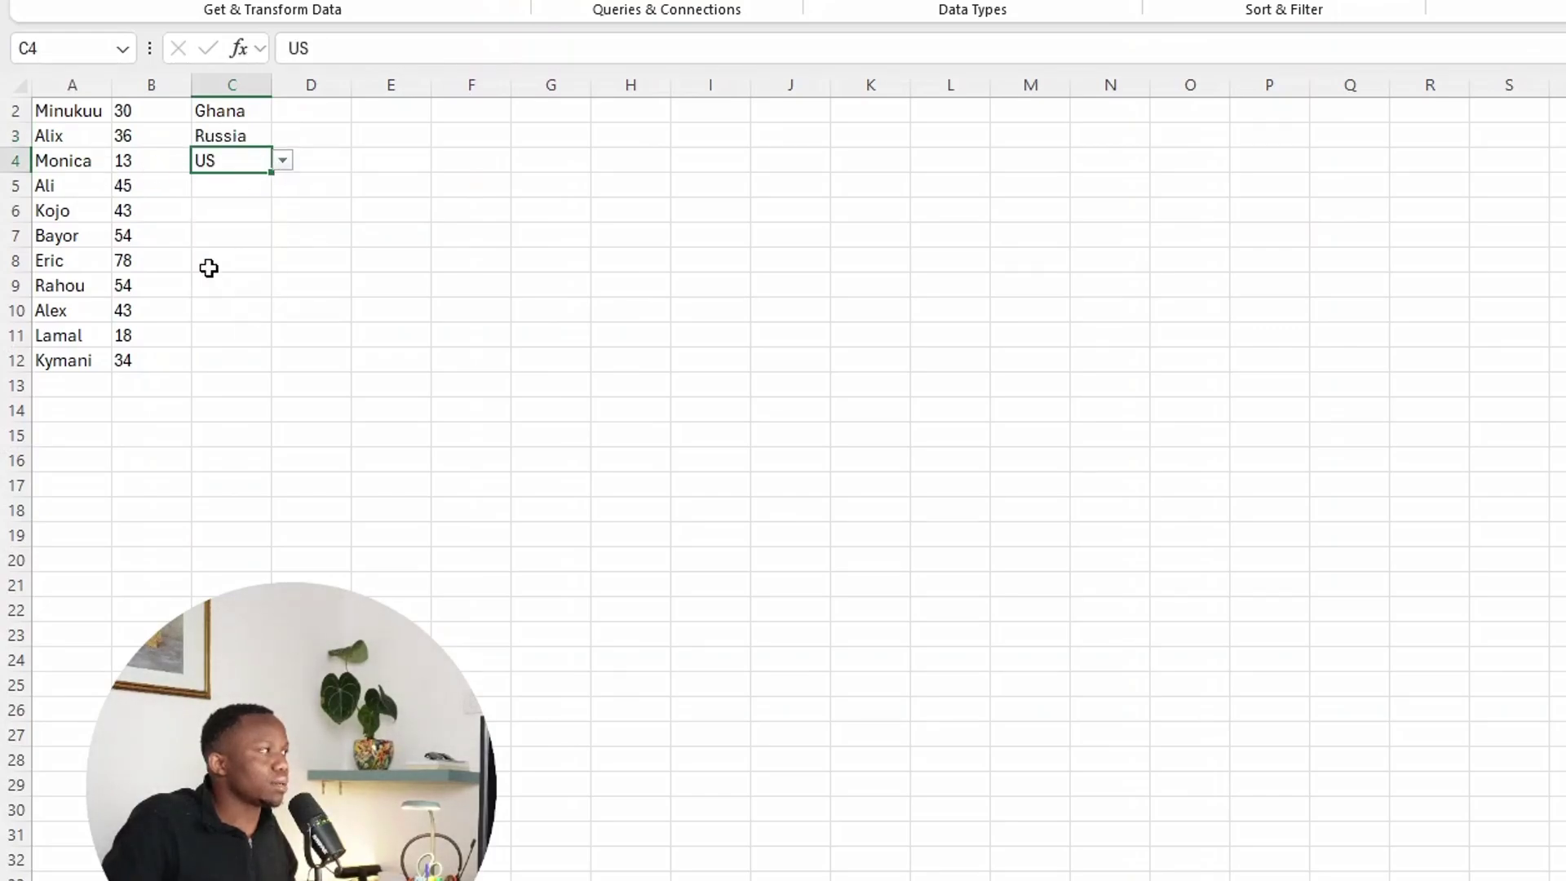
left_click(245, 184)
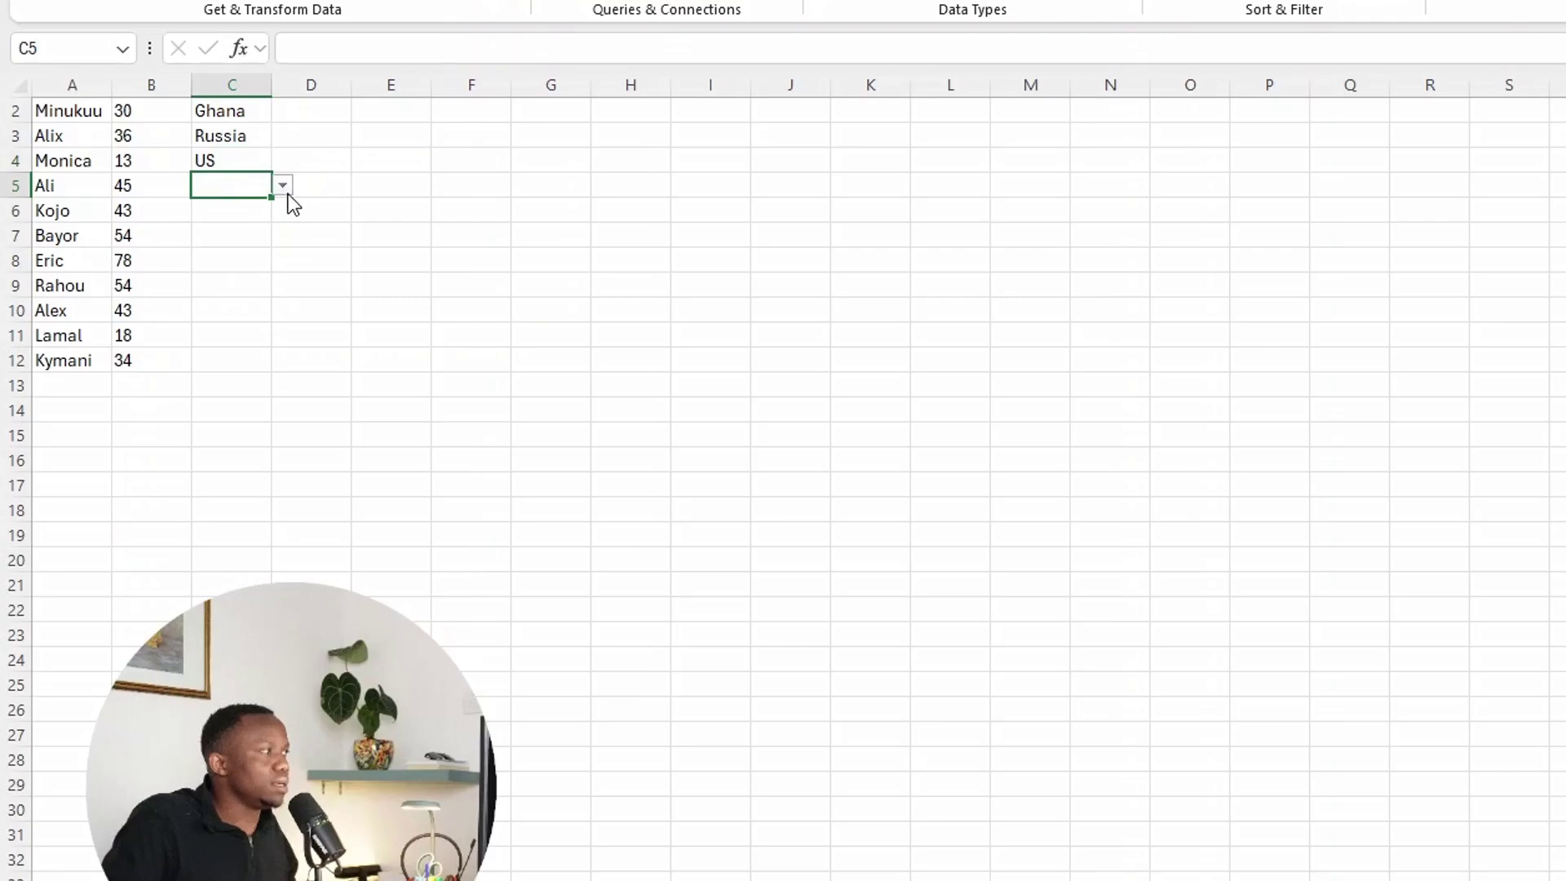
left_click(283, 187)
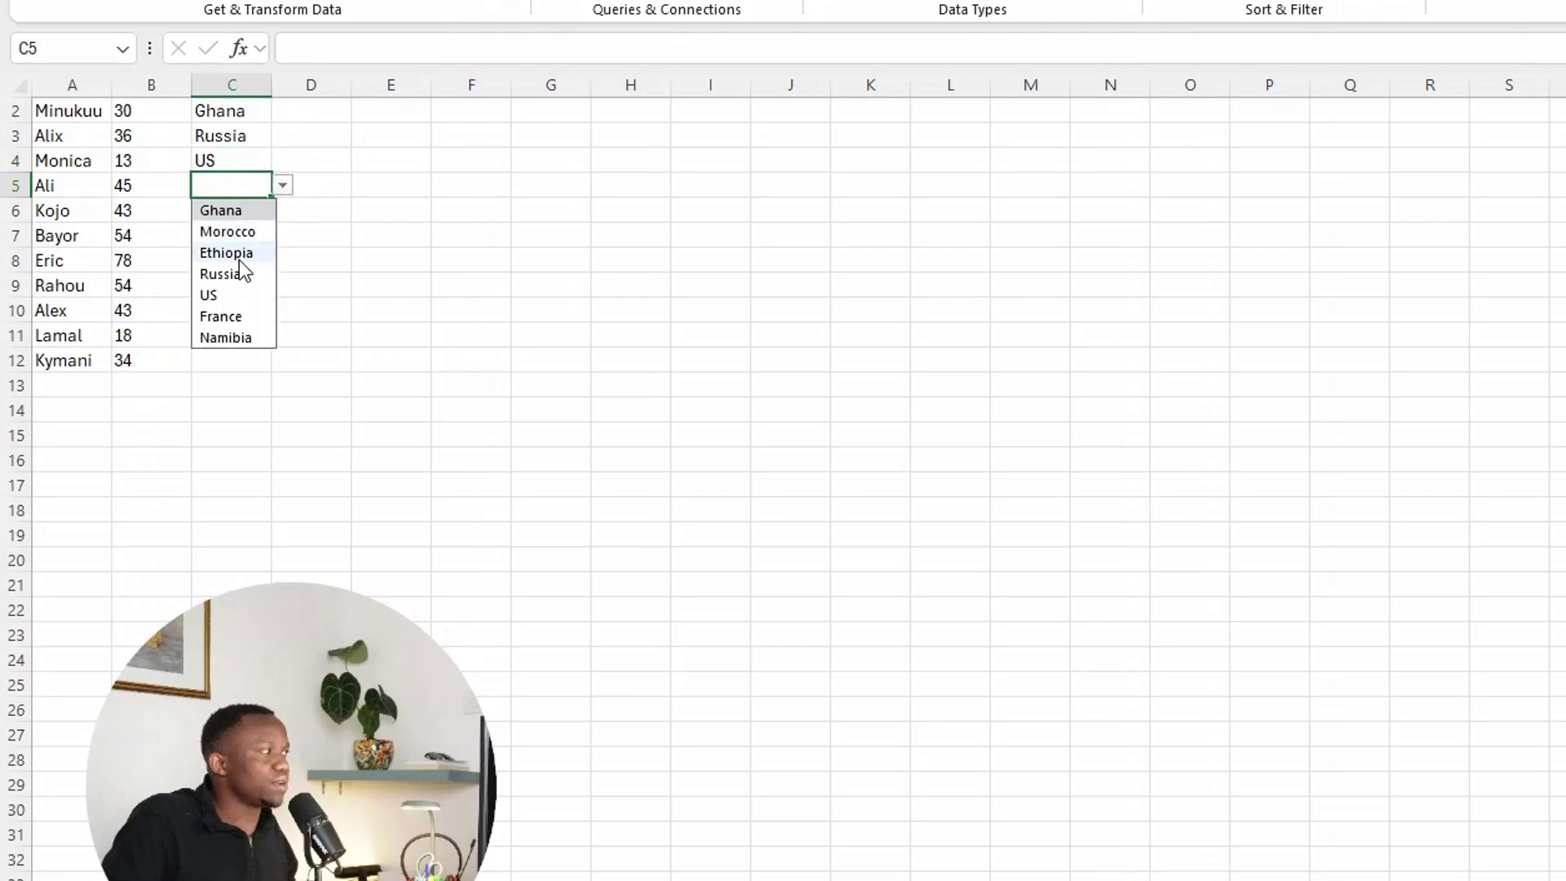
left_click(228, 319)
left_click(223, 213)
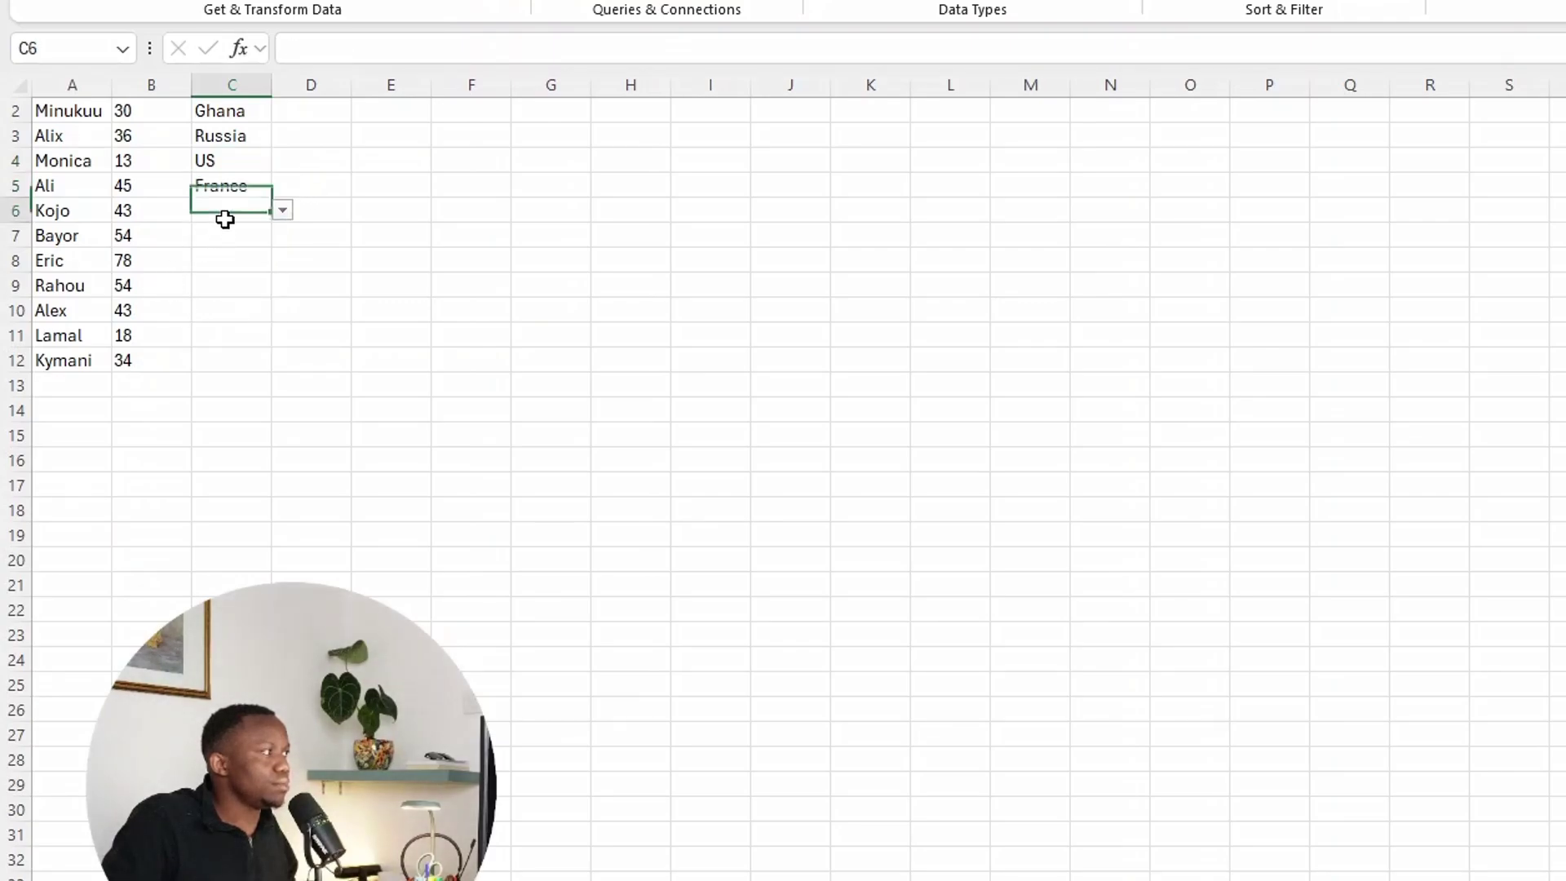
left_click(283, 212)
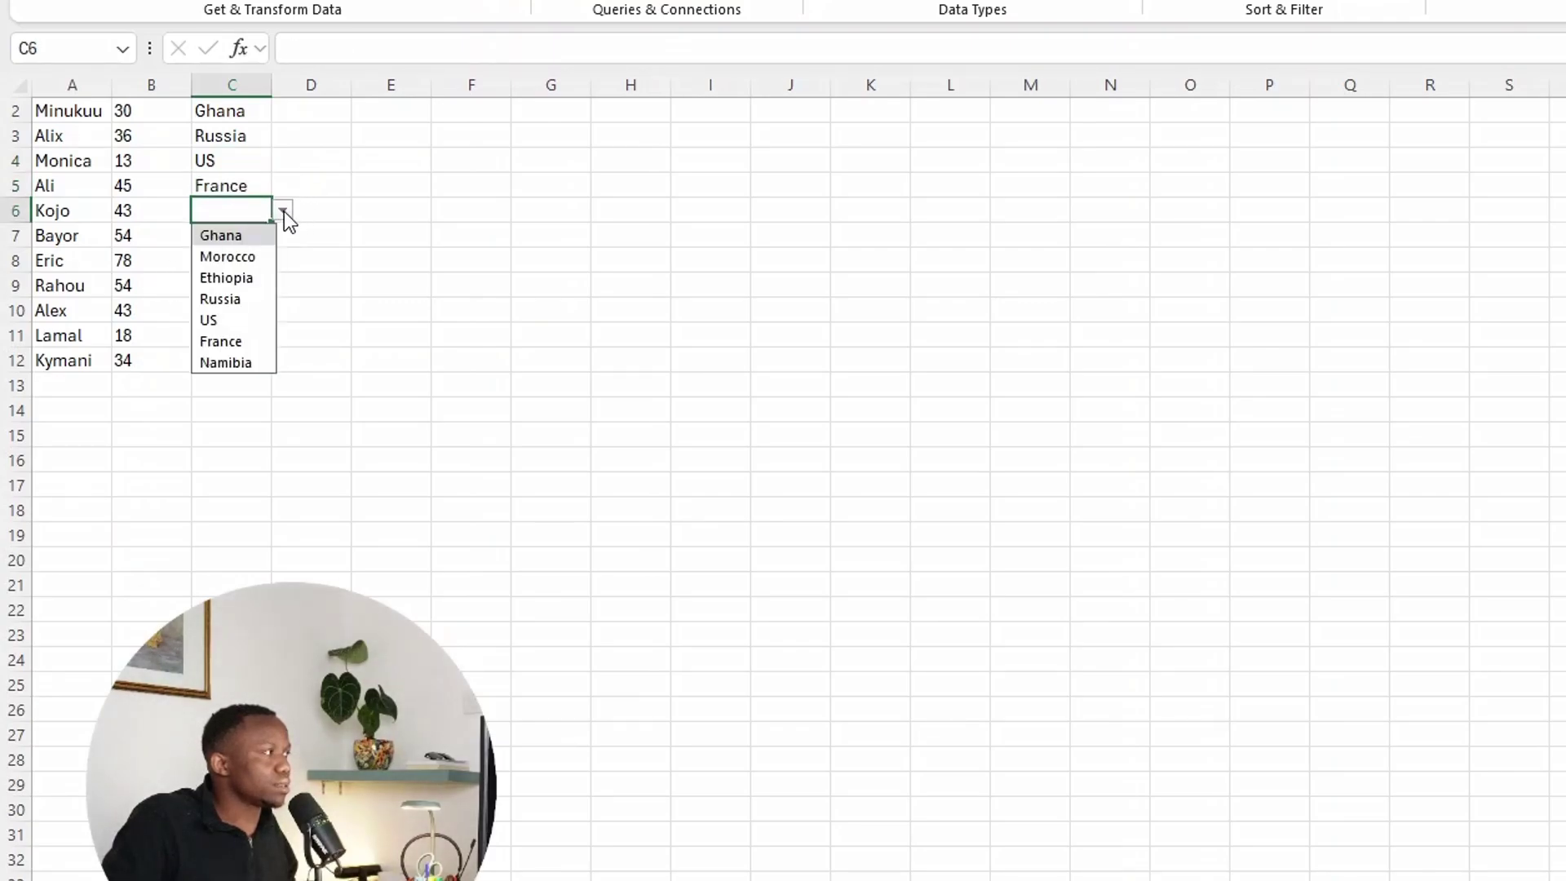
left_click(228, 240)
Step: Set C7, C8 and C9 to Ghana, France and Morocco from the country lists
left_click(219, 243)
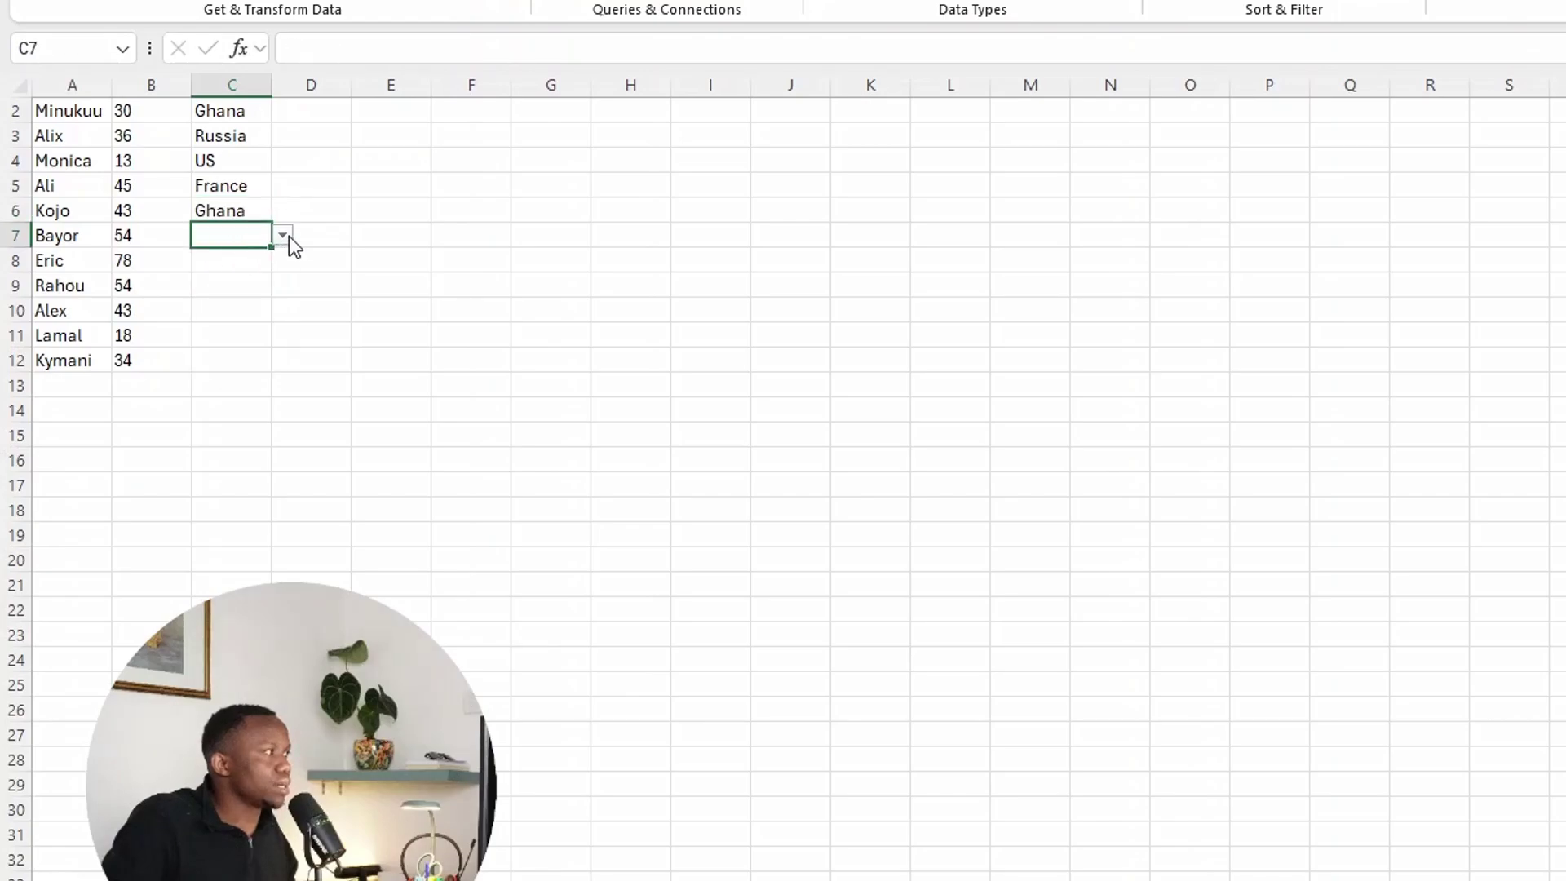
left_click(293, 235)
left_click(234, 235)
left_click(282, 238)
left_click(227, 261)
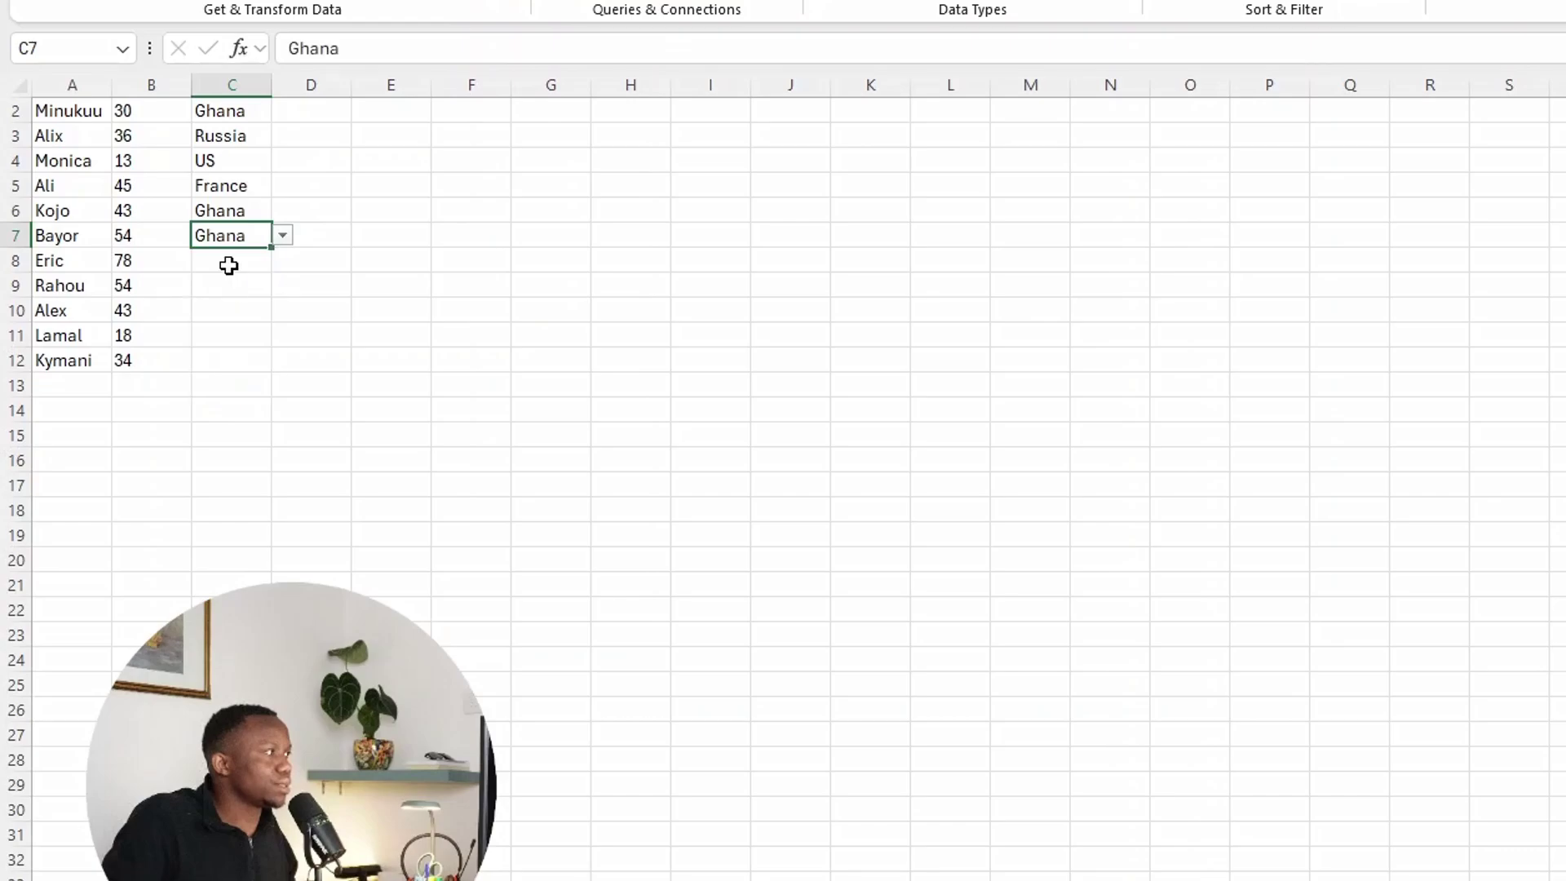
left_click(231, 263)
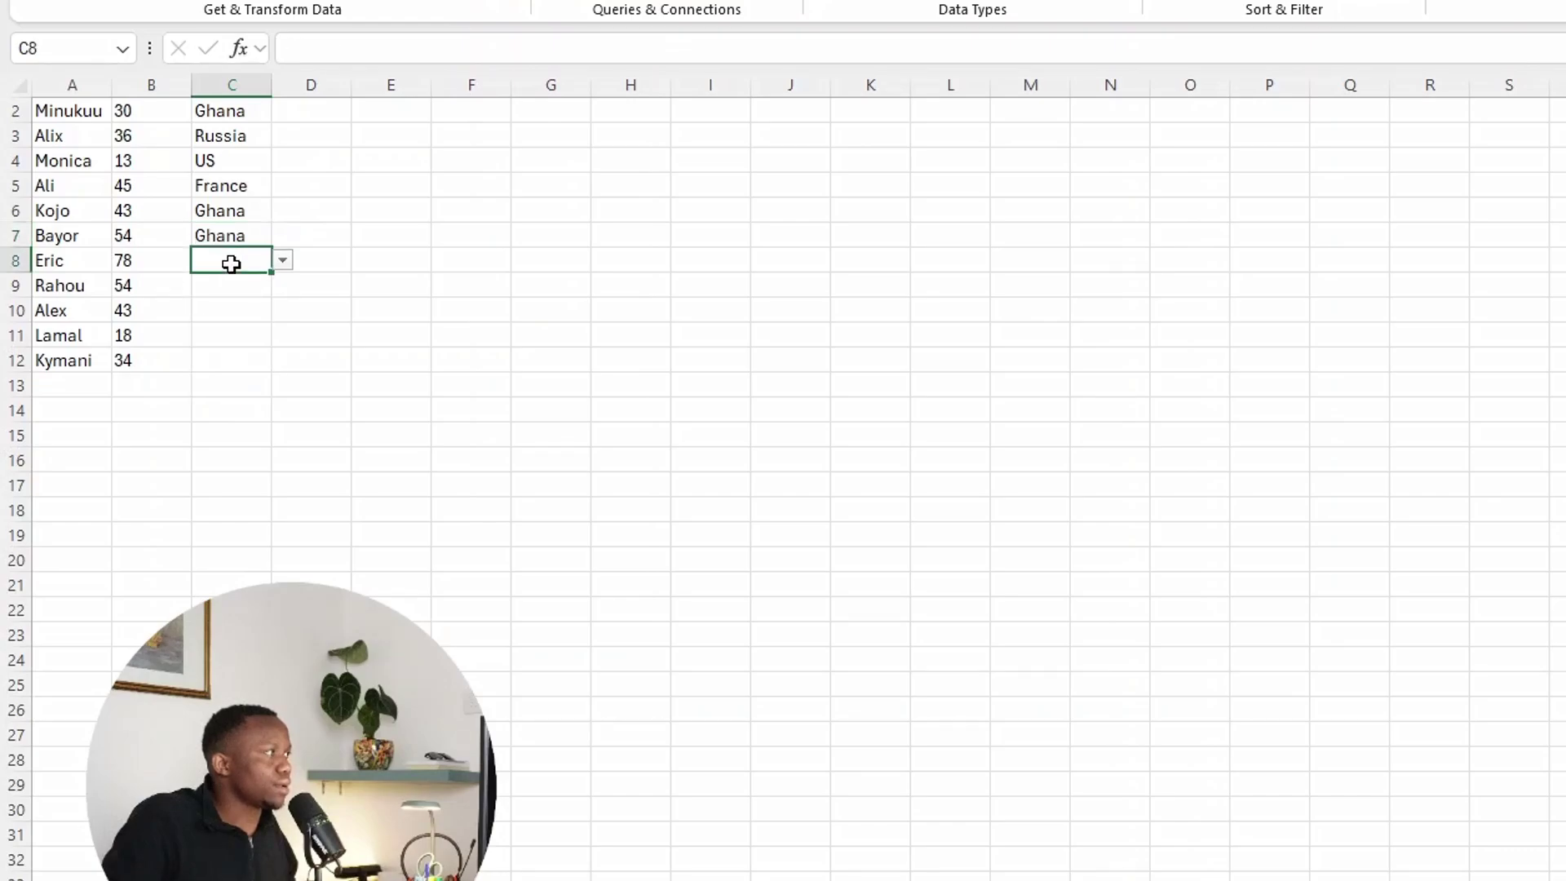
left_click(284, 261)
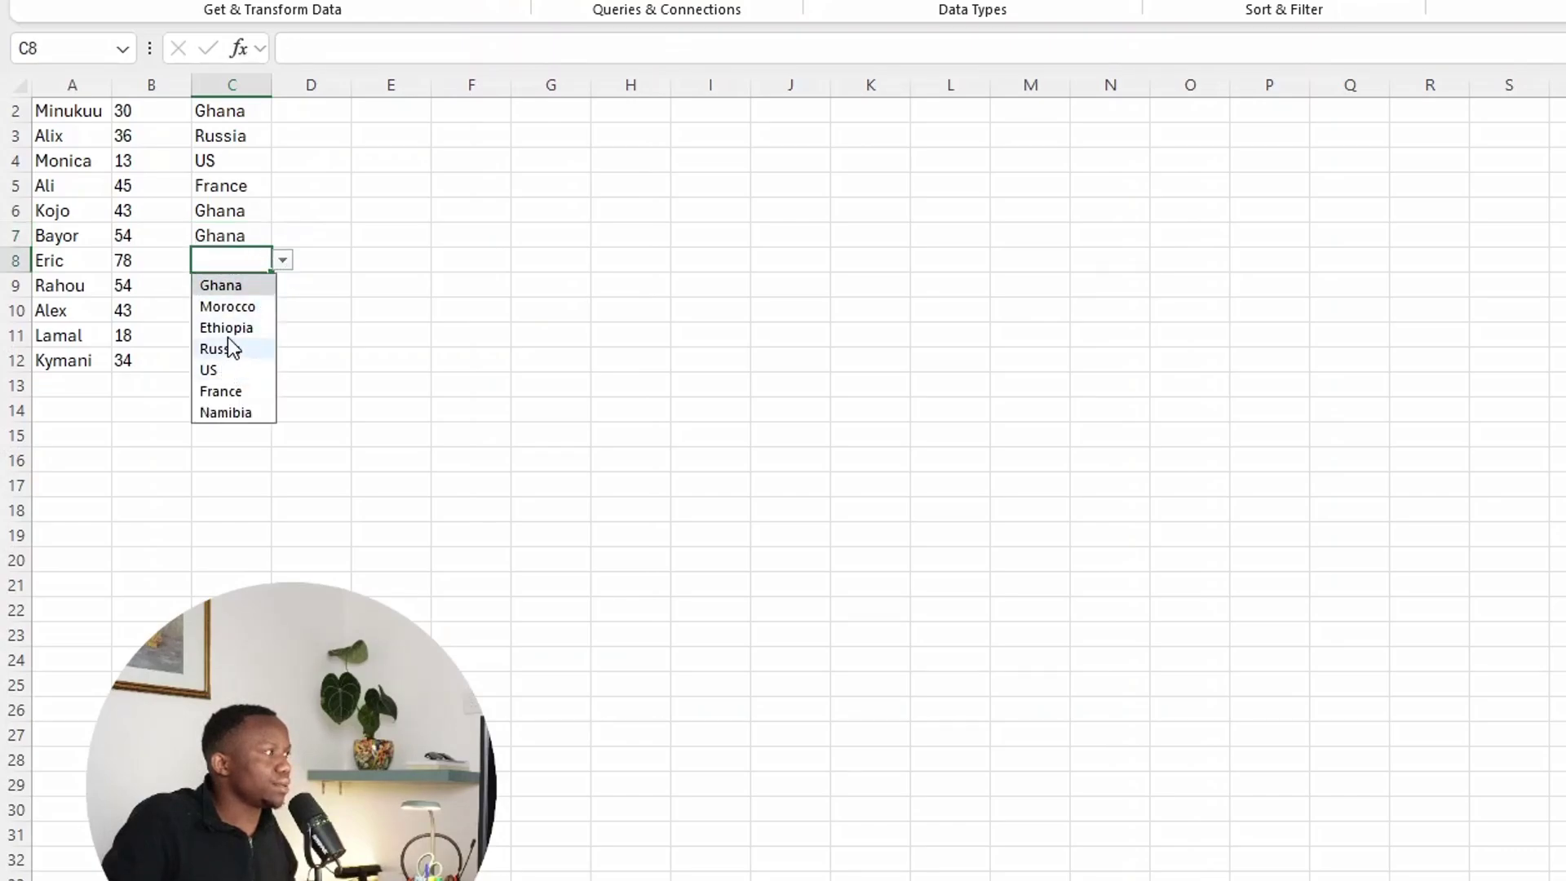
left_click(220, 394)
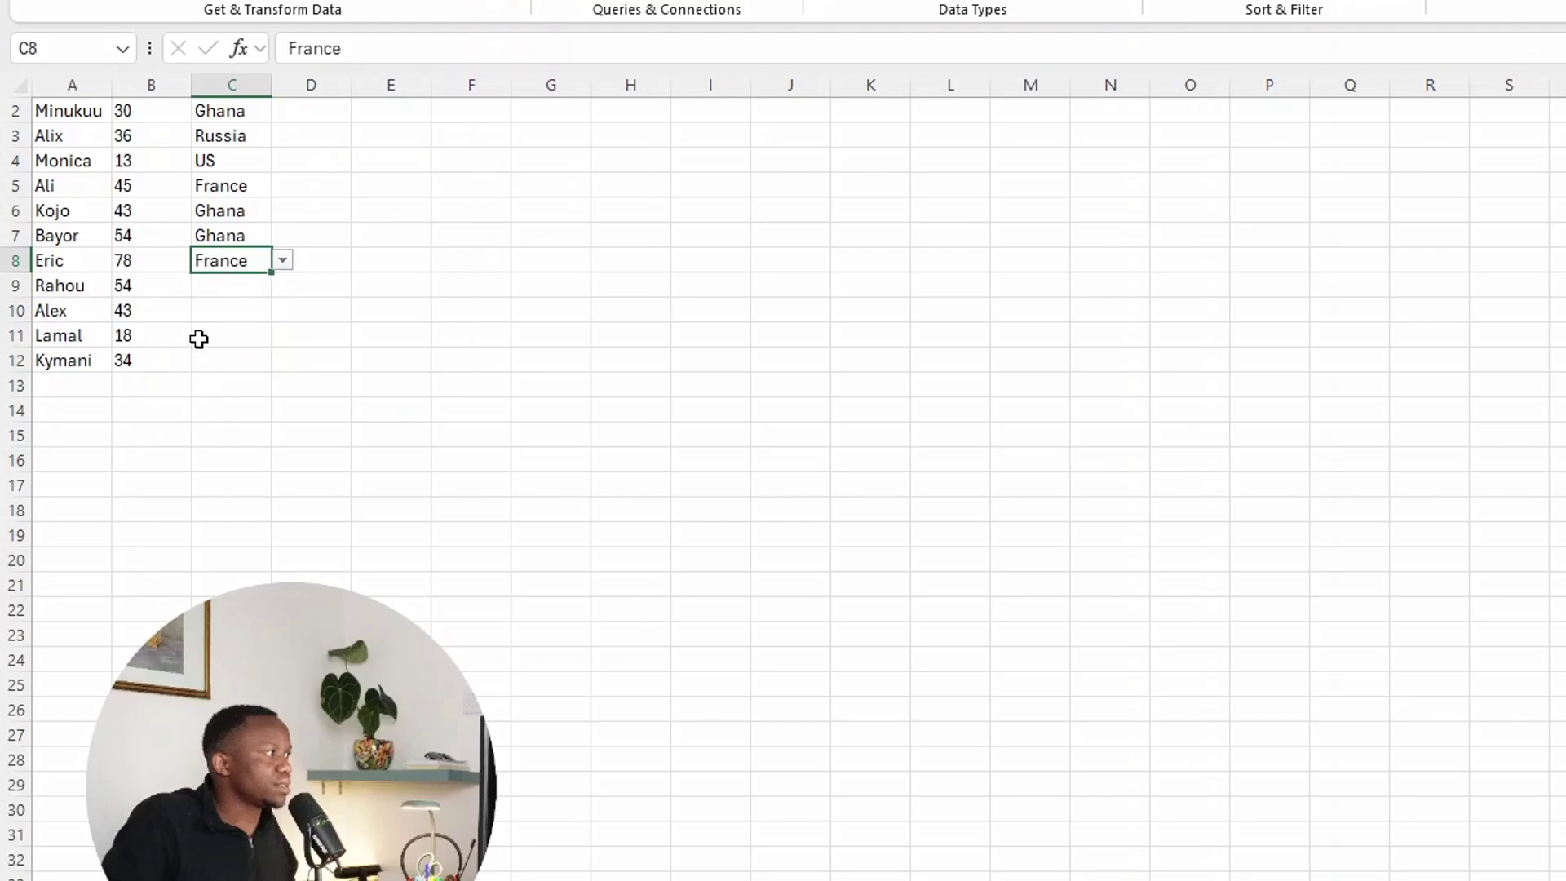
left_click(221, 282)
left_click(283, 286)
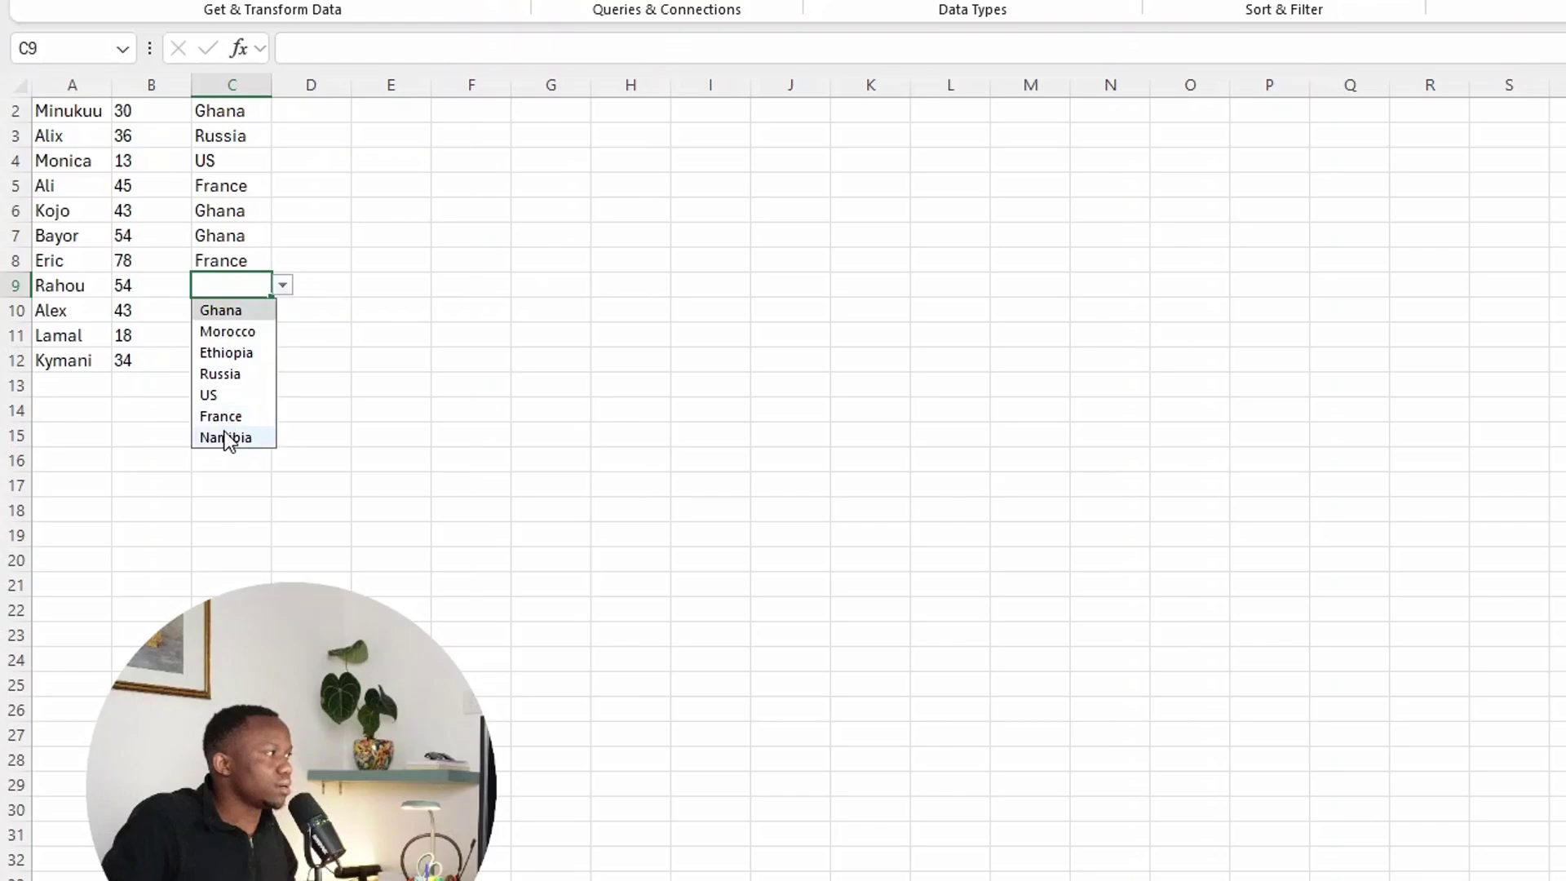
left_click(235, 331)
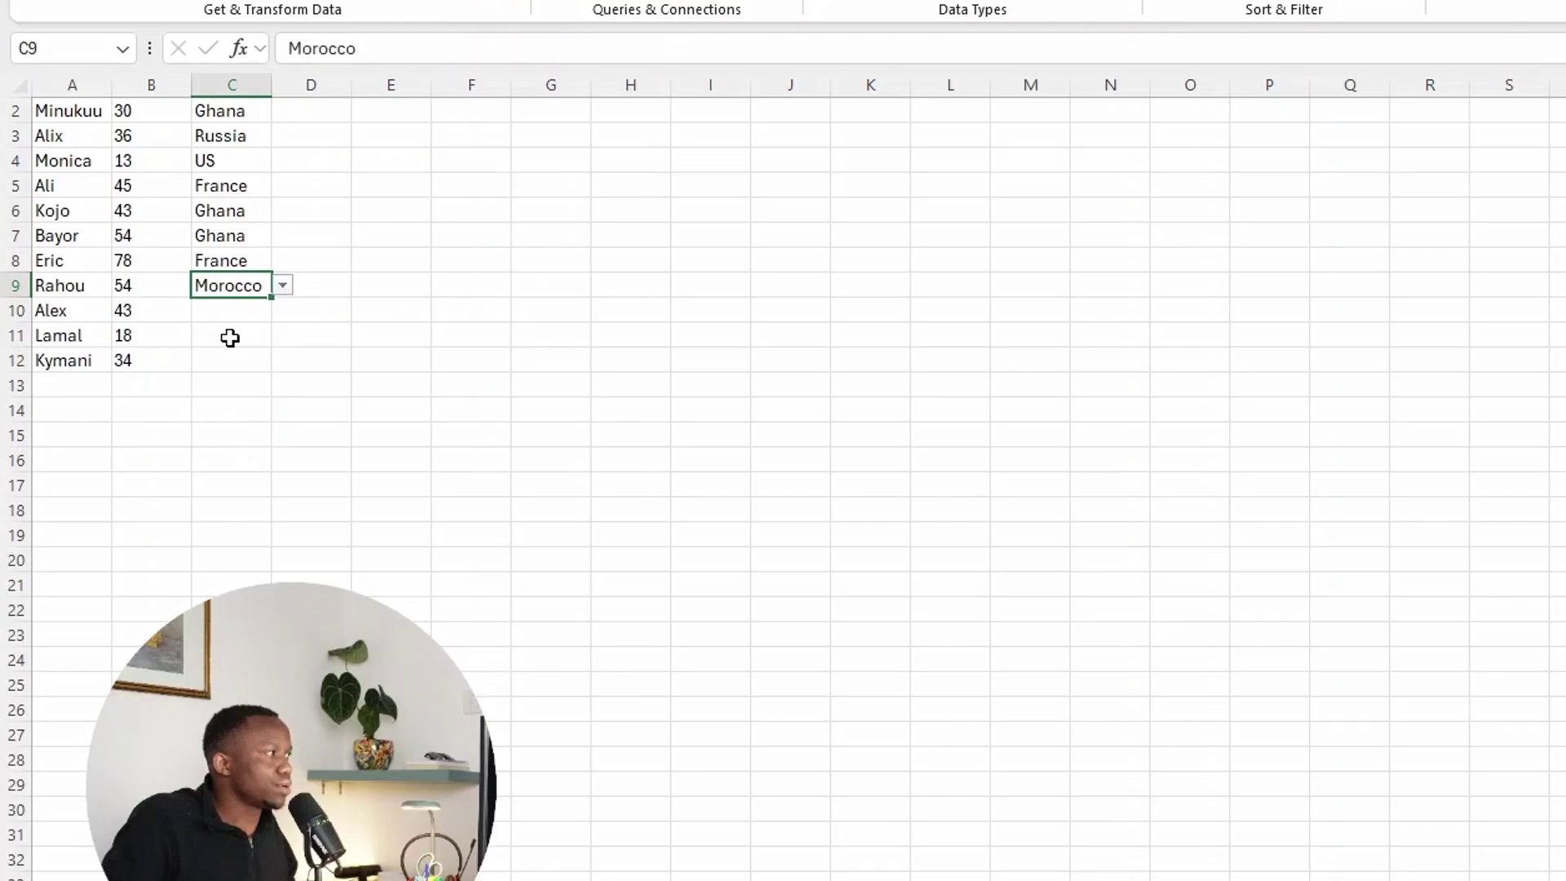
Step: Set C10, C11 and C12 to US, Morocco and Ethiopia from the country lists
left_click(236, 312)
left_click(282, 311)
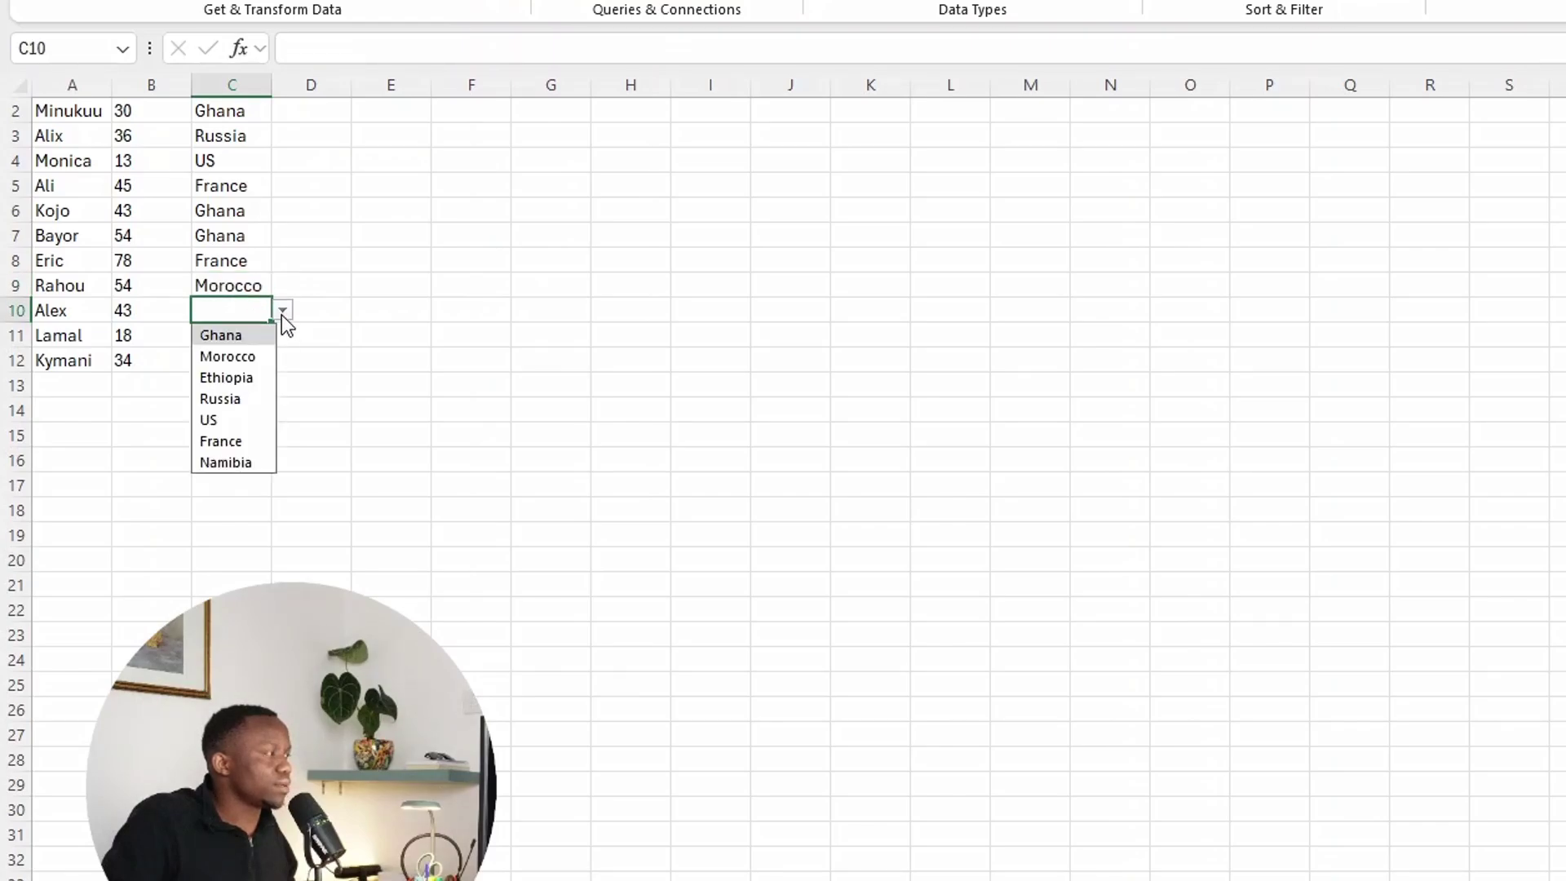
left_click(216, 418)
left_click(233, 341)
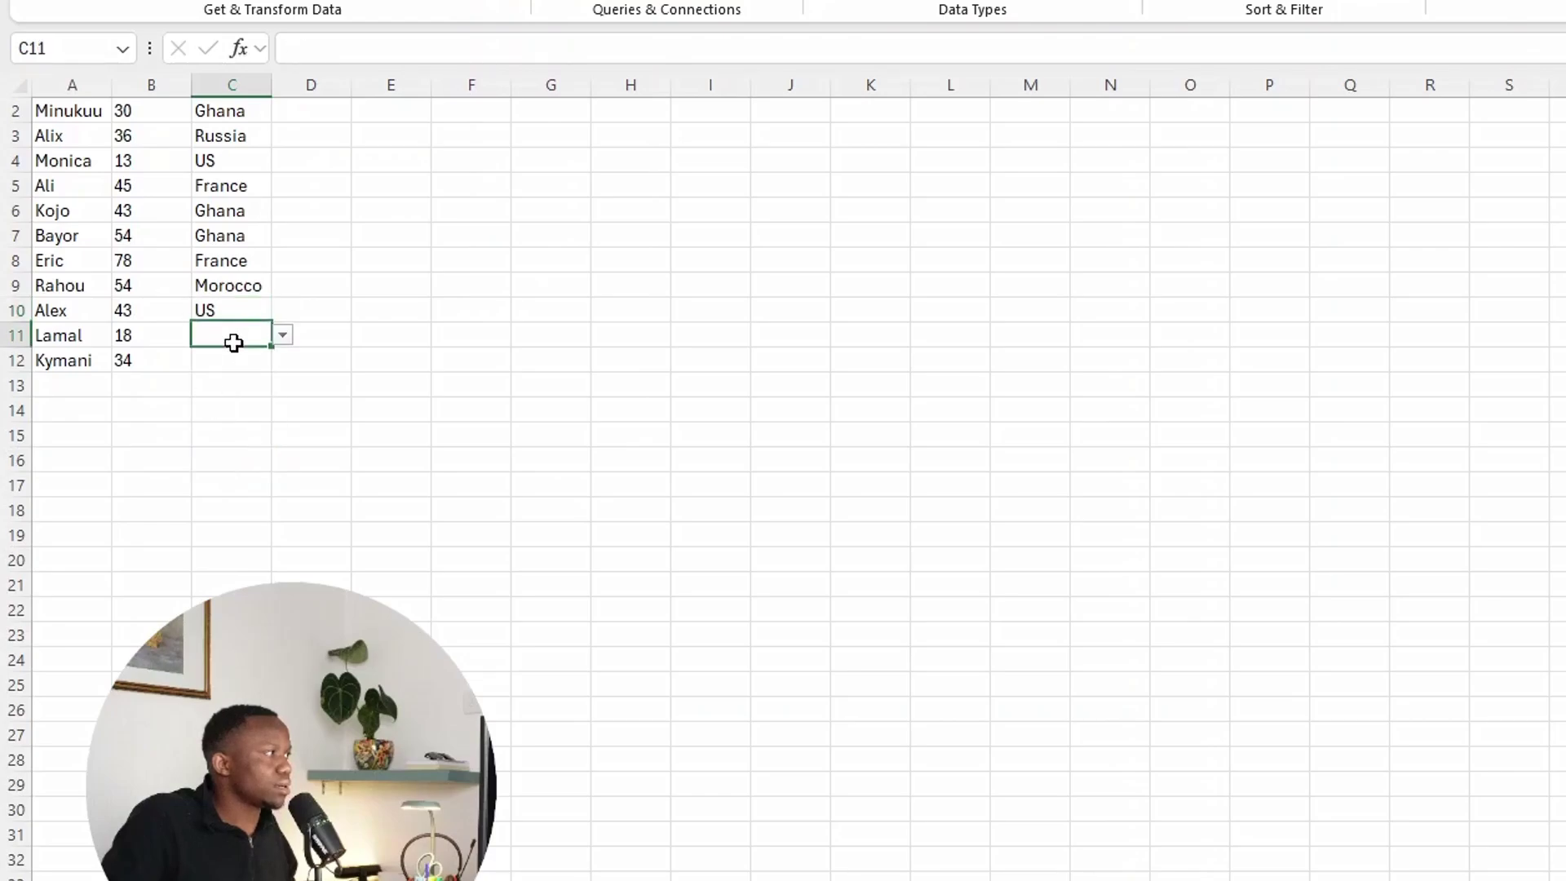
left_click(298, 336)
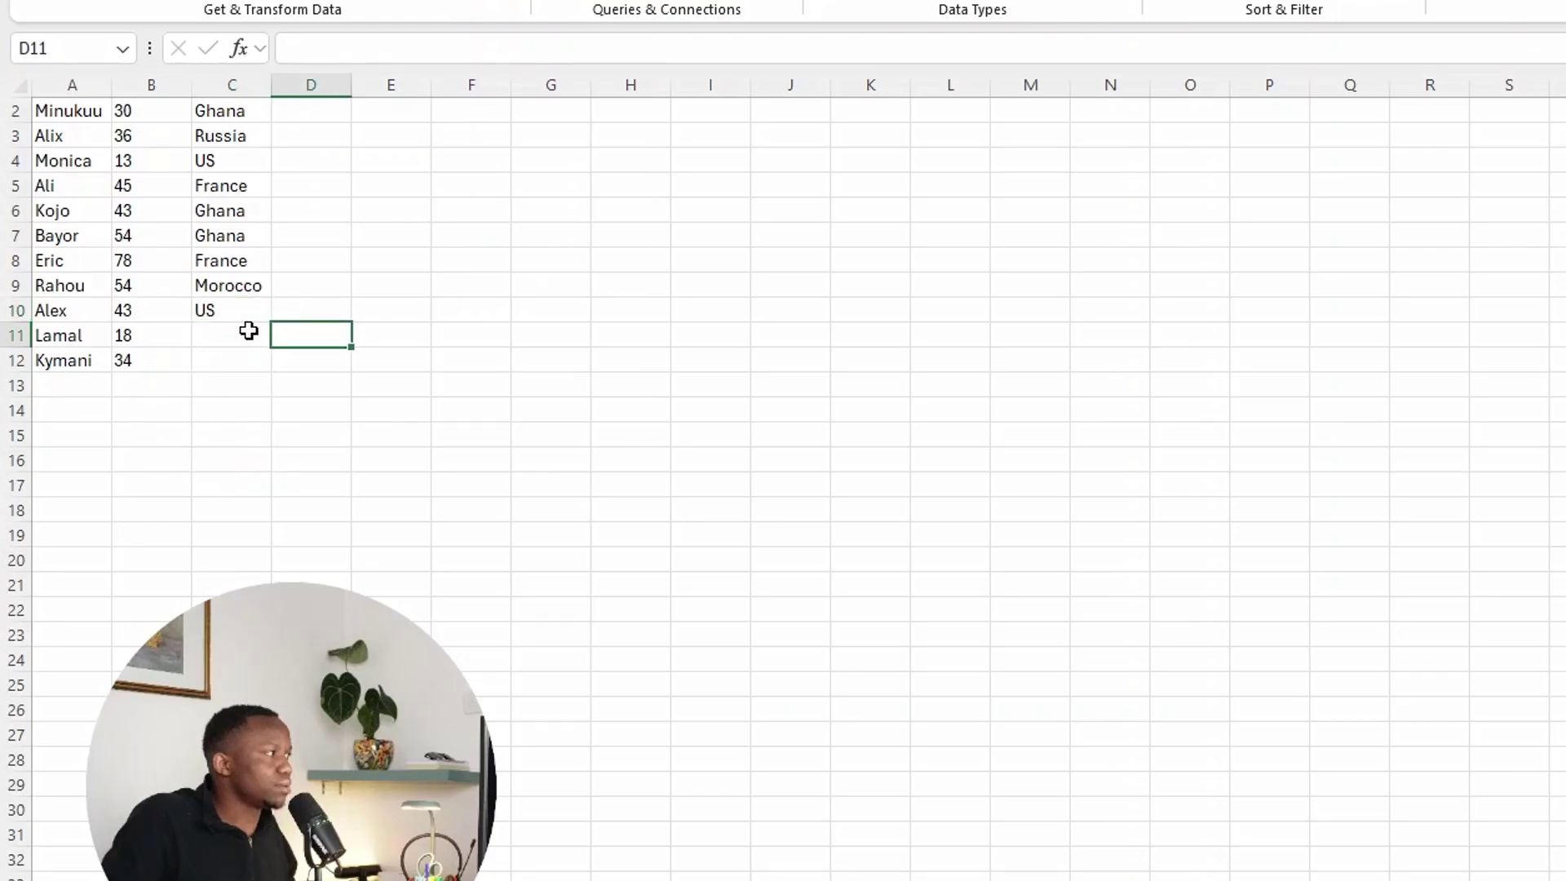
left_click(245, 333)
left_click(281, 336)
left_click(238, 385)
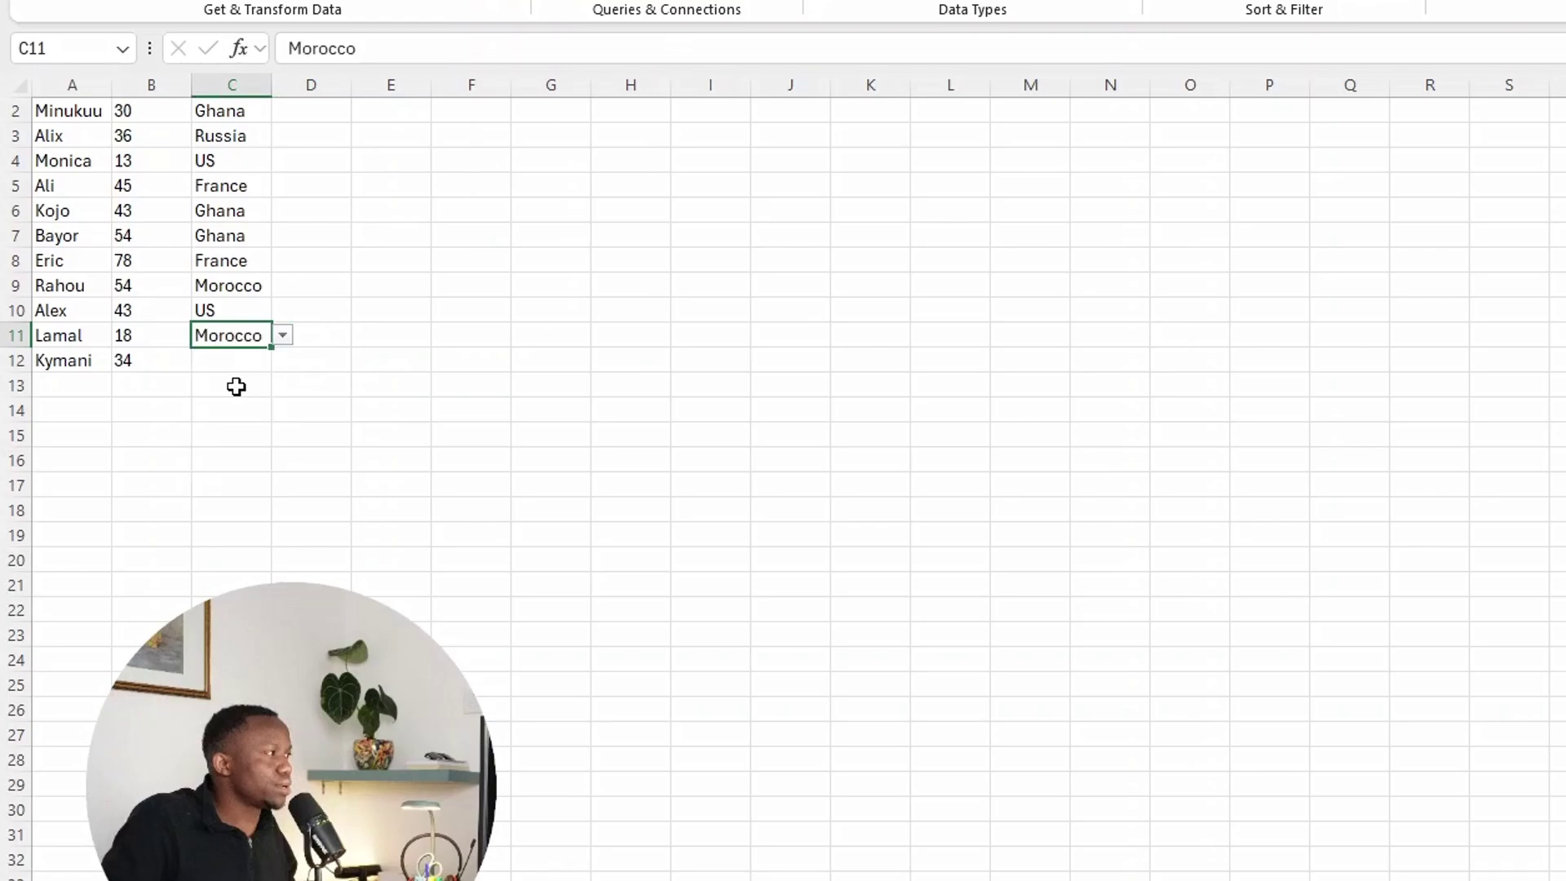
left_click(232, 361)
left_click(282, 361)
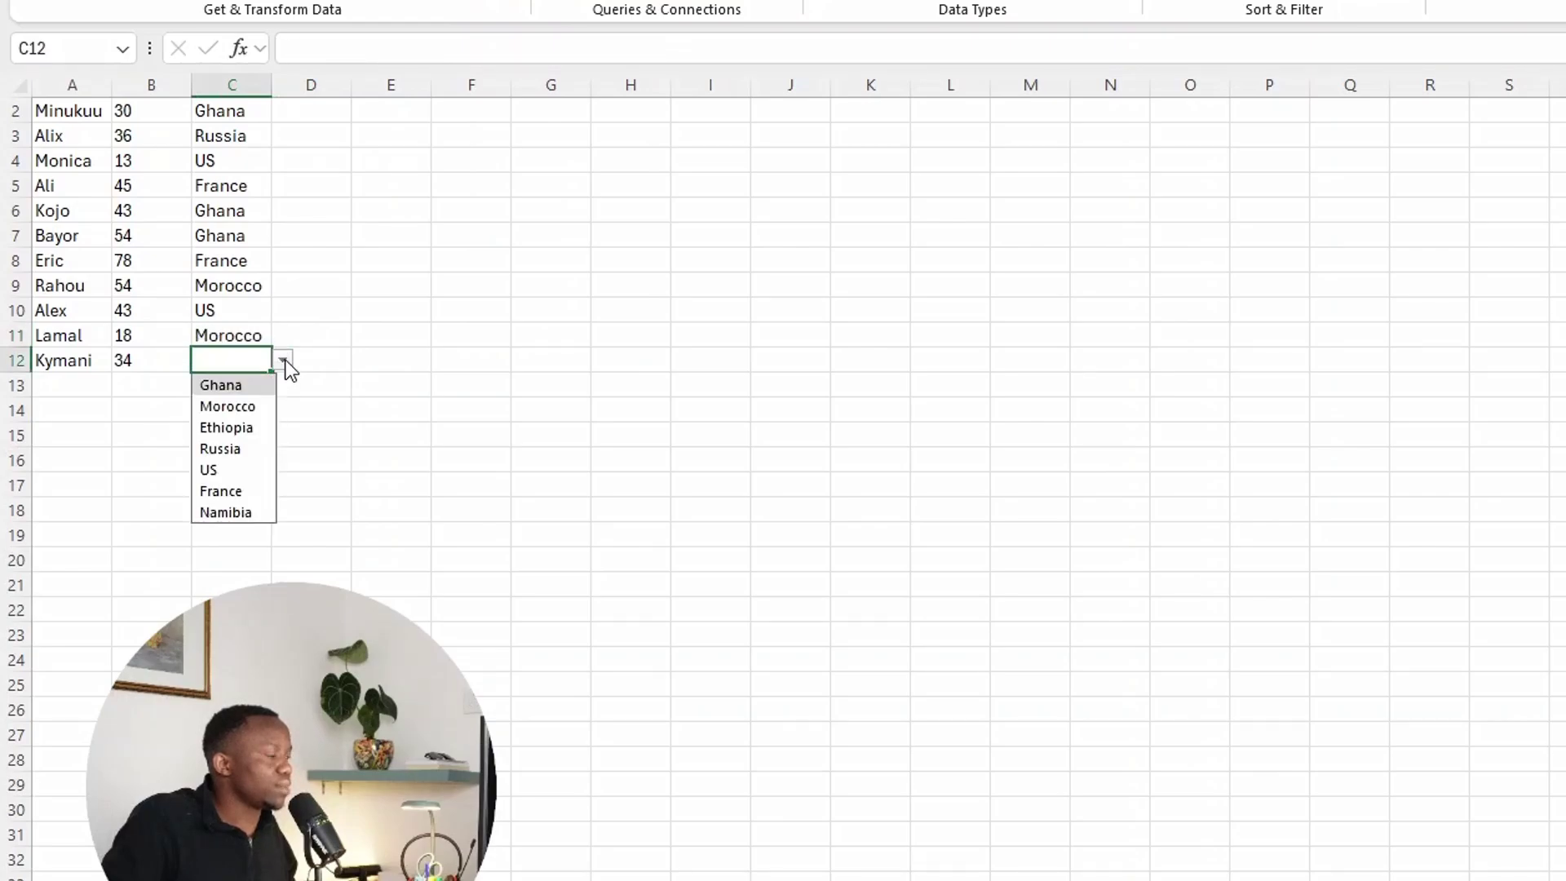
left_click(237, 428)
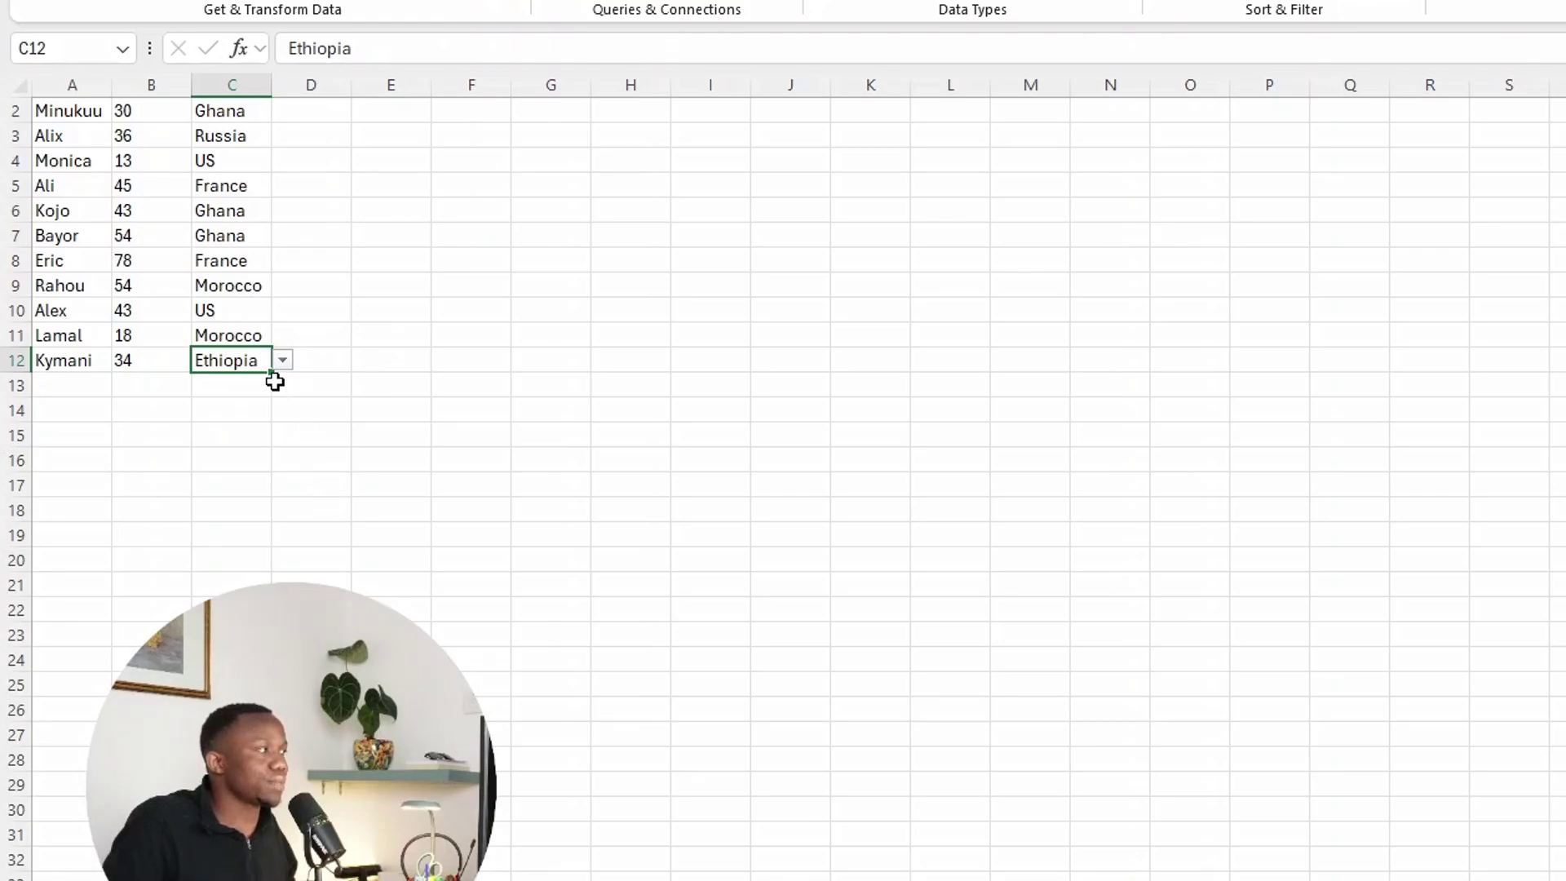
Step: Check that empty cell C16 and cell C11 also offer the country list
left_click(228, 457)
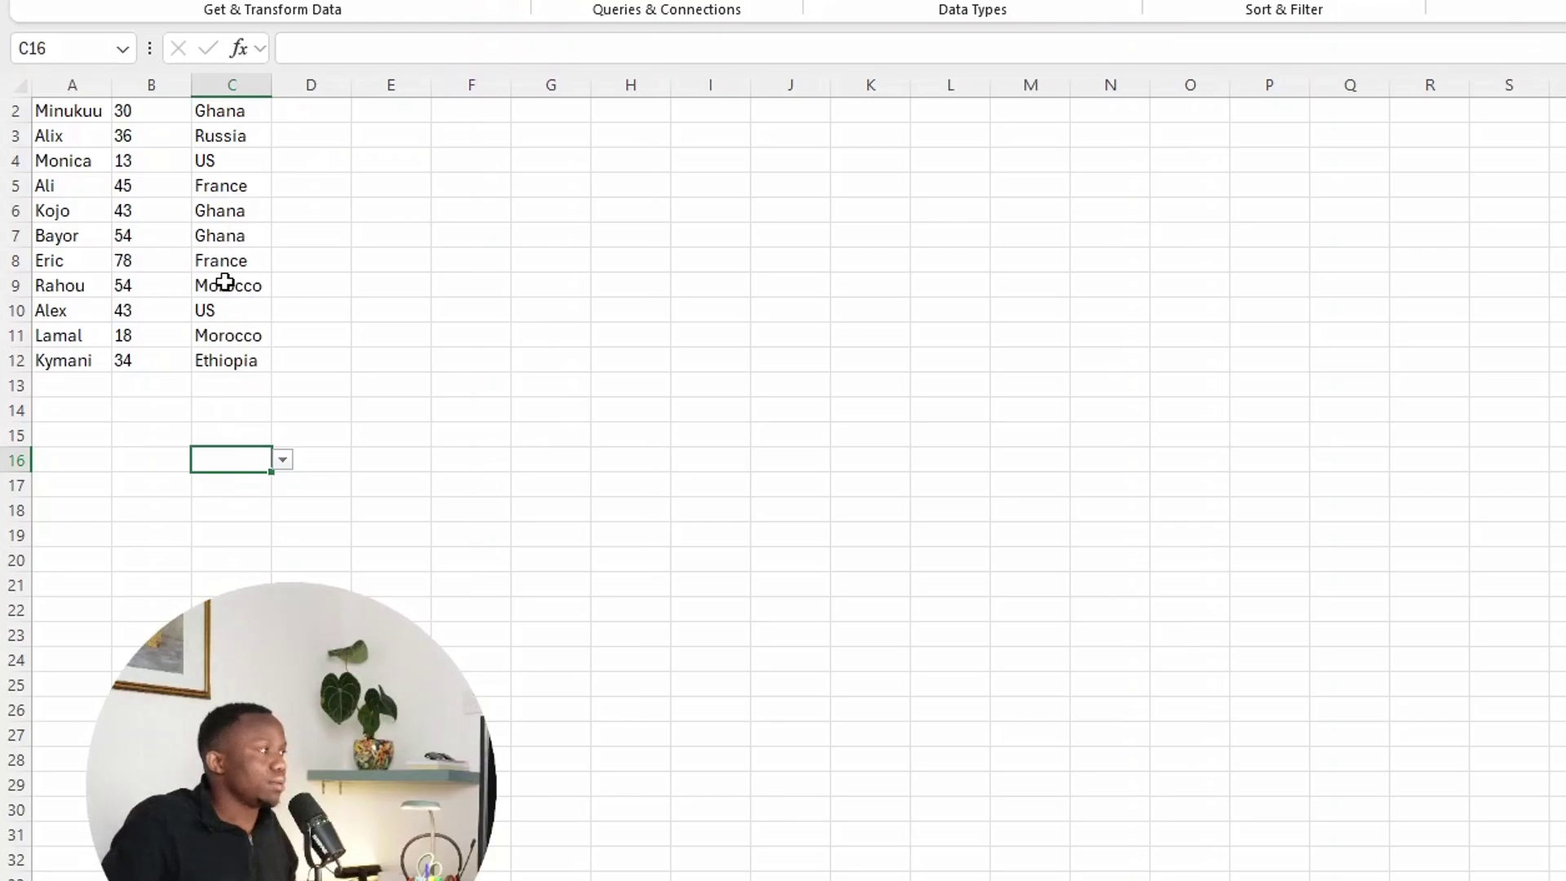
left_click_drag(257, 326, 245, 310)
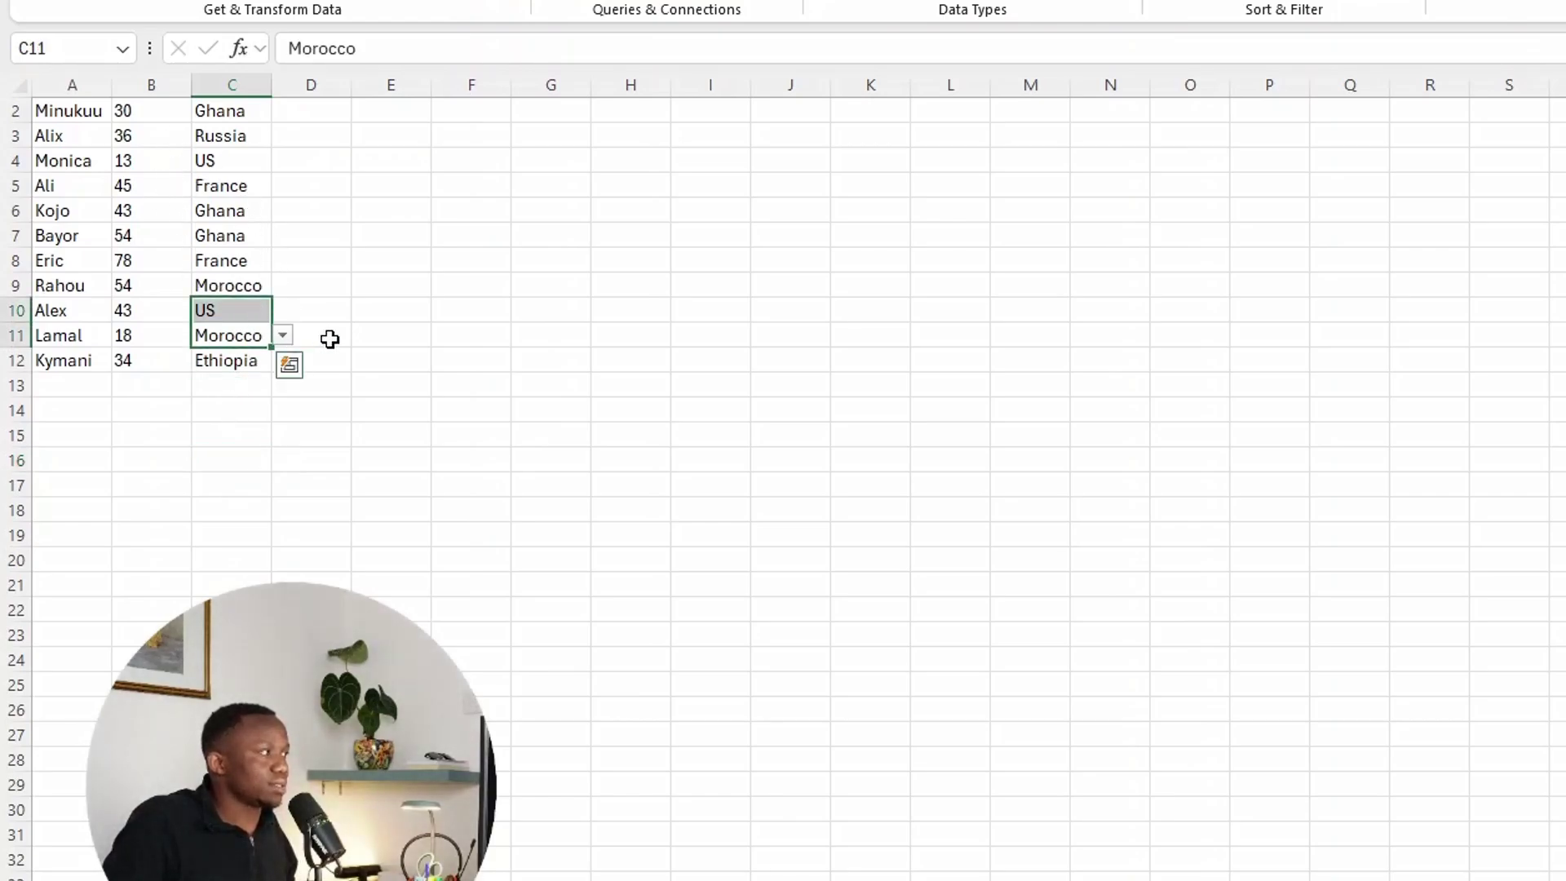
left_click(282, 335)
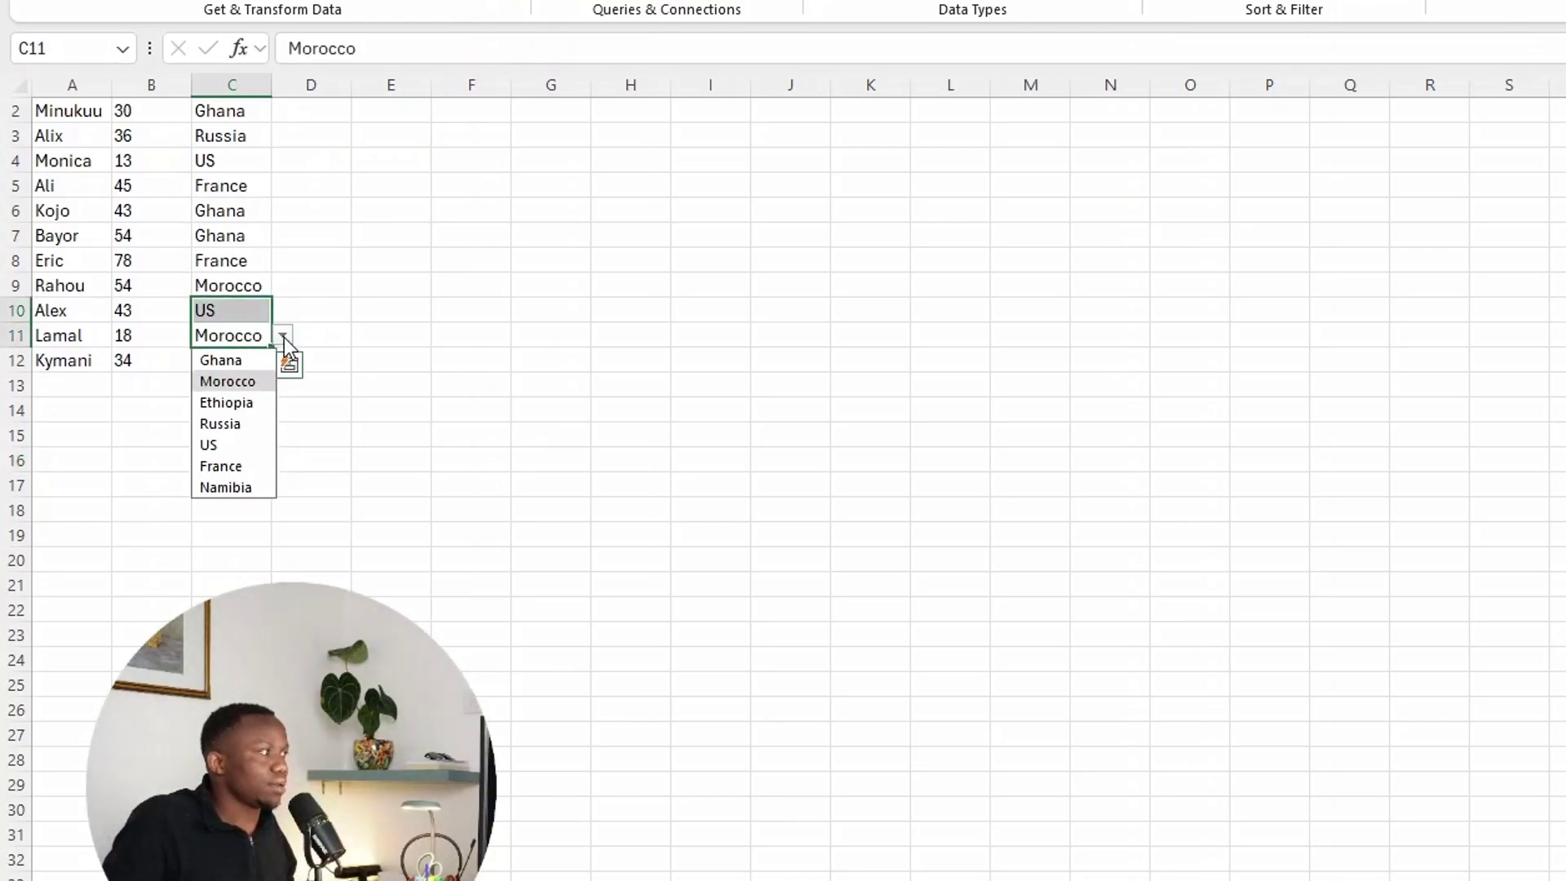
left_click(231, 561)
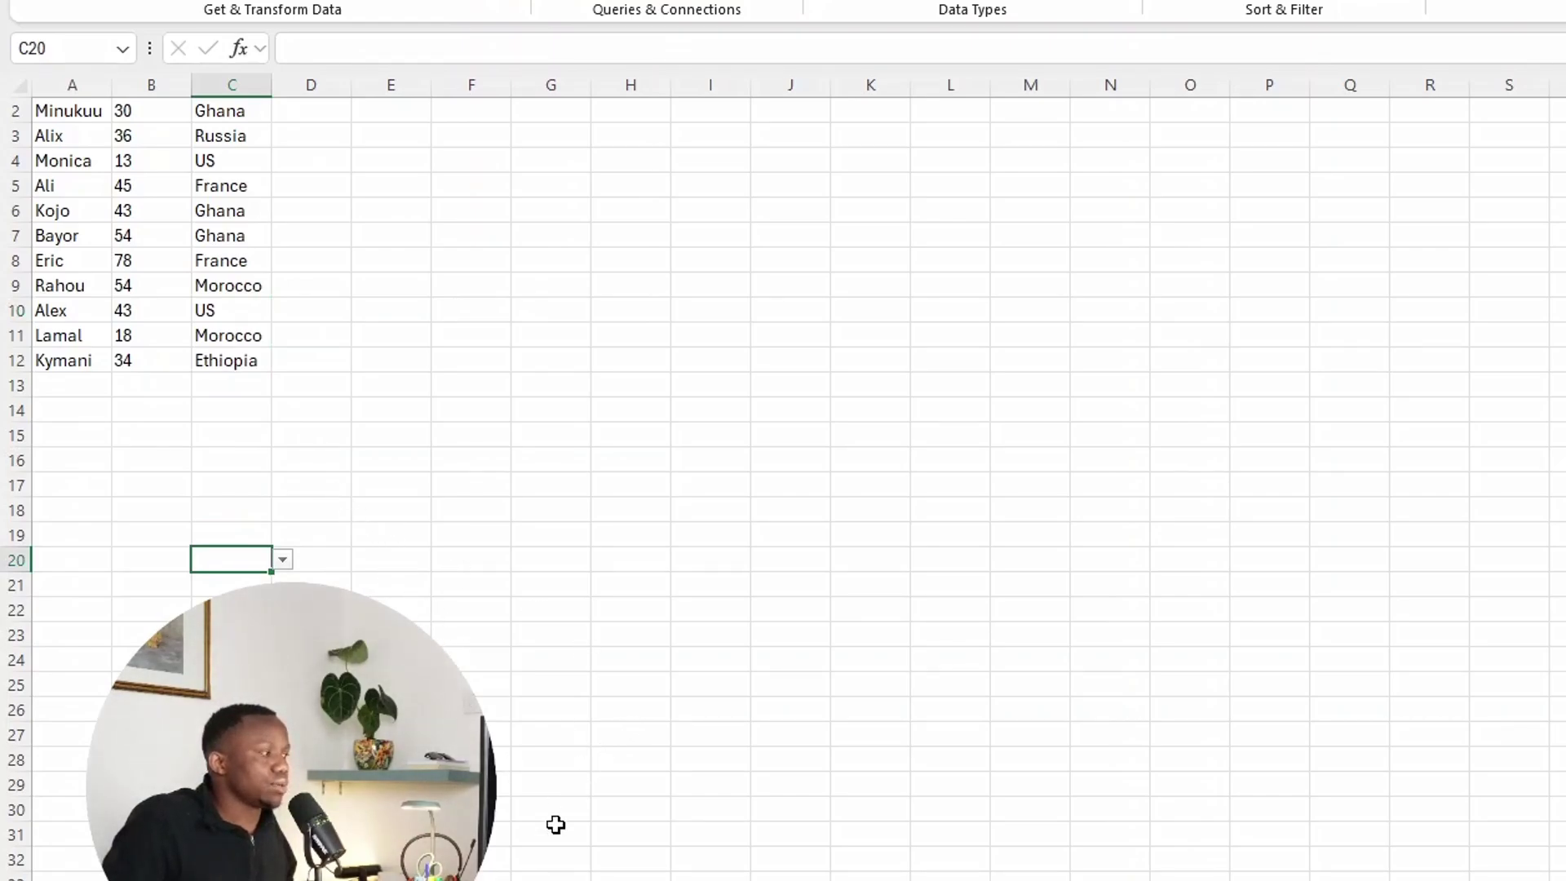
left_click(83, 384)
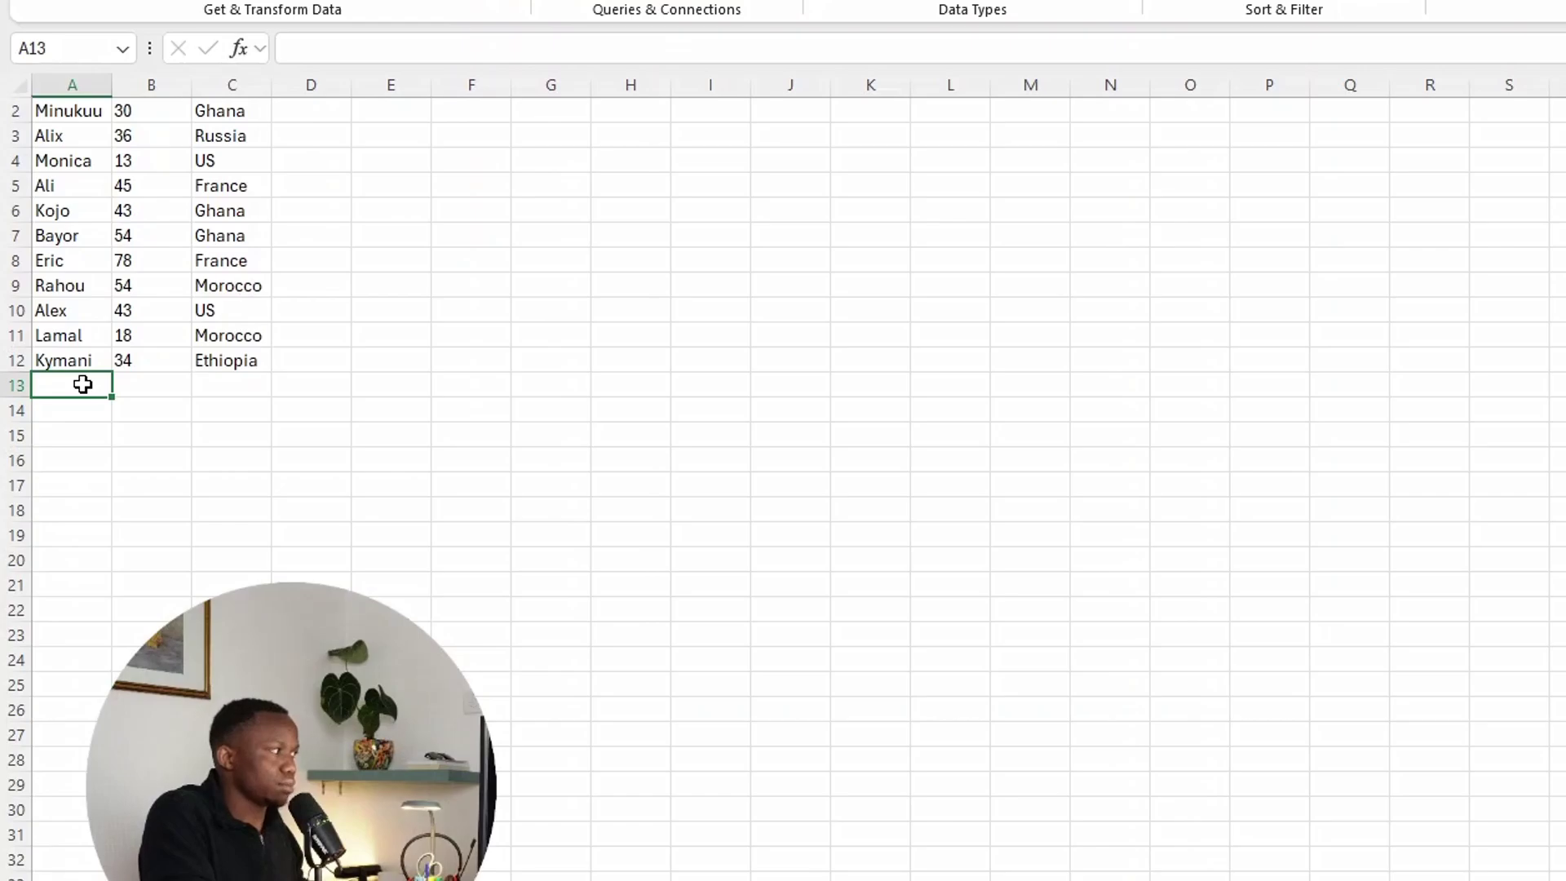
Step: Enter student Naa aged 34 in row 13, leaving C13's country blank
type("Bayor")
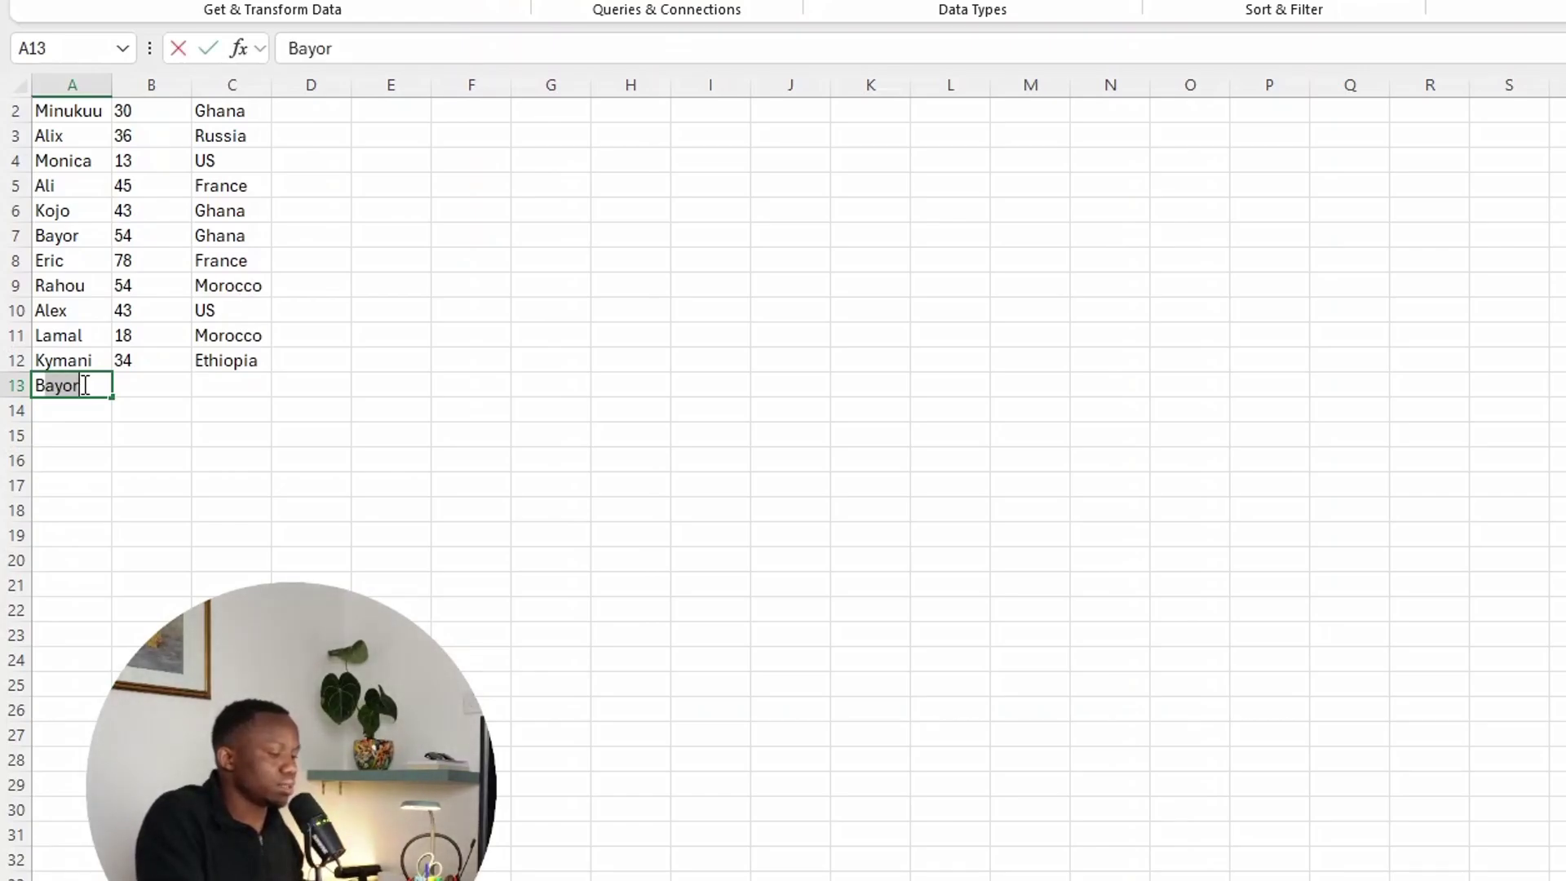
key("BackSpace")
key("BackSpace")
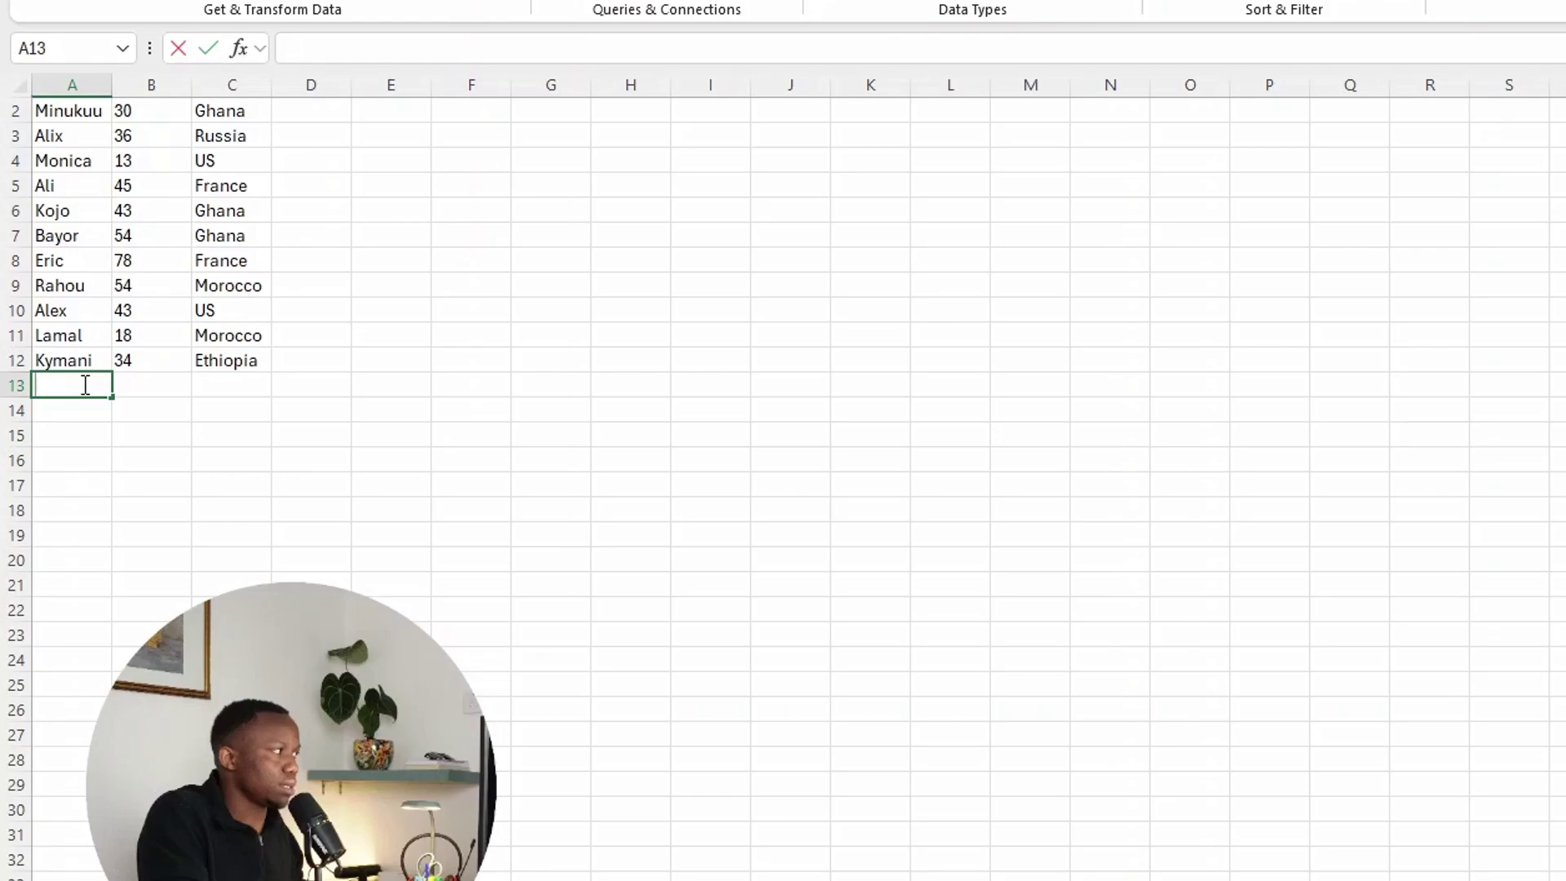
type("Na")
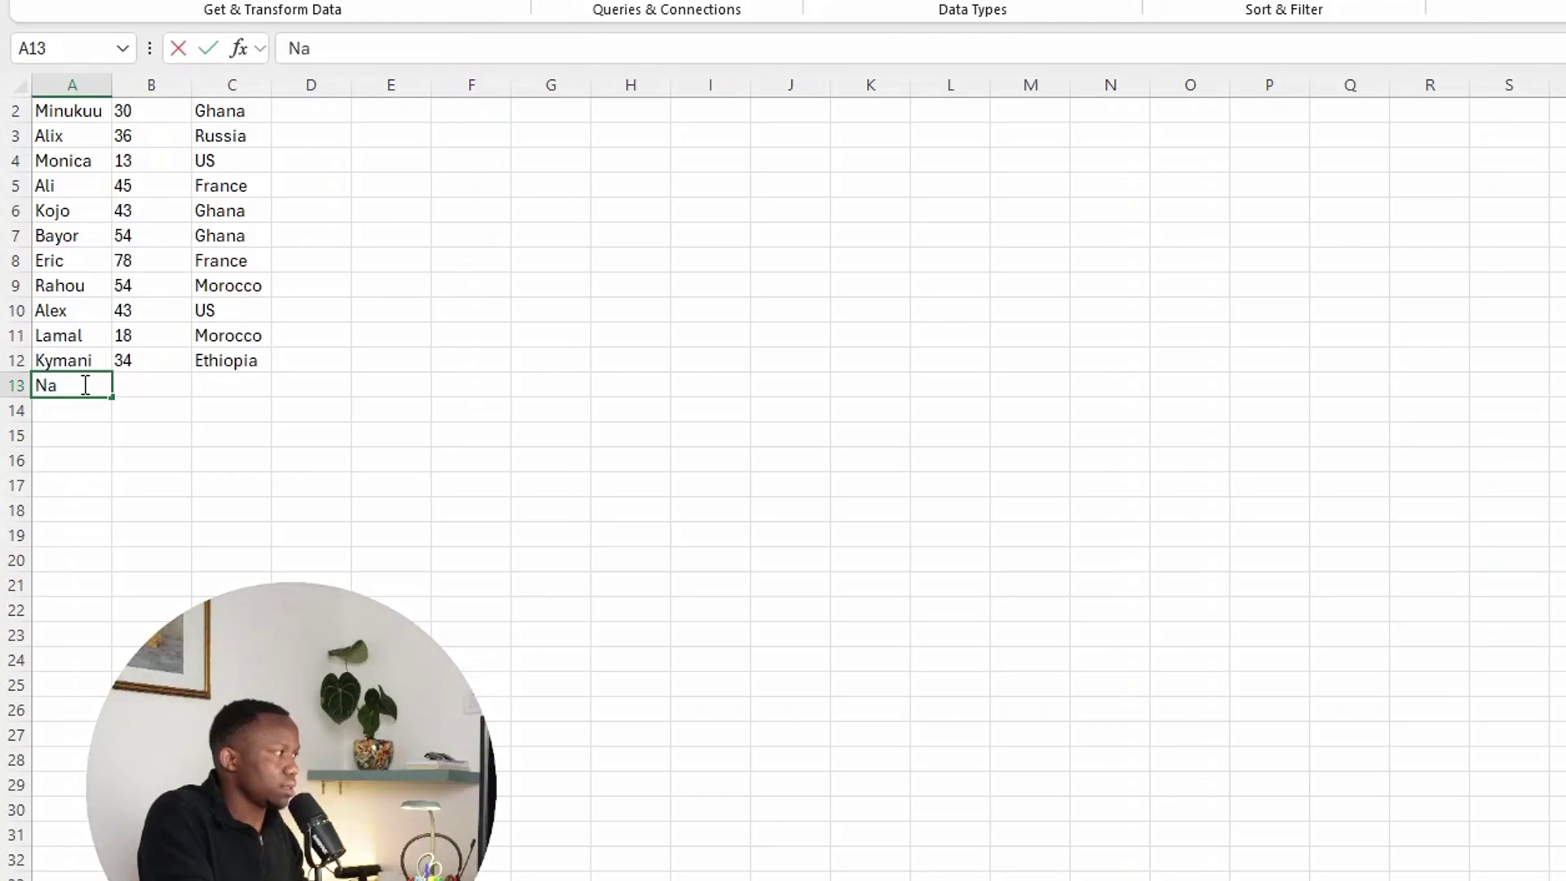
type("a")
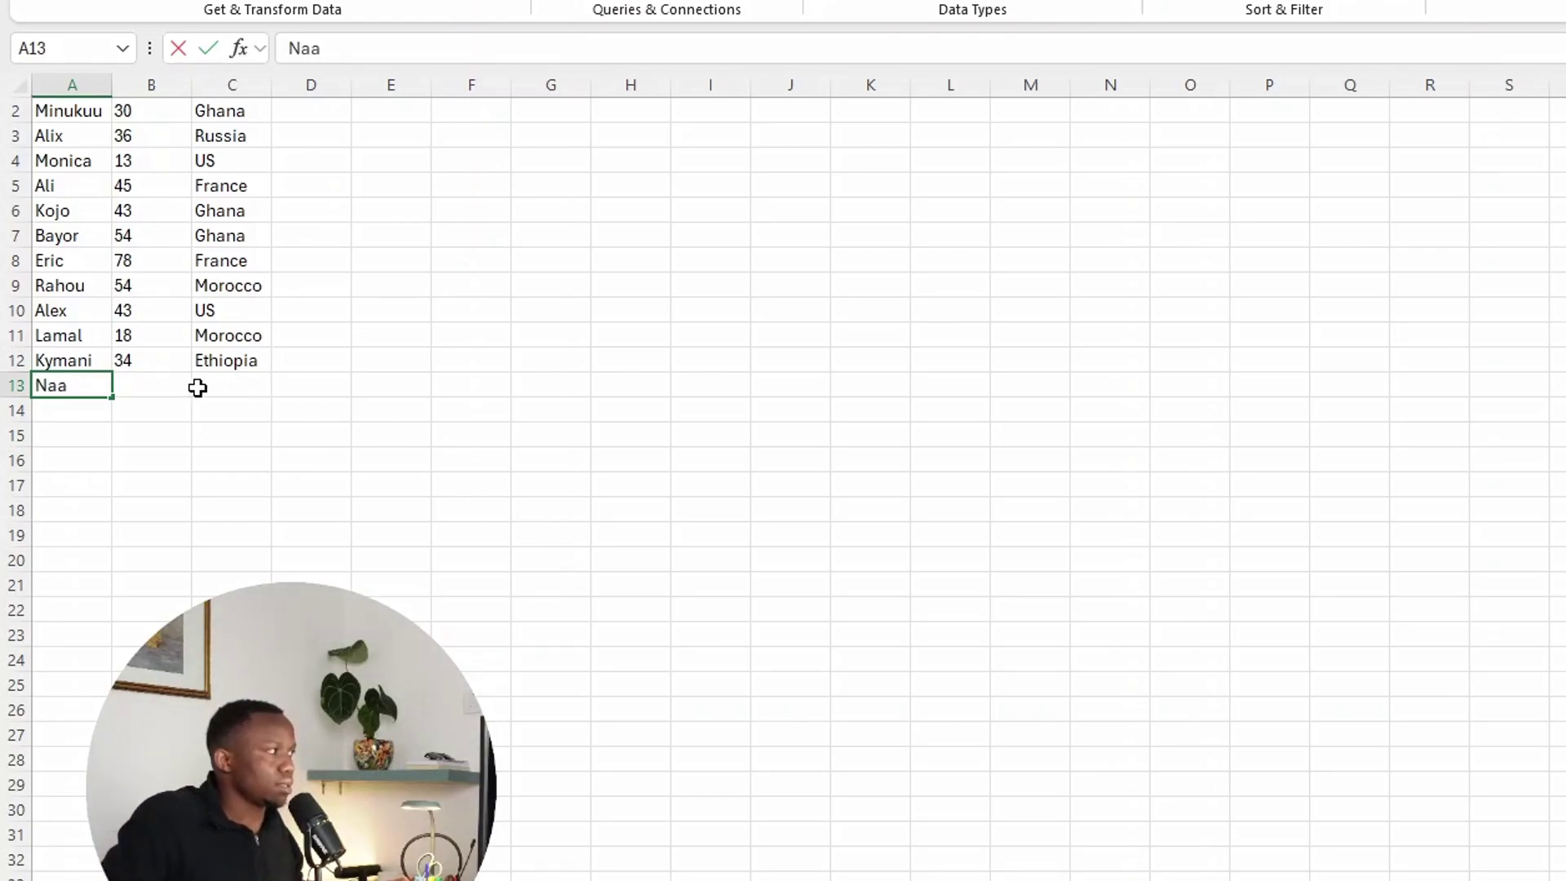
left_click(177, 394)
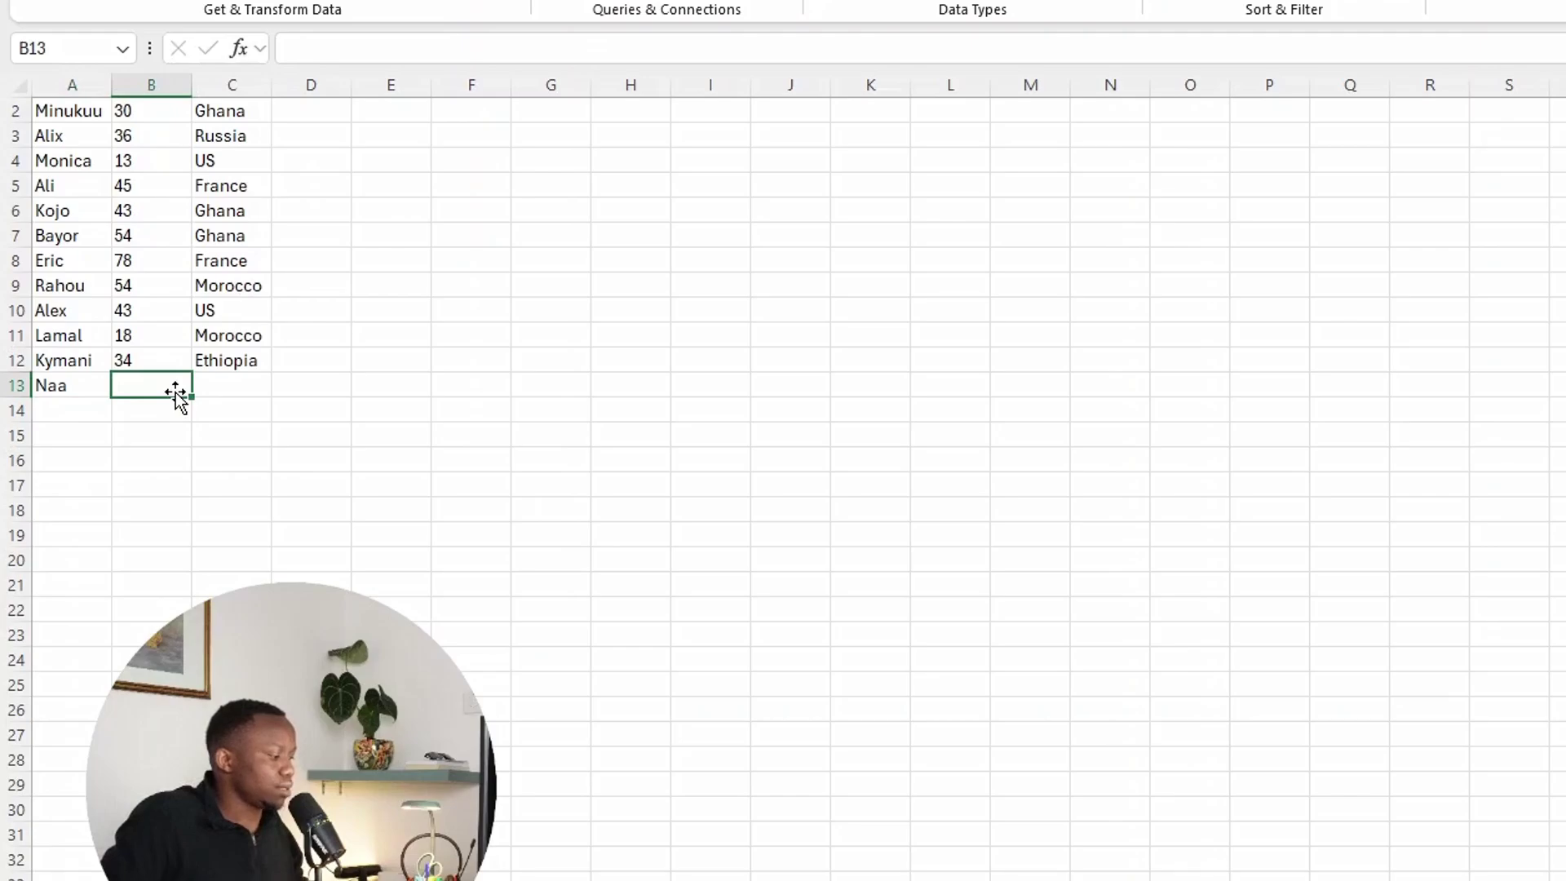
type("34")
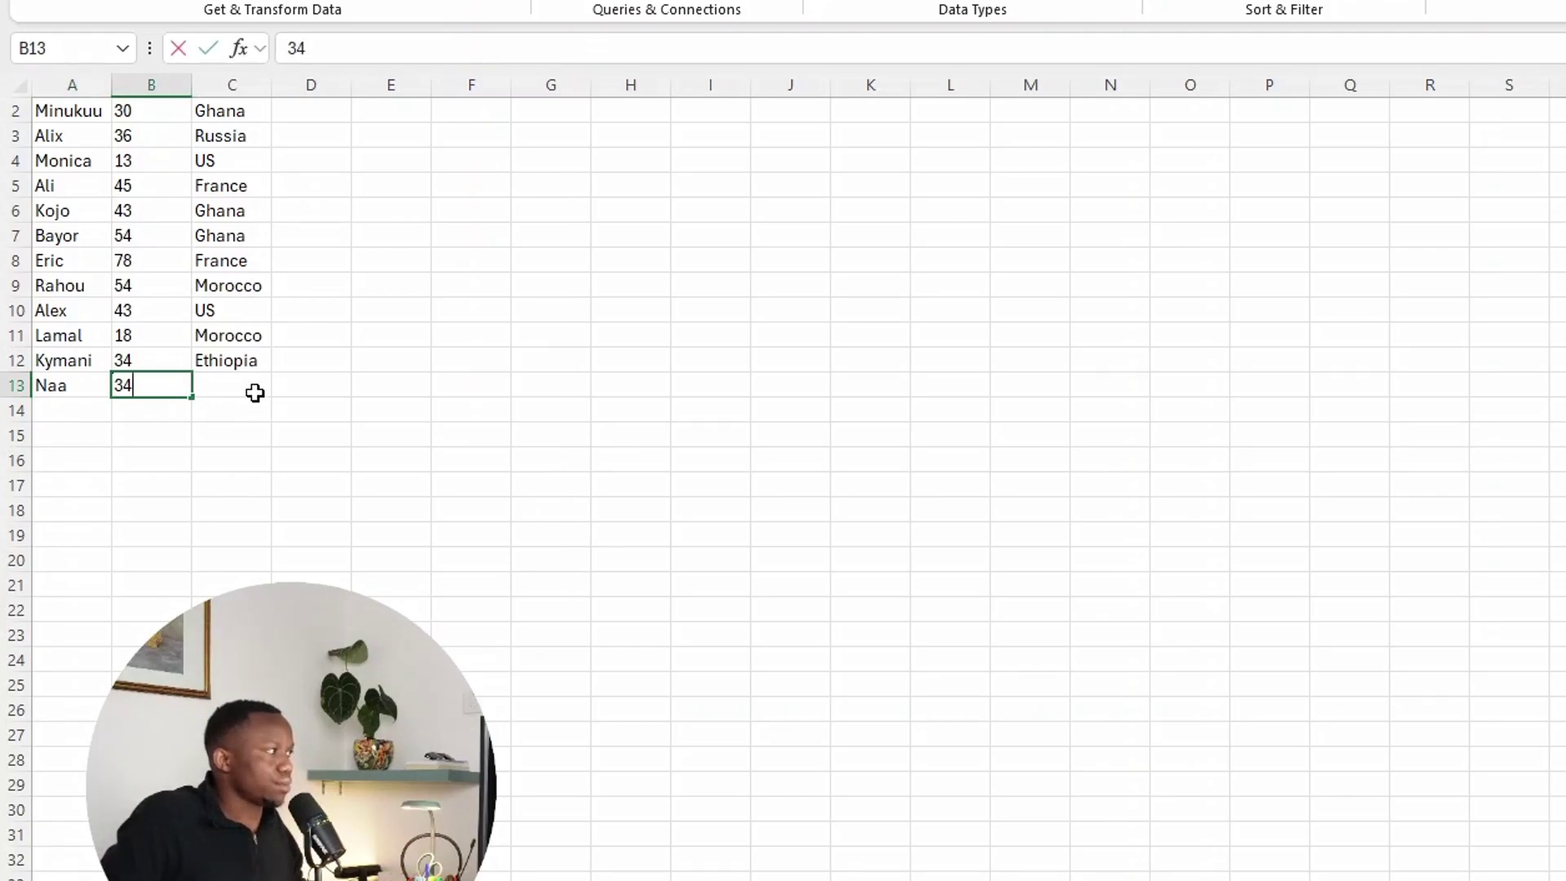
left_click(253, 390)
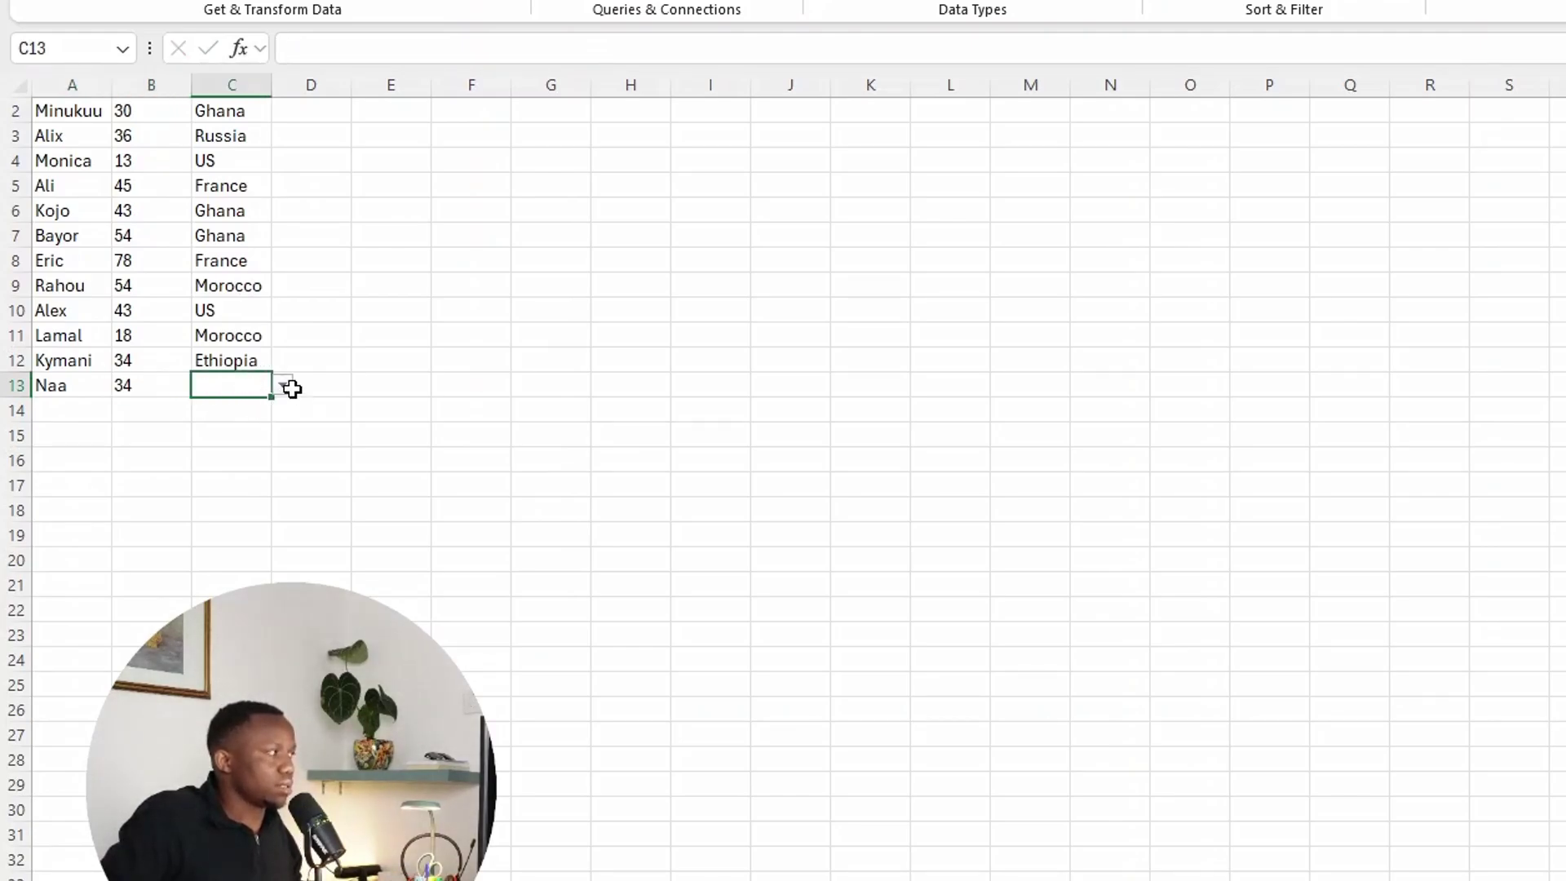
left_click(283, 385)
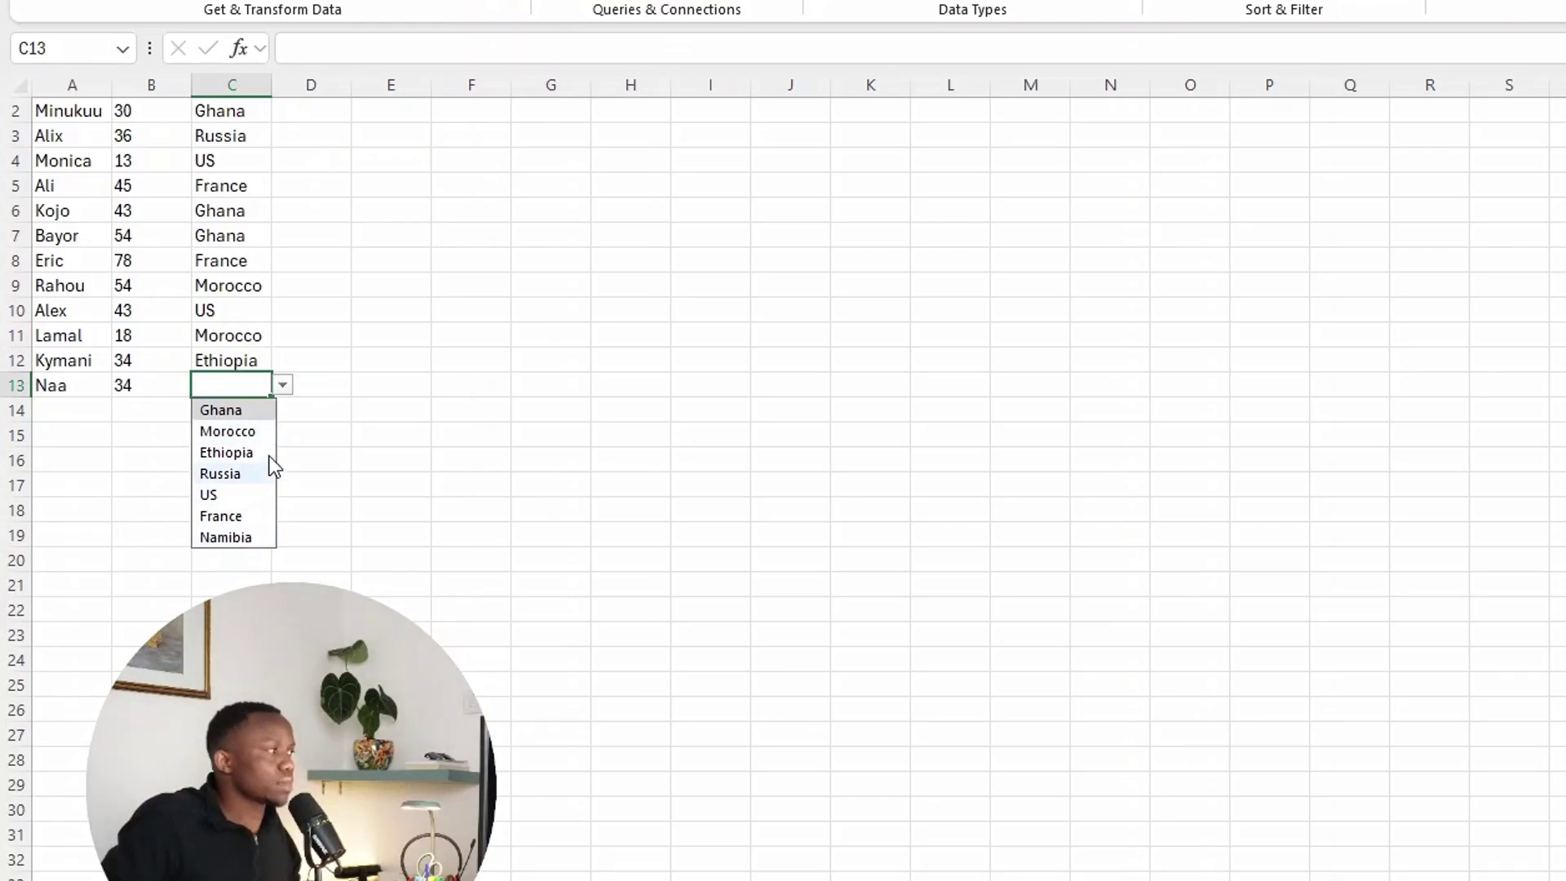
left_click(232, 735)
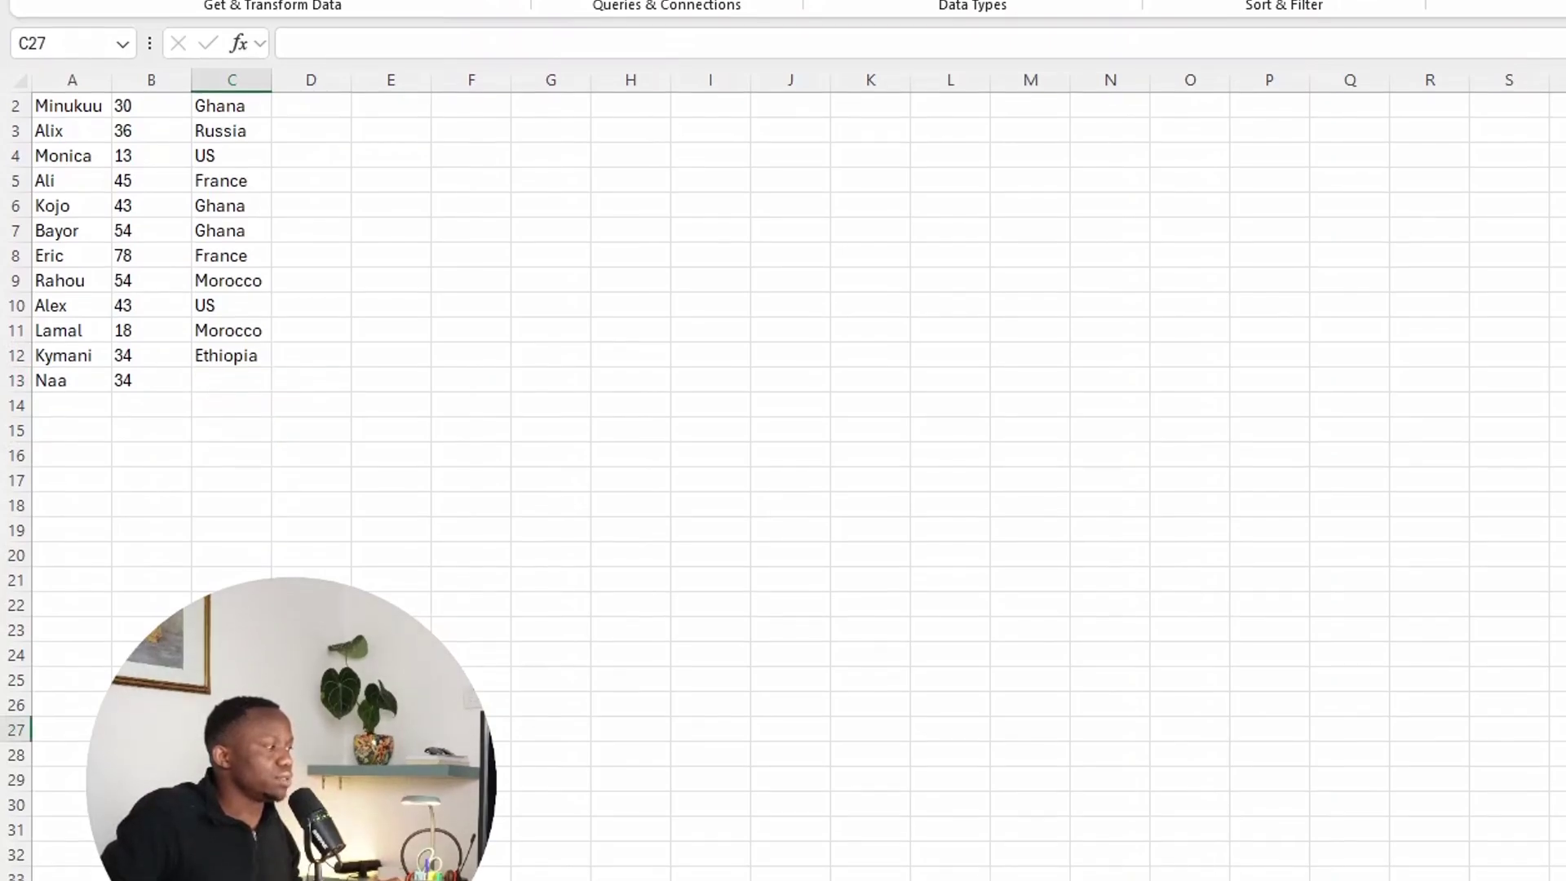
Step: Add Burkina in cell A8 of the List of countries sheet
left_click(318, 851)
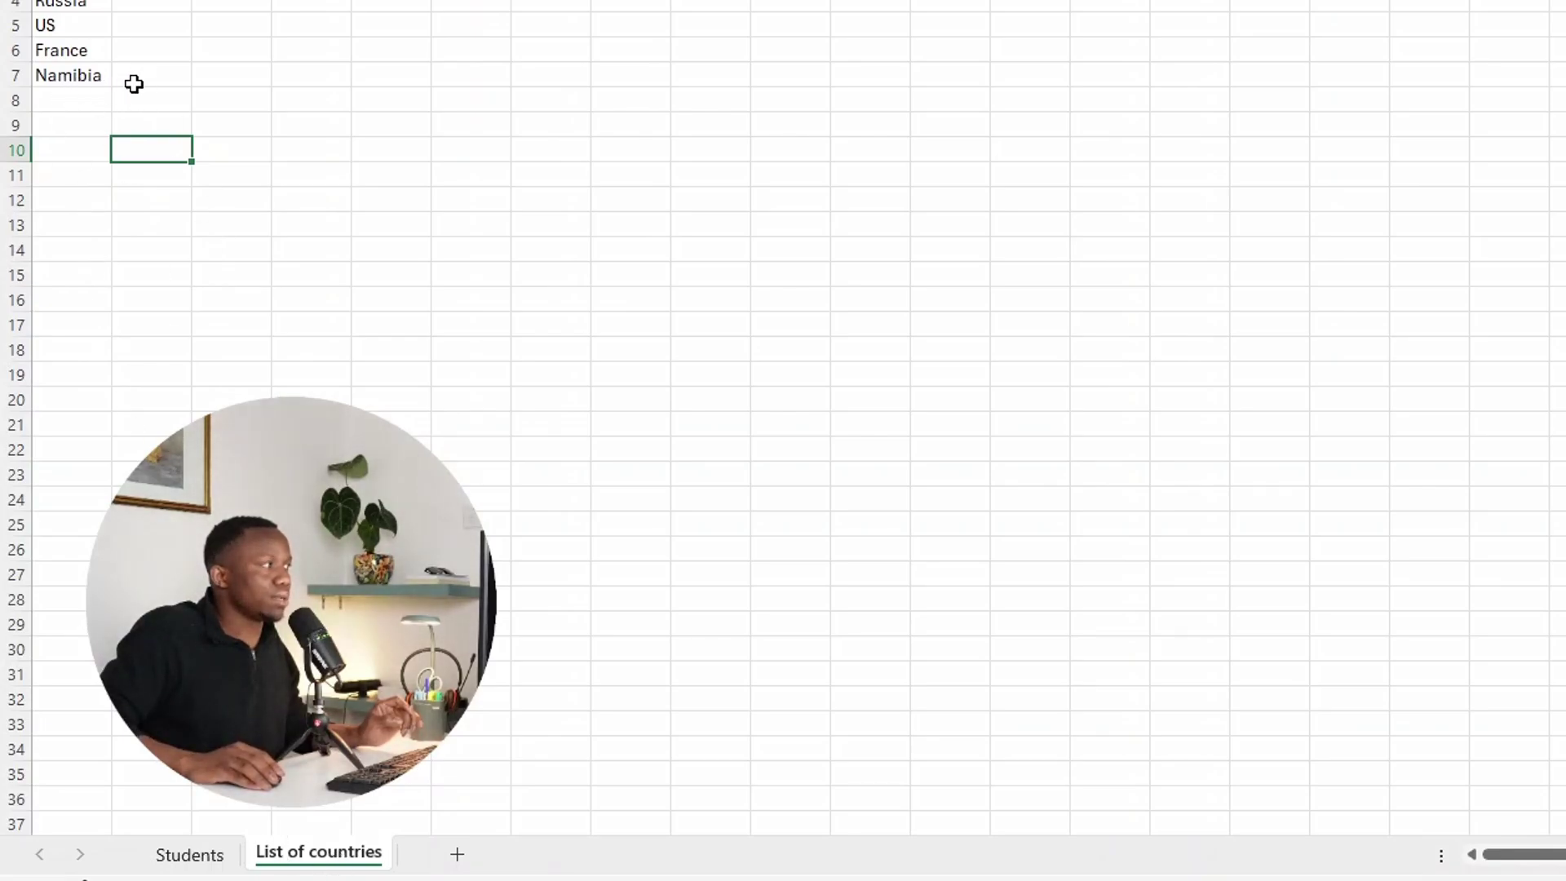
left_click(68, 99)
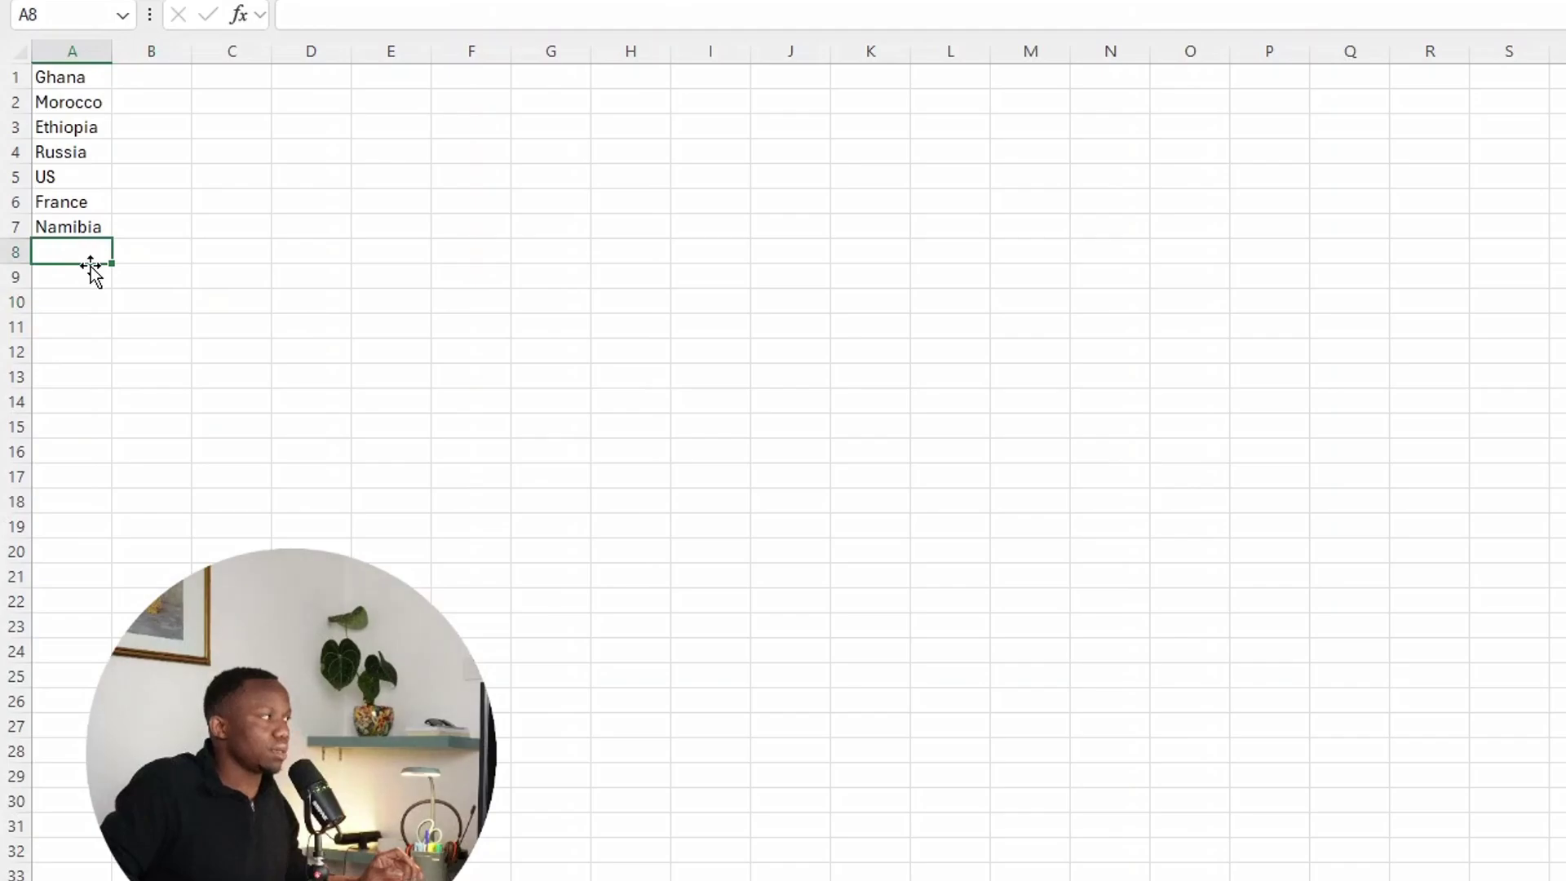
key("F2")
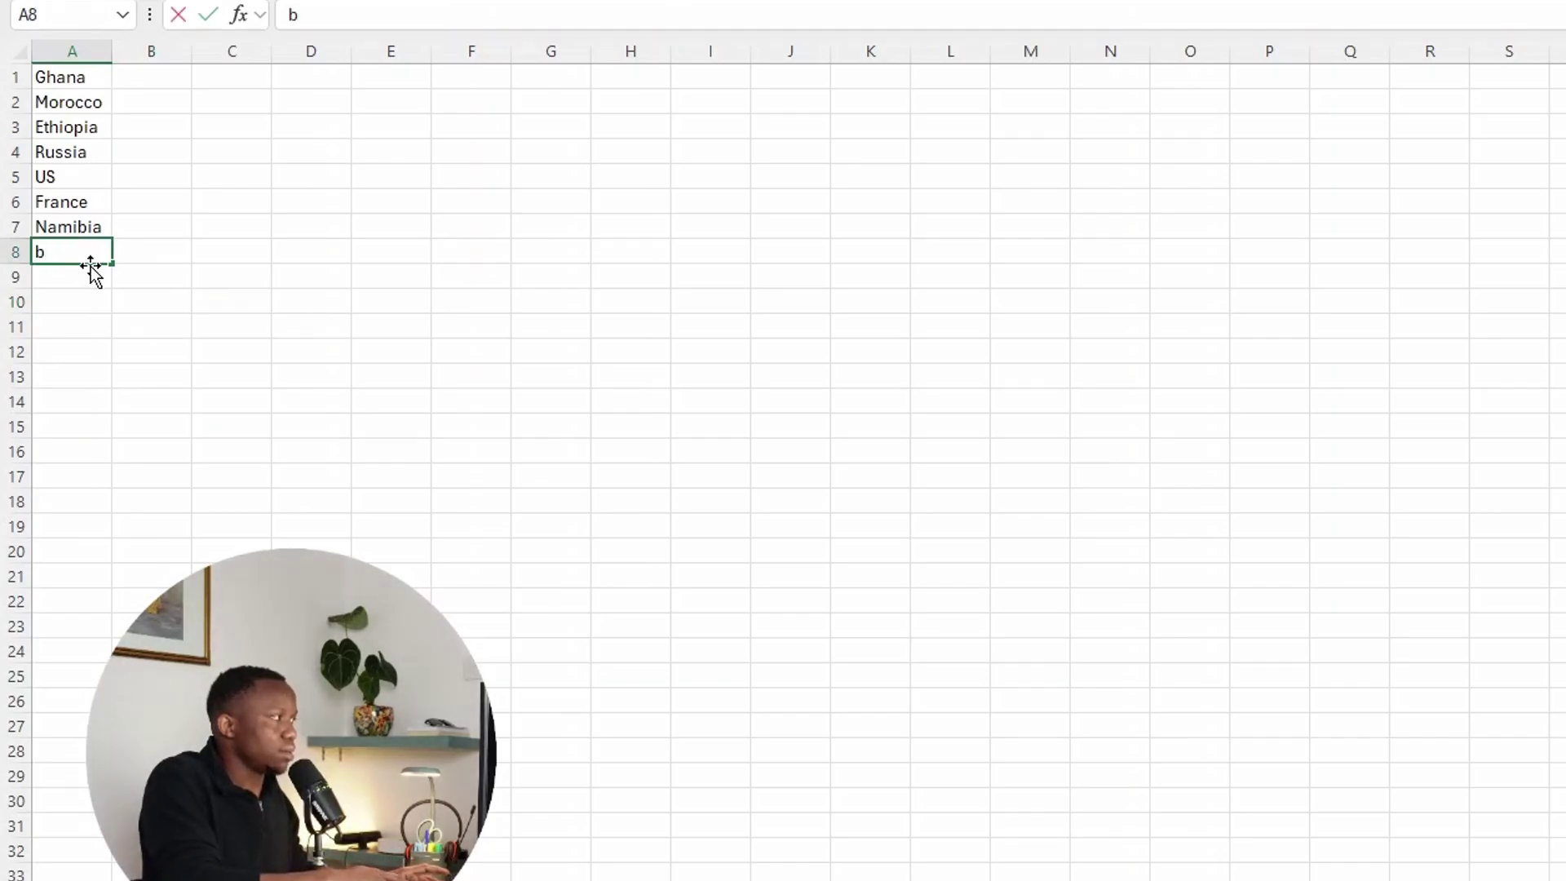
type("b")
key("BackSpace")
type("Bu")
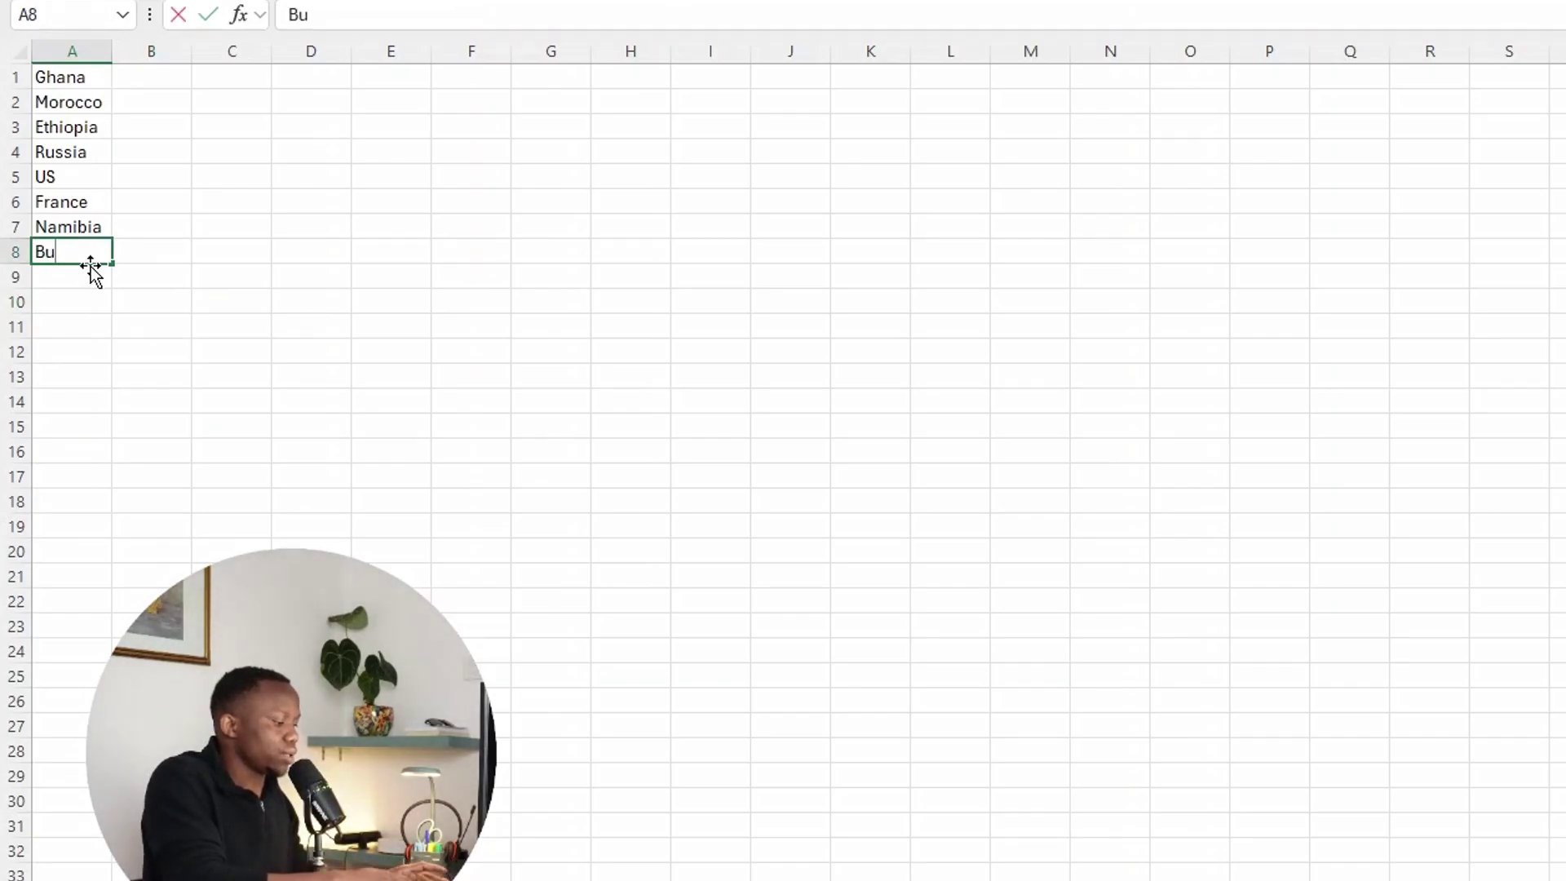
type("rkina")
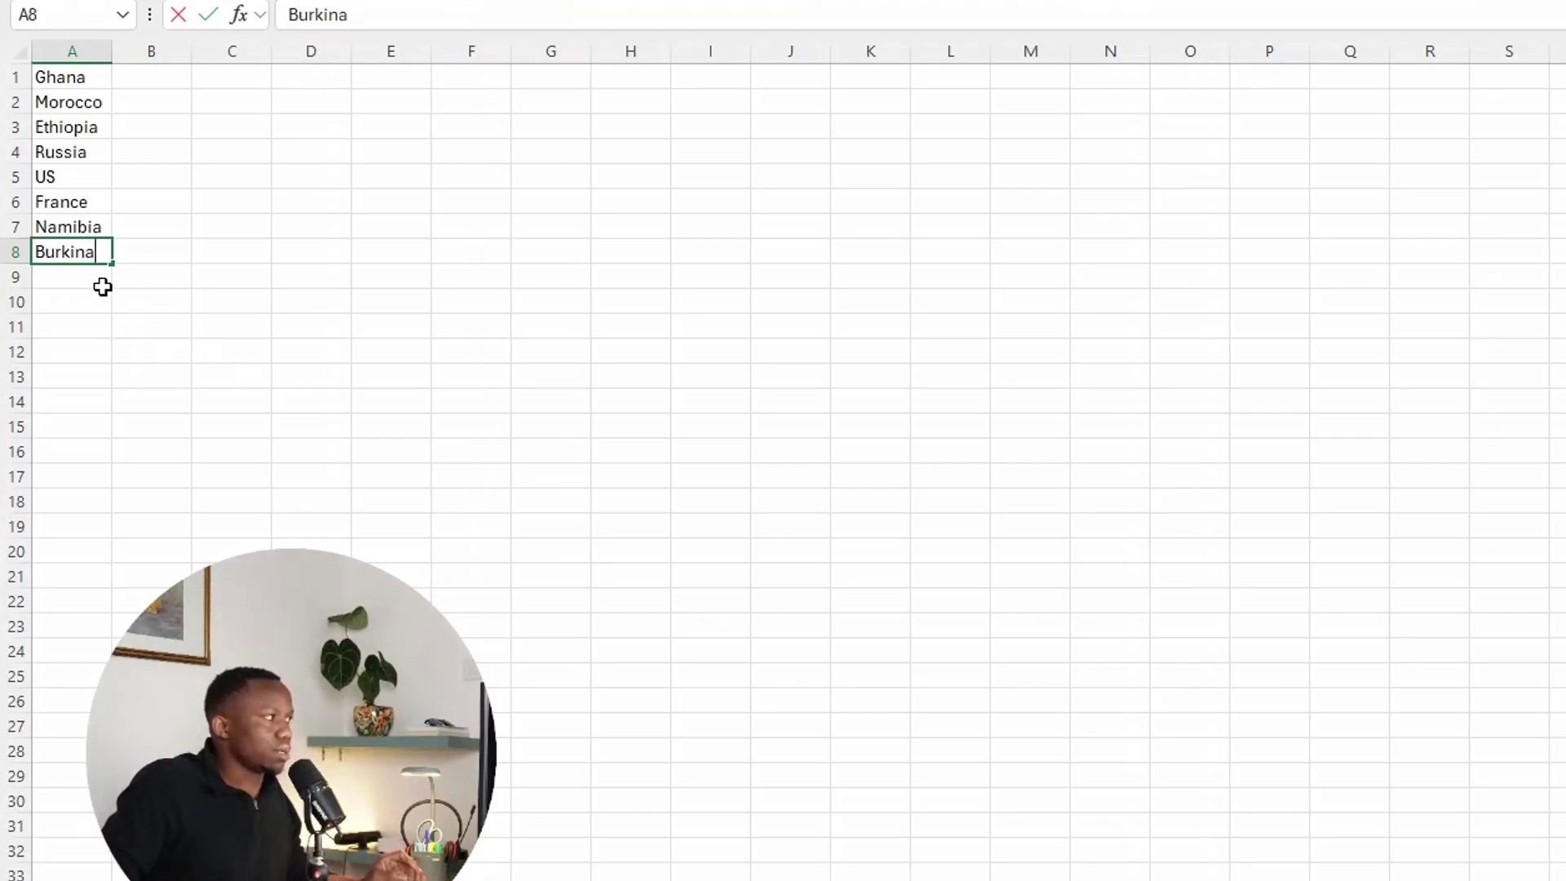
left_click(81, 300)
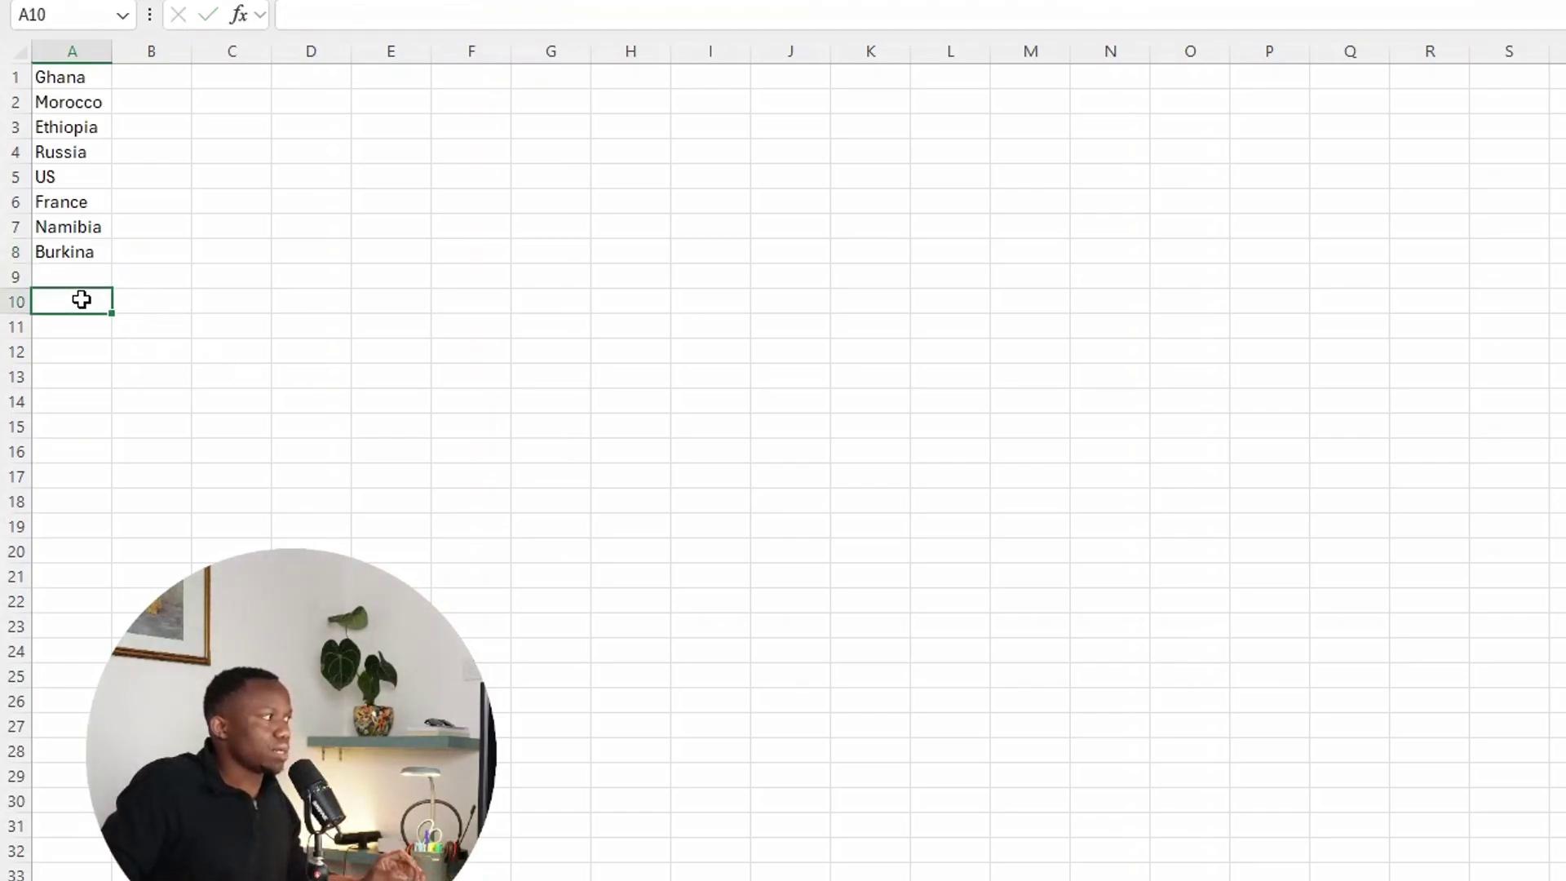
left_click(93, 253)
key("ctrl+shift+Up")
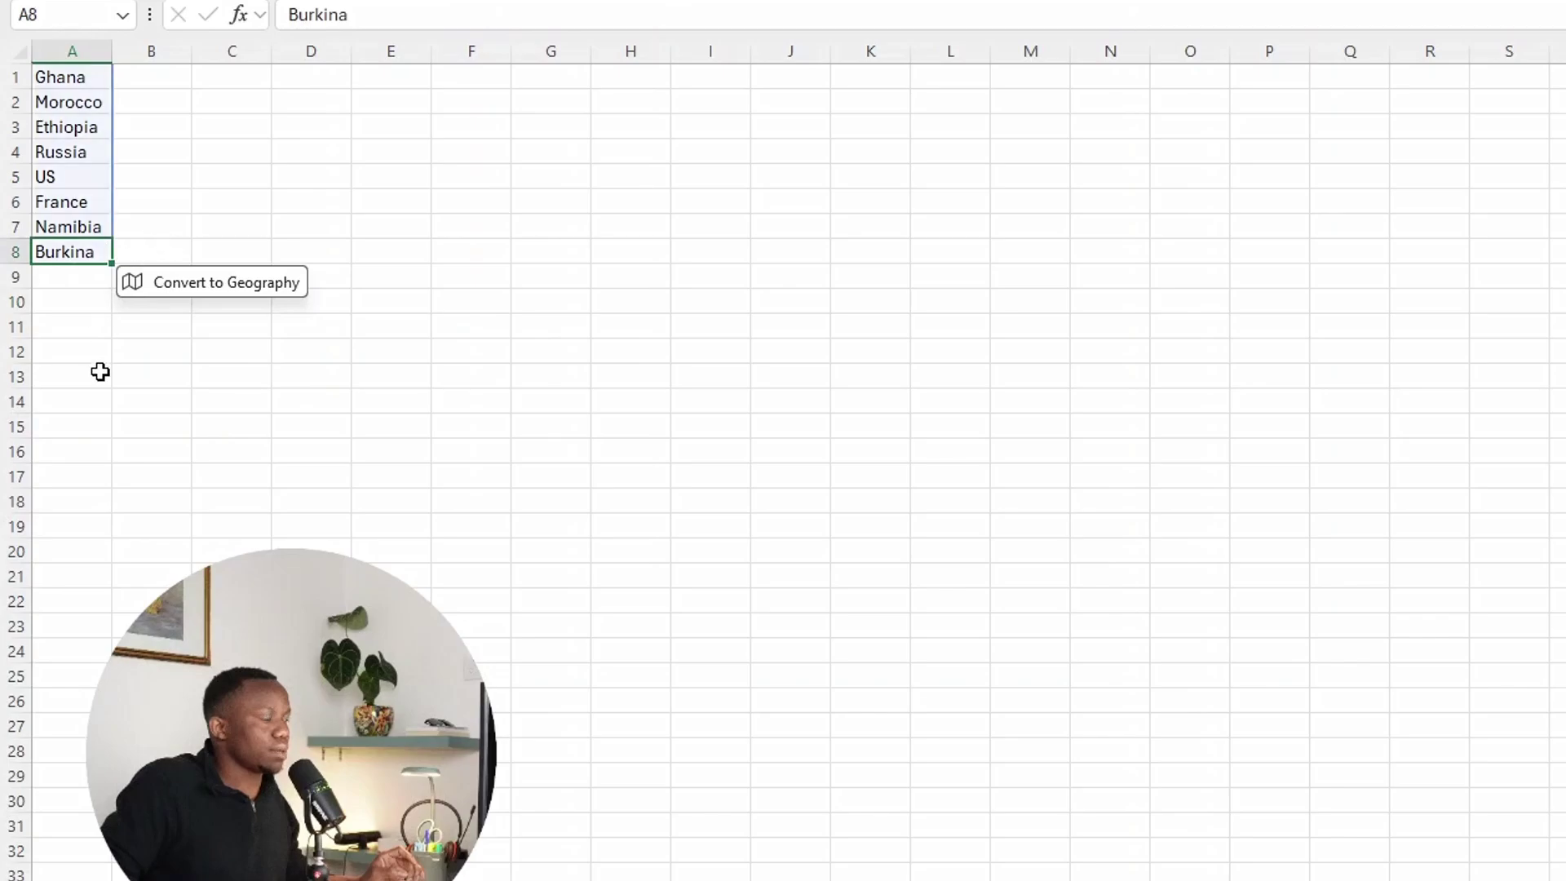
Step: Confirm C13's dropdown on Students still lists only the original seven countries
left_click(203, 858)
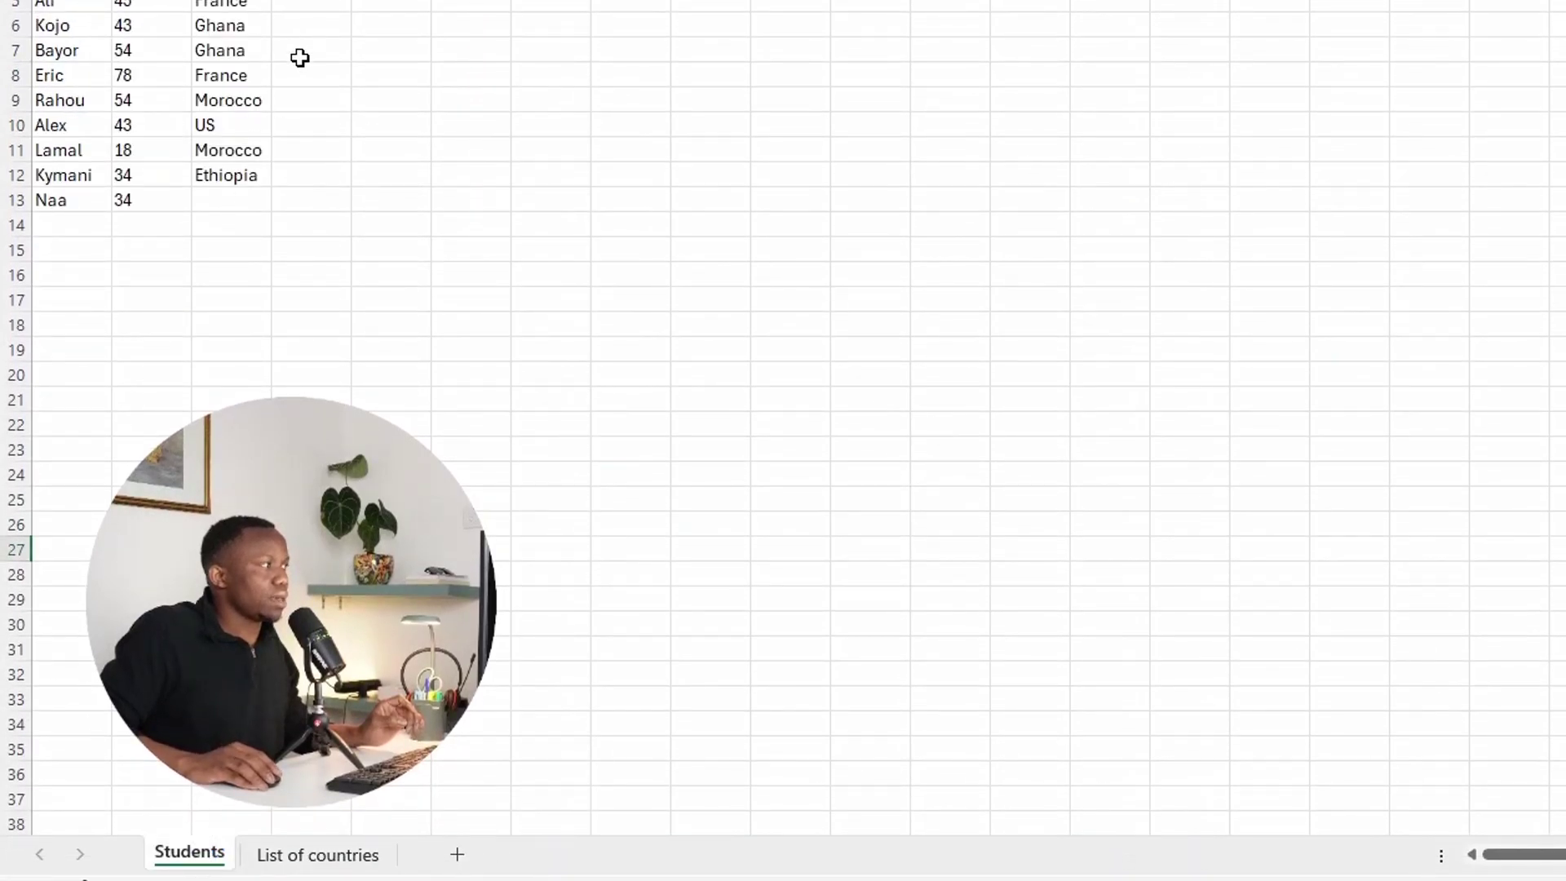
left_click(244, 198)
left_click(281, 202)
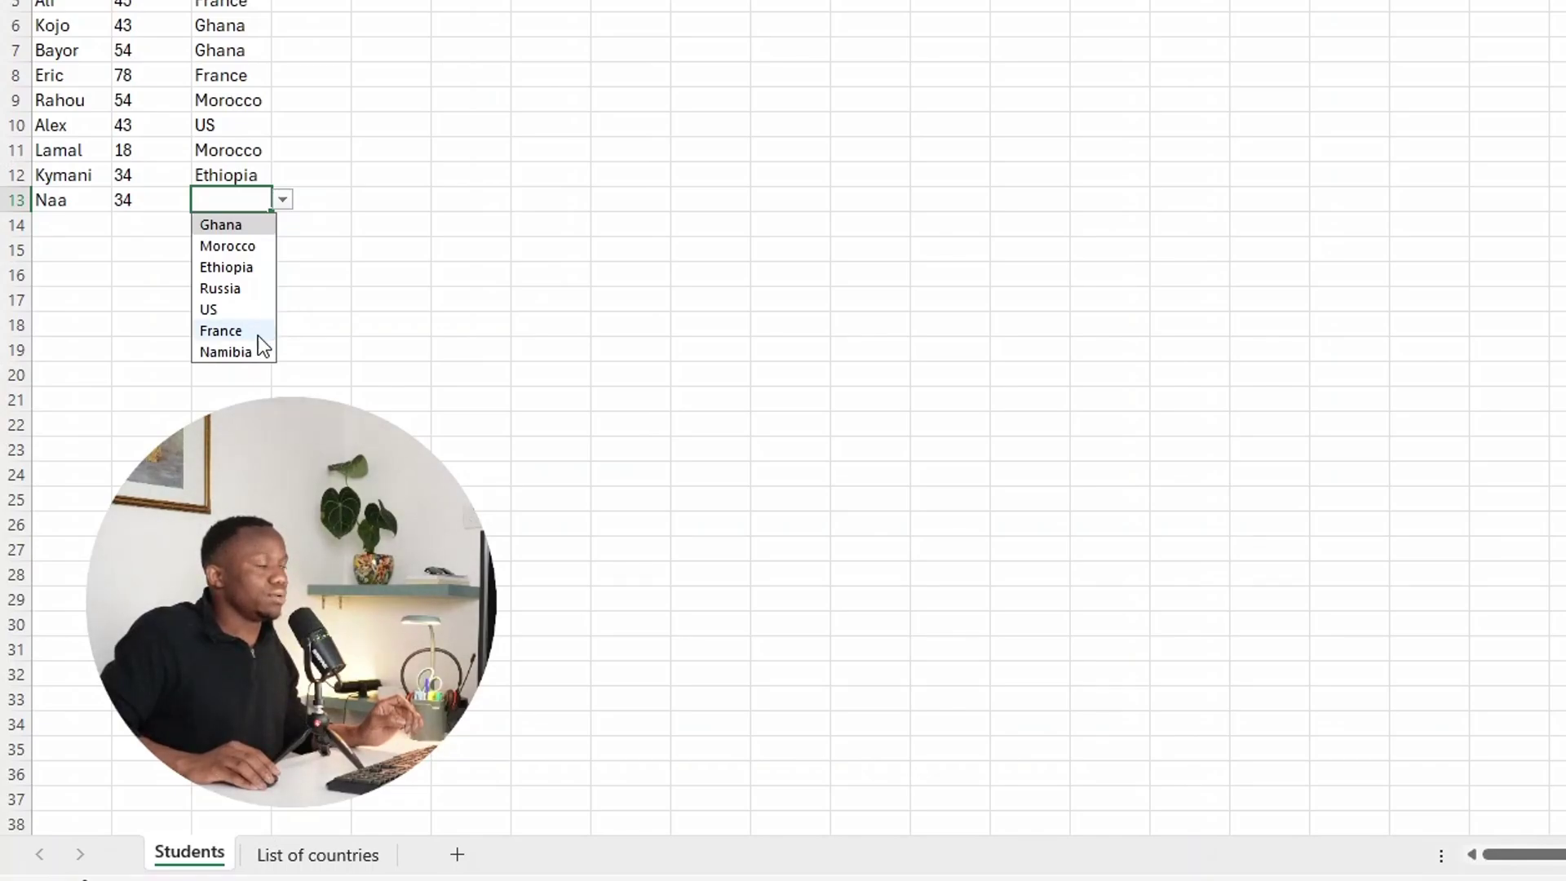
key("Escape")
left_click(228, 404)
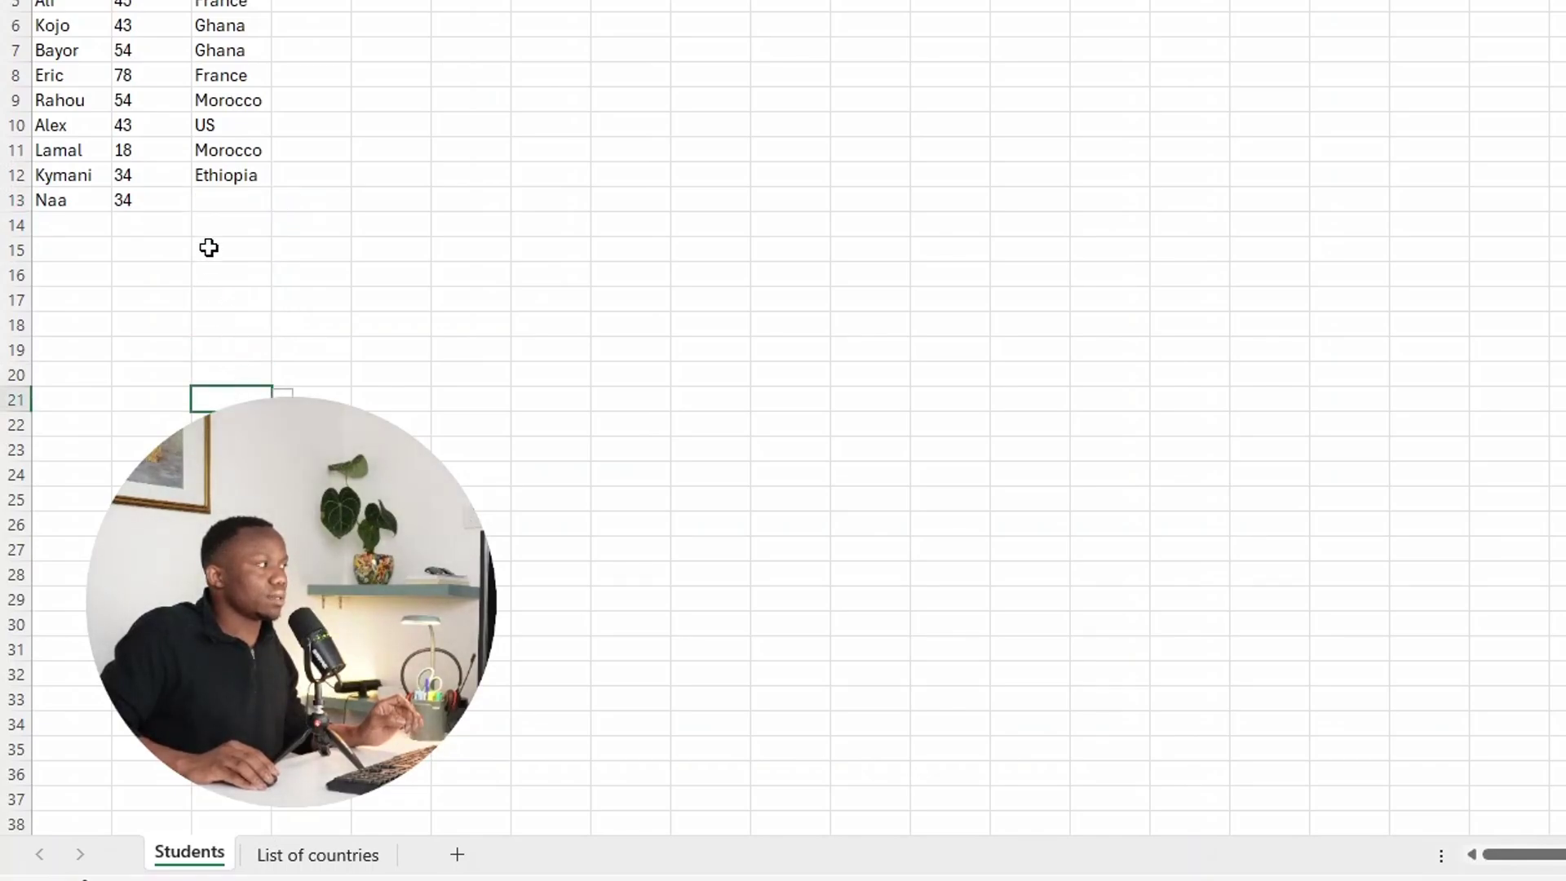
Step: Extend C13's validation source to 'List of countries'!$A$1:$A$8
left_click(230, 199)
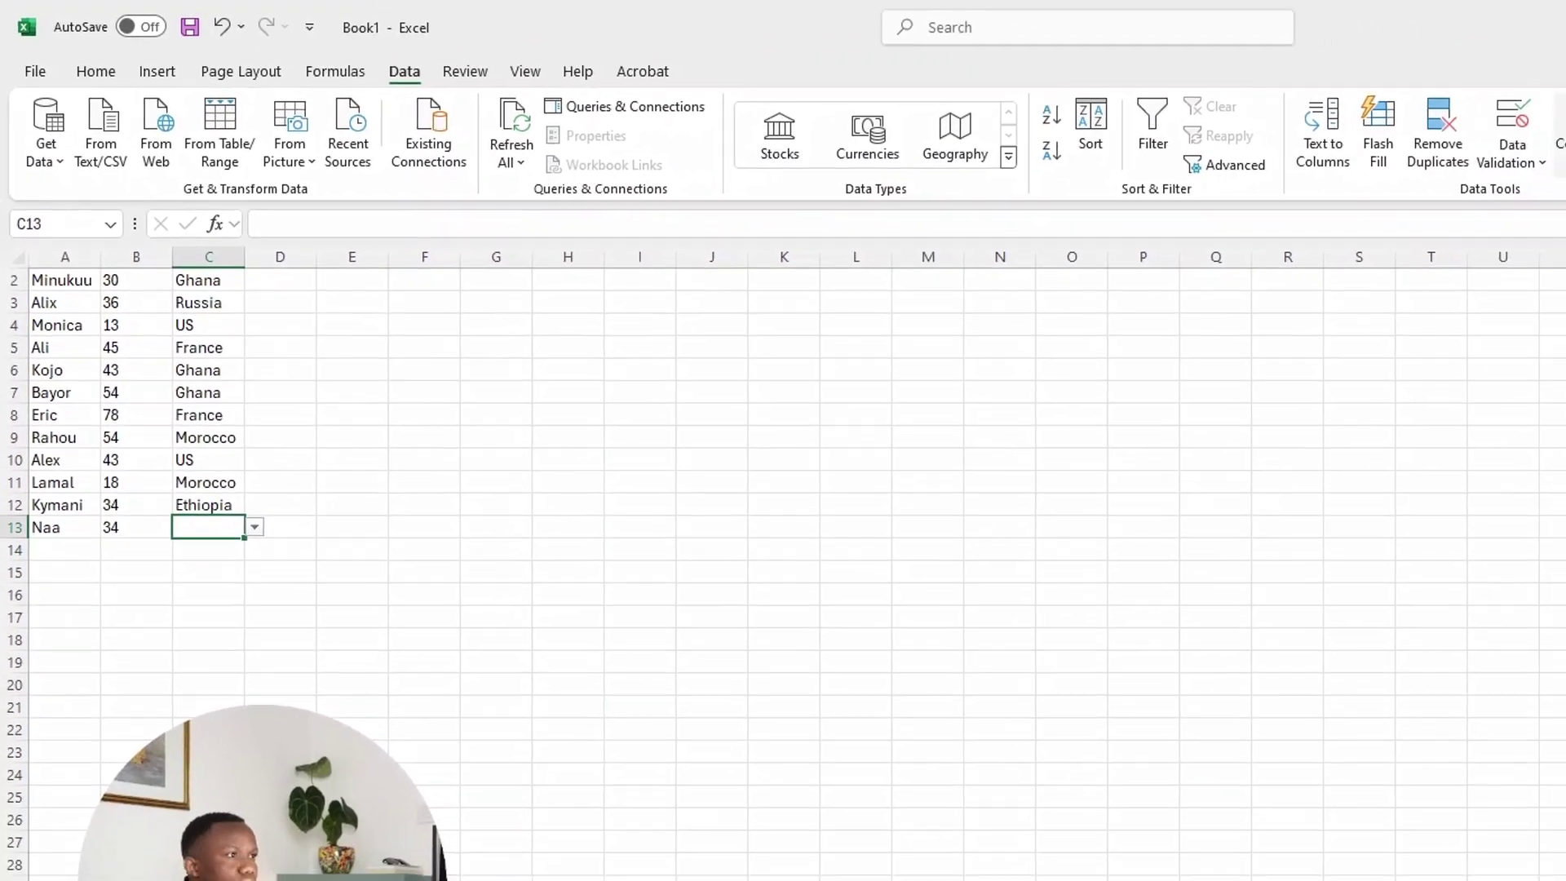
left_click(1519, 157)
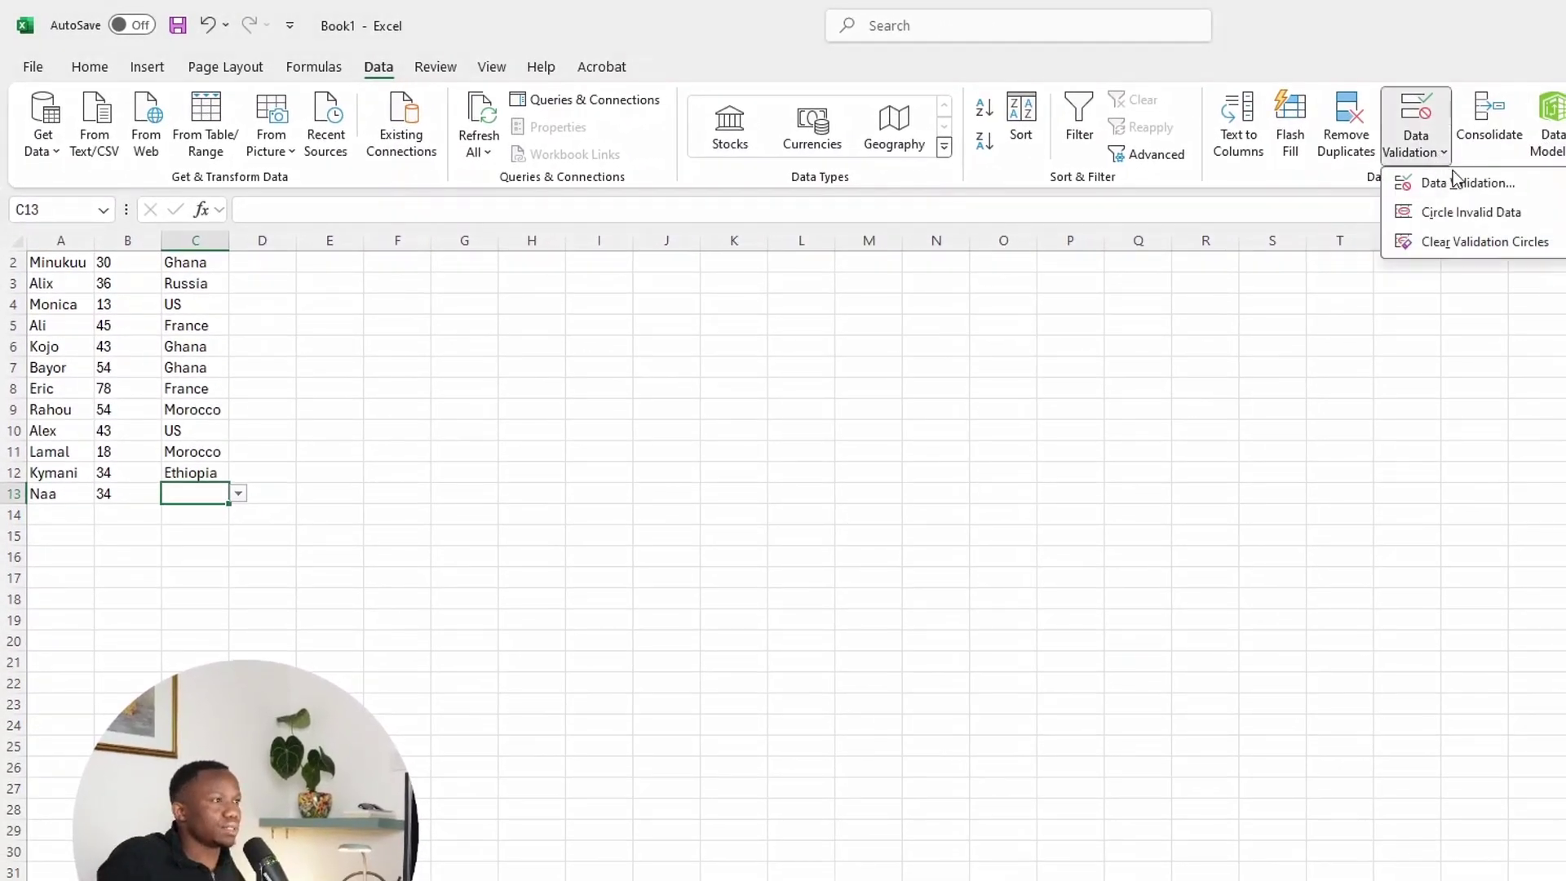
left_click(1457, 186)
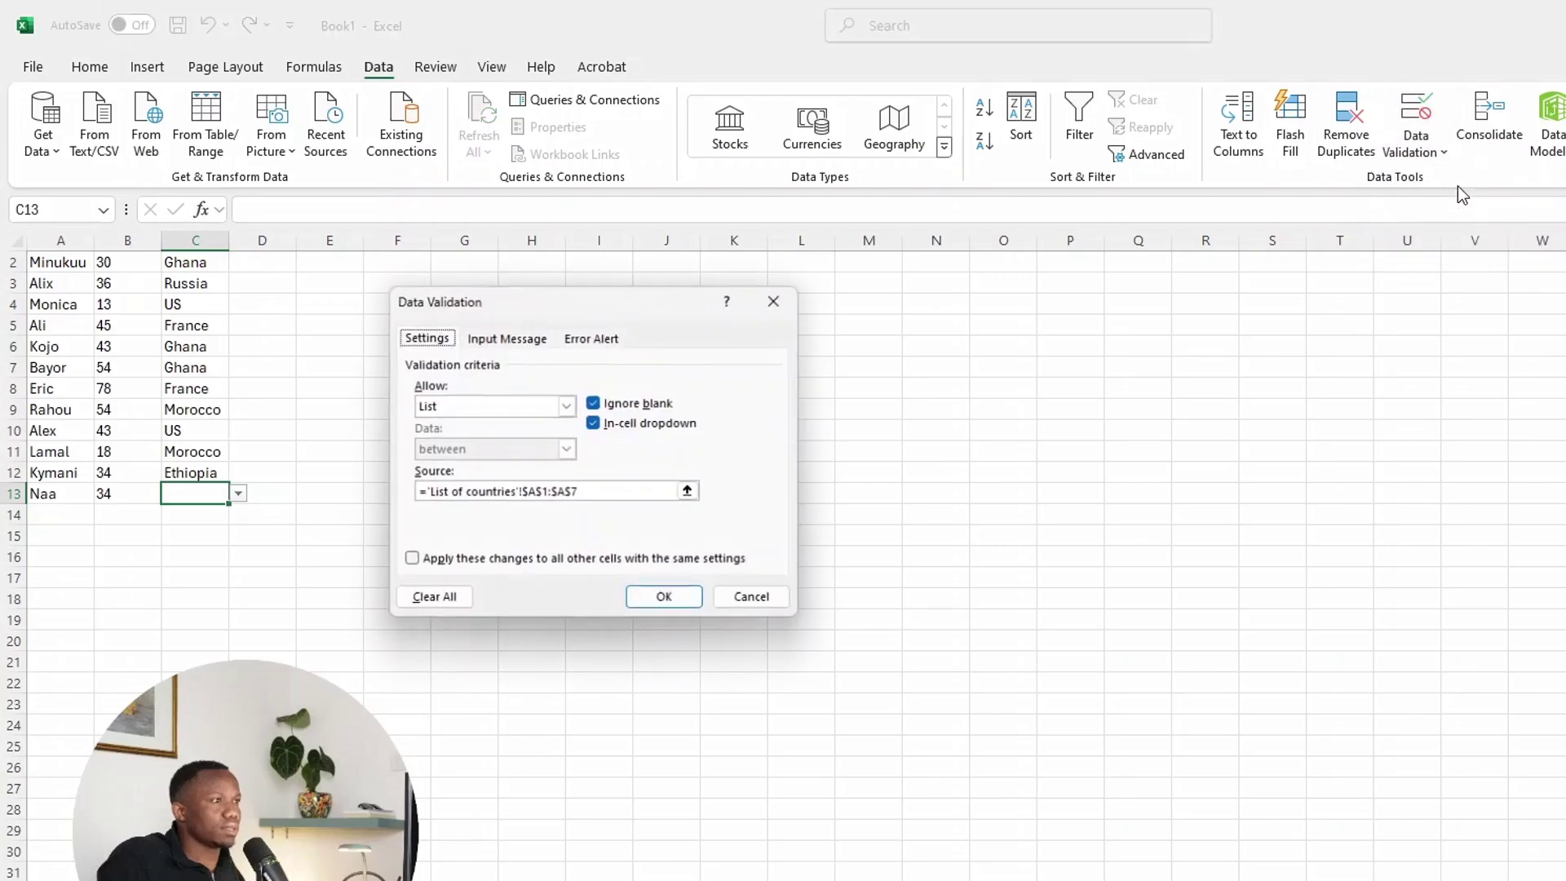
left_click(690, 492)
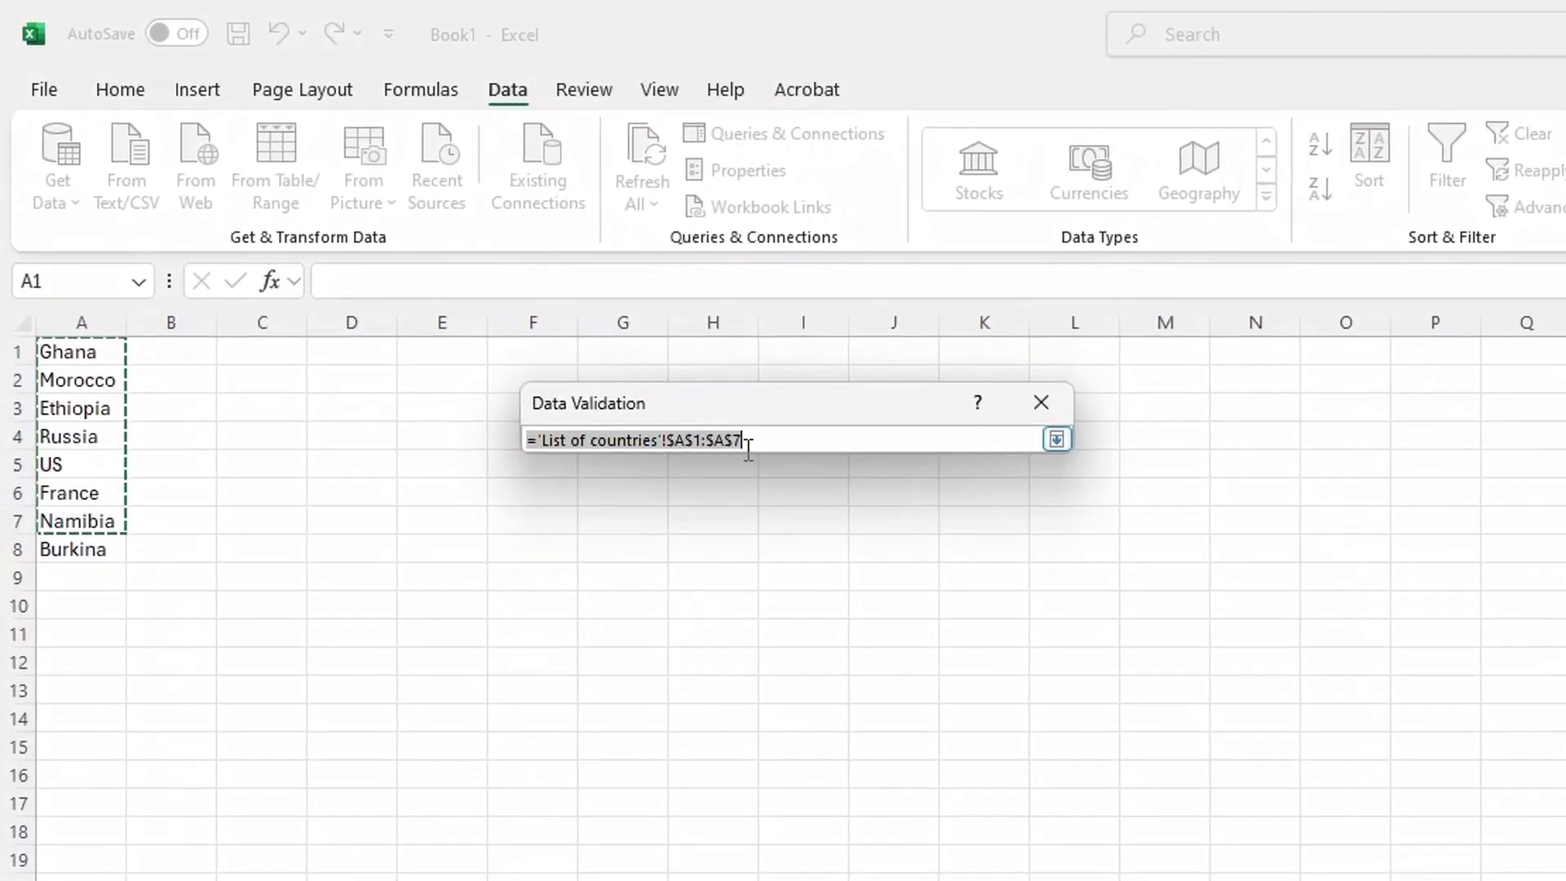
left_click(573, 336)
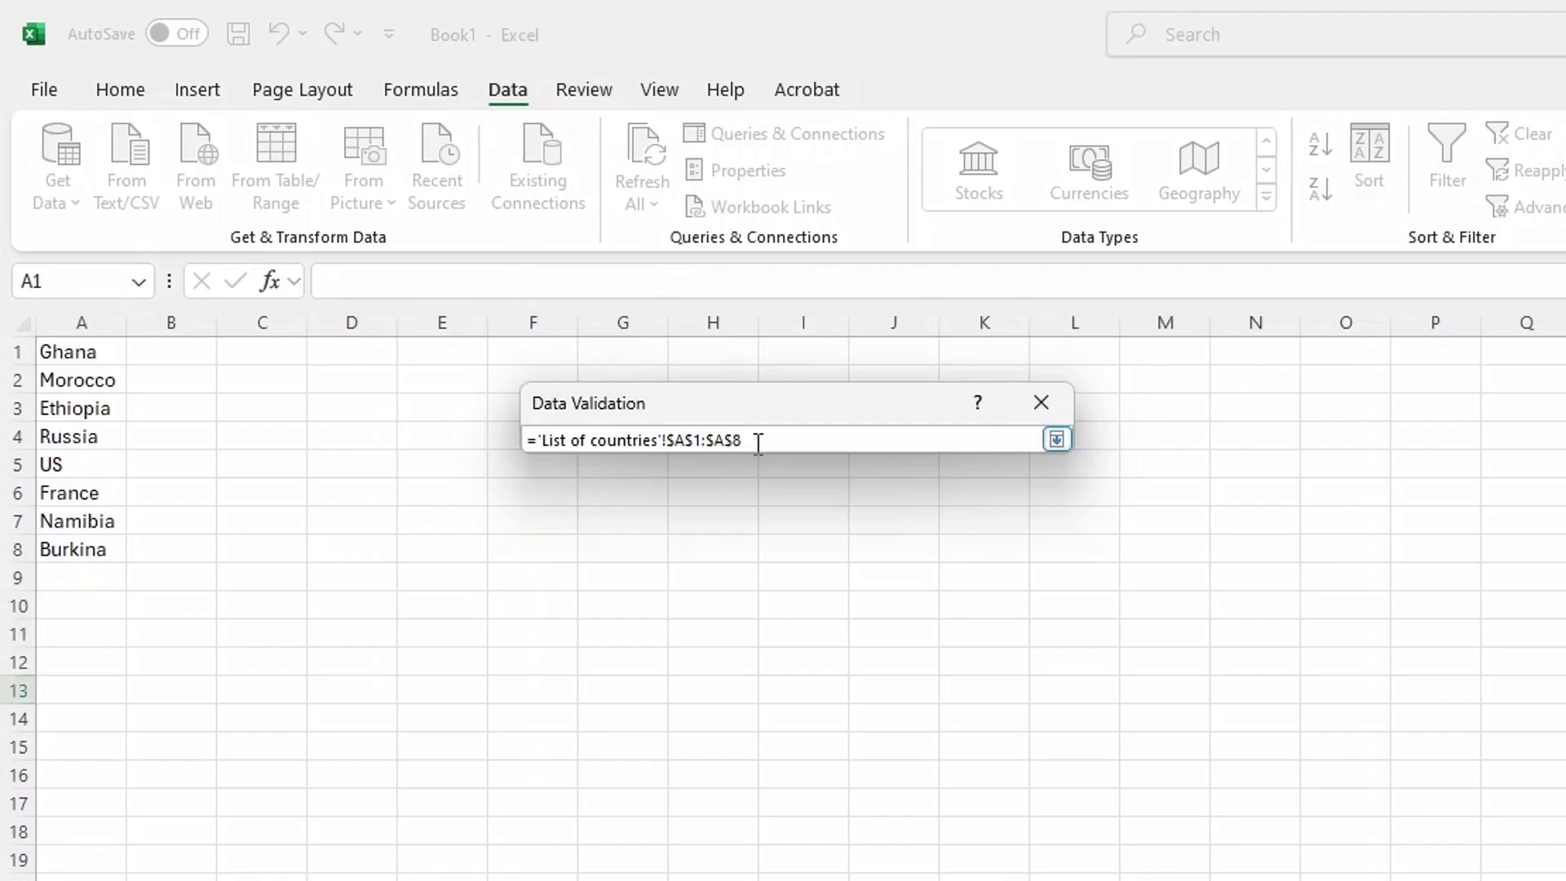
left_click(1054, 439)
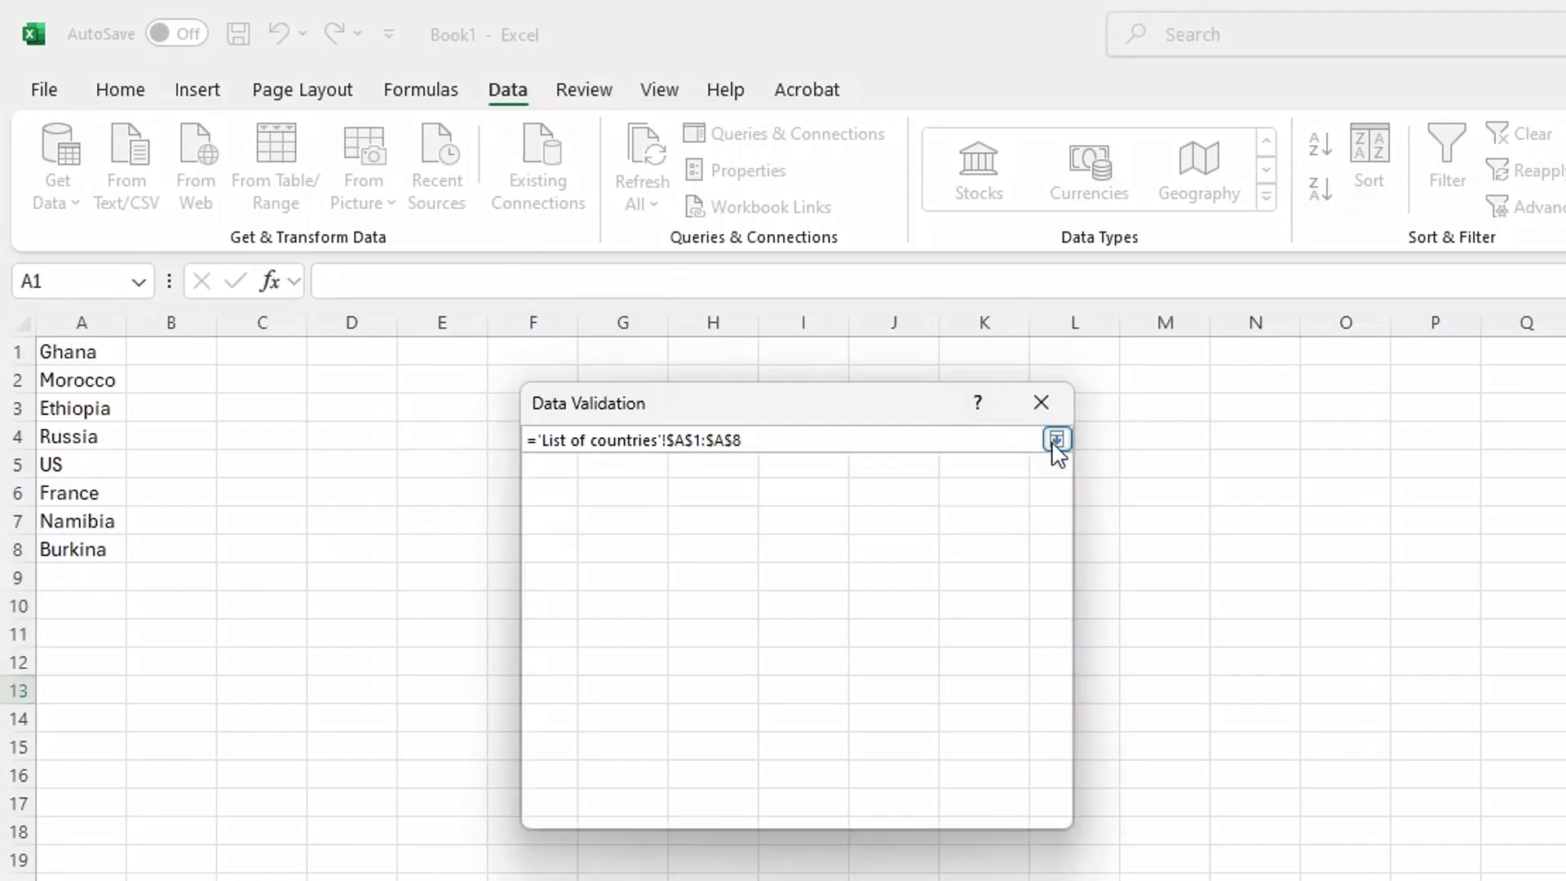
left_click(892, 802)
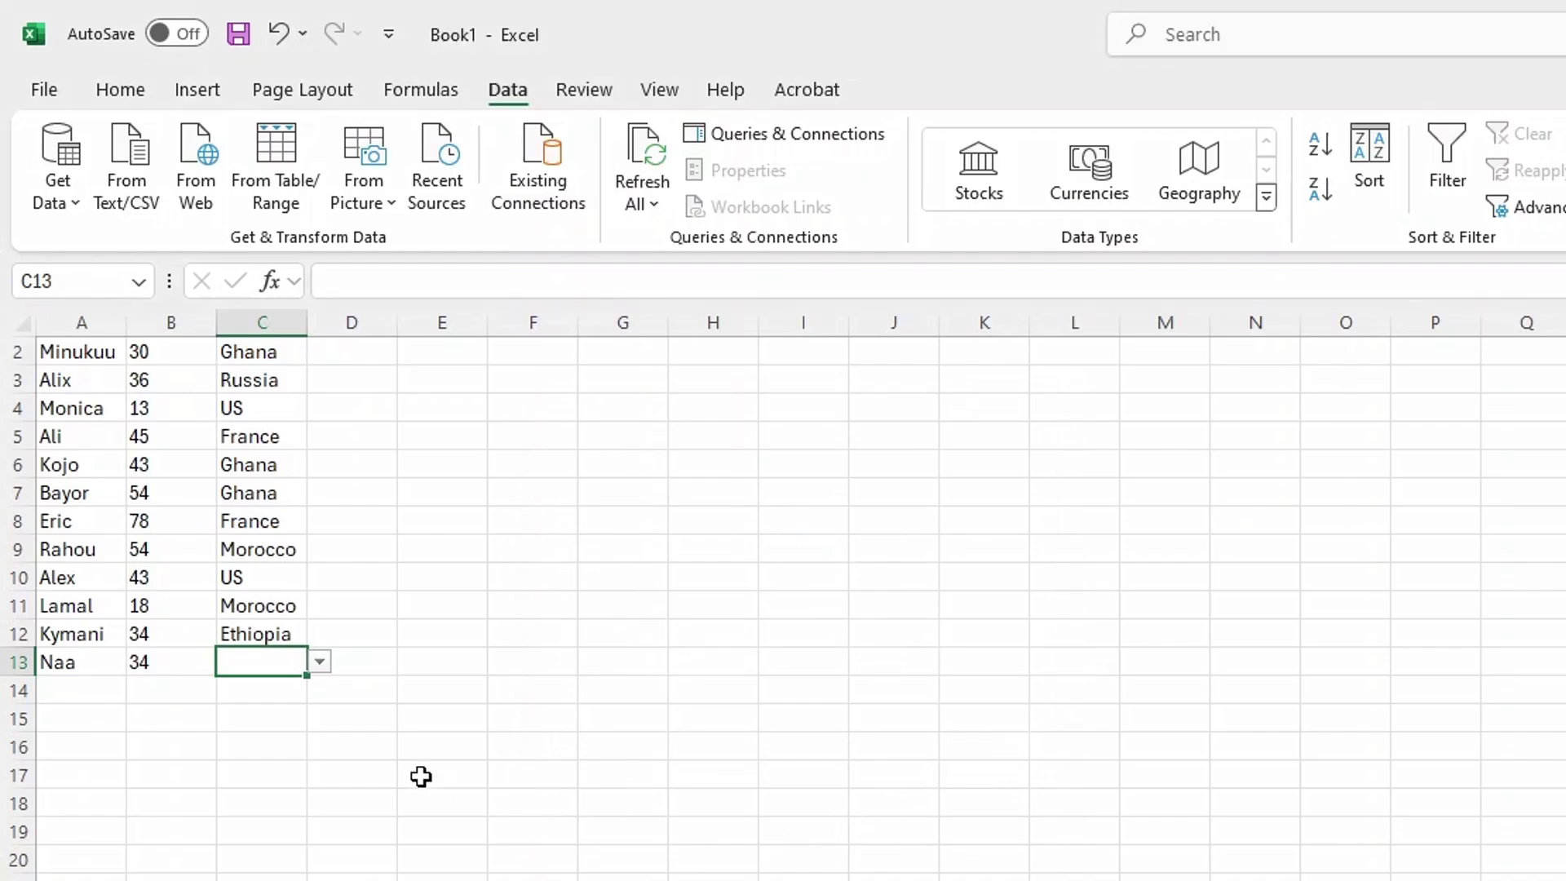
Step: Pick Burkina for C13, then confirm C7's dropdown still lacks Burkina
left_click(320, 662)
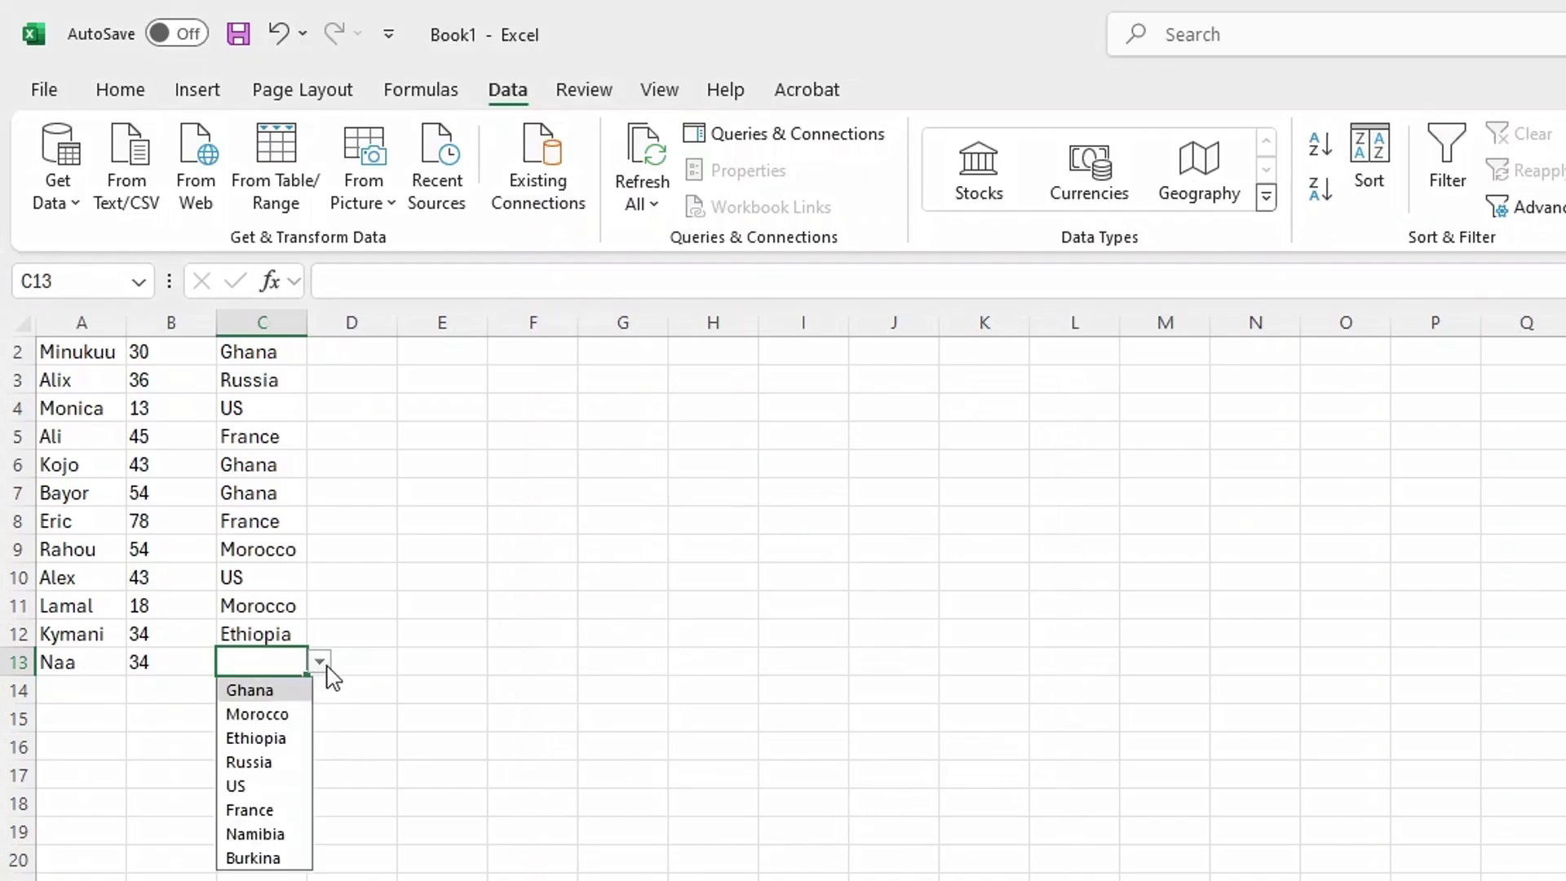
left_click(253, 858)
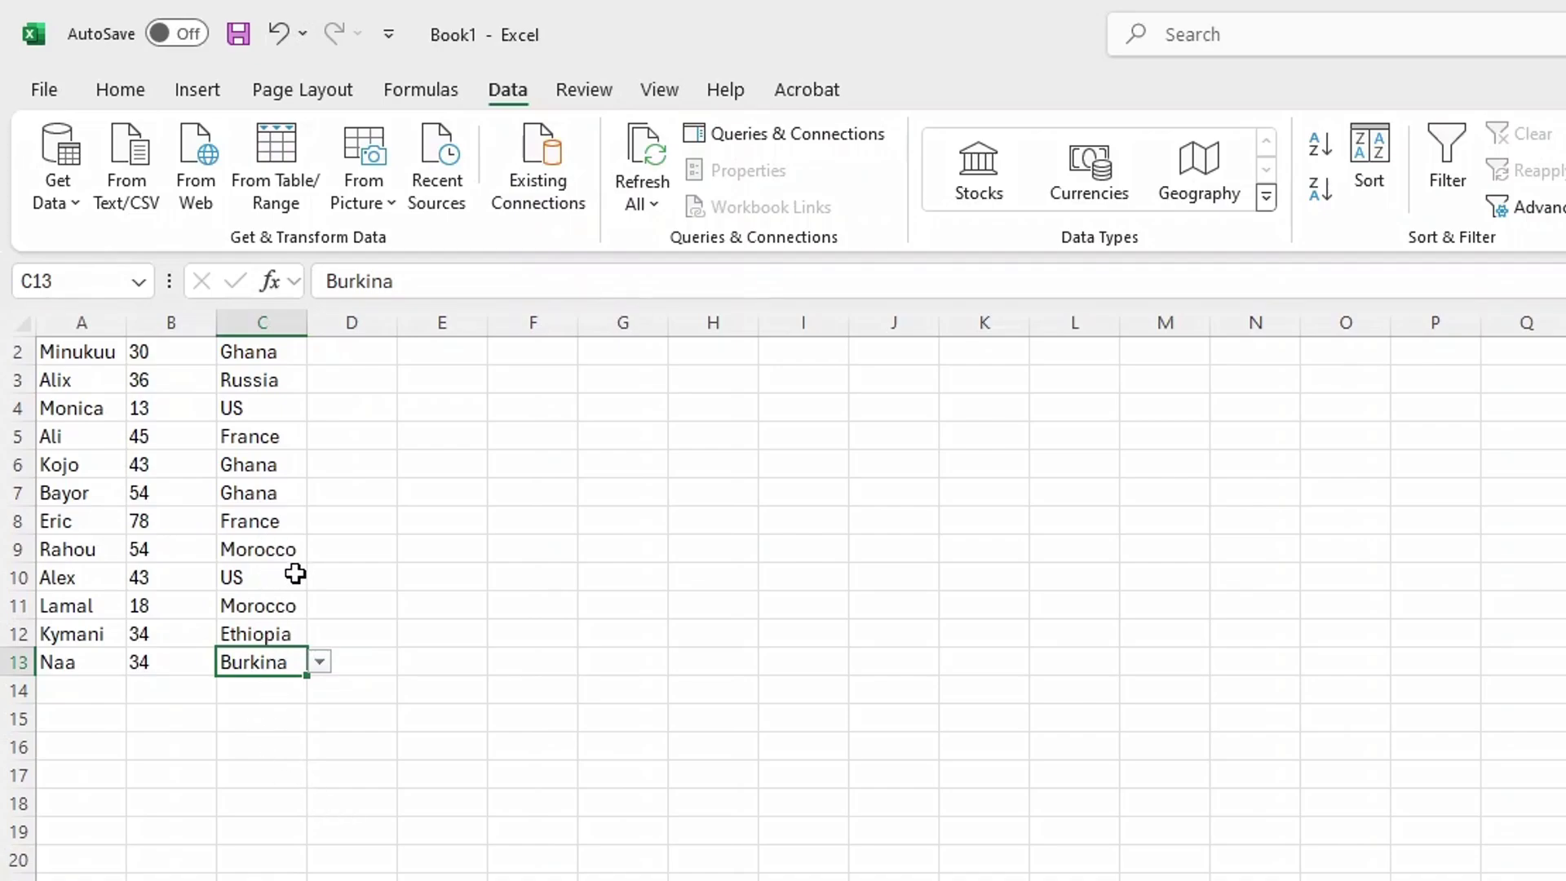
left_click(279, 463)
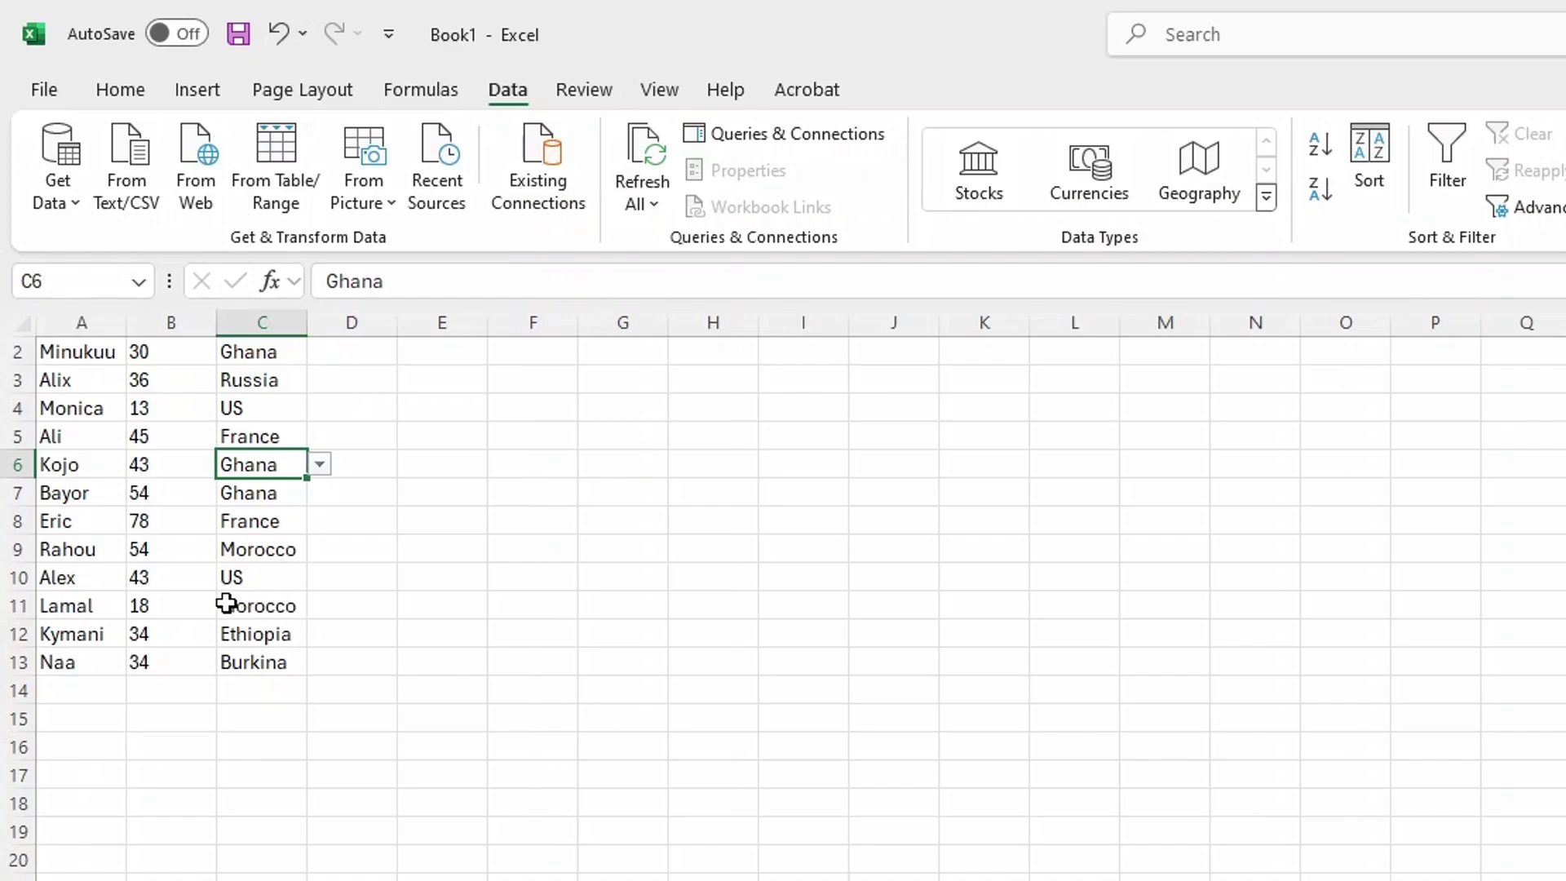
left_click(276, 492)
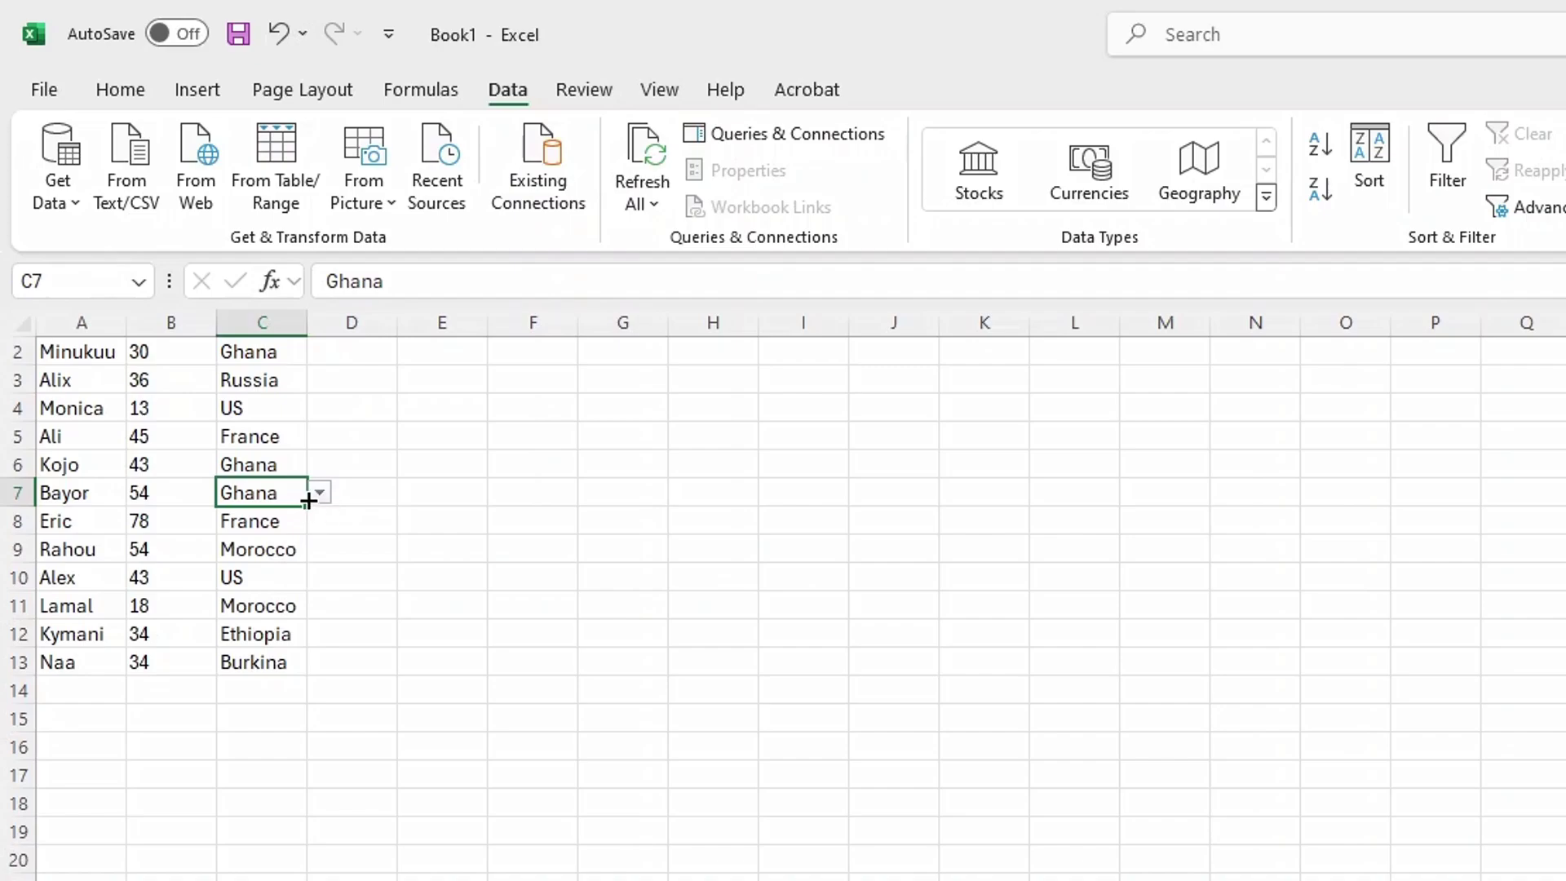
left_click(320, 493)
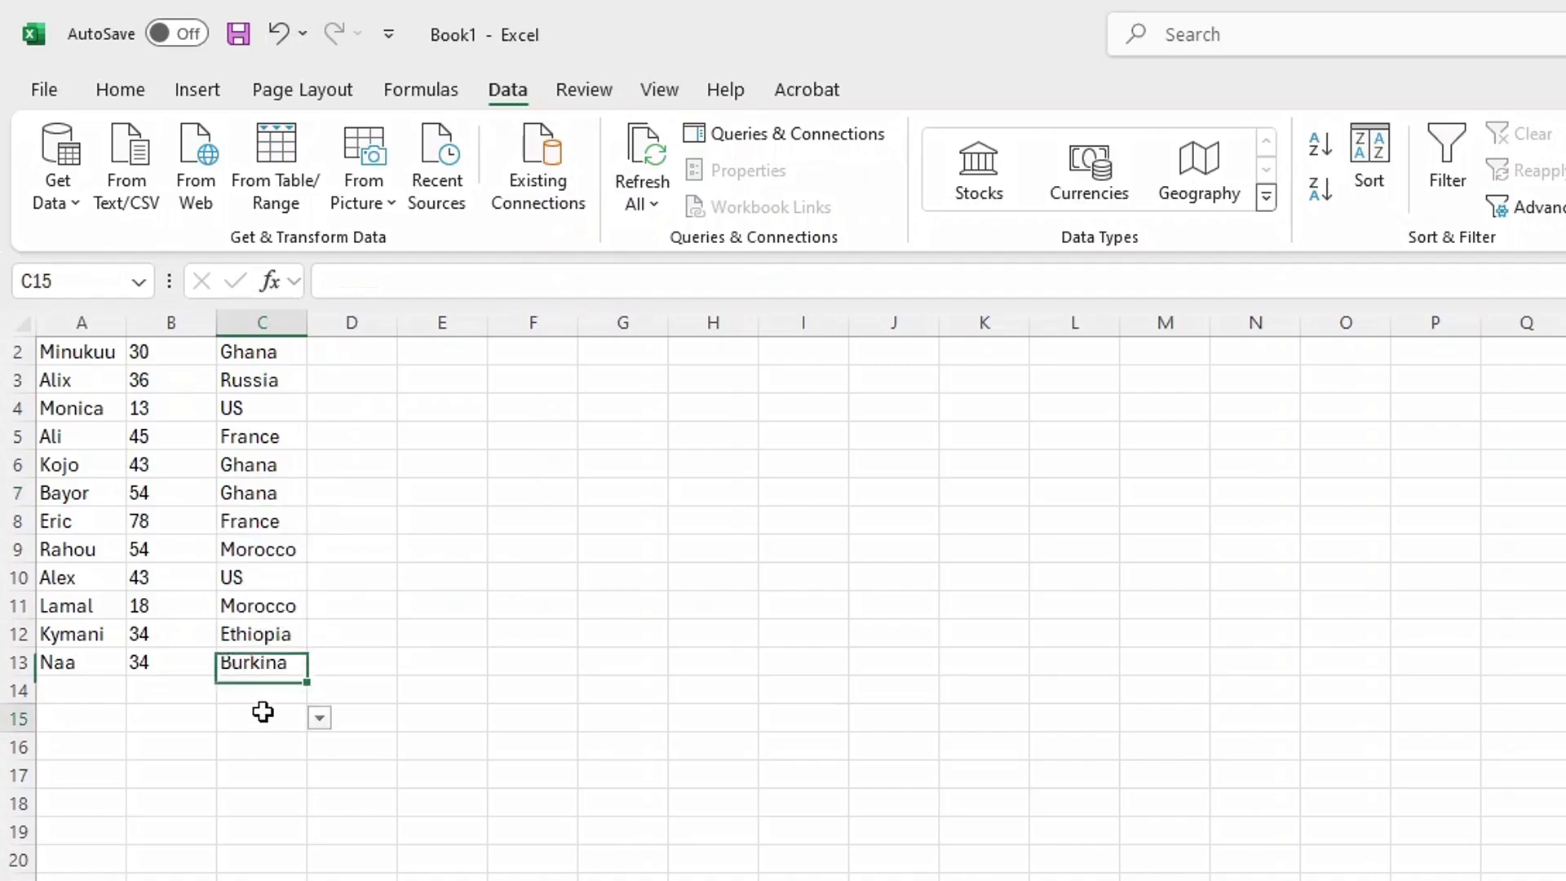
left_click(261, 661)
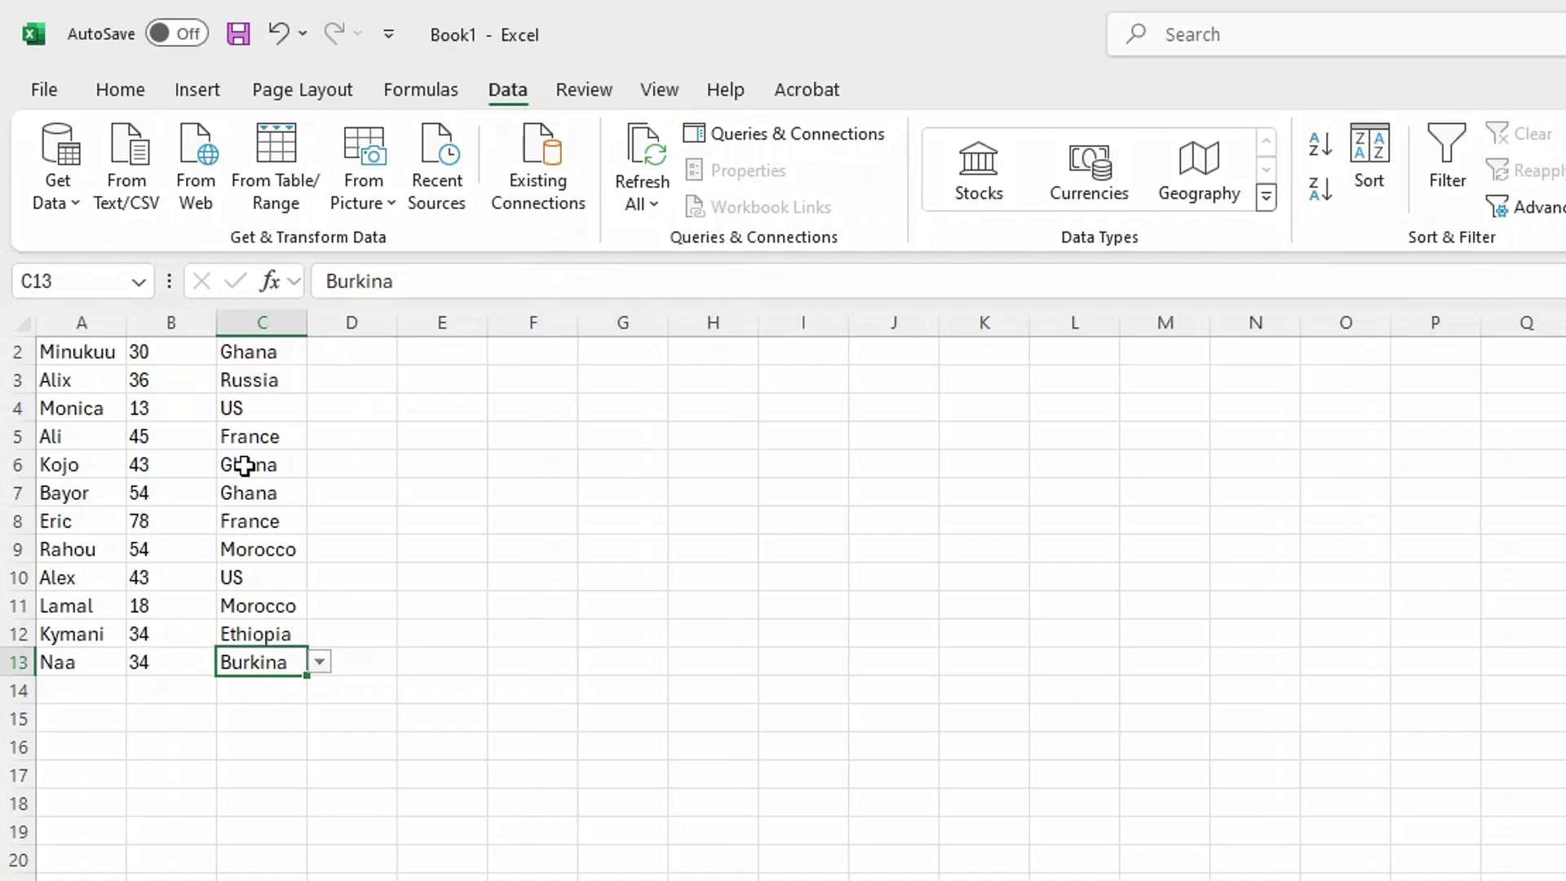
left_click(250, 490)
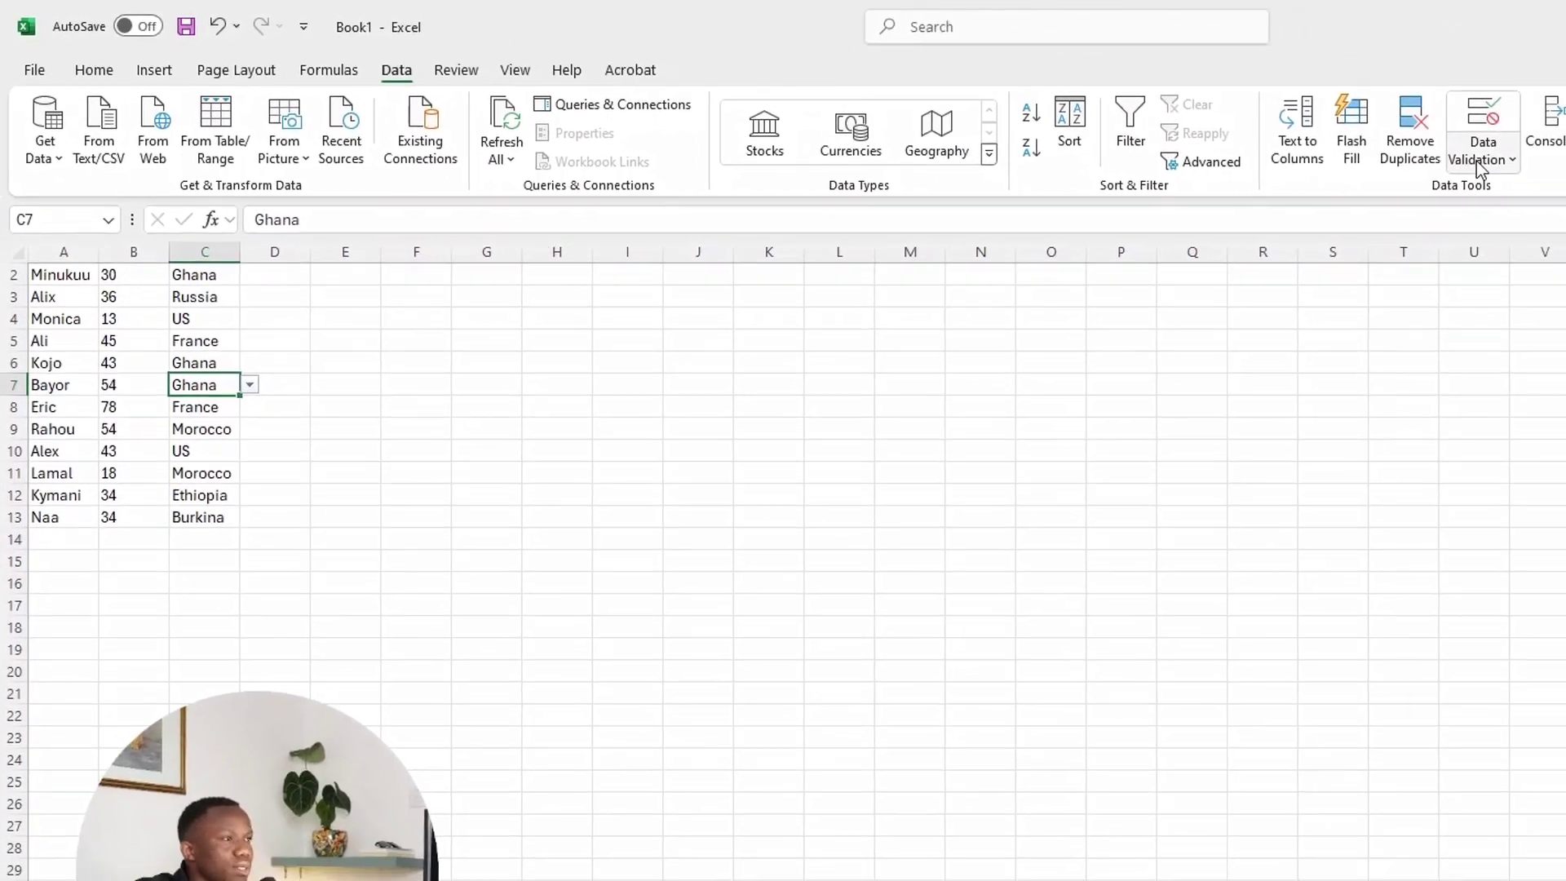
left_click(1451, 151)
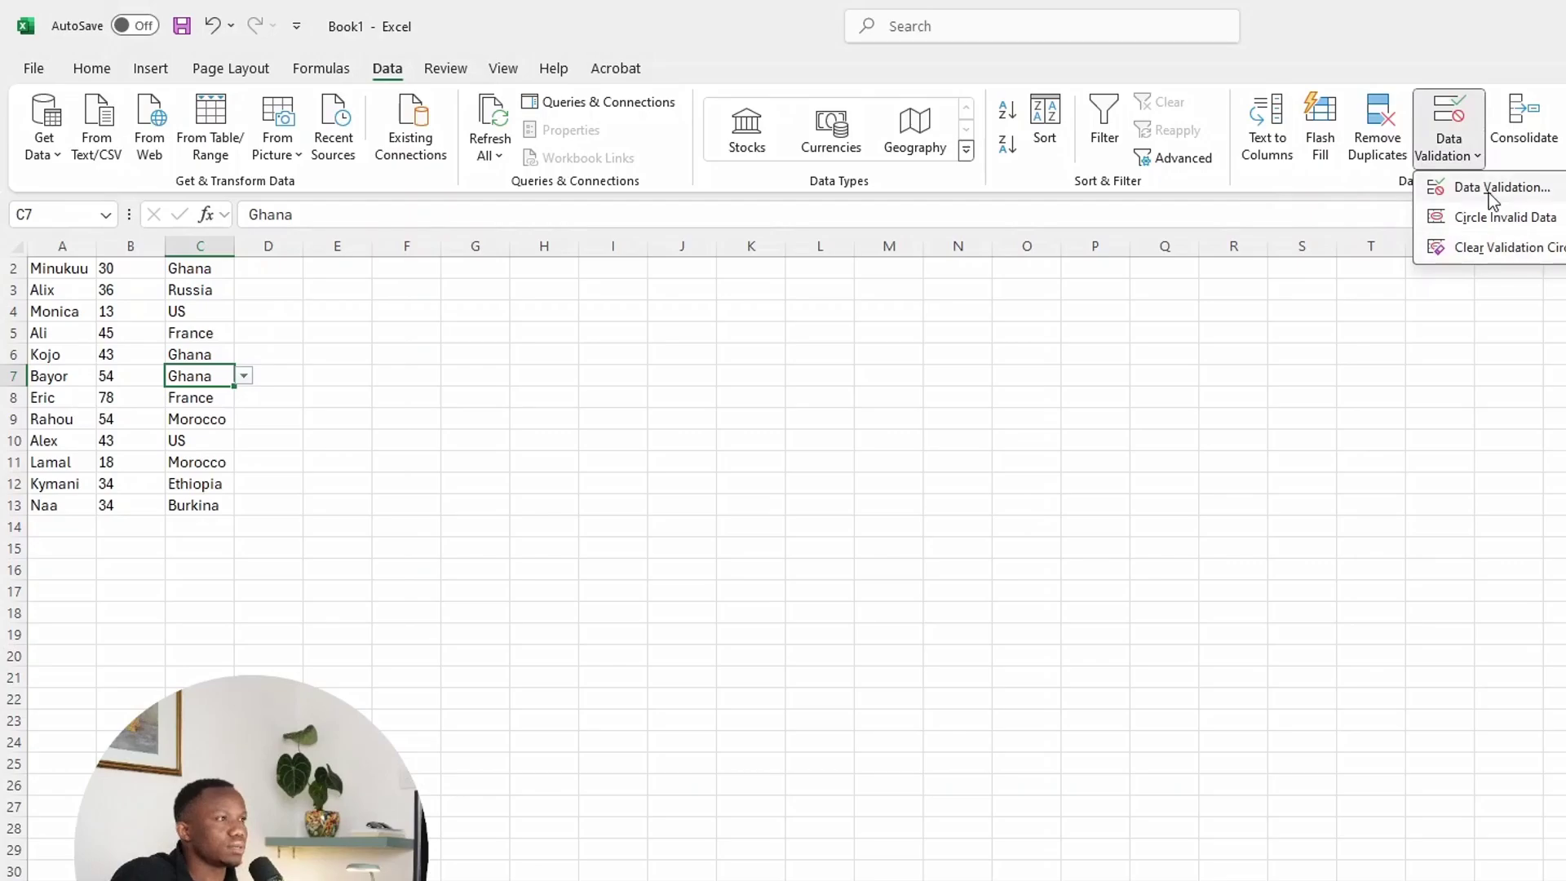
Step: Change C7's validation source end row from $A$7 to $A$8
left_click(1489, 190)
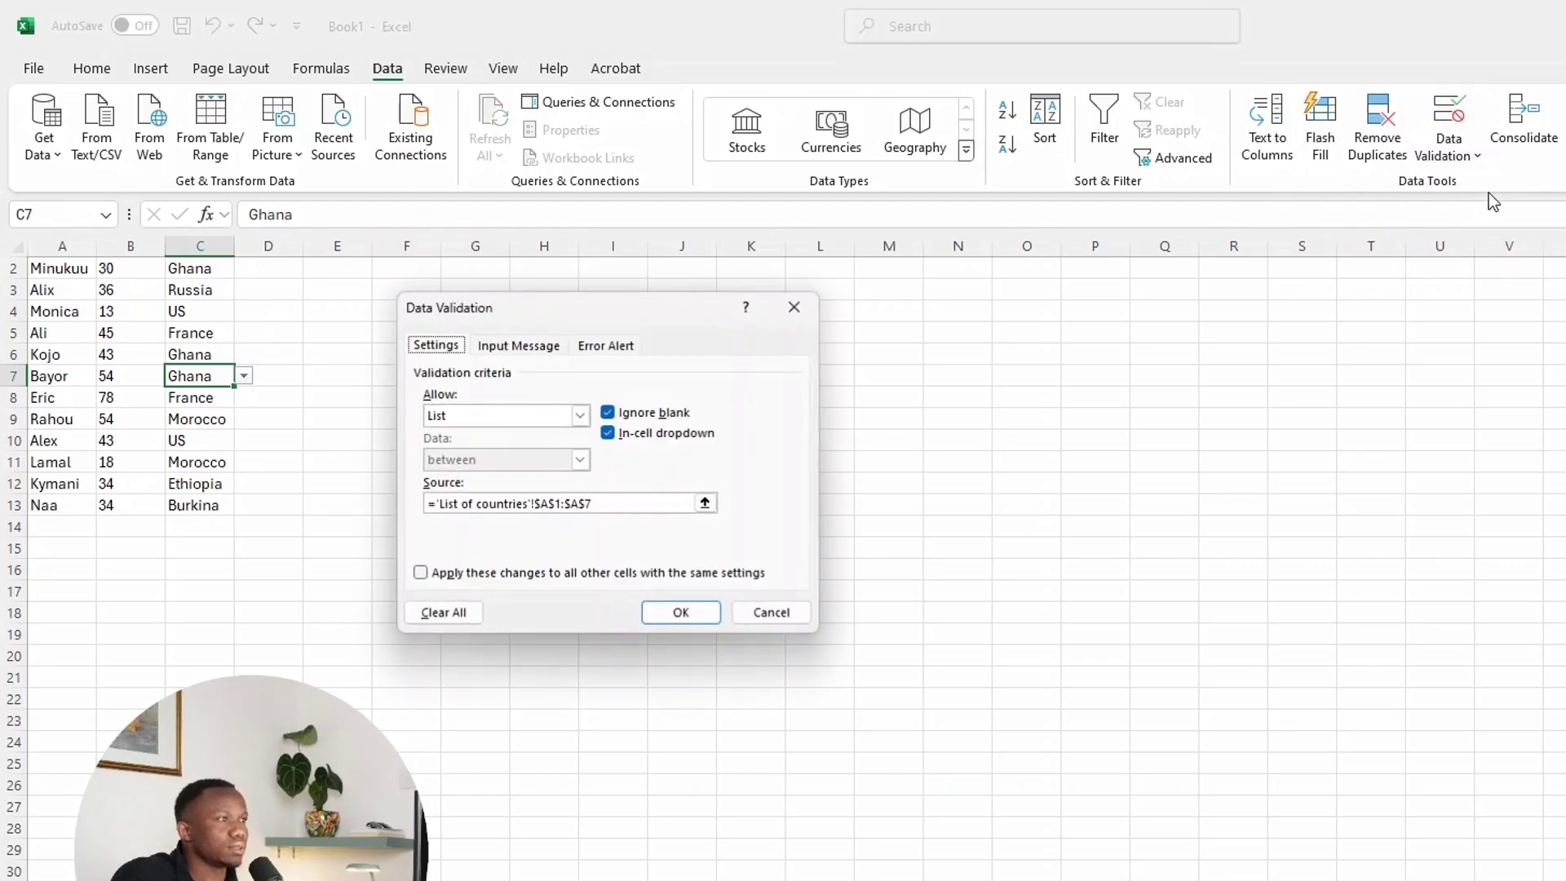
left_click(705, 502)
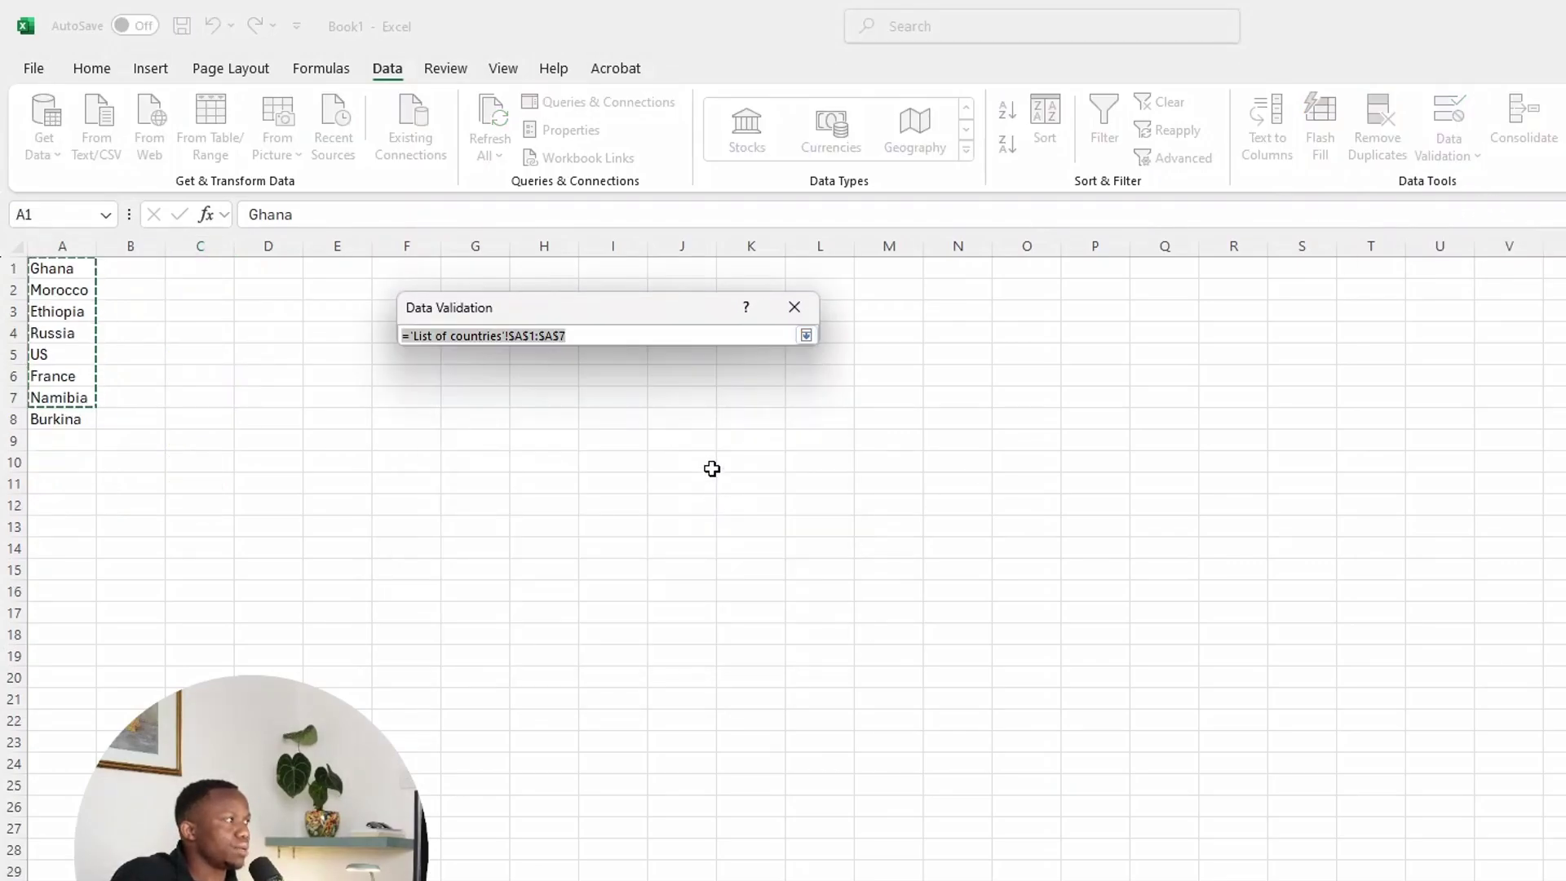
left_click(645, 339)
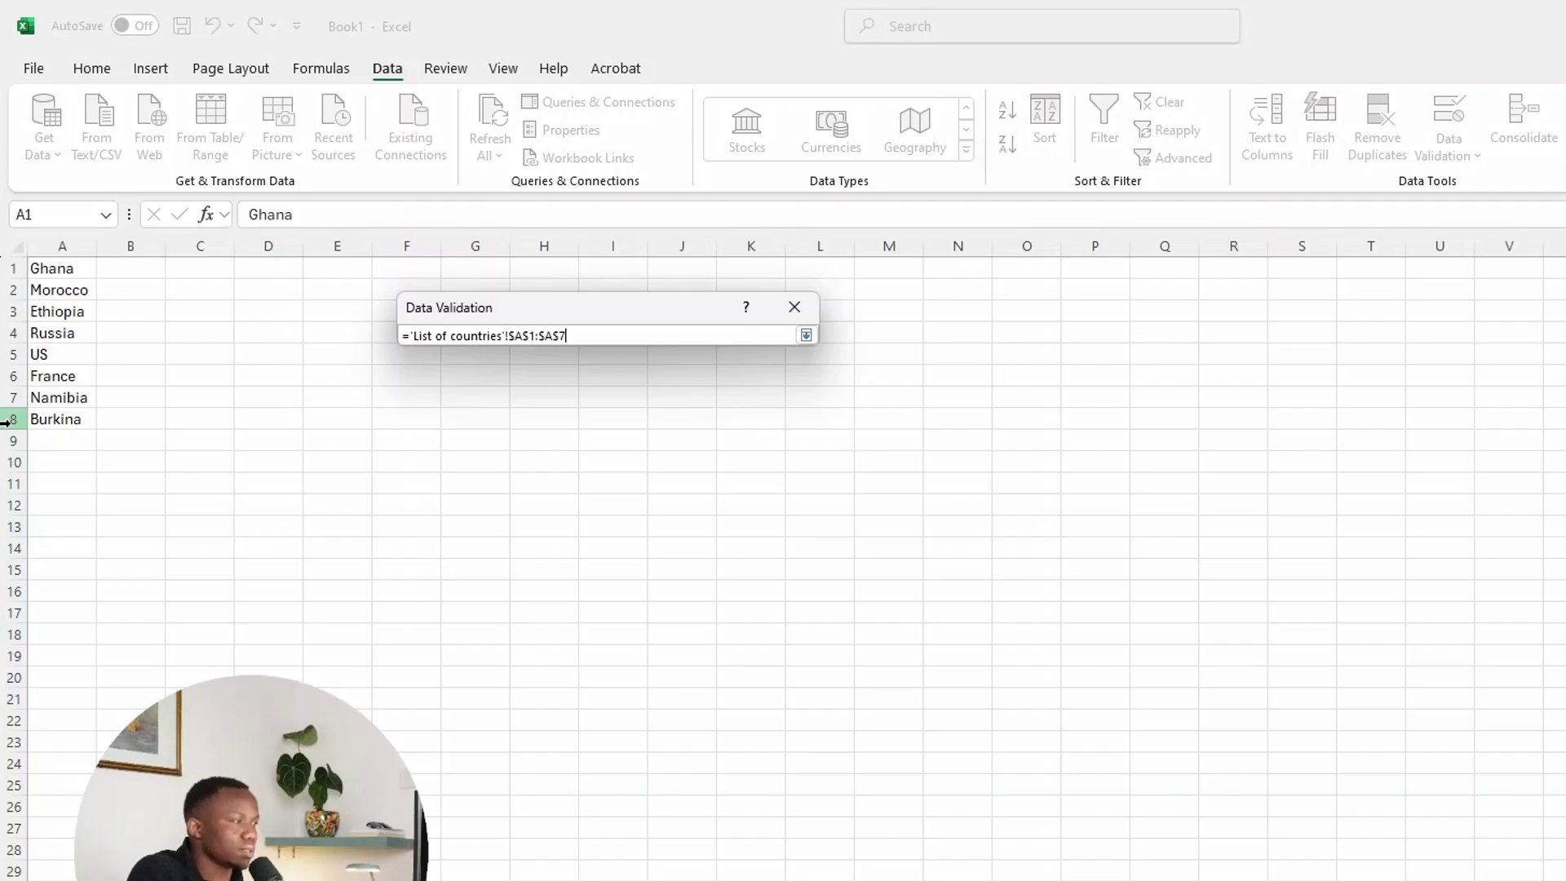
key("BackSpace")
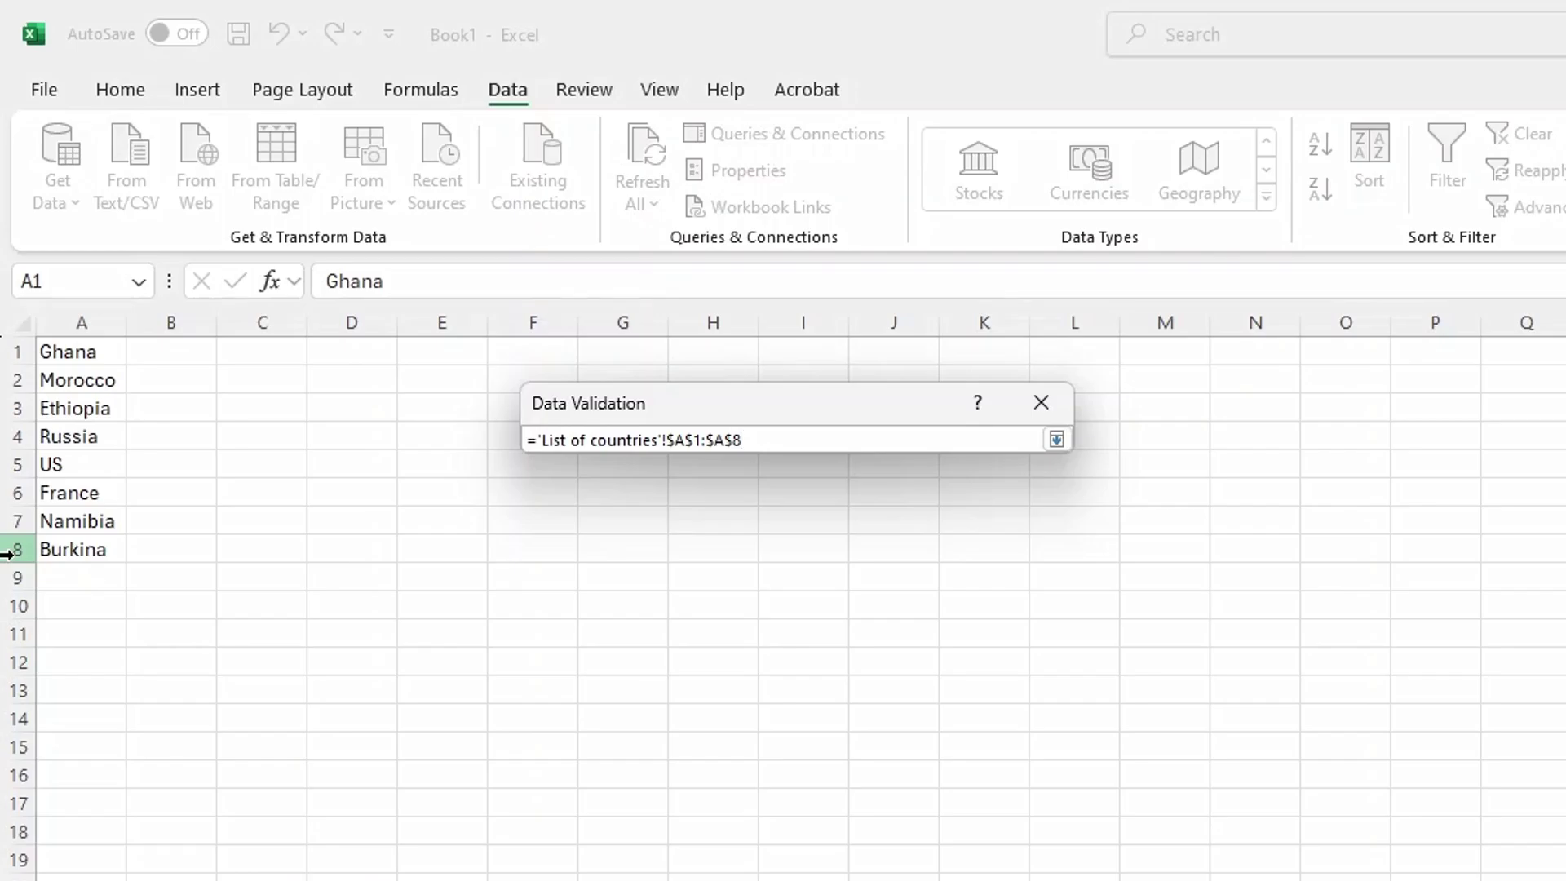
left_click(1056, 440)
left_click(903, 806)
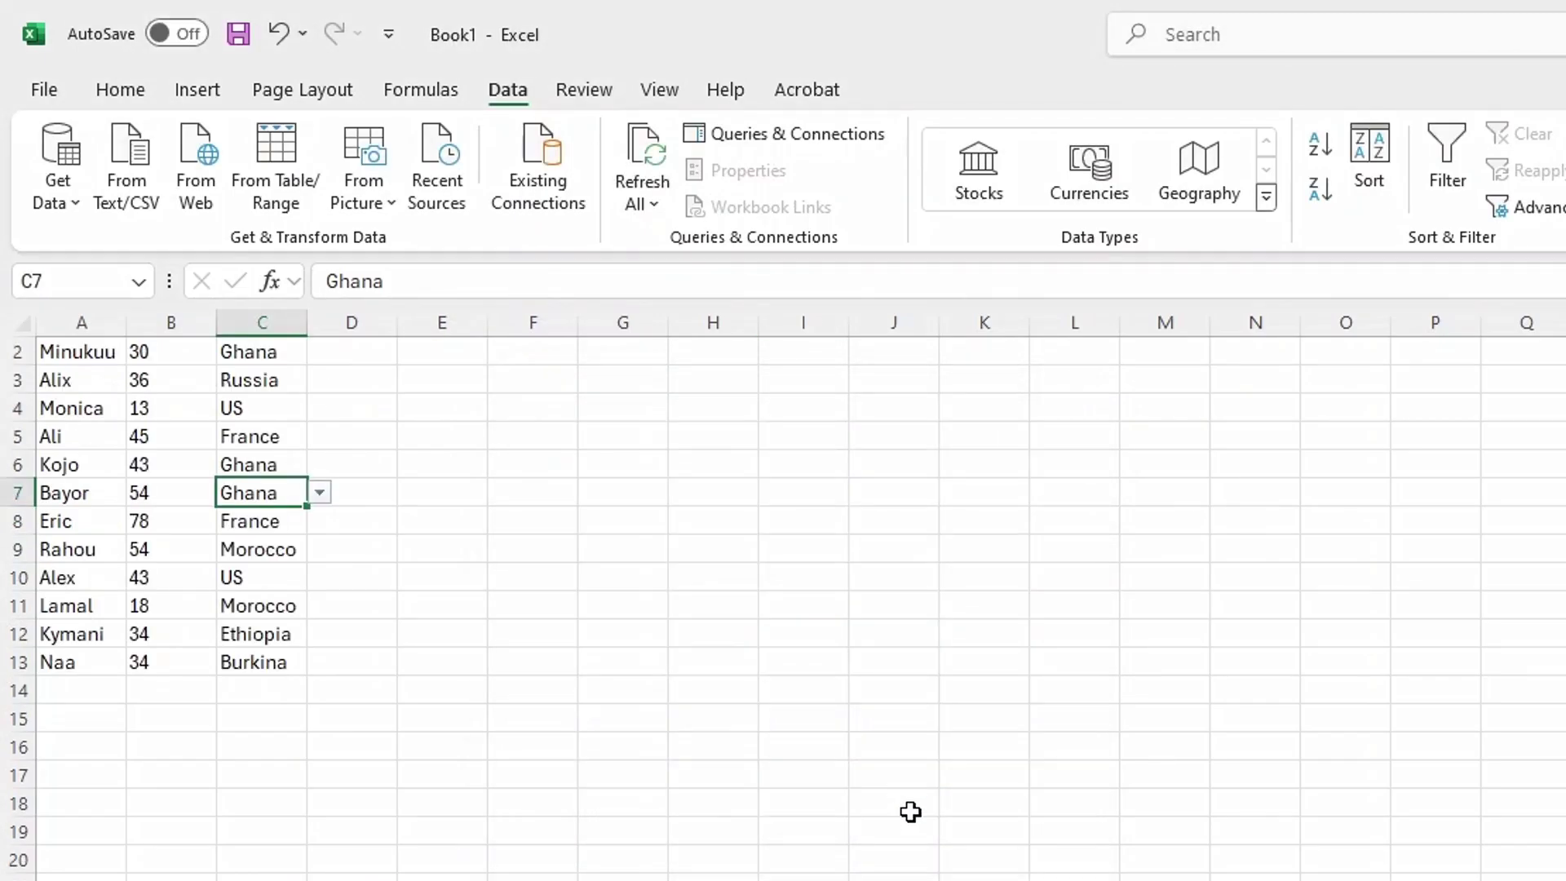
Step: Change C7's country from Ghana to Burkina using its dropdown
left_click(318, 493)
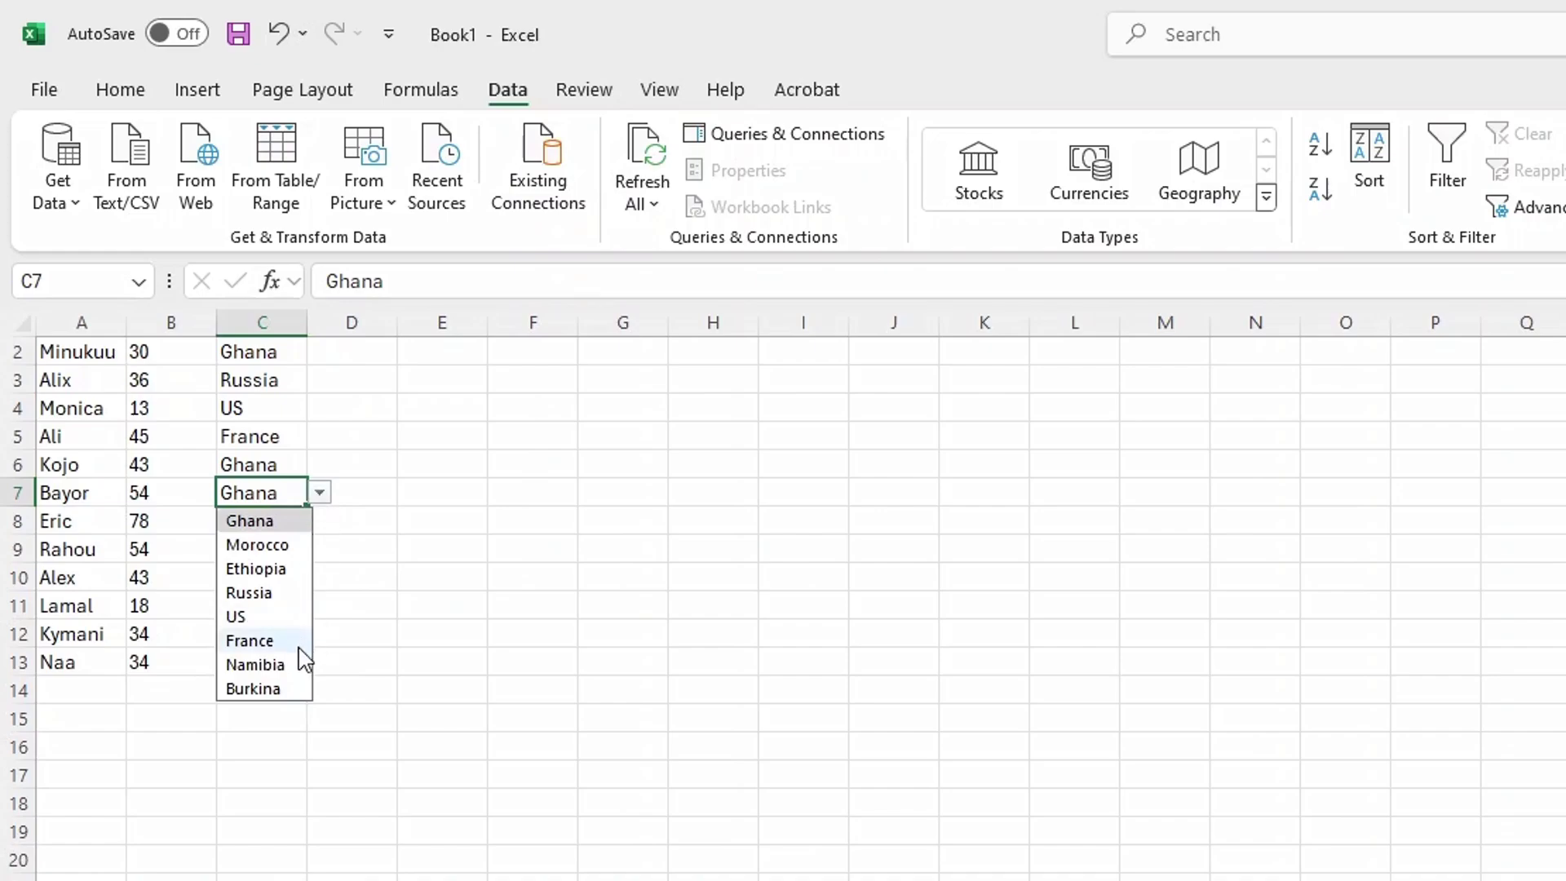
left_click(269, 689)
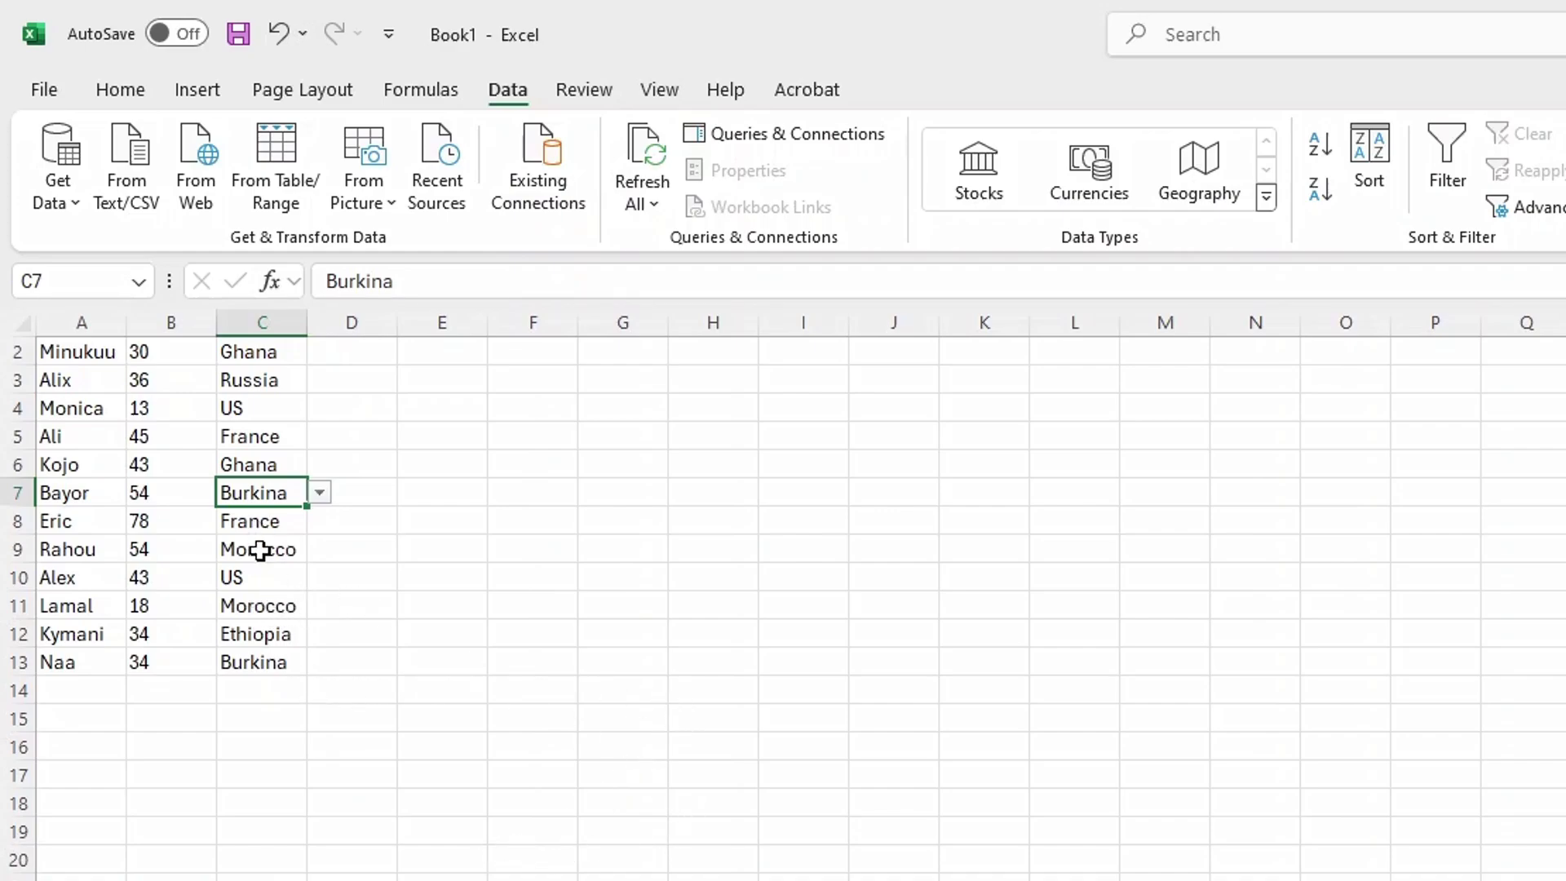
left_click(255, 692)
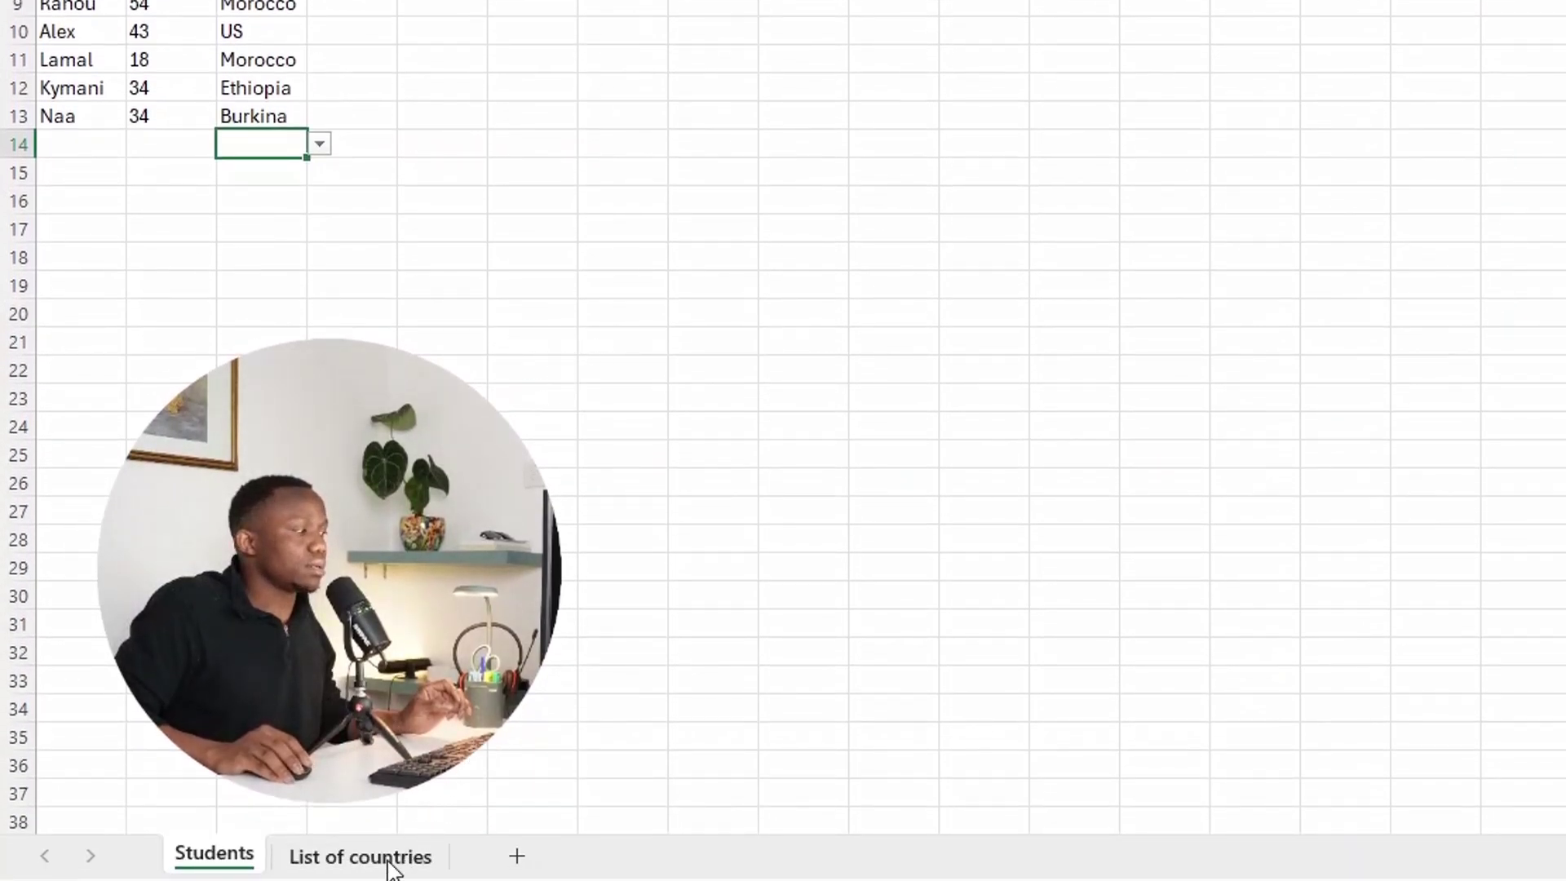
Step: Delete row 6 (France) from the List of countries sheet
left_click(389, 867)
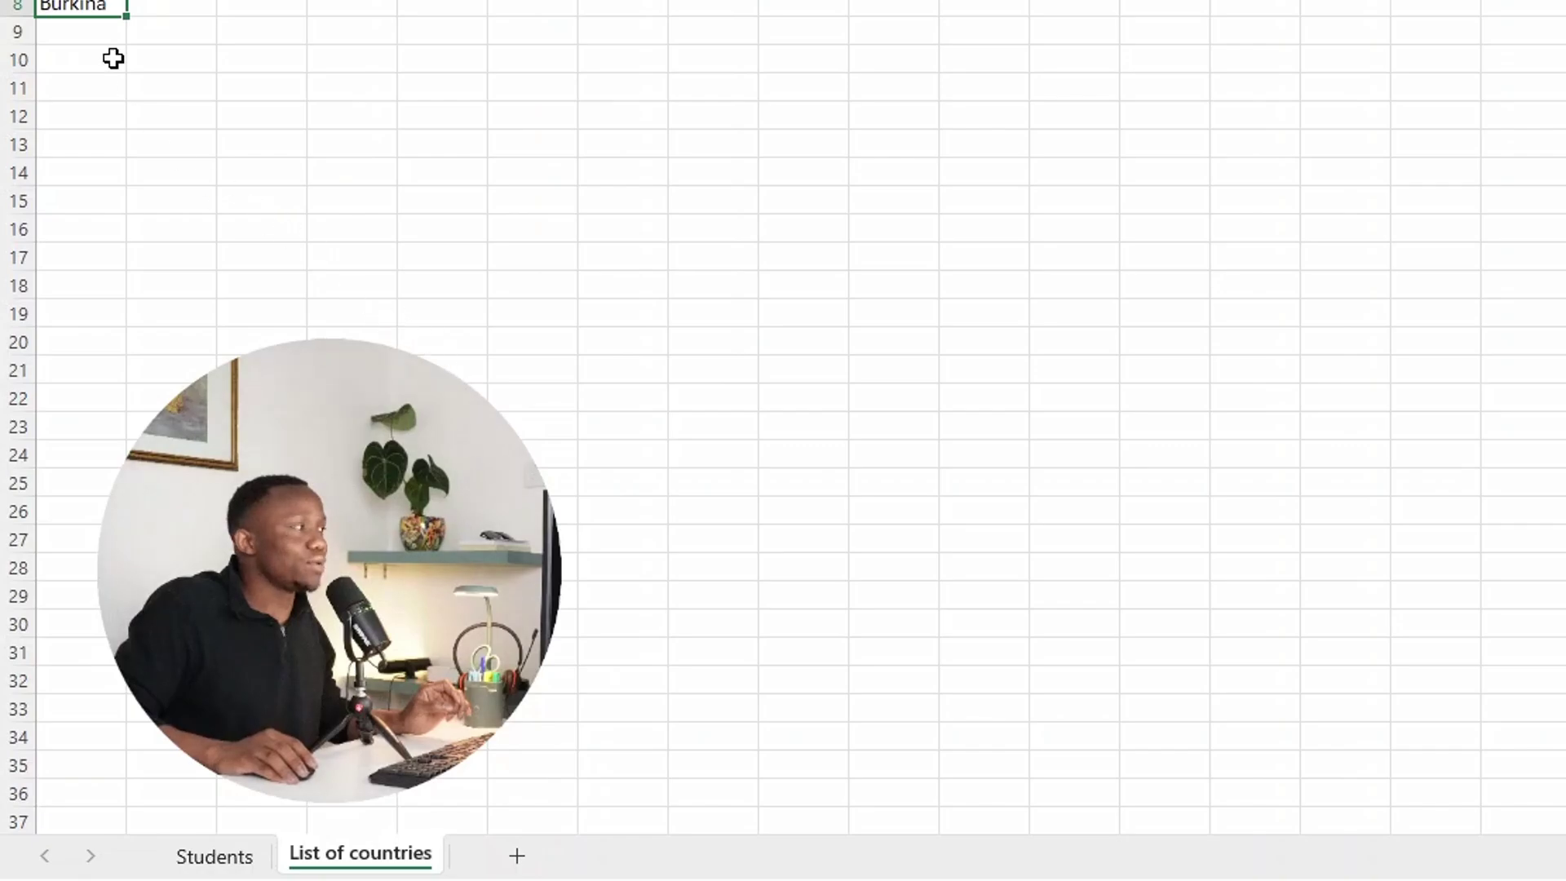
key("Up")
key("Up")
key("Up")
key("Up")
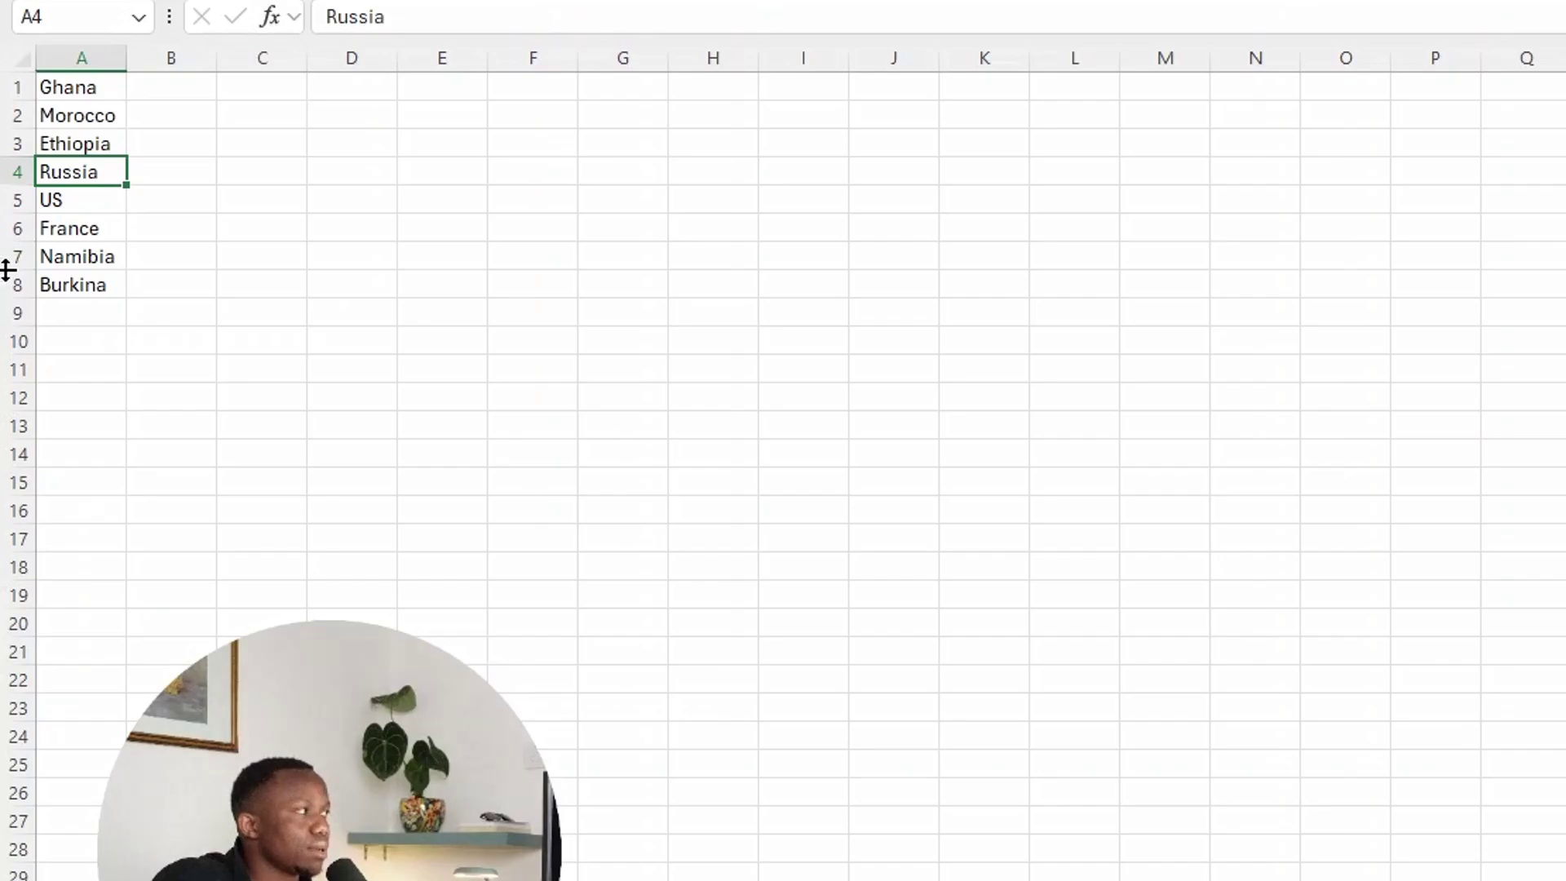
left_click(7, 227)
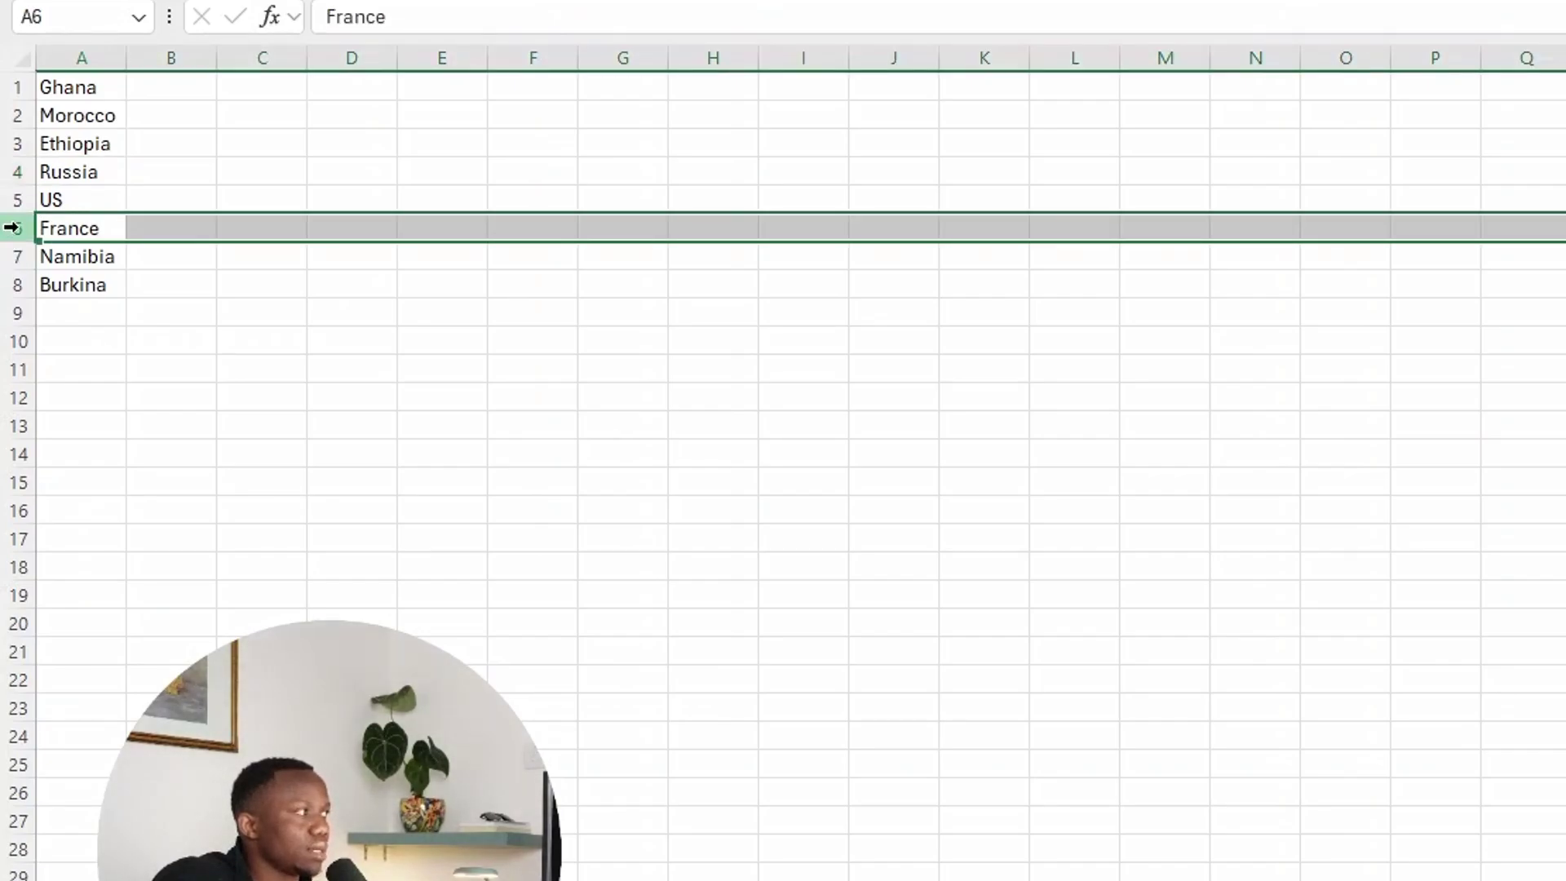
left_click(10, 228)
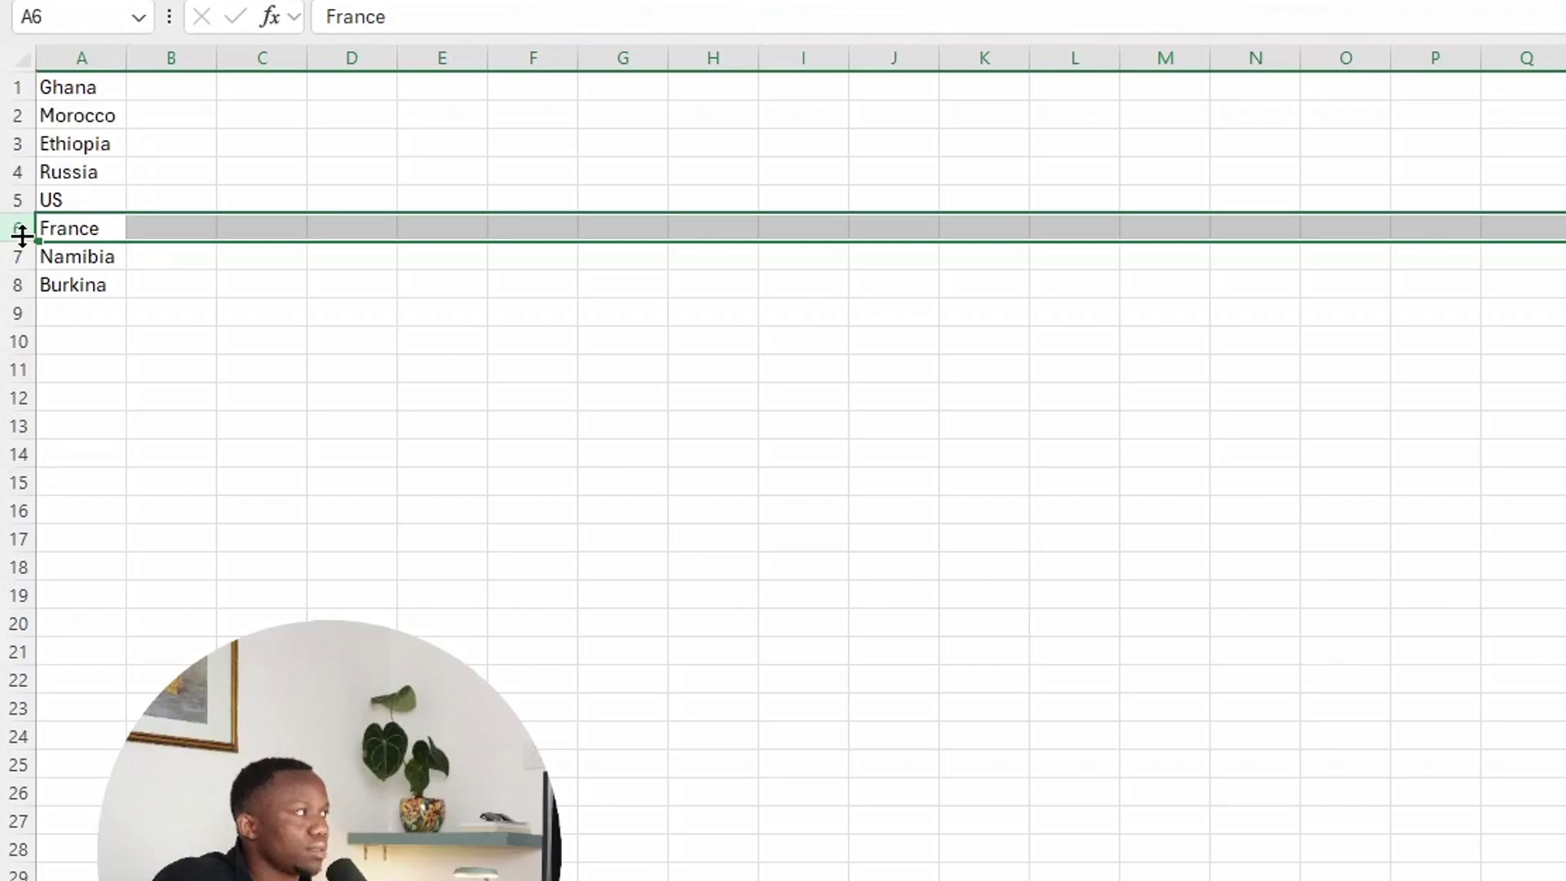
left_click(9, 227)
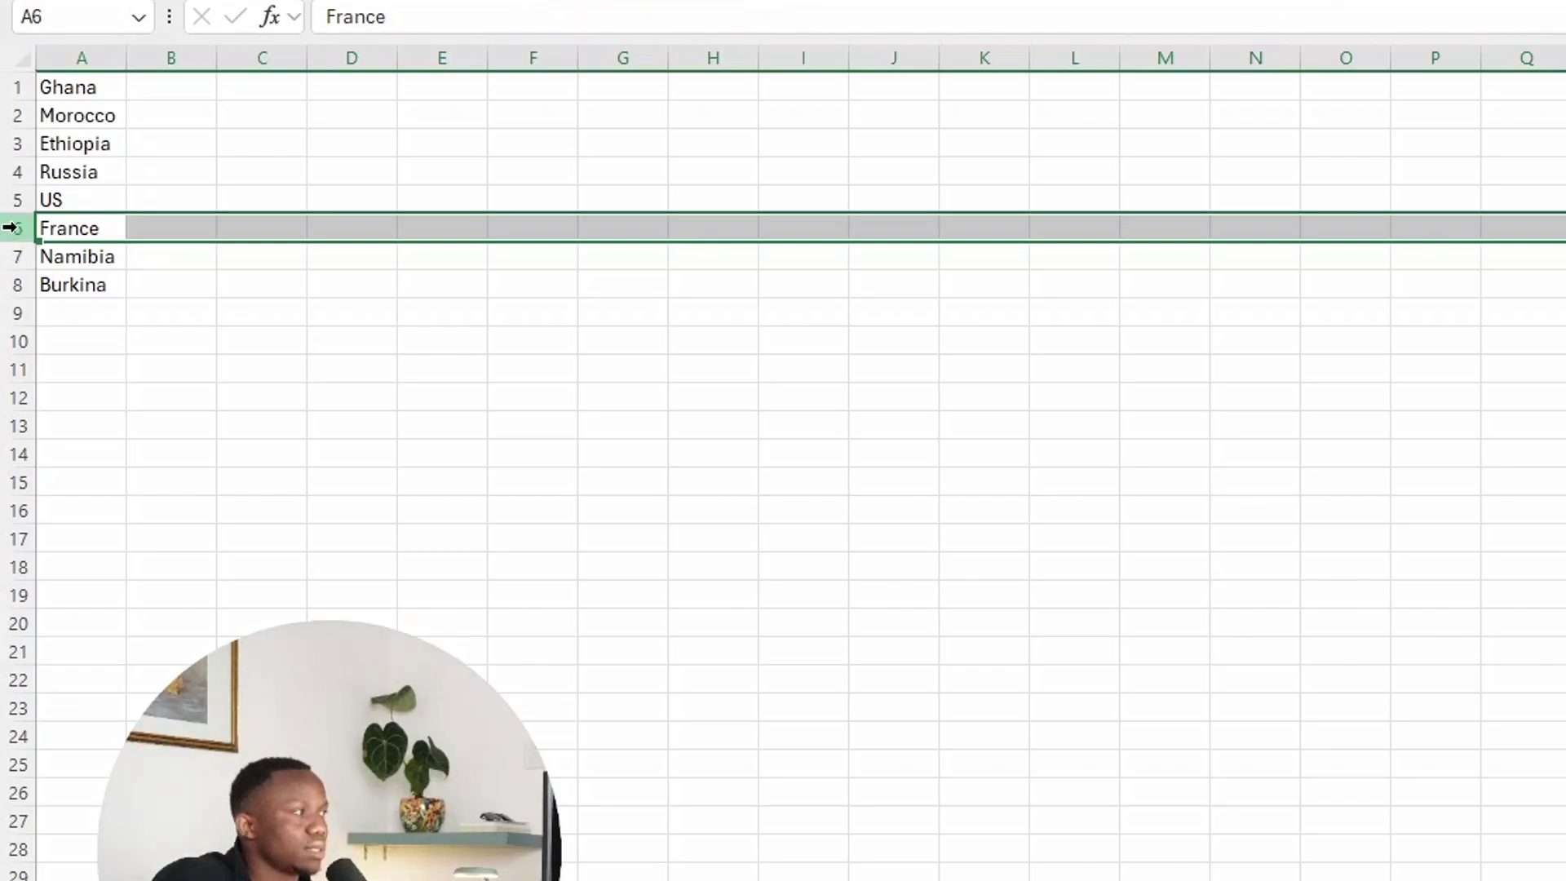
right_click(10, 228)
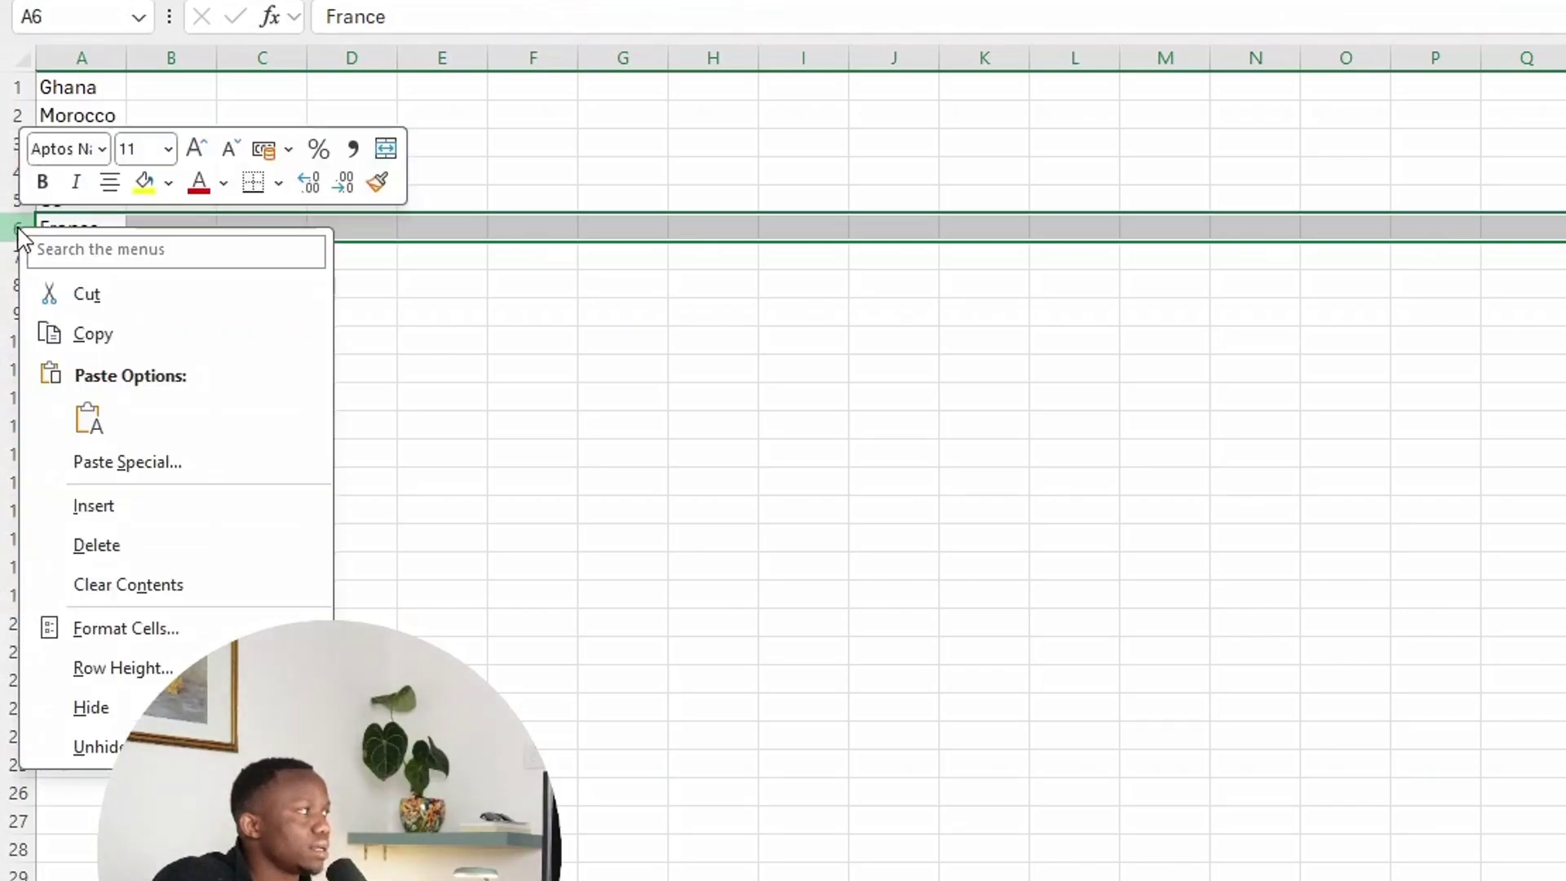
left_click(106, 546)
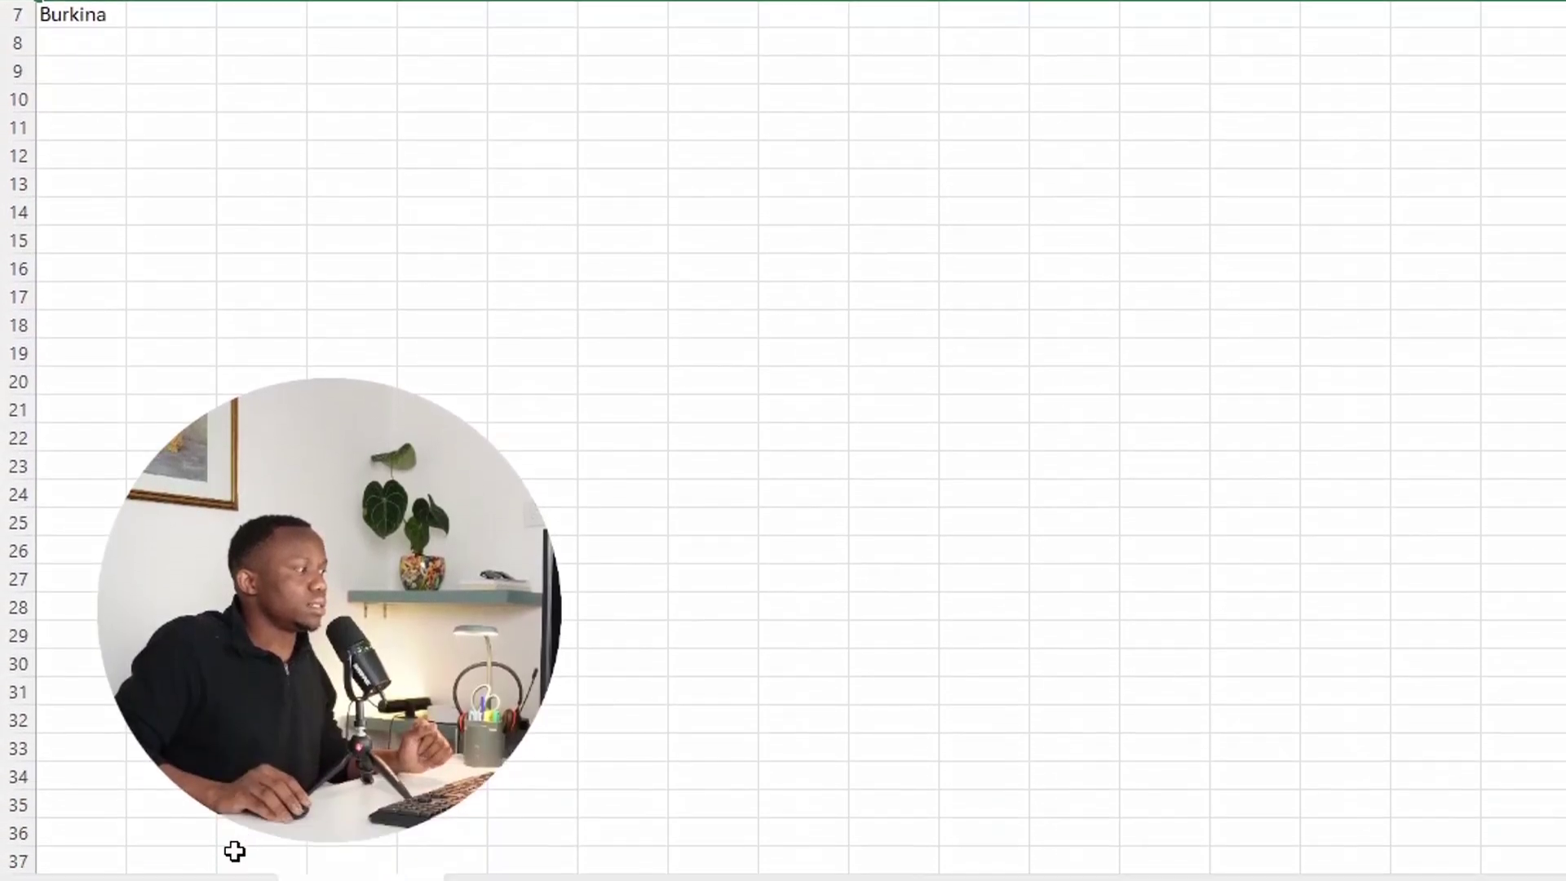
Step: Check the C15 and C11 Country dropdowns to confirm France is no longer offered
left_click(265, 171)
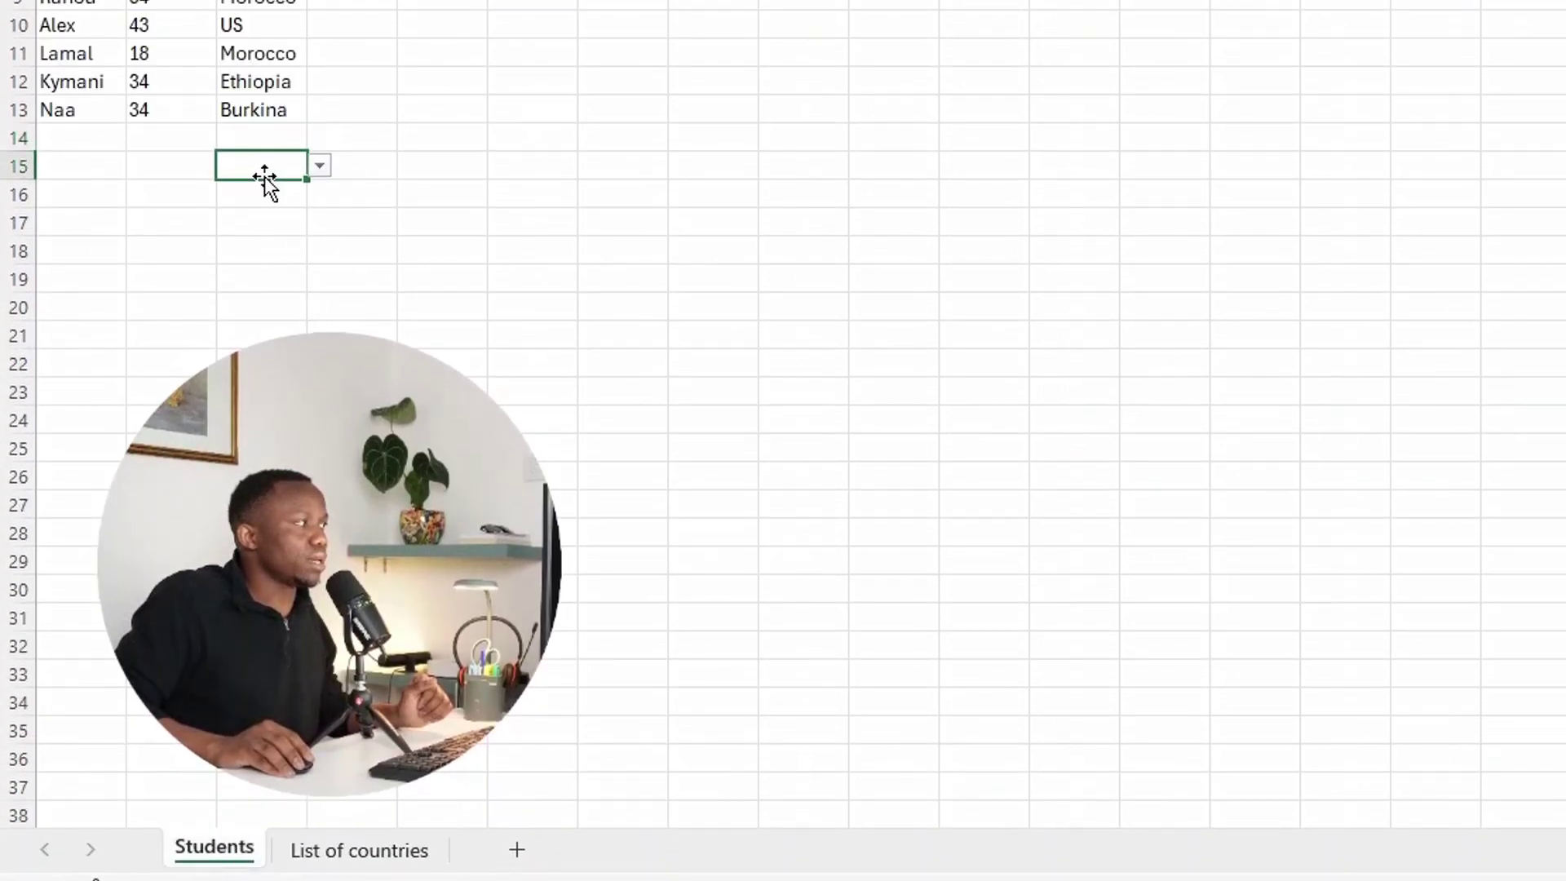
left_click(319, 165)
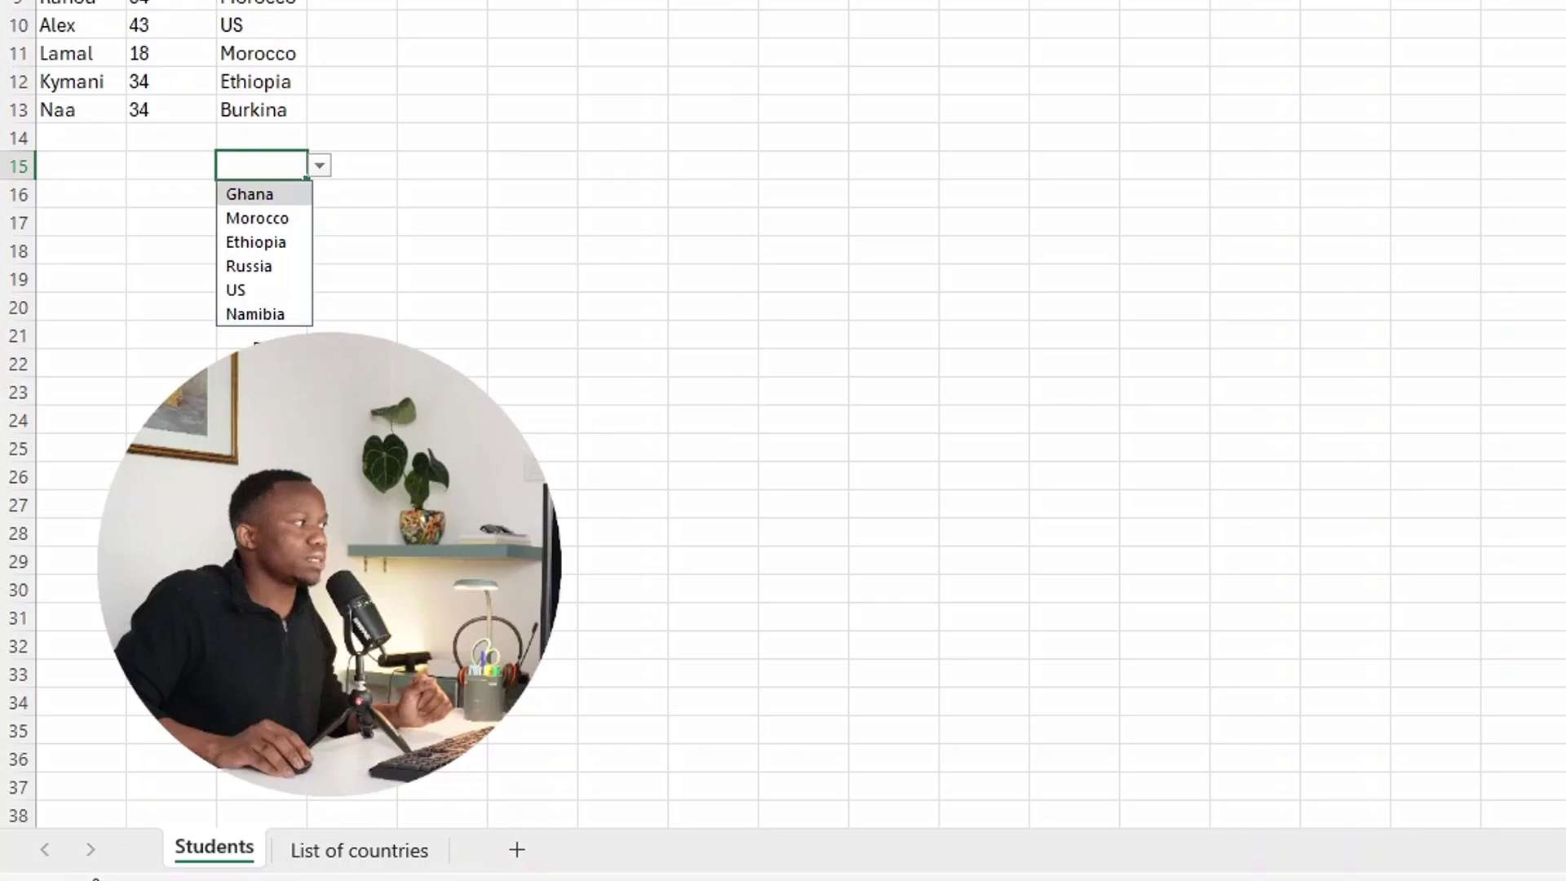
key("Escape")
key("Down")
key("Down")
key("Down")
key("Down")
key("Down")
key("Down")
key("Down")
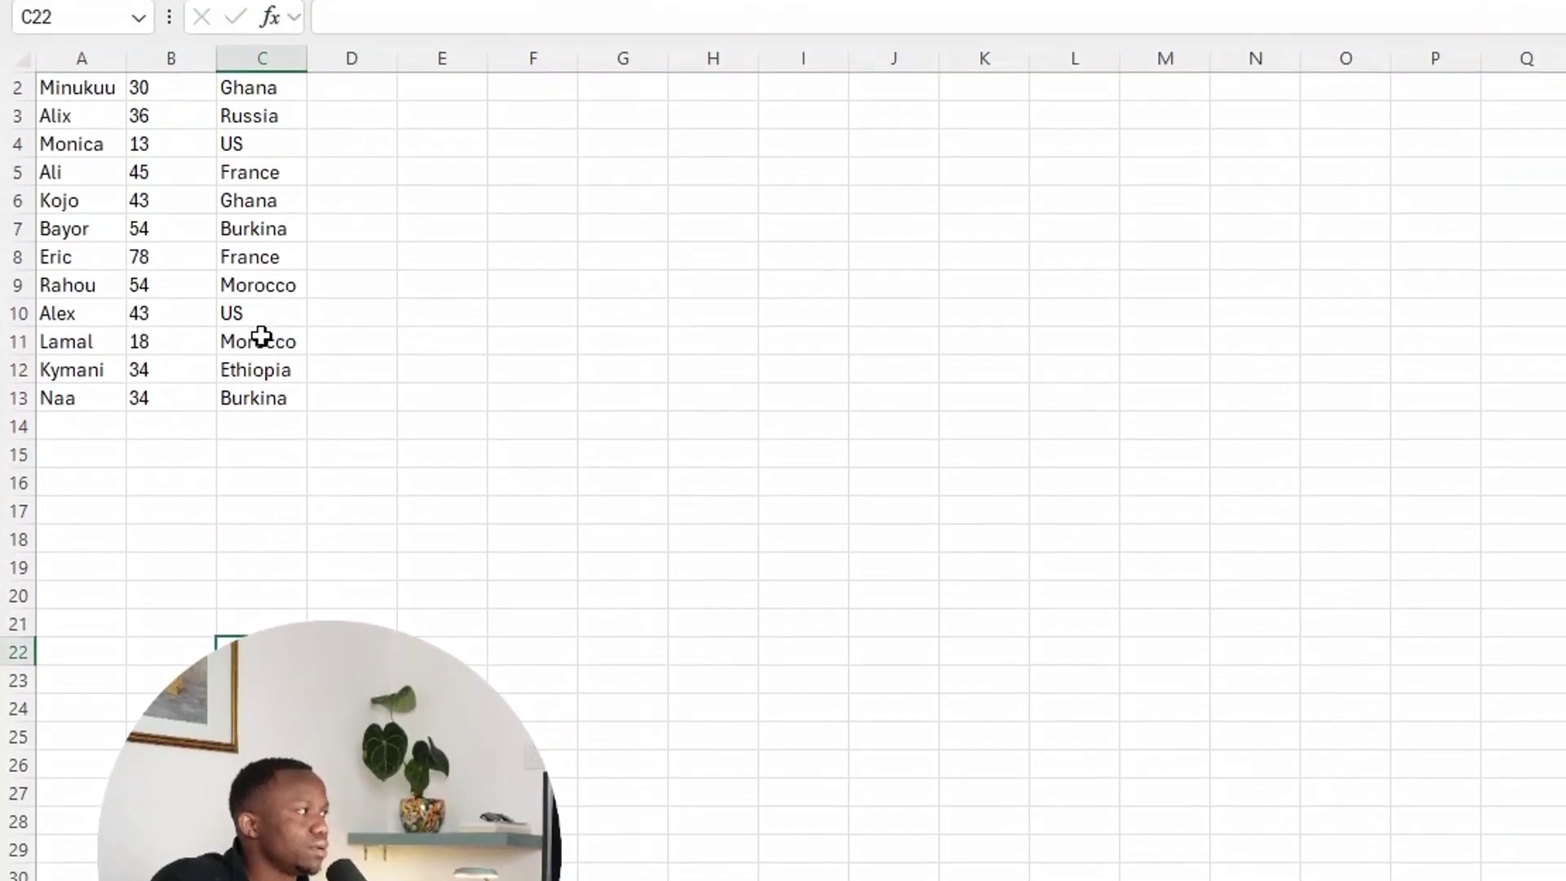
left_click(273, 53)
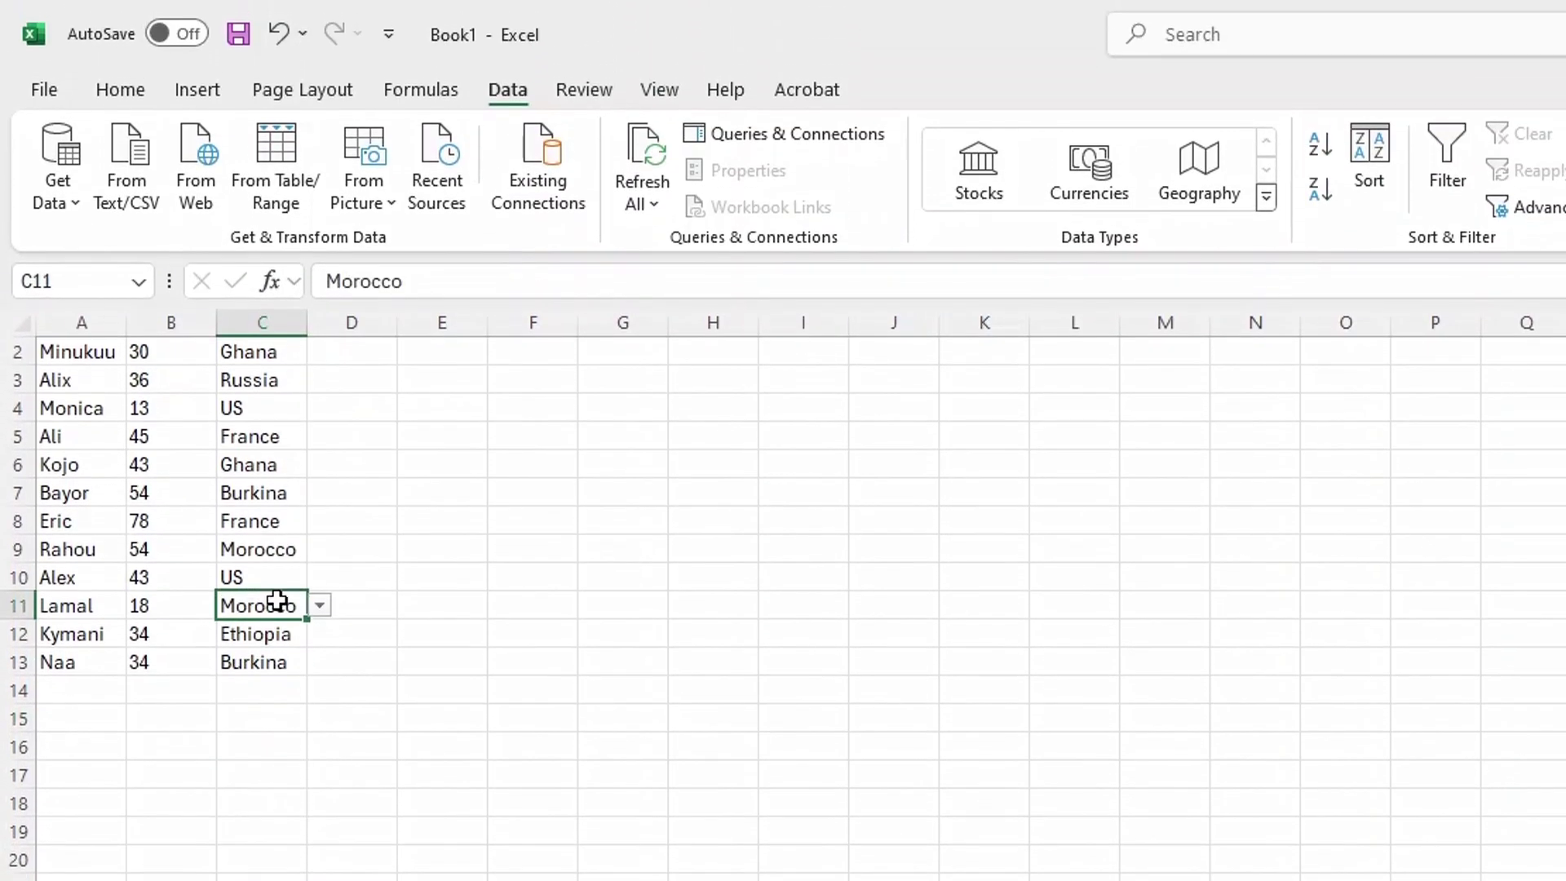
left_click(322, 606)
Step: Change Country cell C5 from France to Morocco using its dropdown
left_click(255, 441)
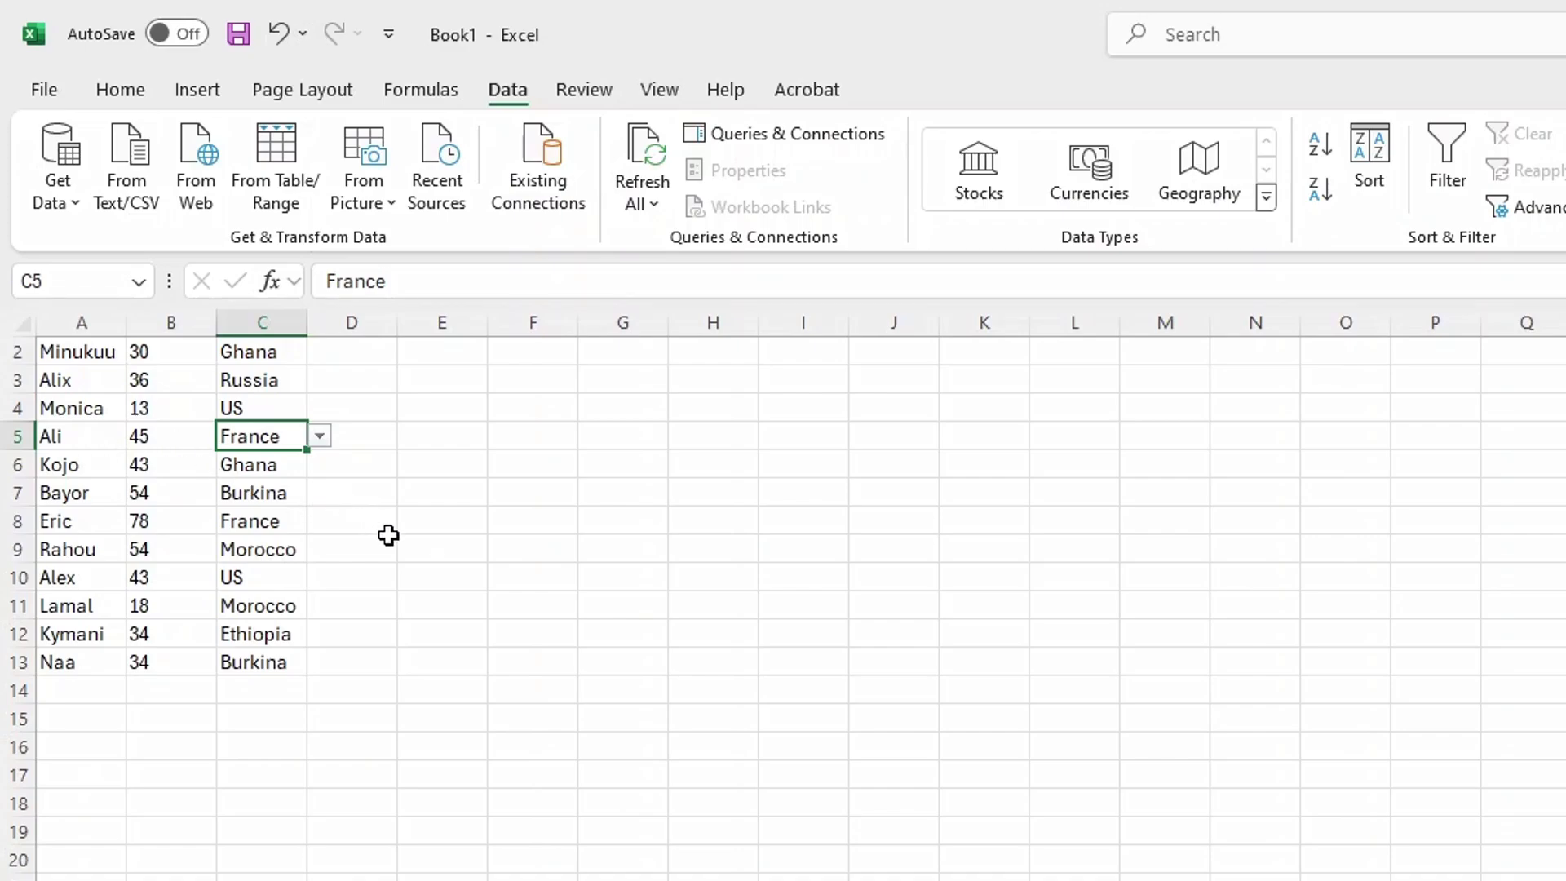
left_click(319, 438)
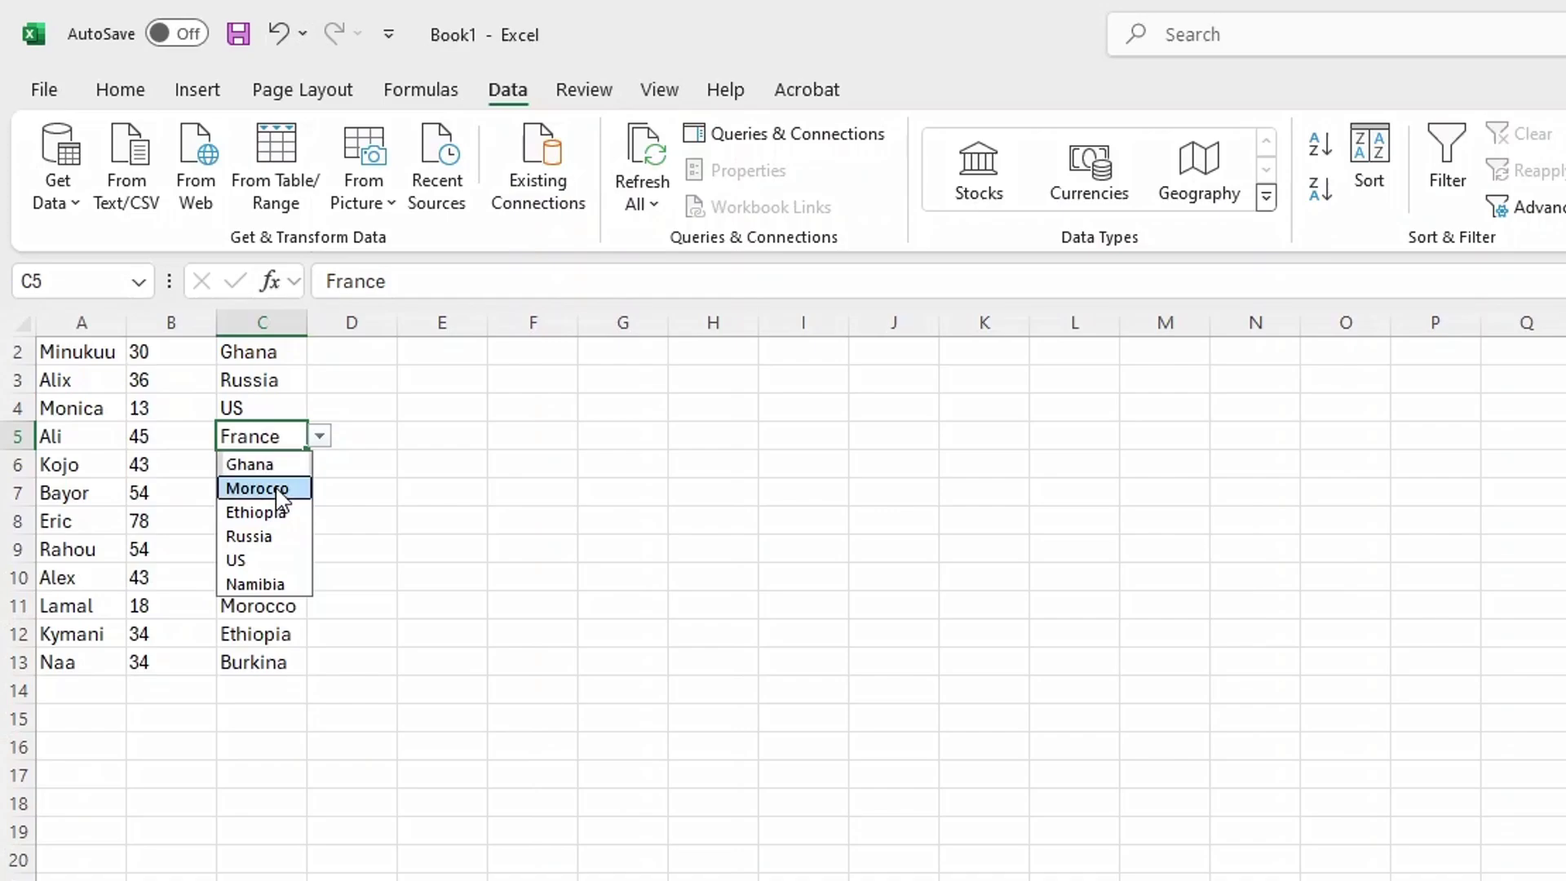
left_click(259, 487)
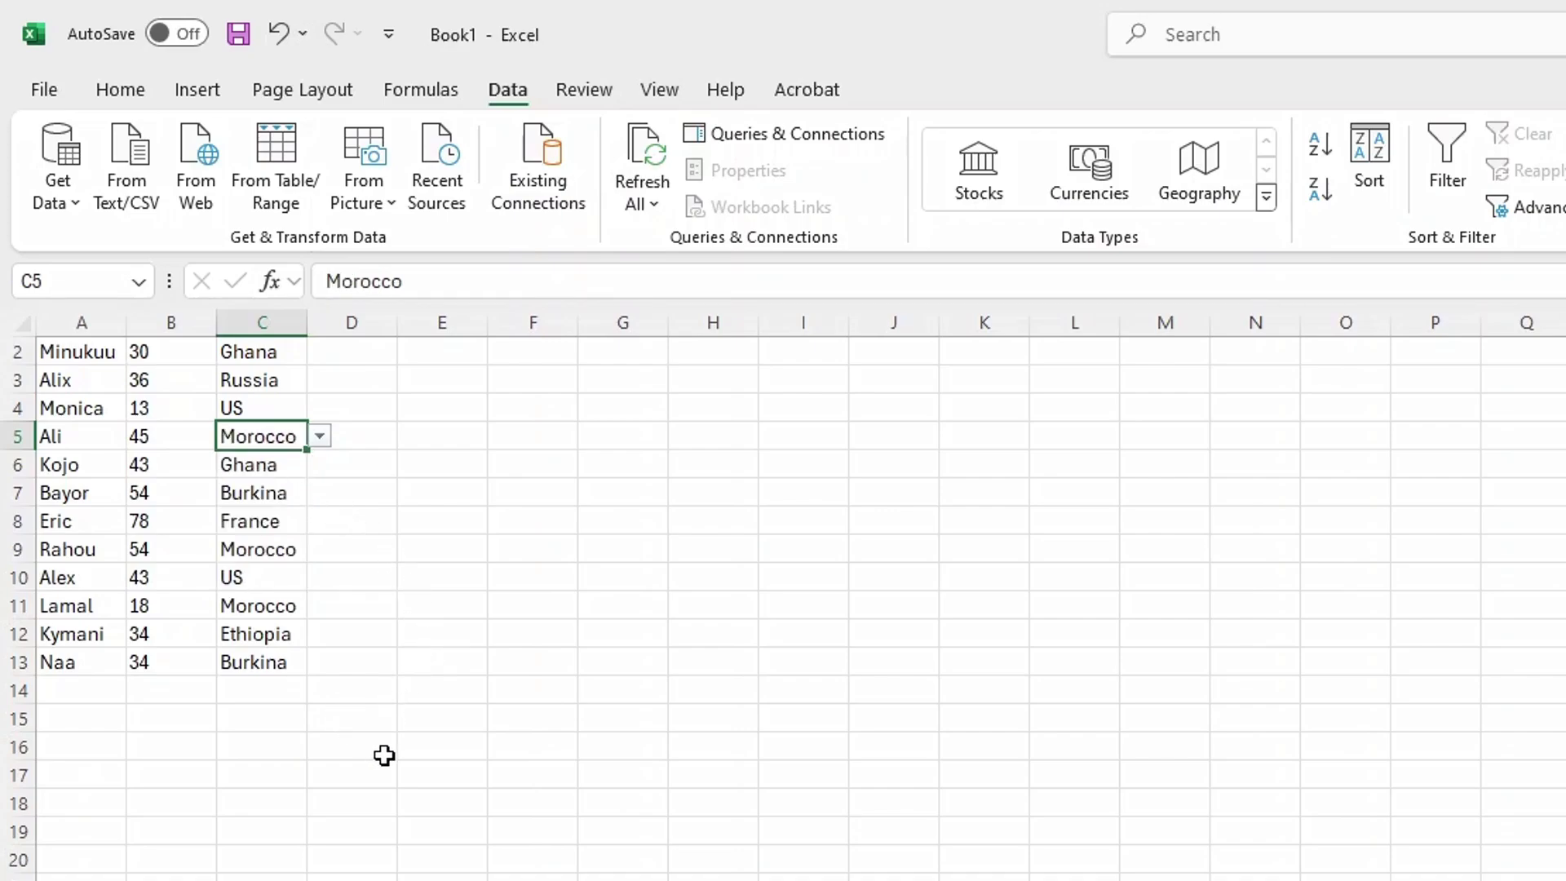
left_click(275, 685)
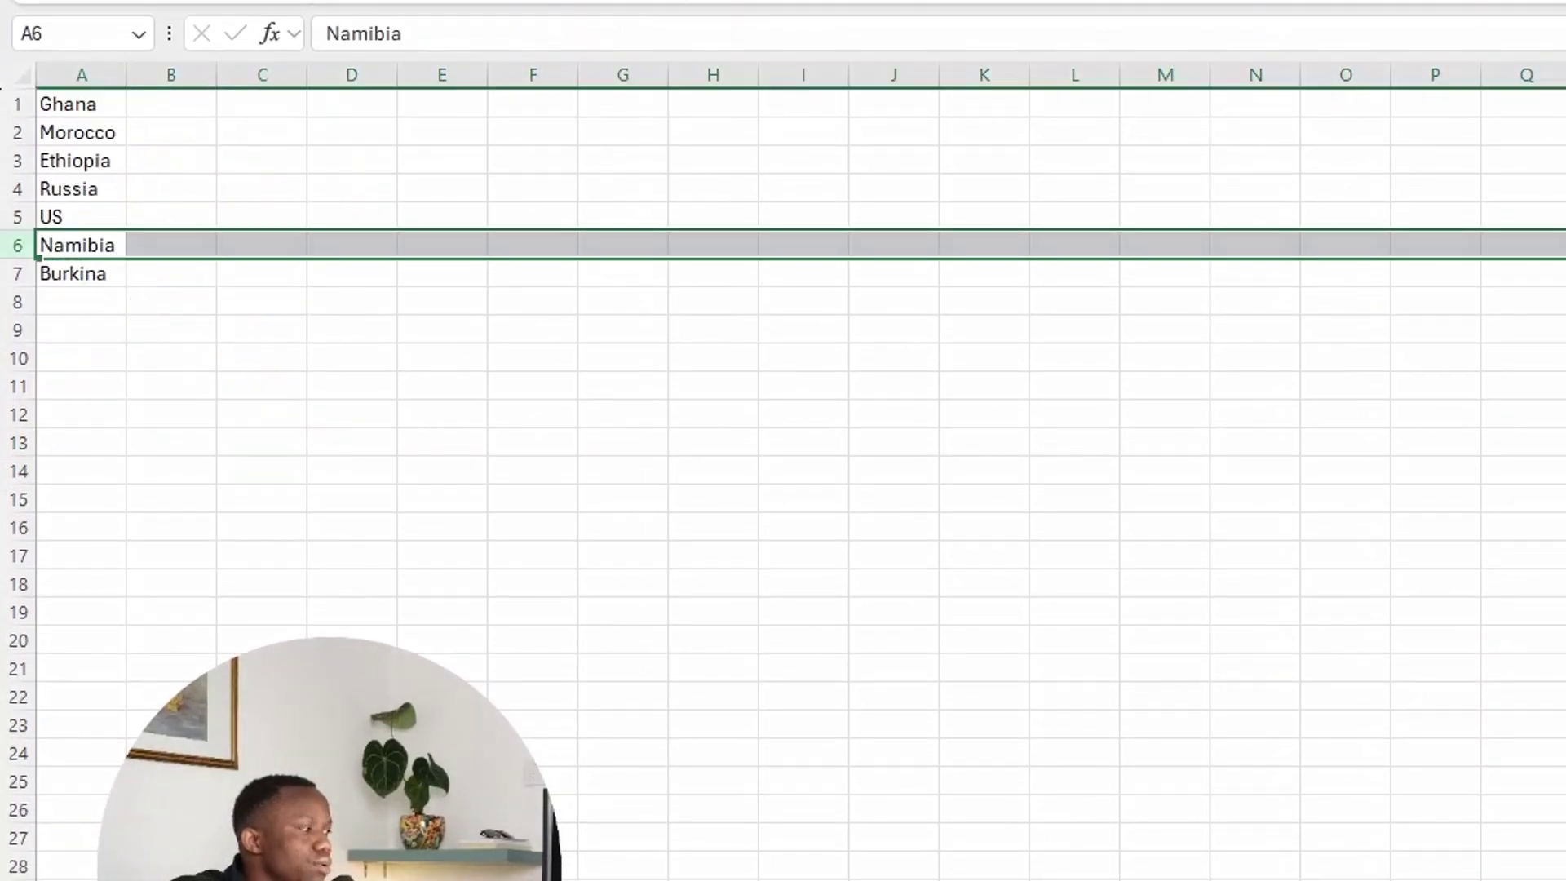
Step: Hide the List of countries sheet from its tab's context menu
left_click(17, 160)
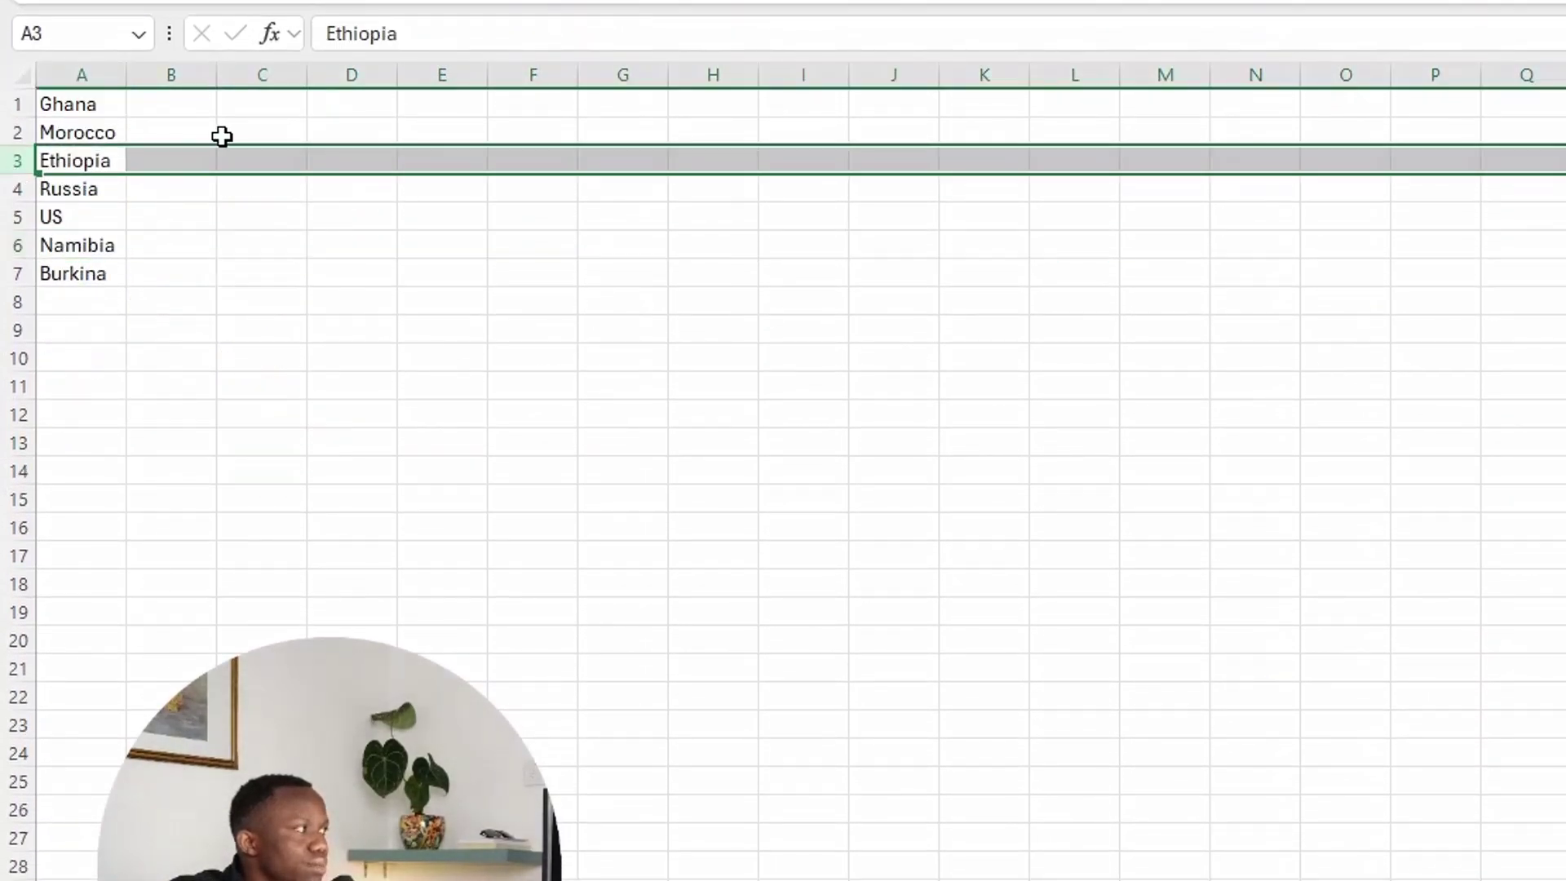
left_click(248, 383)
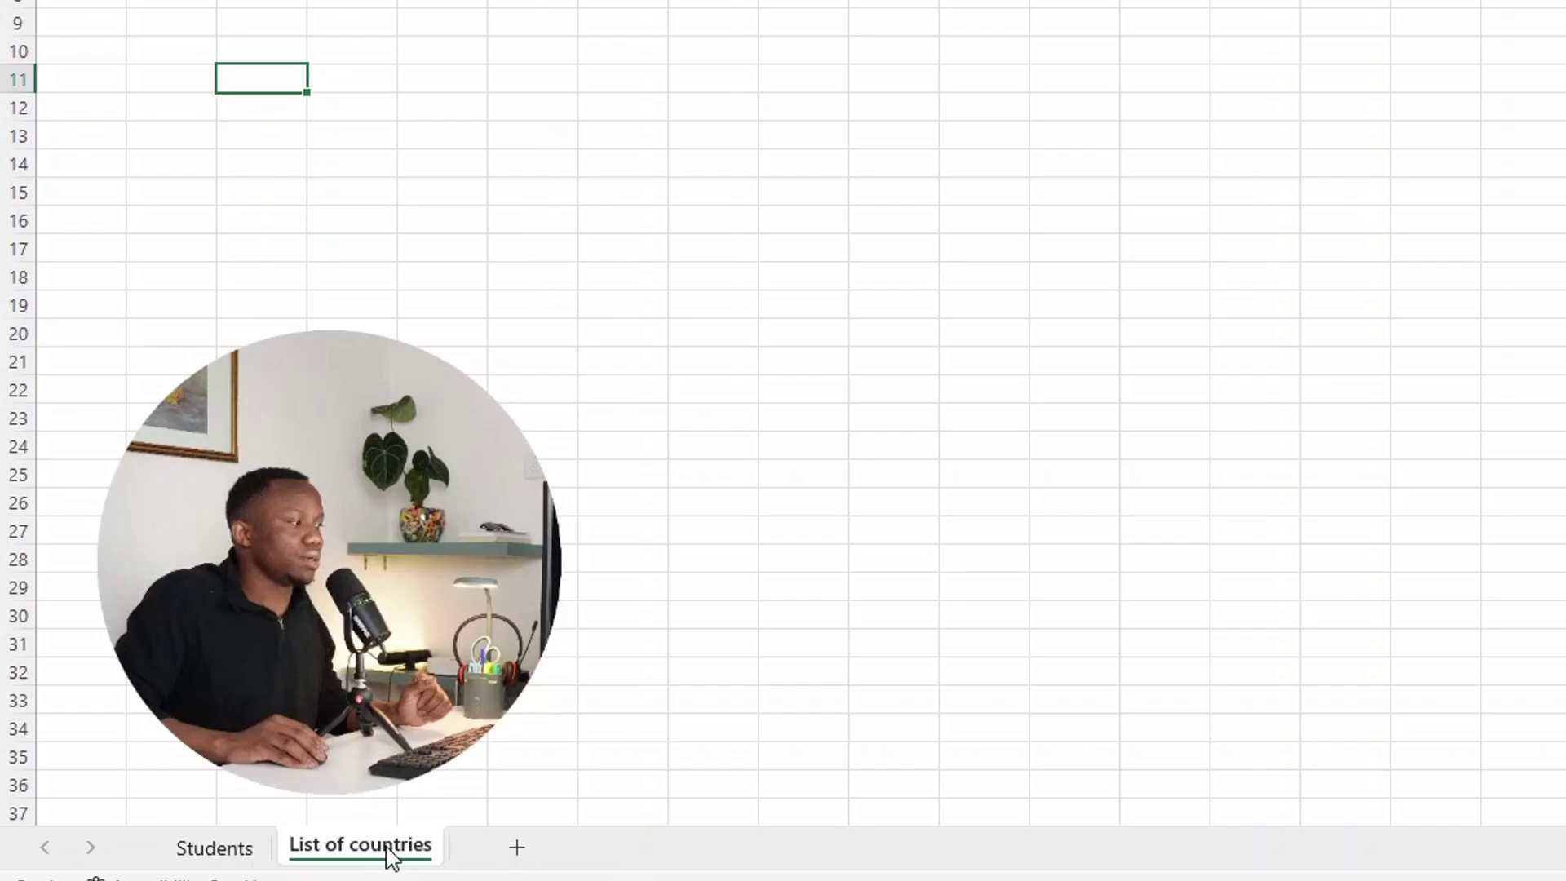
right_click(392, 857)
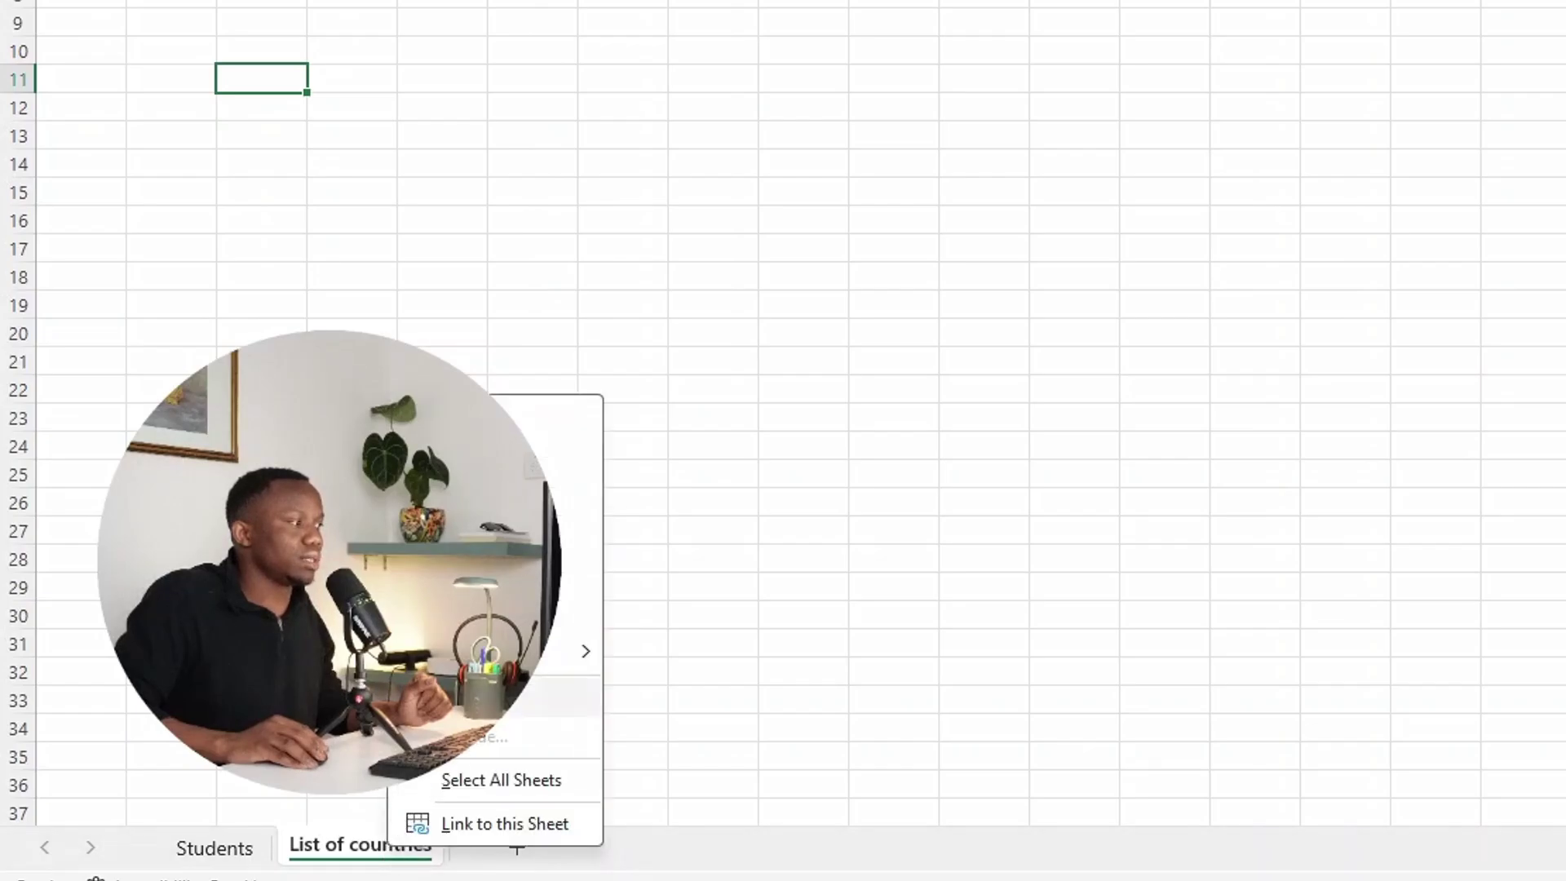
left_click(465, 699)
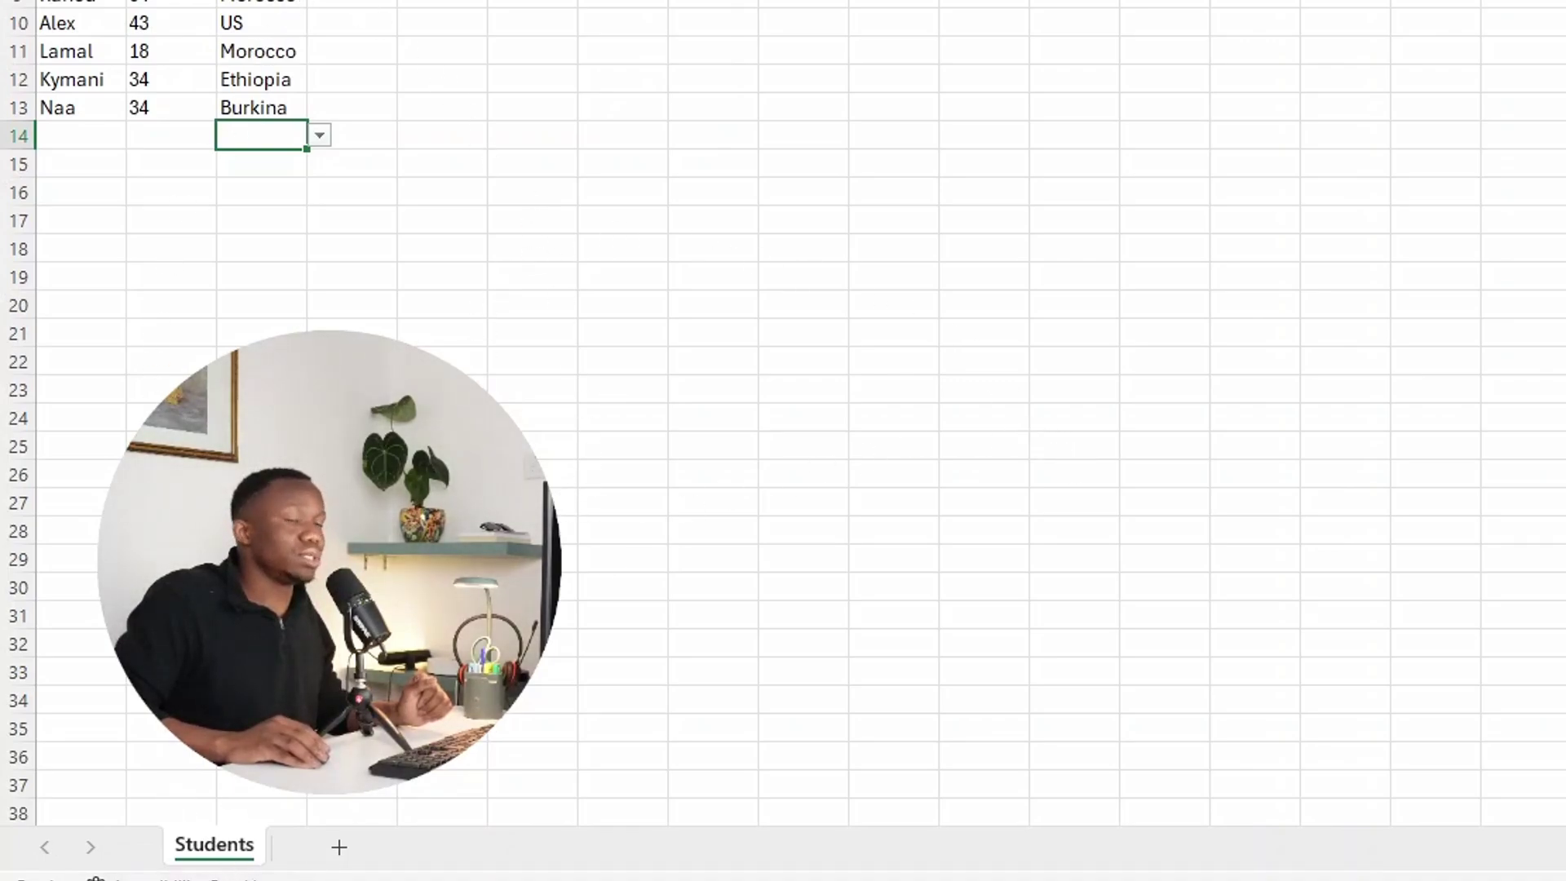
left_click(97, 131)
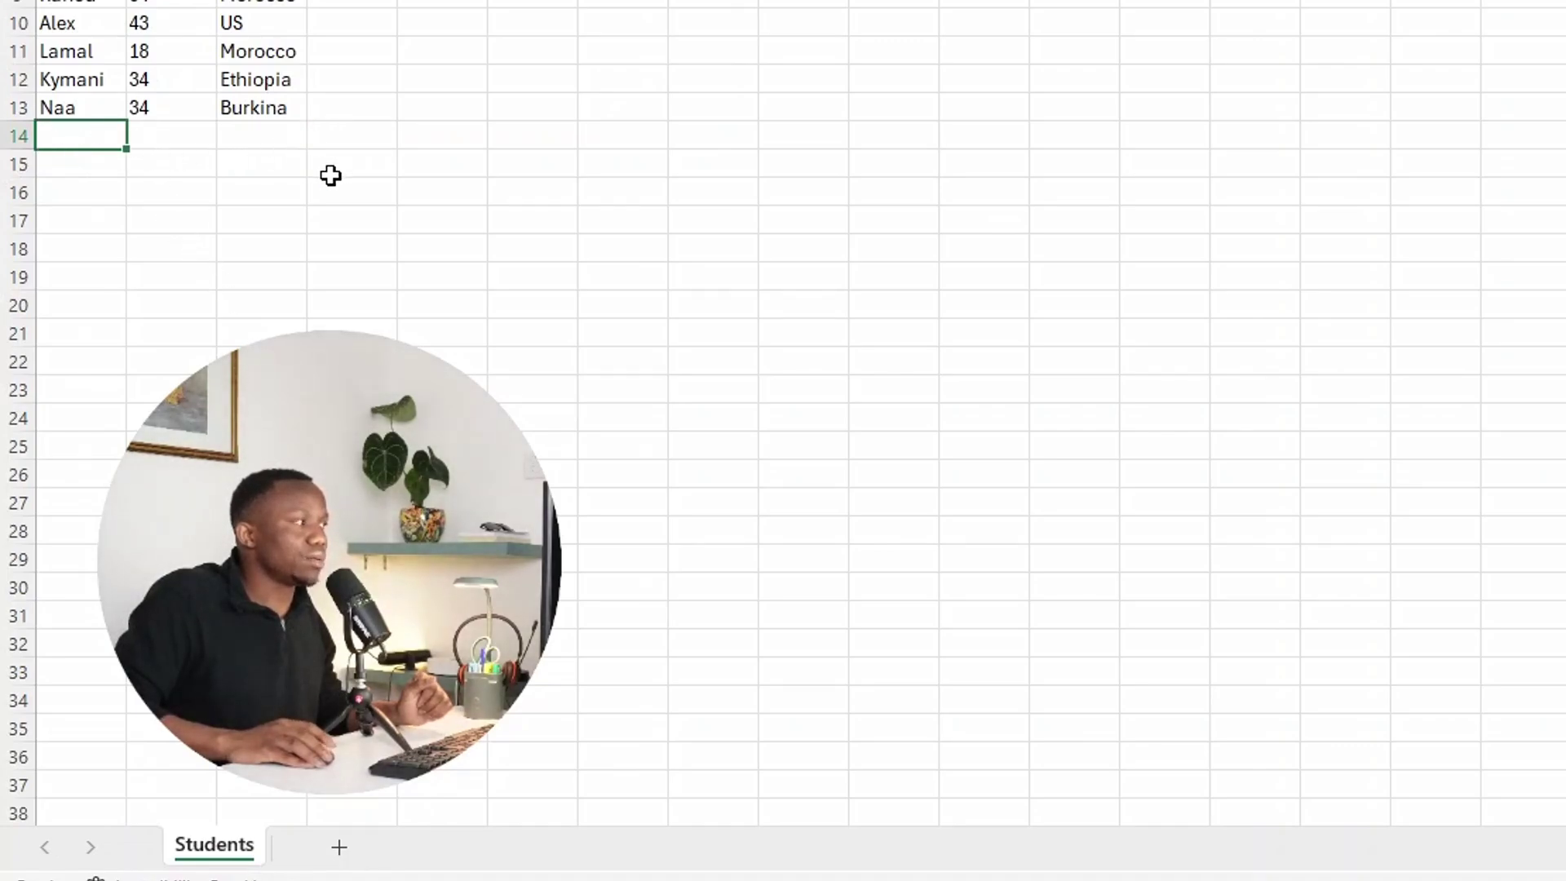
left_click(277, 133)
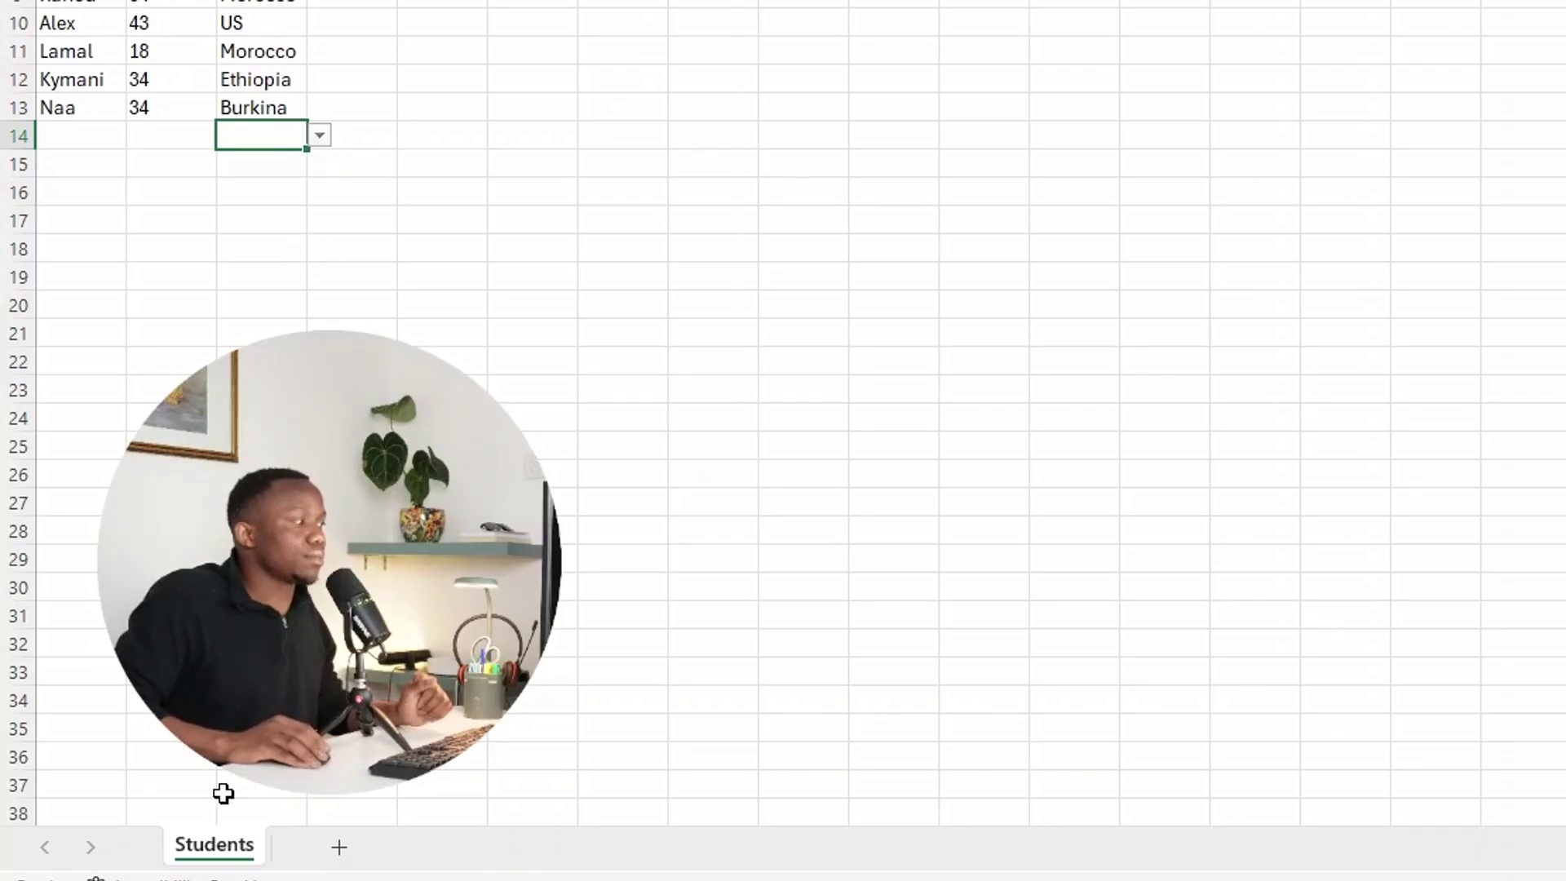
left_click(318, 137)
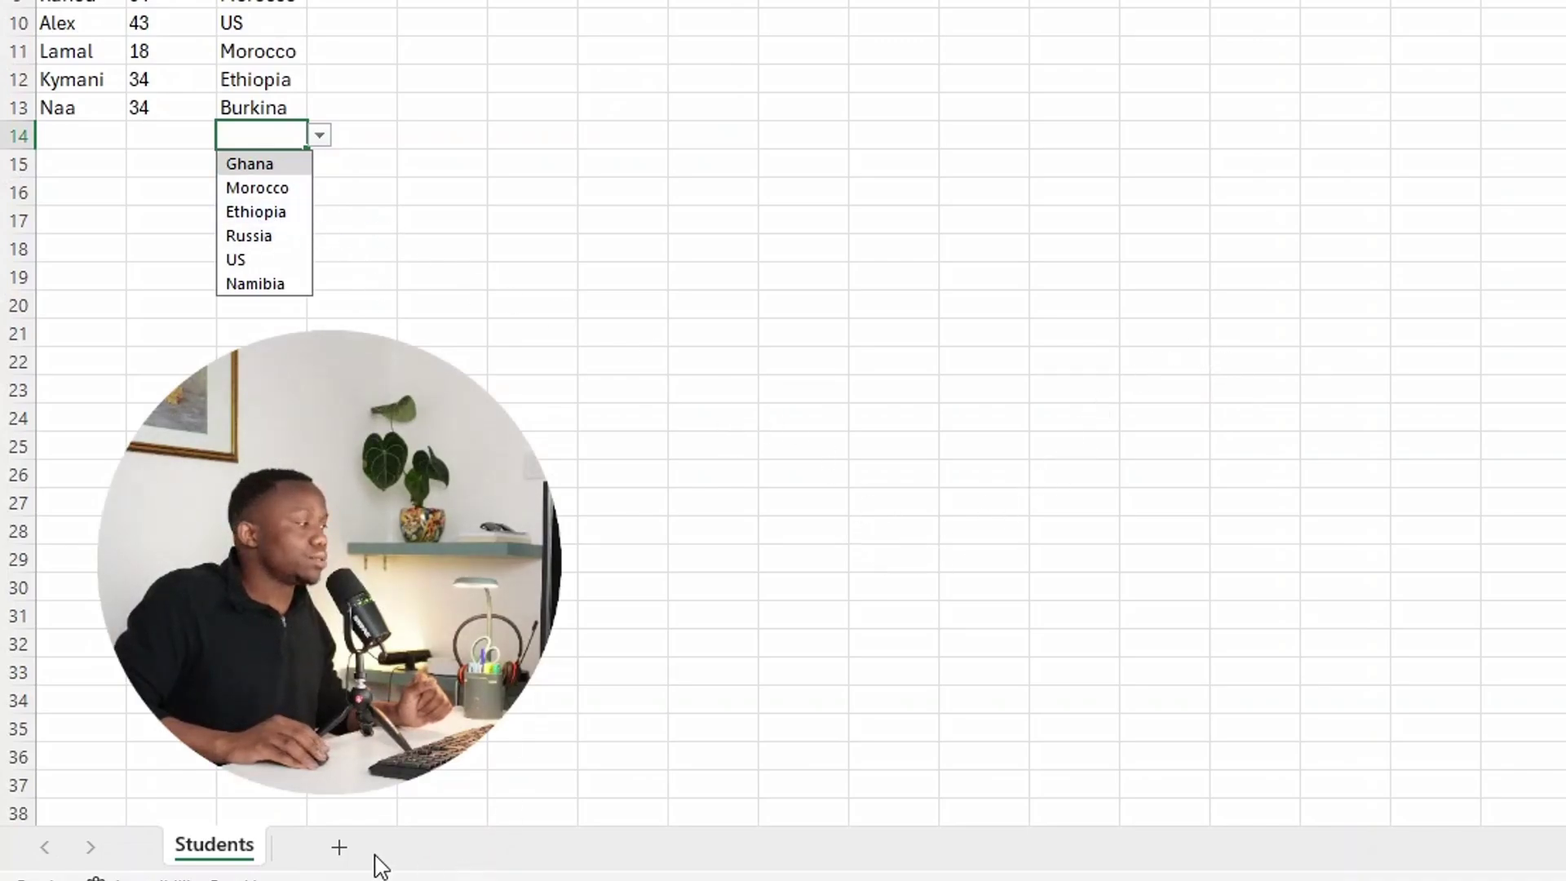
left_click(214, 858)
Step: Unhide the List of countries sheet via the Students tab, then hide it again
right_click(214, 858)
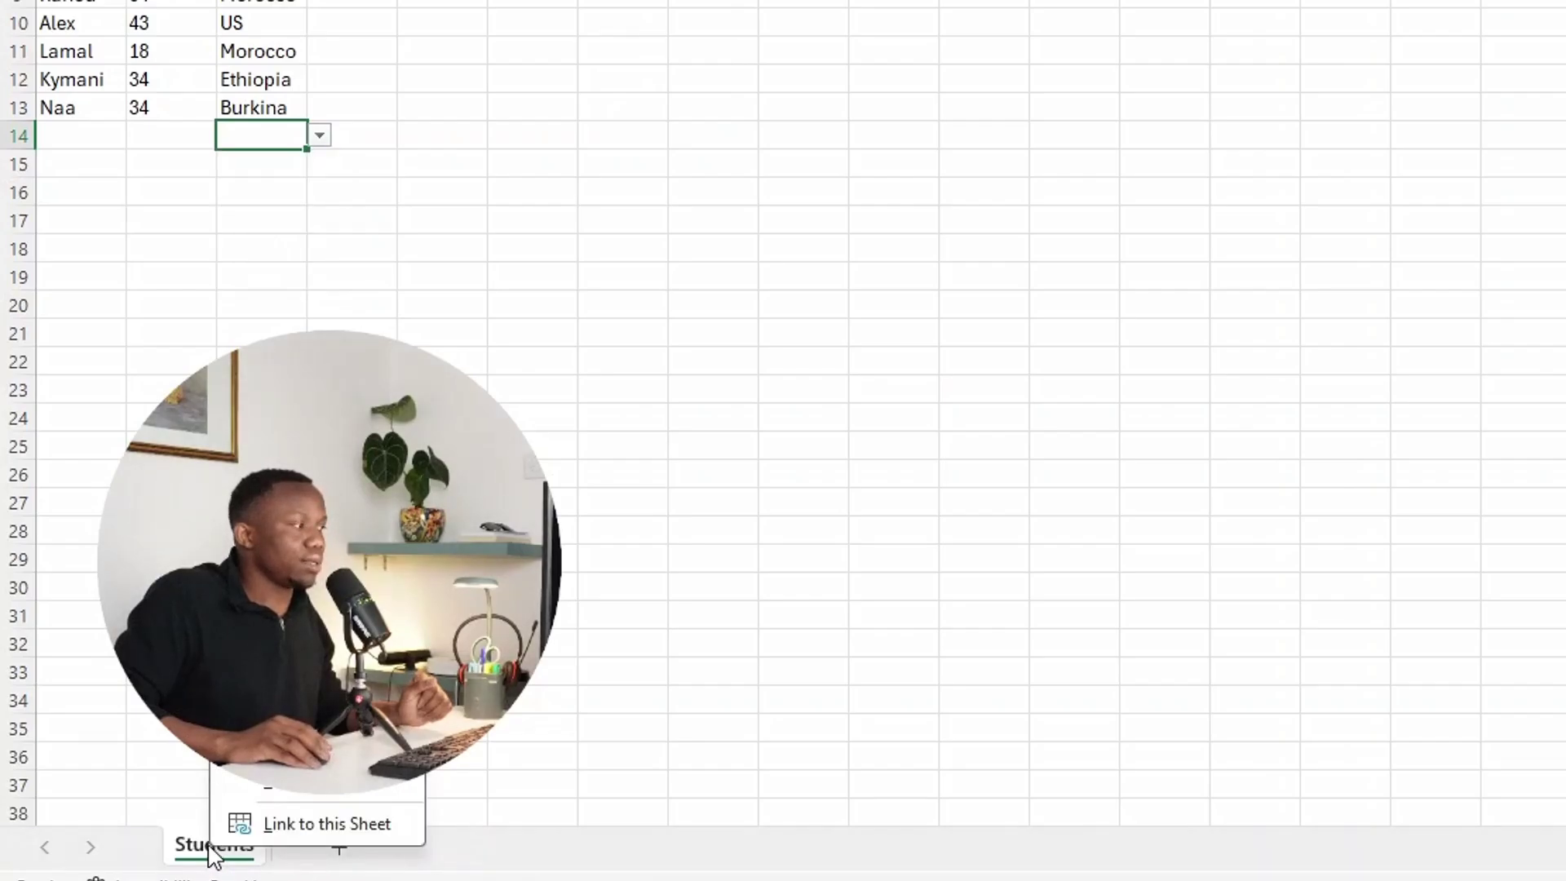
left_click(296, 736)
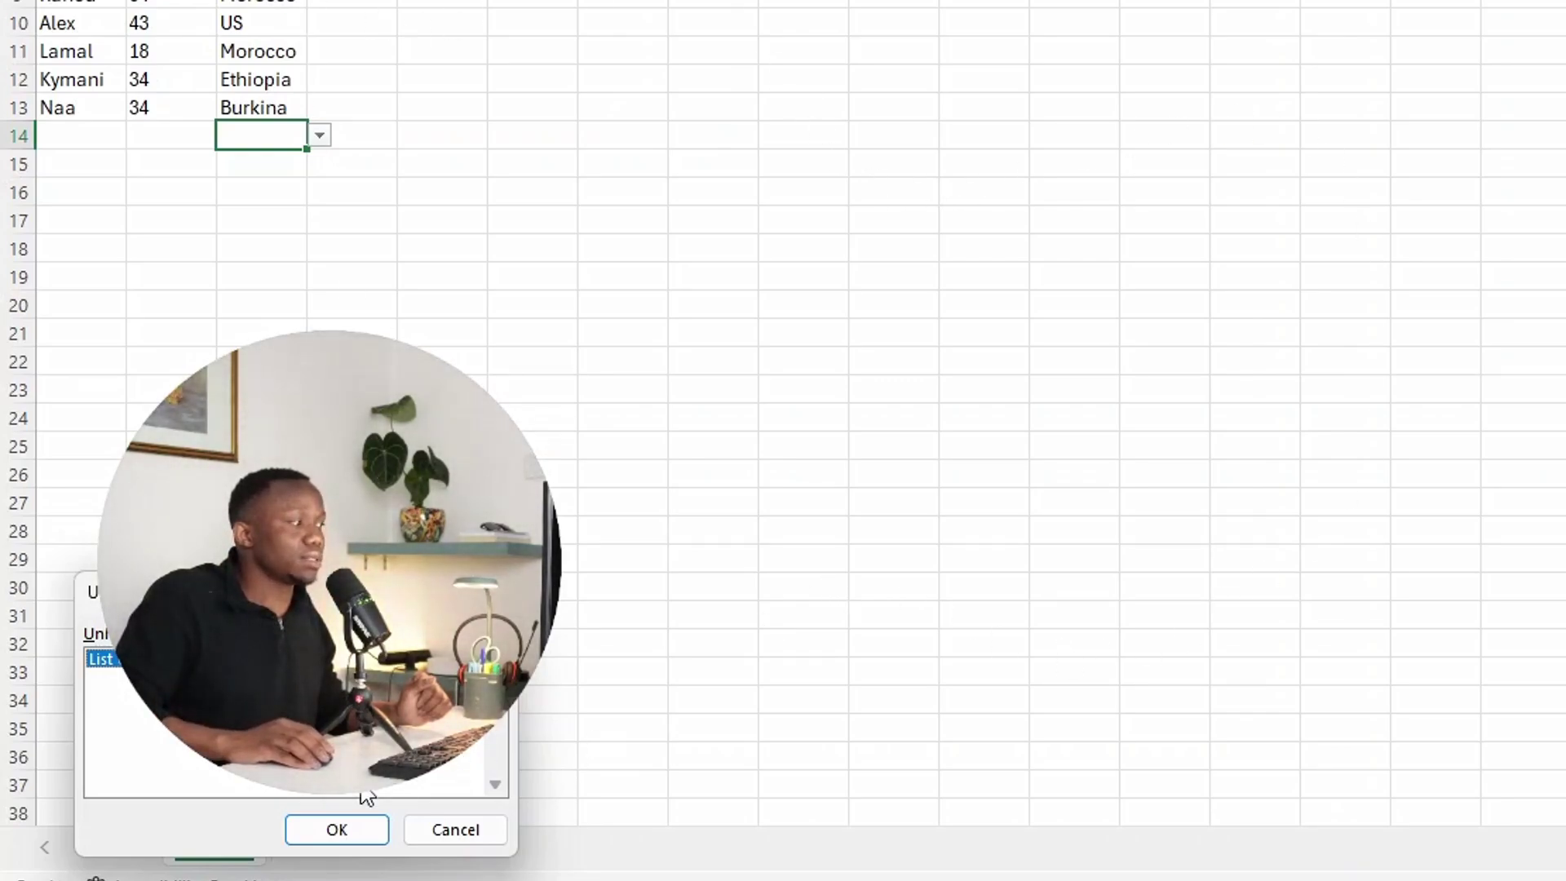
left_click(338, 831)
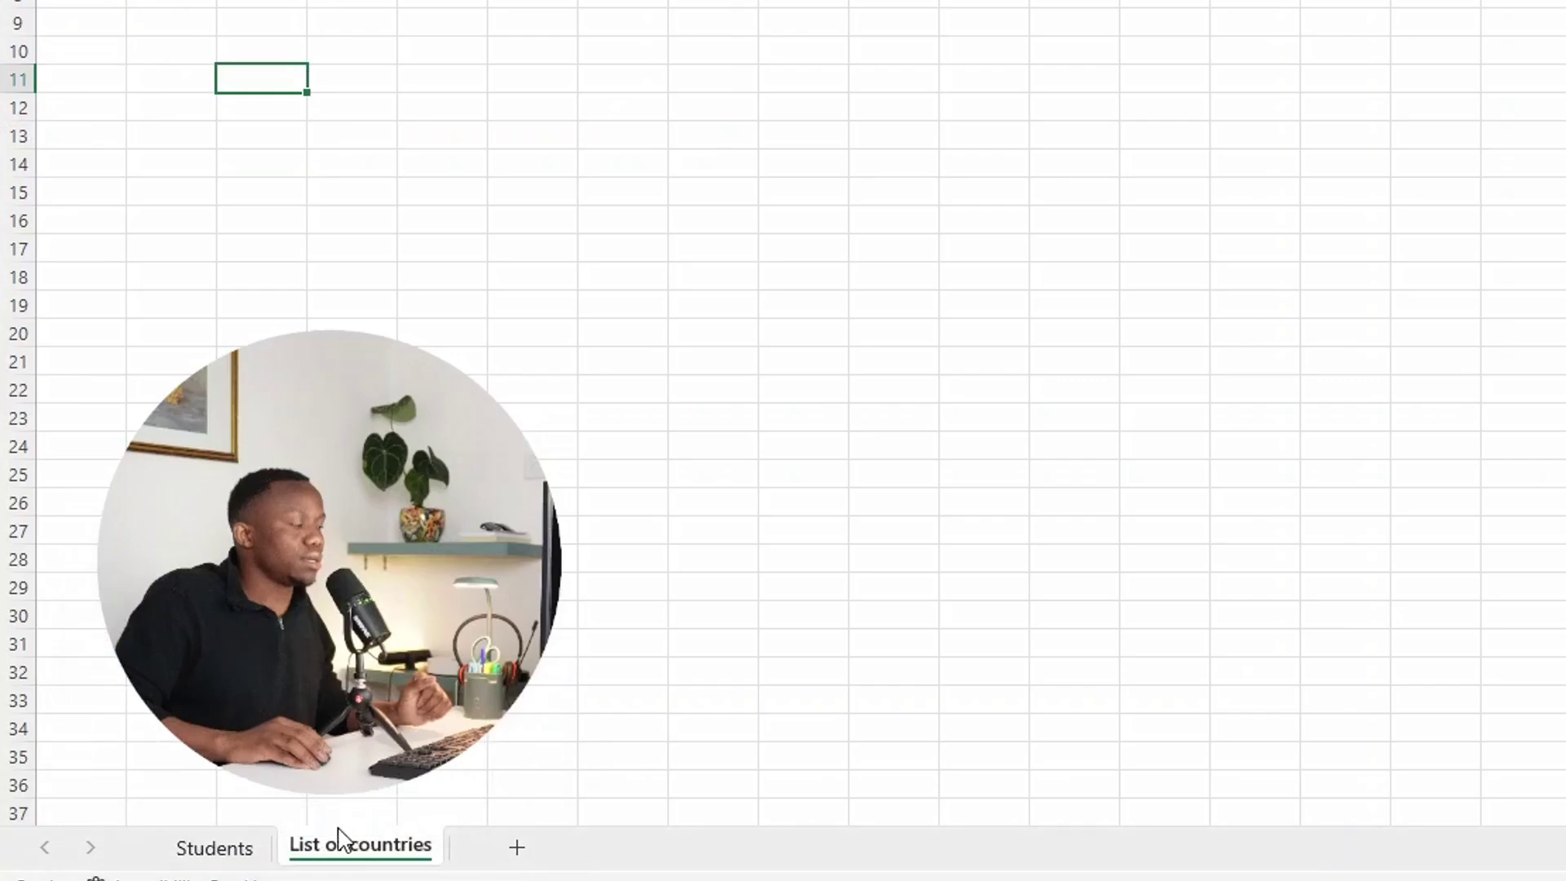
right_click(342, 848)
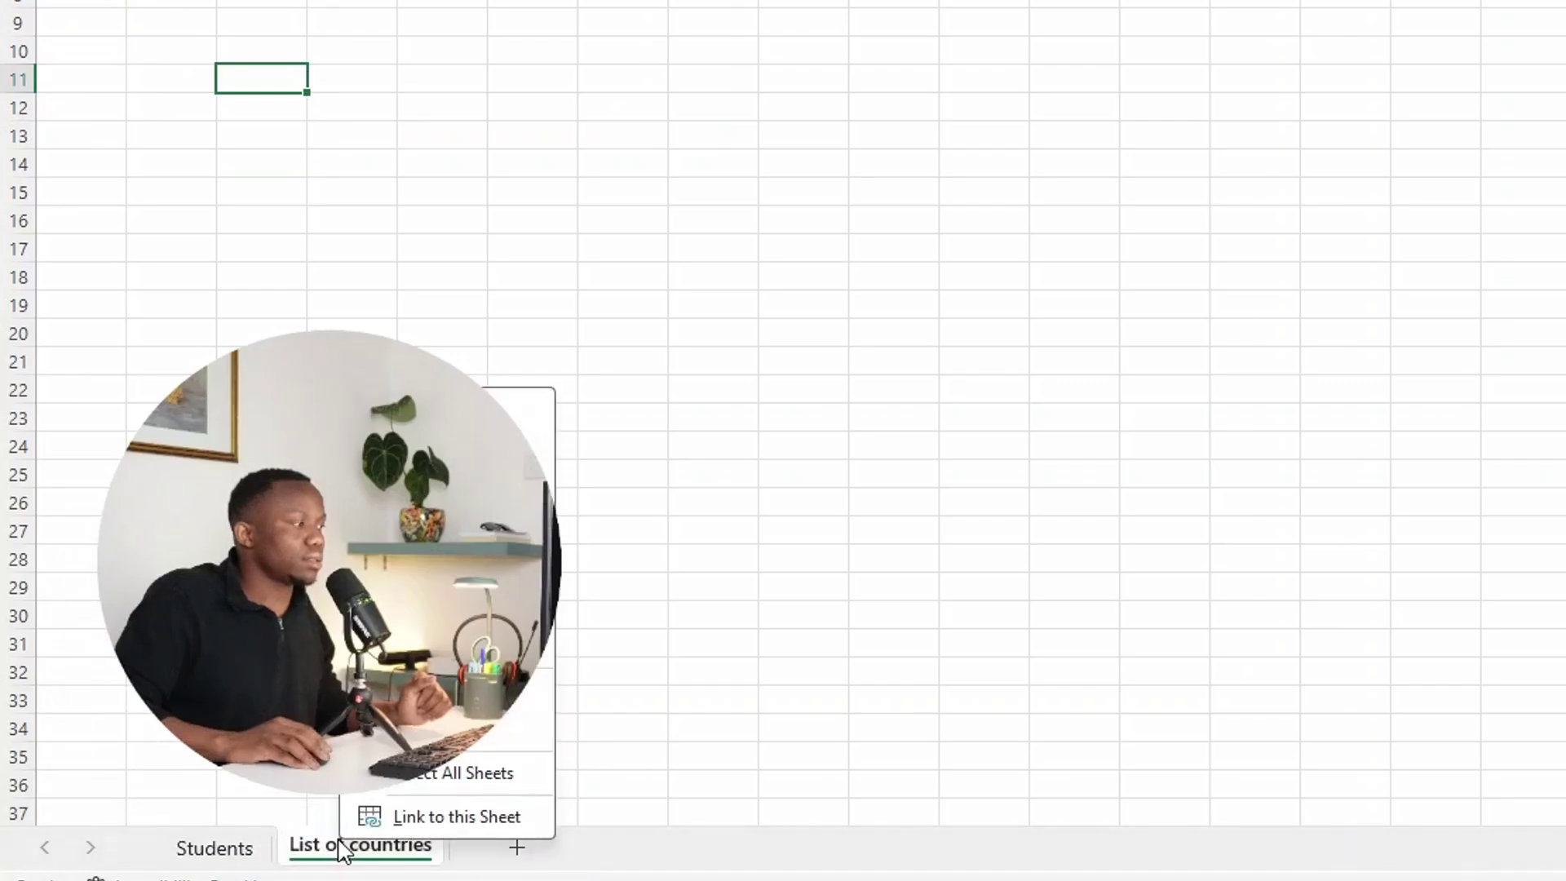
left_click(424, 685)
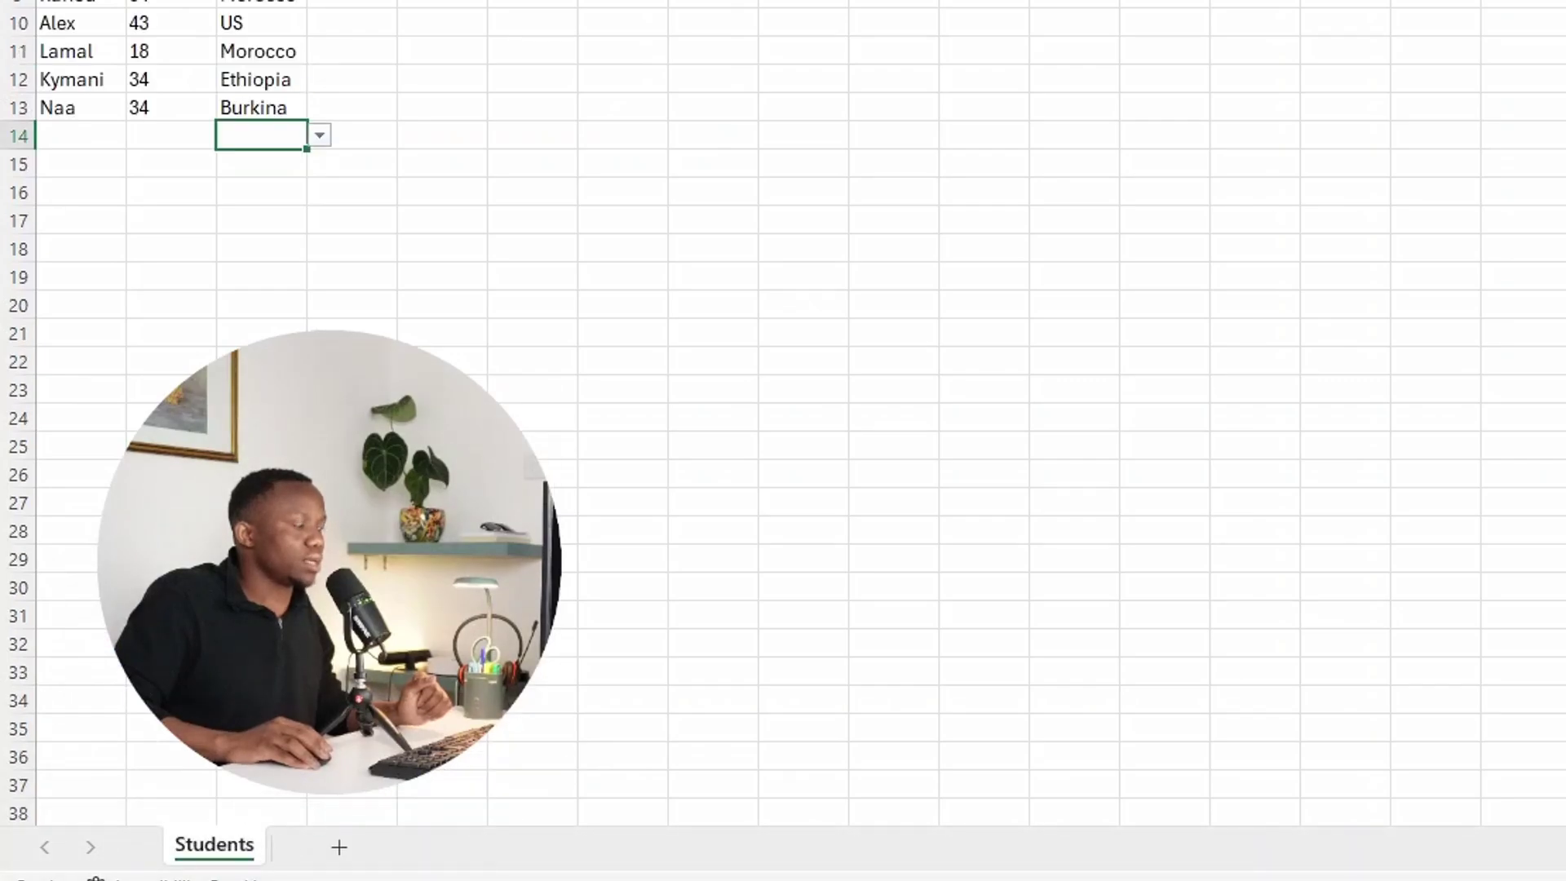
Step: Unhide the List of countries sheet once more from the Students tab's Unhide dialog
right_click(212, 849)
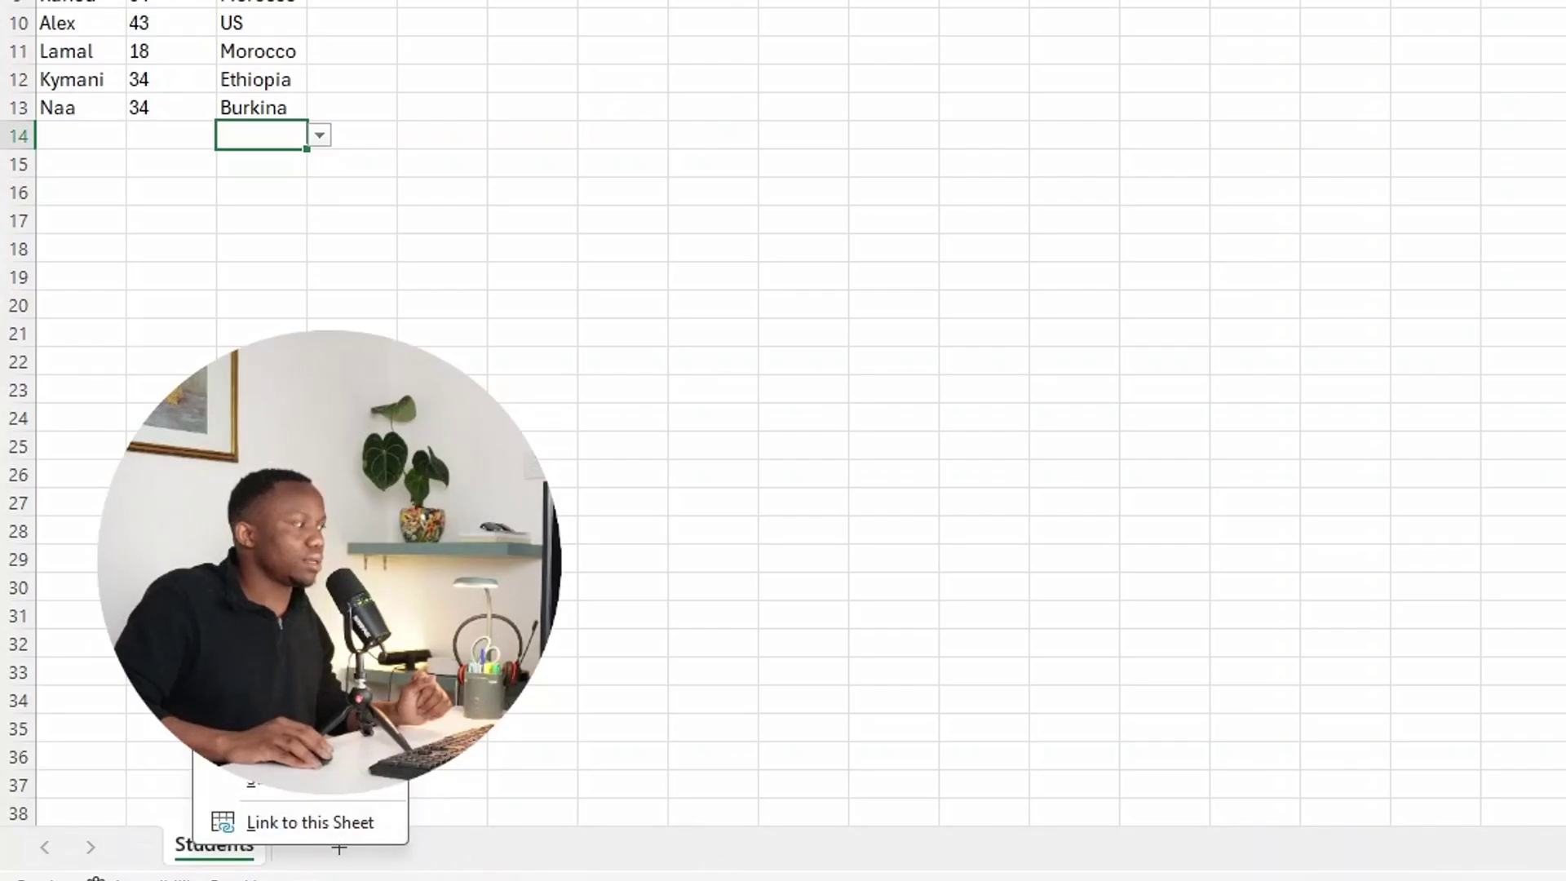
left_click(277, 735)
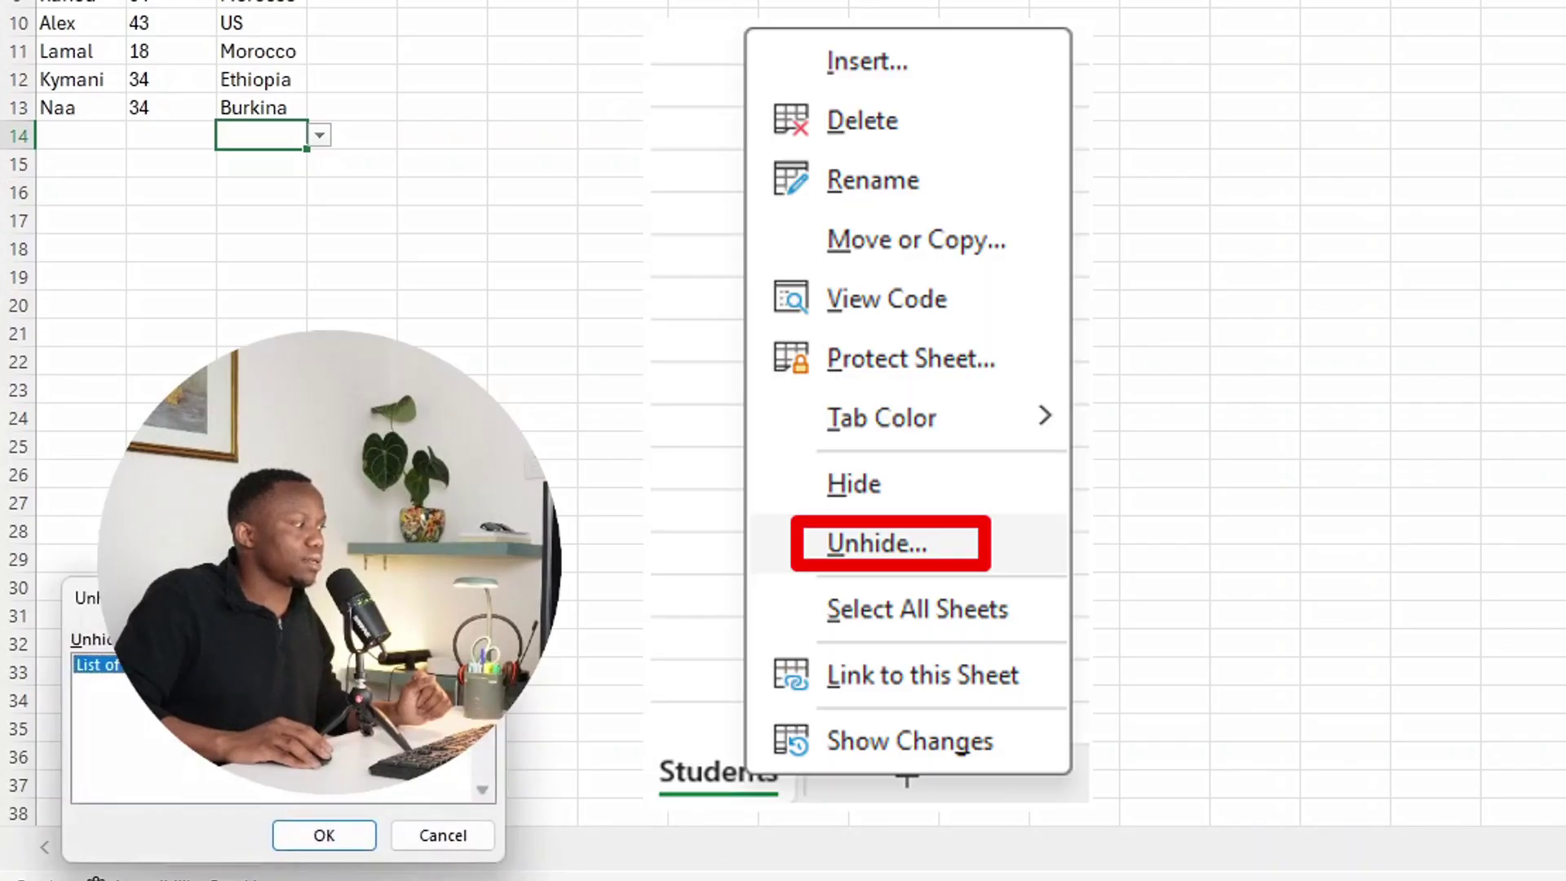
left_click_drag(225, 591, 561, 0)
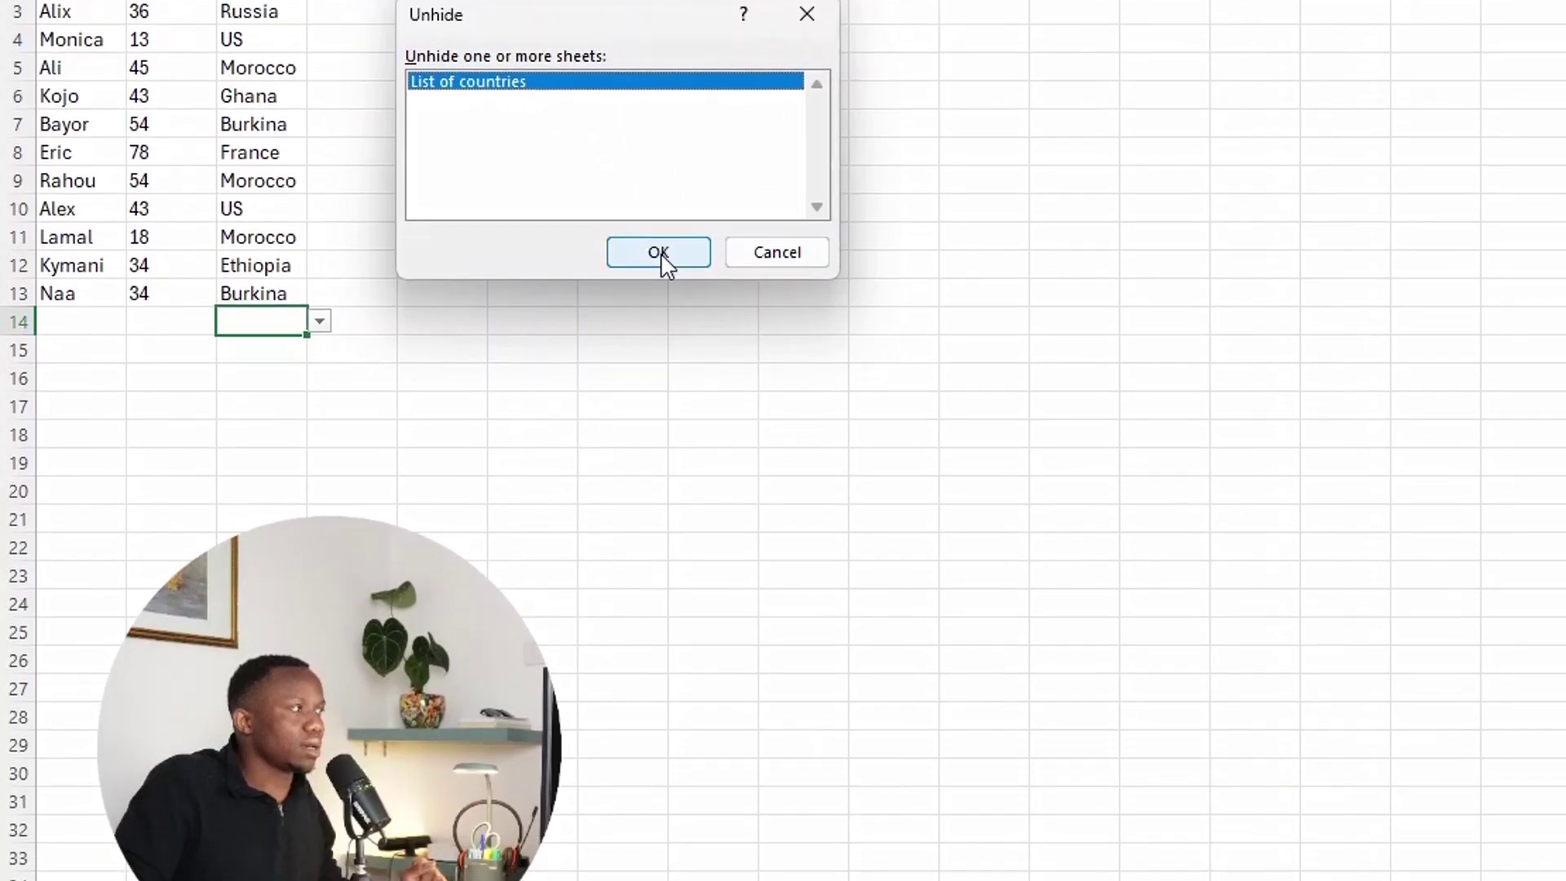
left_click(662, 359)
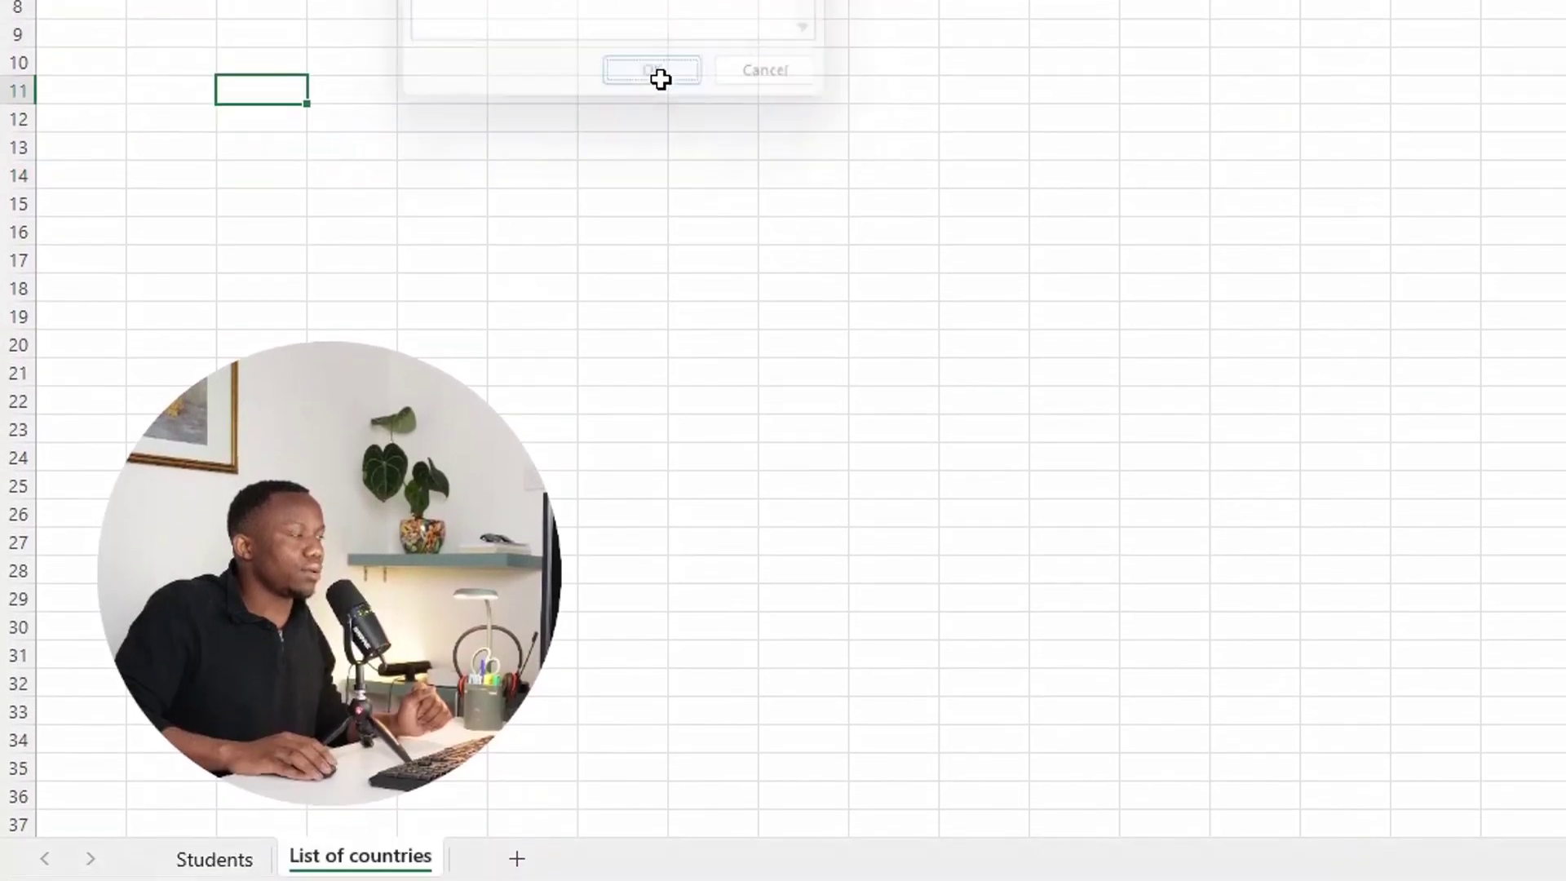